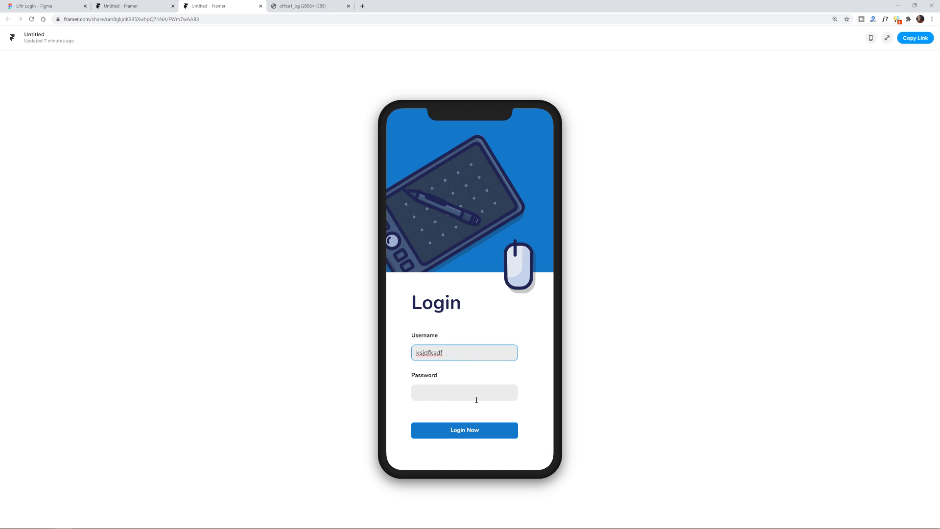
Fill in the password and log in to reach the home screen.
click(477, 398)
text(asdf)
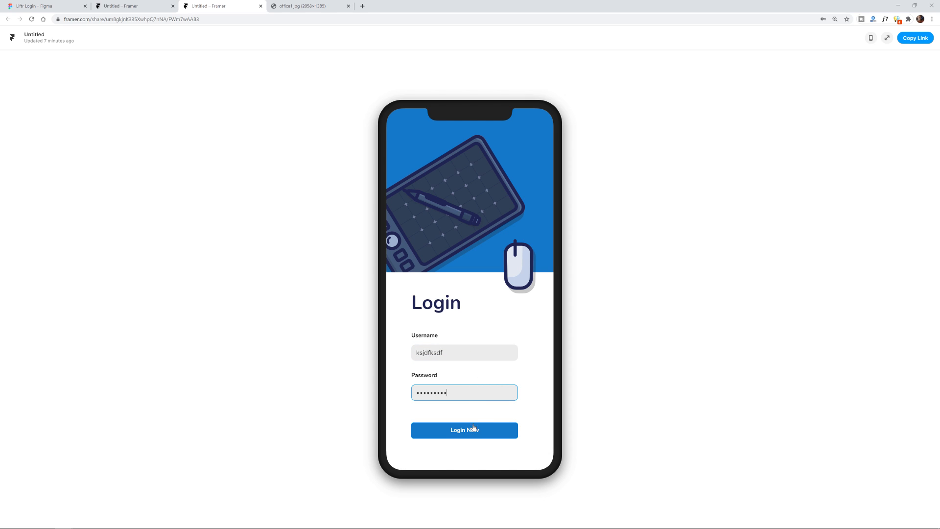
click(473, 430)
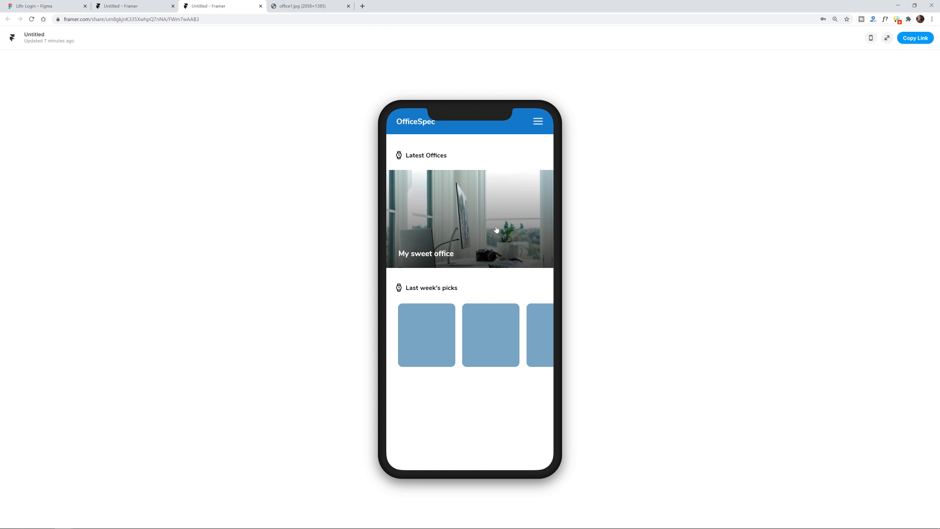
Swipe through the office cards and picks row, open Business office awesomeness, then go back home.
drag(493, 242, 483, 305)
drag(477, 198, 478, 274)
drag(478, 337, 581, 323)
drag(482, 232, 483, 137)
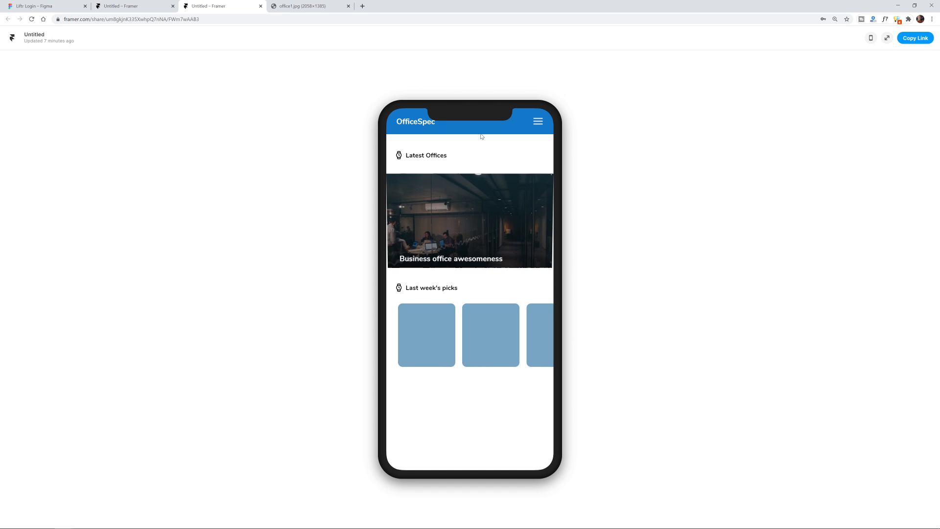
click(473, 222)
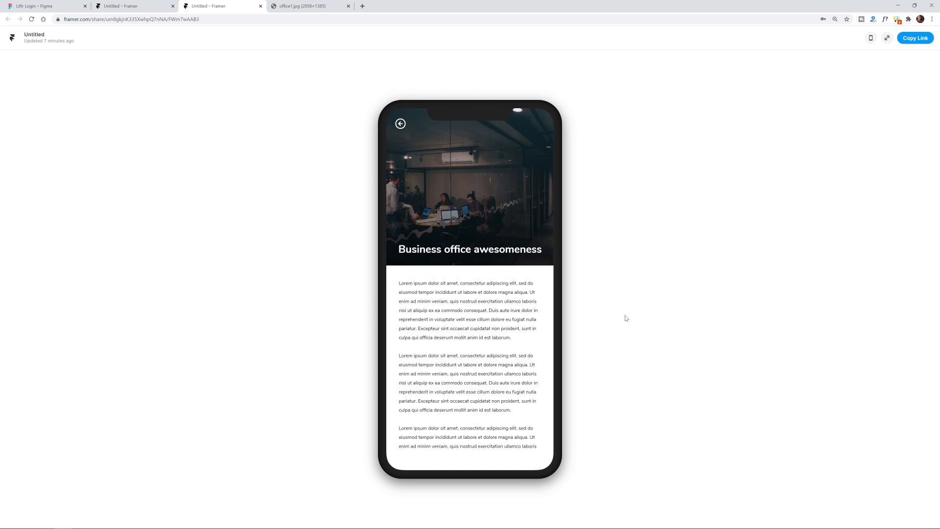
click(401, 124)
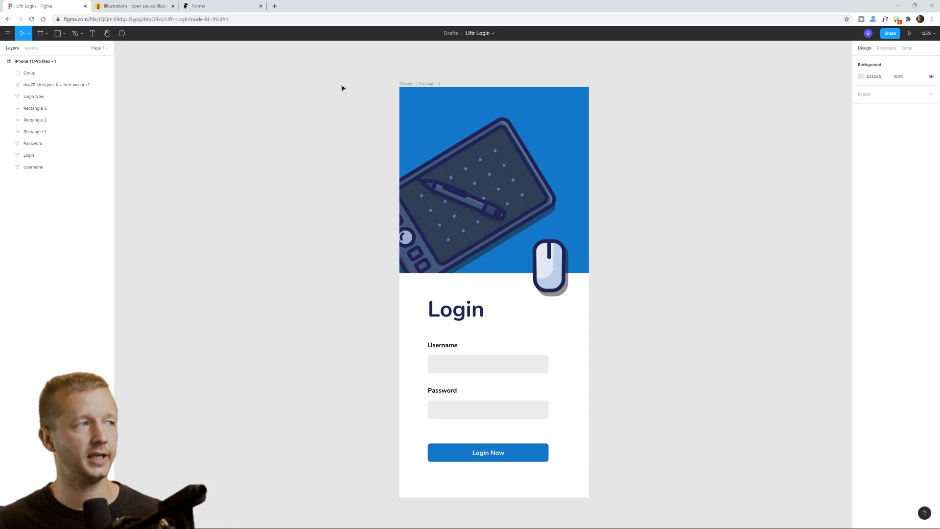
Select and deselect the iPhone login frame, then switch to the illustrations.co gallery.
drag(341, 84, 636, 505)
click(636, 505)
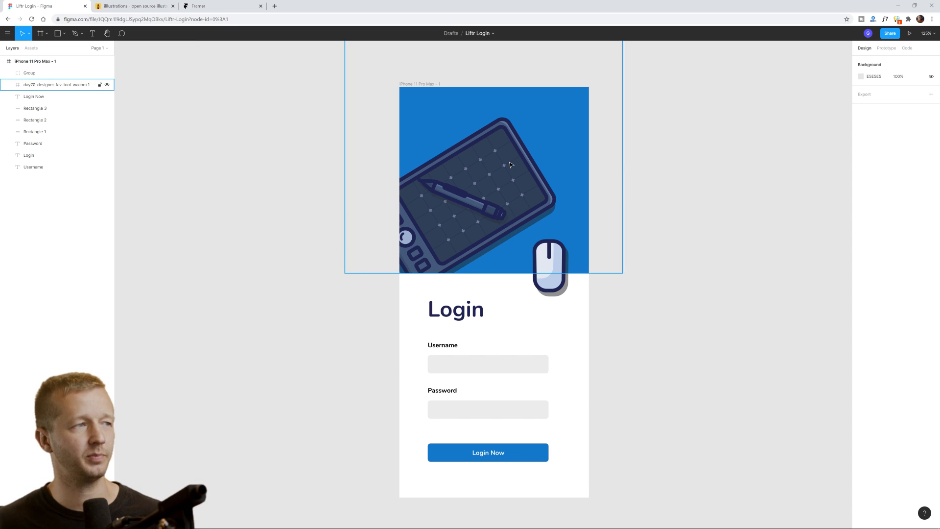
click(146, 6)
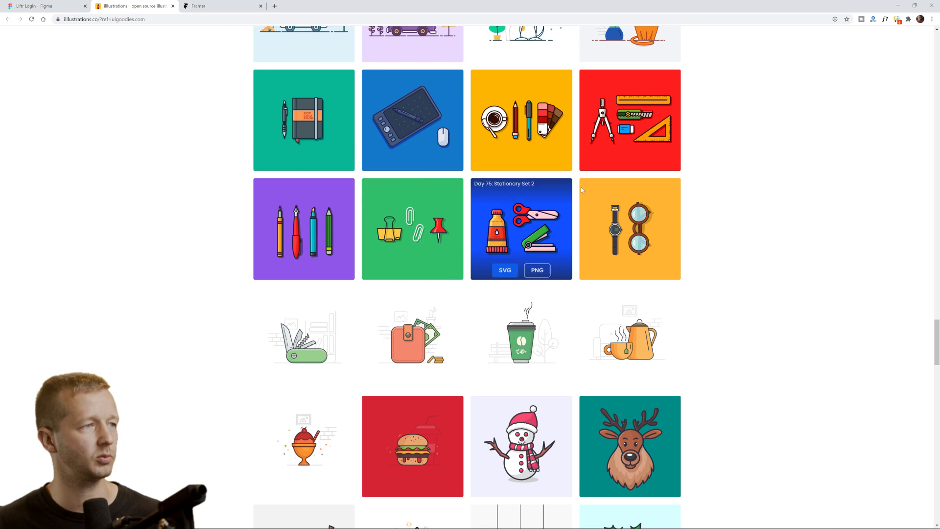
Look at the Wacom tablet illustration's SVG/PNG options, then return to the Liftr Login Figma file.
mouse_move(401, 139)
scroll(205, 79, up, 1)
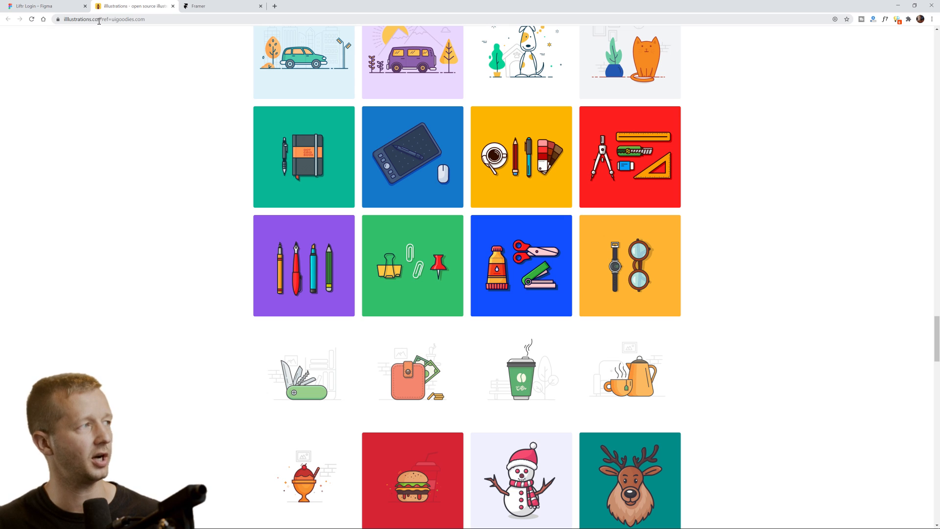
mouse_move(403, 159)
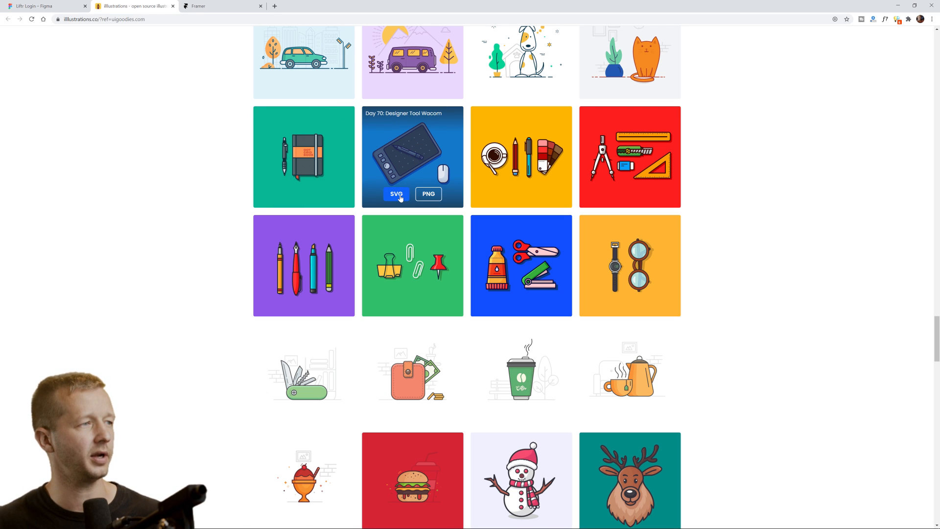
click(44, 6)
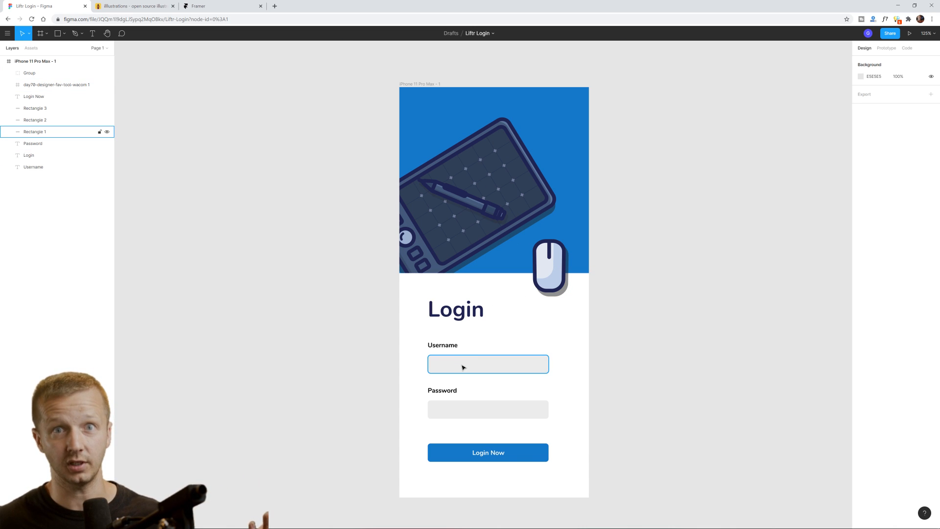
Copy the Liftr Login file URL, go to Framer's projects page and close the illustrations tab.
click(424, 84)
click(470, 72)
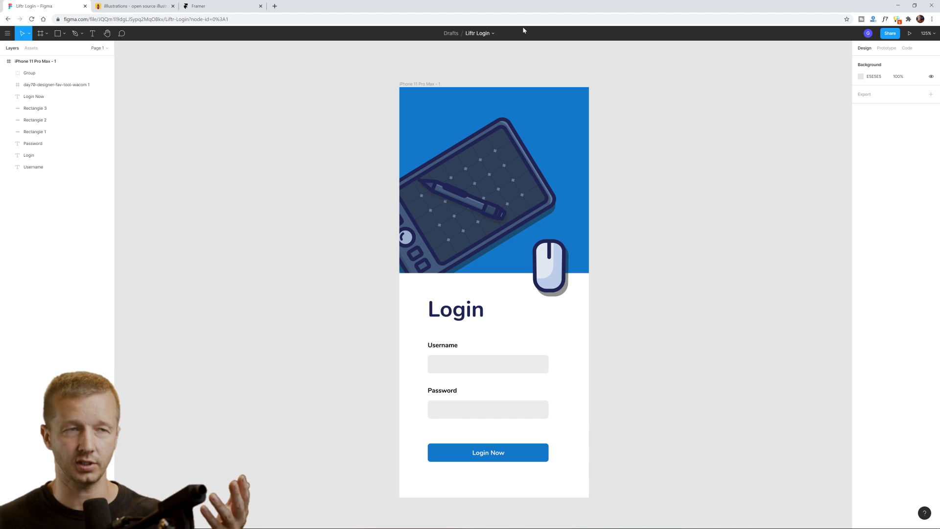
click(242, 17)
click(226, 19)
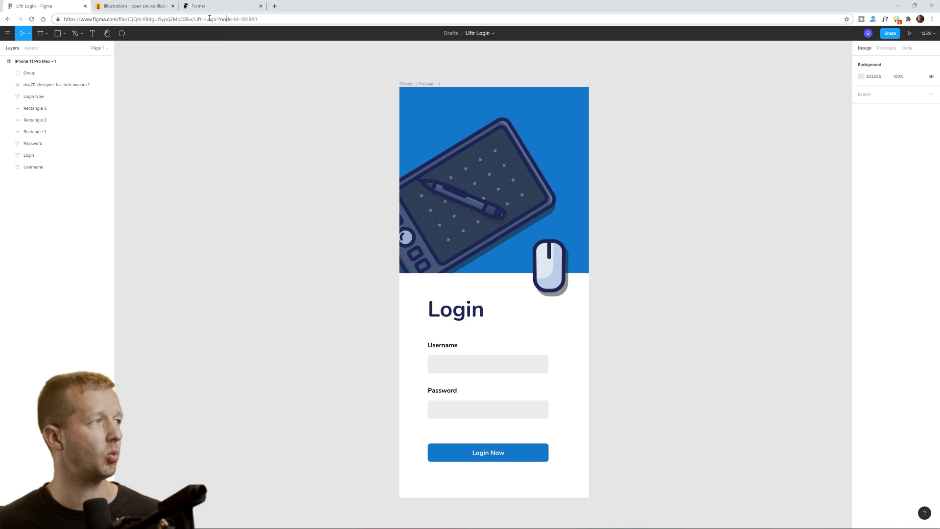
drag(218, 19, 63, 20)
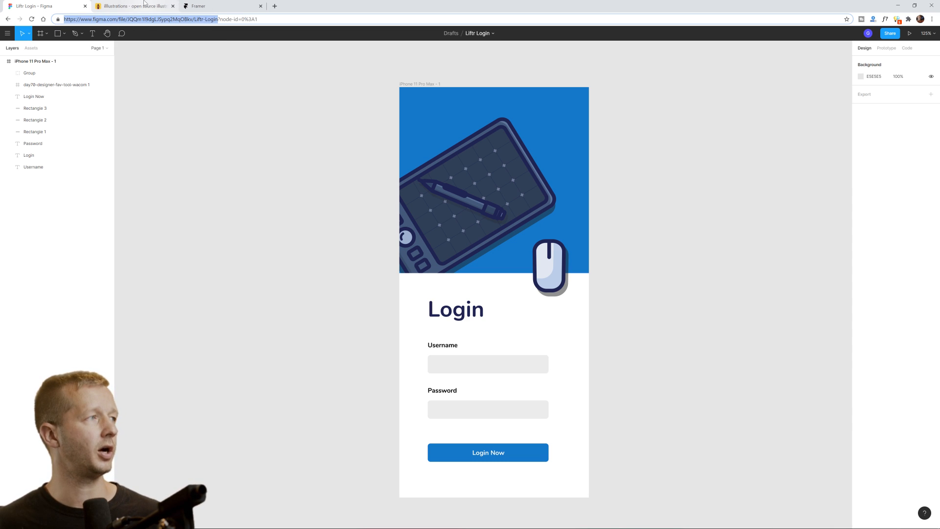
click(213, 7)
click(172, 6)
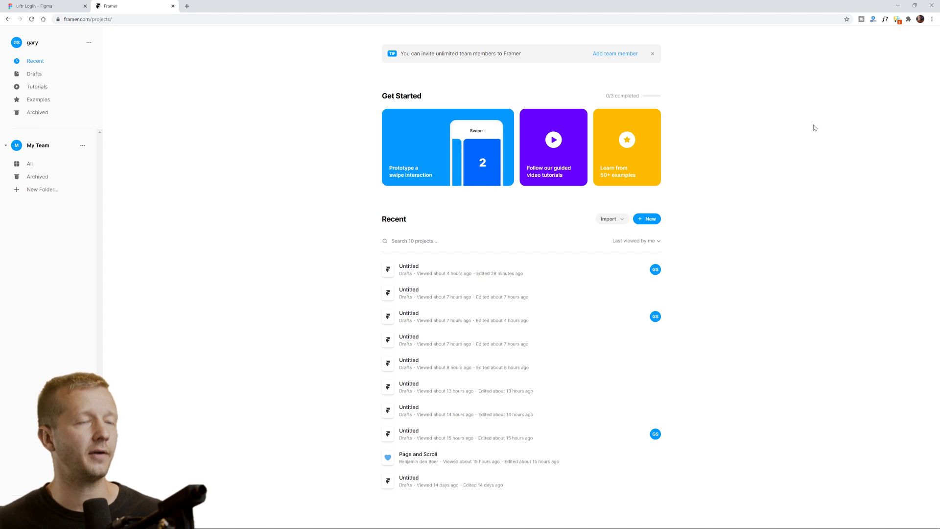
Create a new Untitled Framer project in Drafts.
click(647, 219)
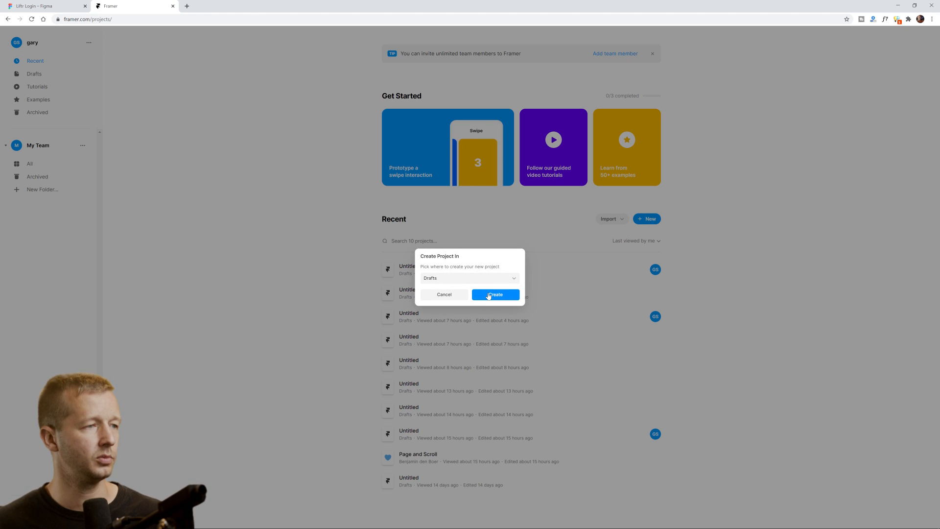
click(490, 295)
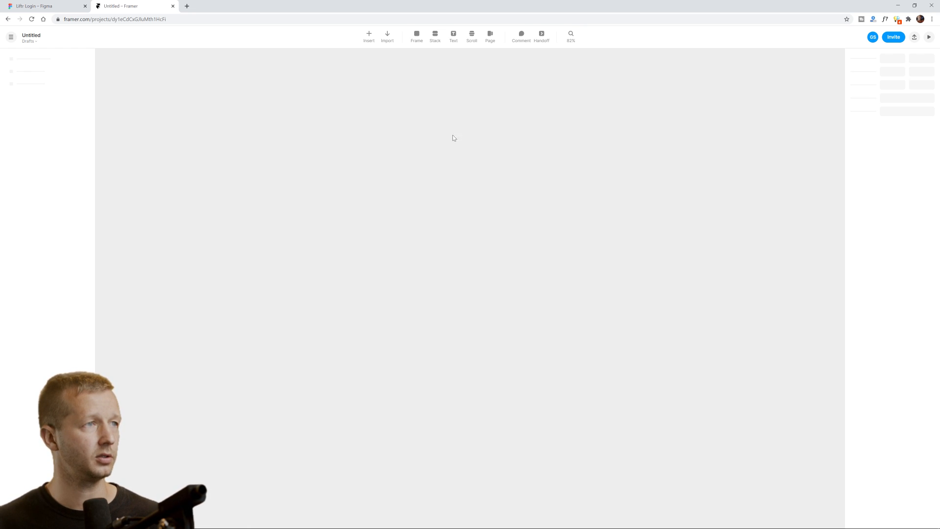
key(ctrl+plus)
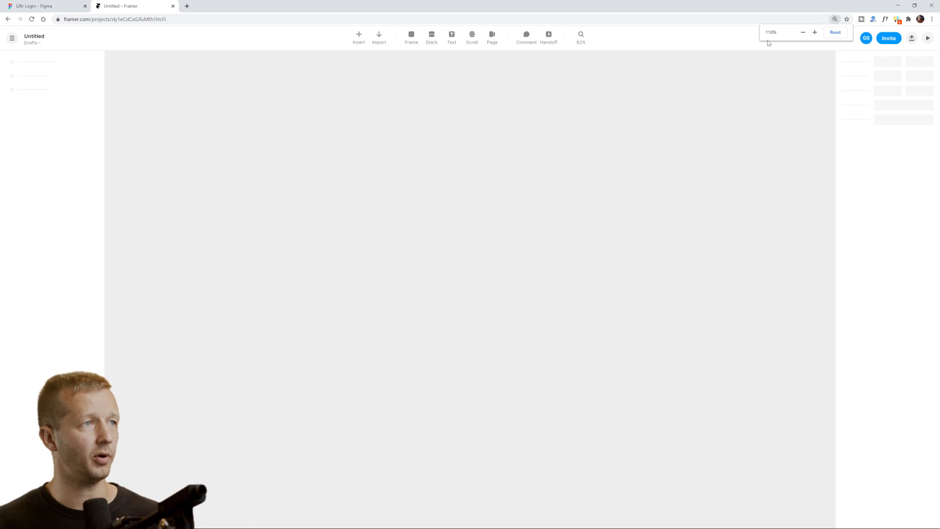
click(579, 43)
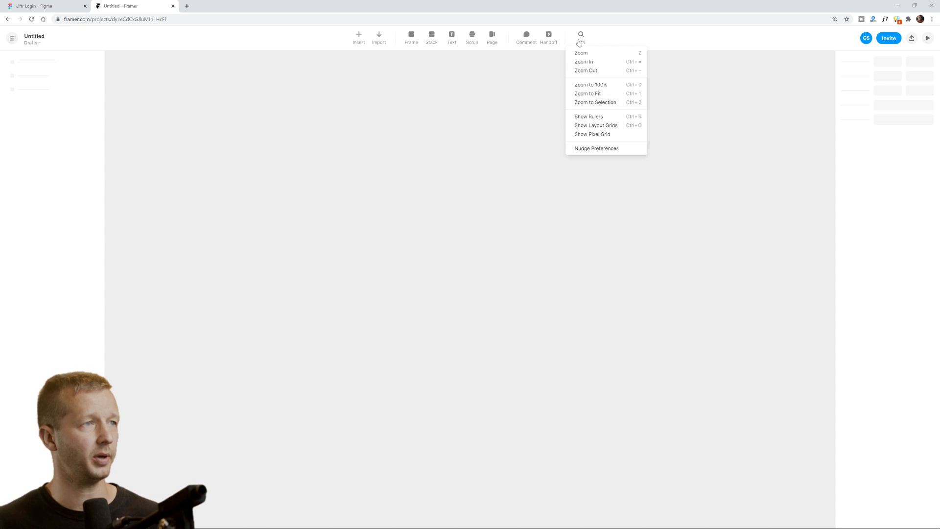
click(592, 63)
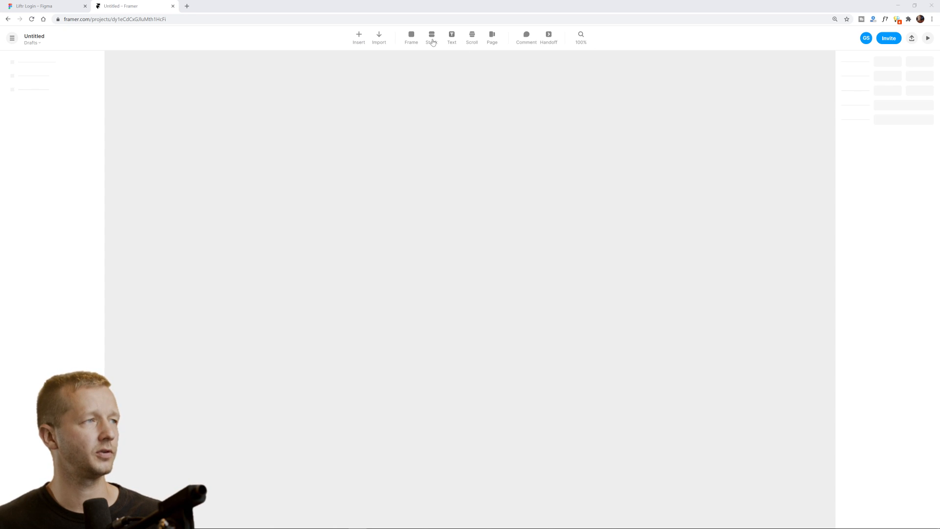
click(380, 43)
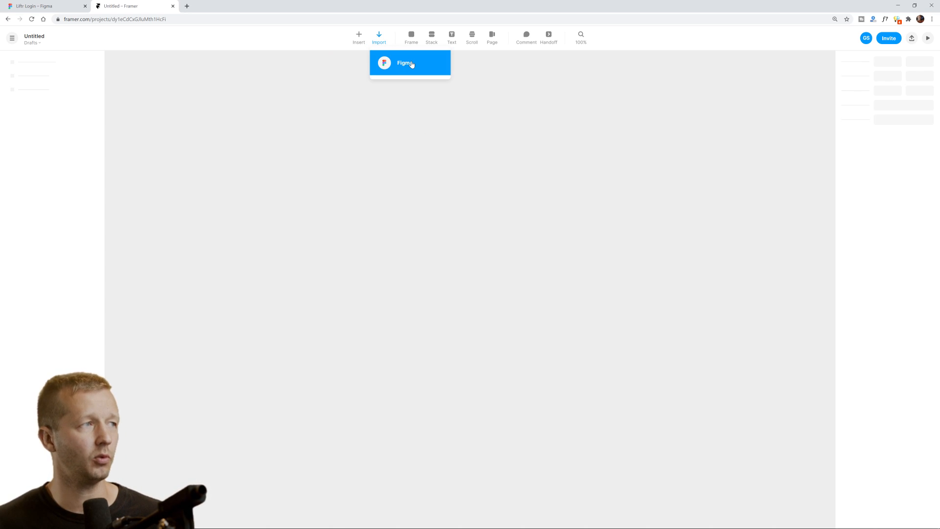
click(401, 100)
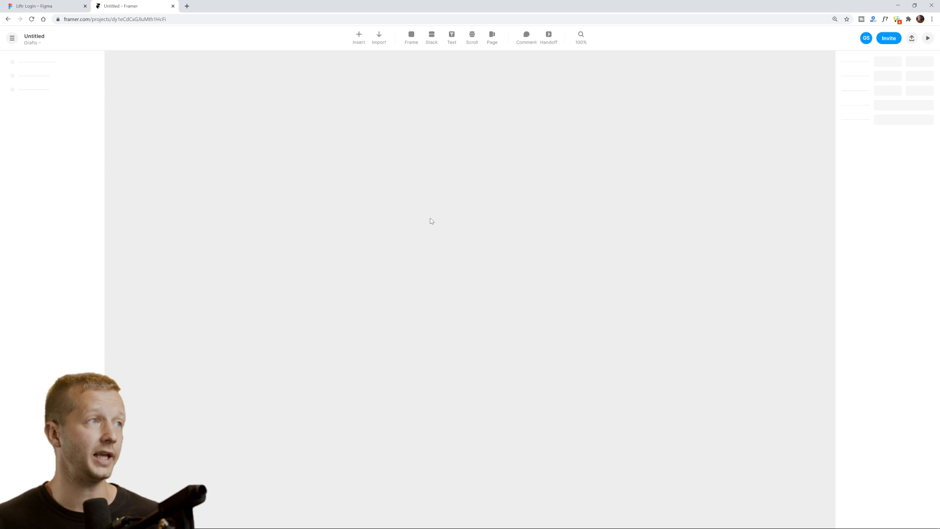
Add an iPhone 11 Pro Max frame, undo it, and bring up the import sources list.
click(411, 42)
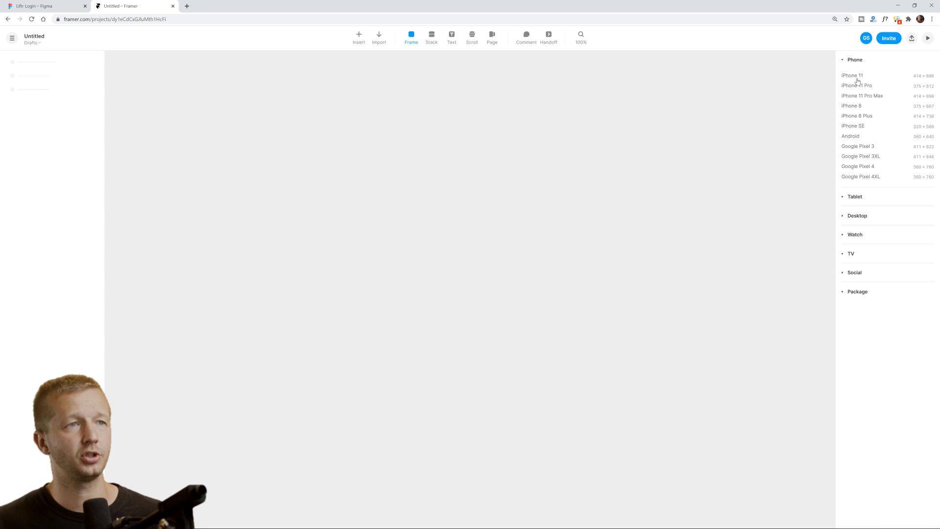
click(863, 218)
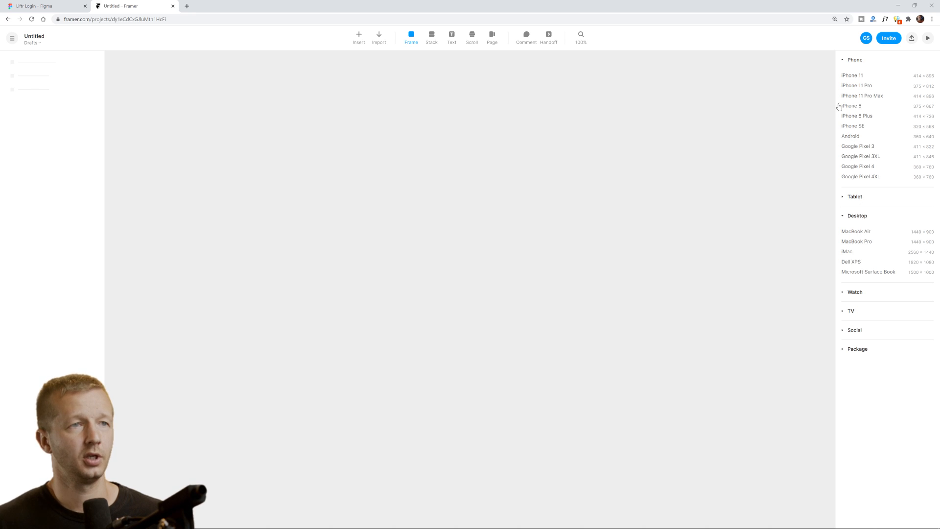
click(859, 96)
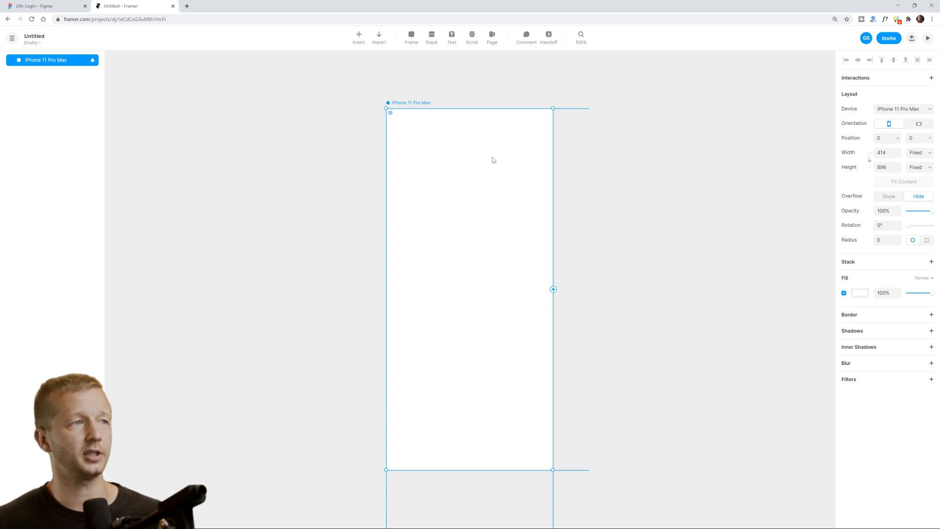
key(ctrl+z)
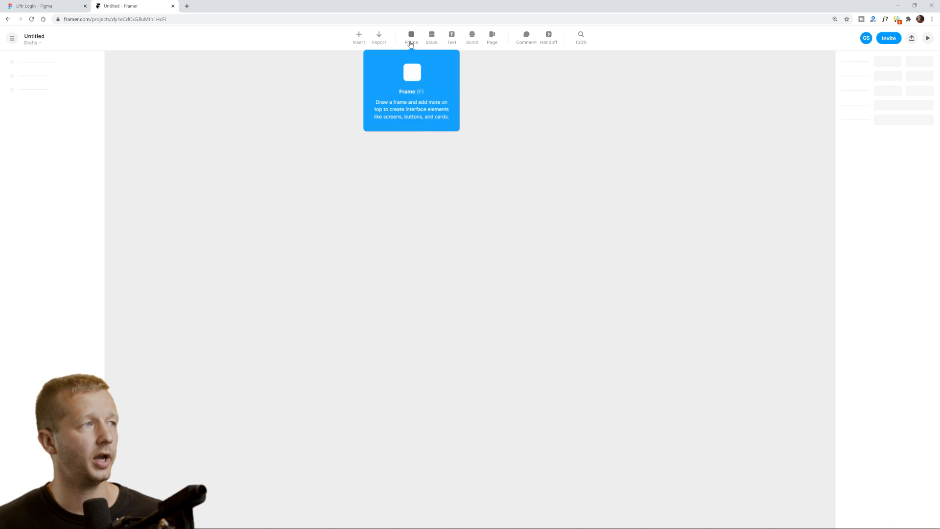
click(379, 37)
Import Page 1 of the Liftr Login Figma file from its pasted URL, then view the Figma original.
click(413, 69)
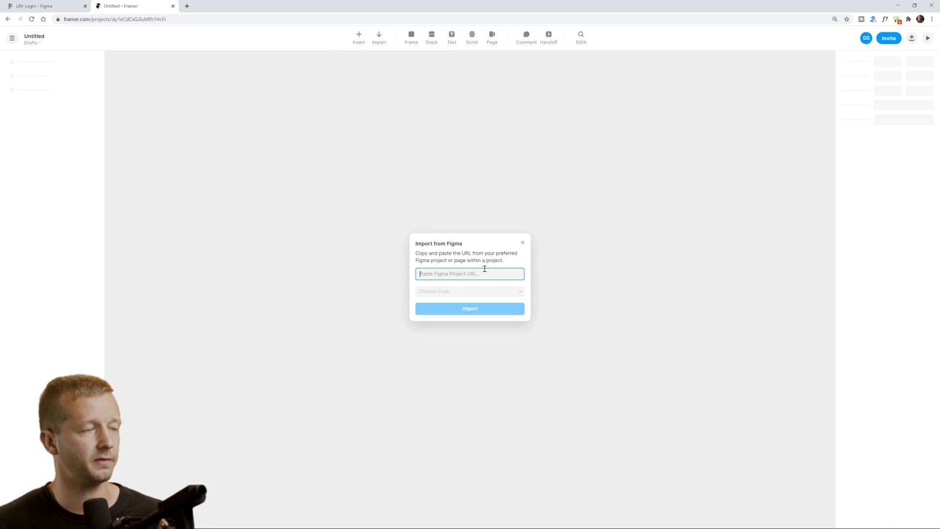
key(ctrl+v)
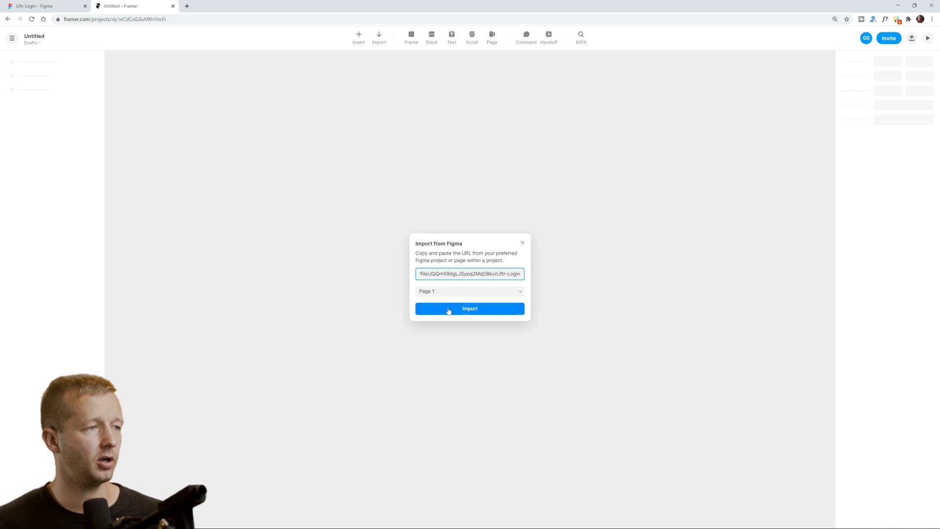
click(449, 310)
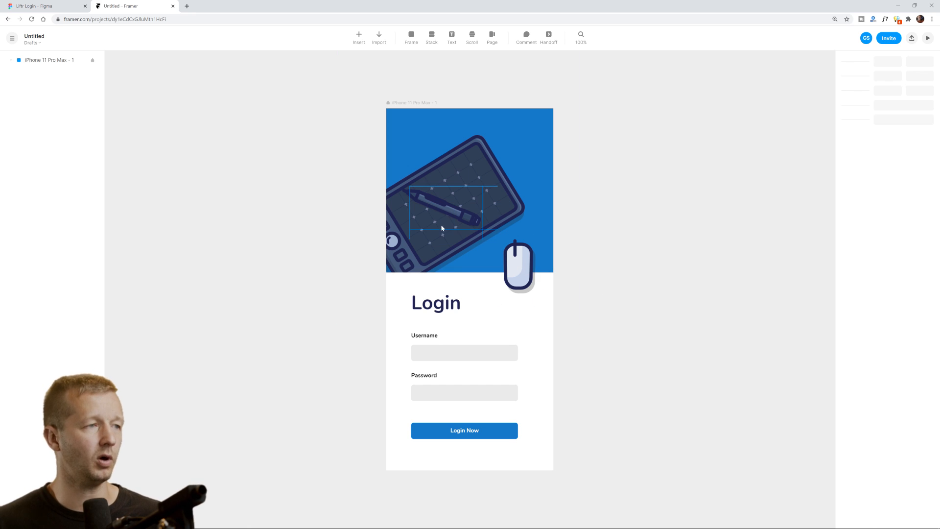
click(51, 7)
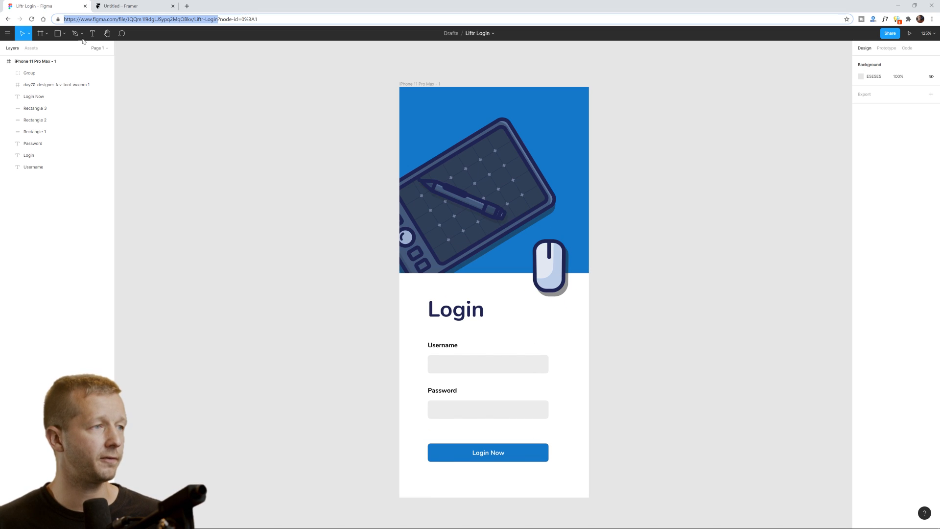
Back in Framer, select the Username input rectangle, then clear the canvas selection.
click(133, 8)
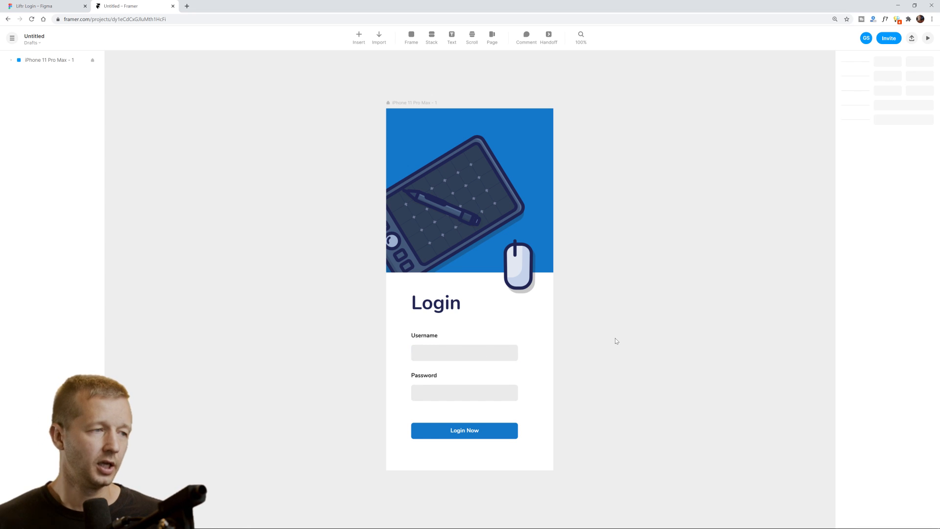
click(488, 356)
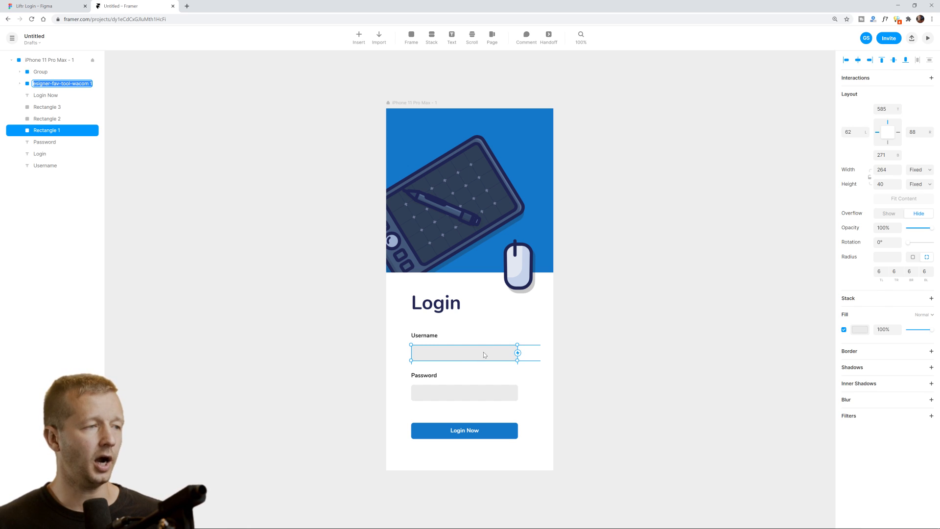
click(601, 317)
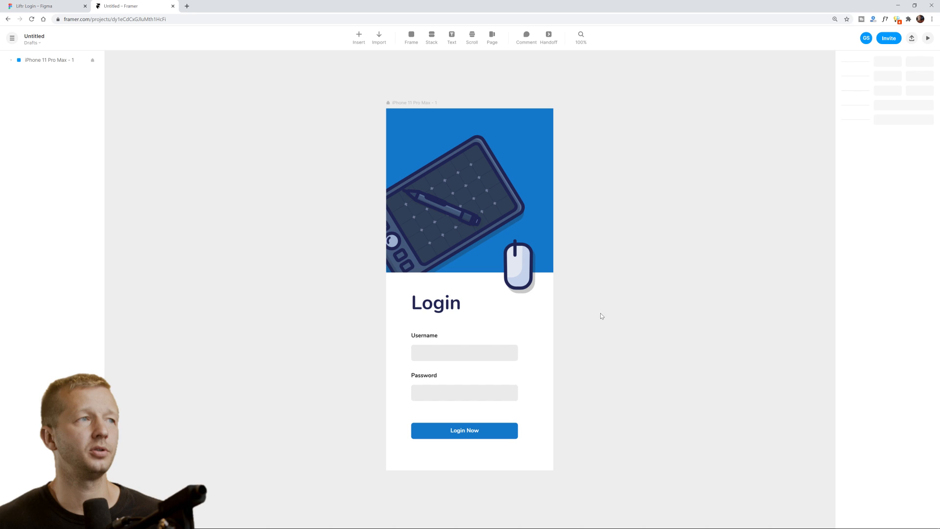
Open the live preview, move and enlarge its window beside the frame, then close it.
click(927, 39)
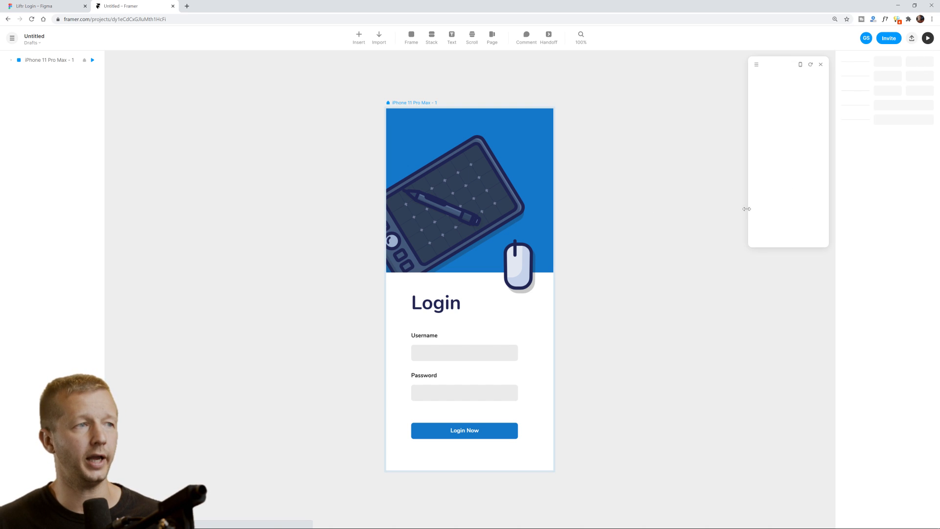
drag(782, 62, 625, 125)
drag(673, 310, 734, 456)
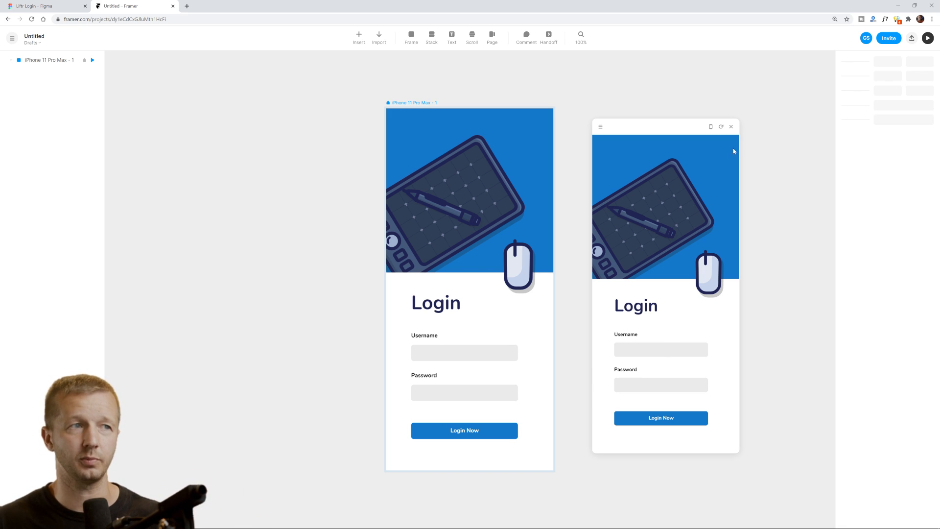
drag(735, 129, 732, 130)
click(729, 128)
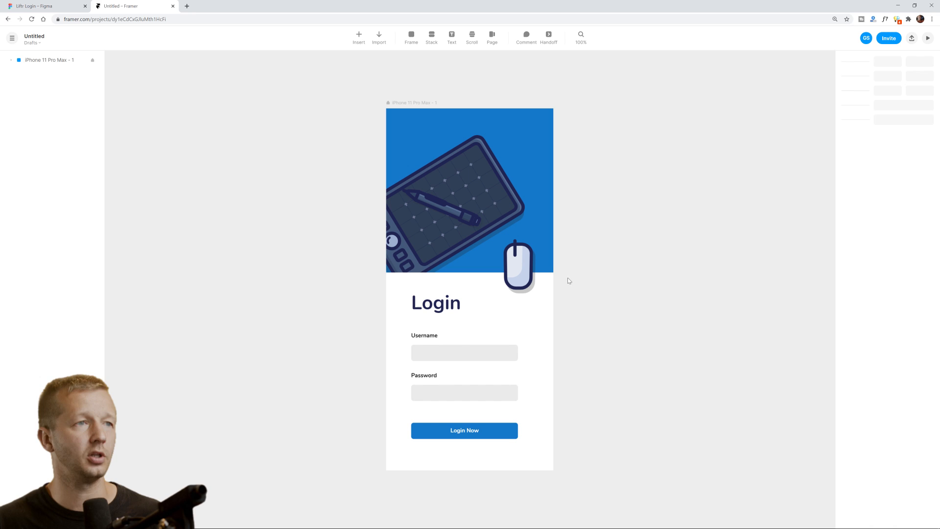
click(487, 358)
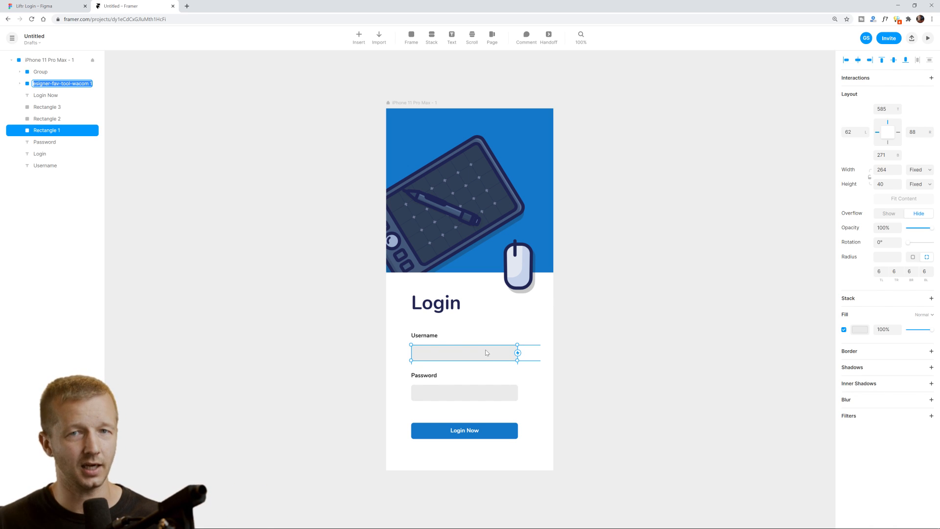
Replace the Username rectangle with a Default Input component.
right_click(457, 352)
mouse_move(498, 326)
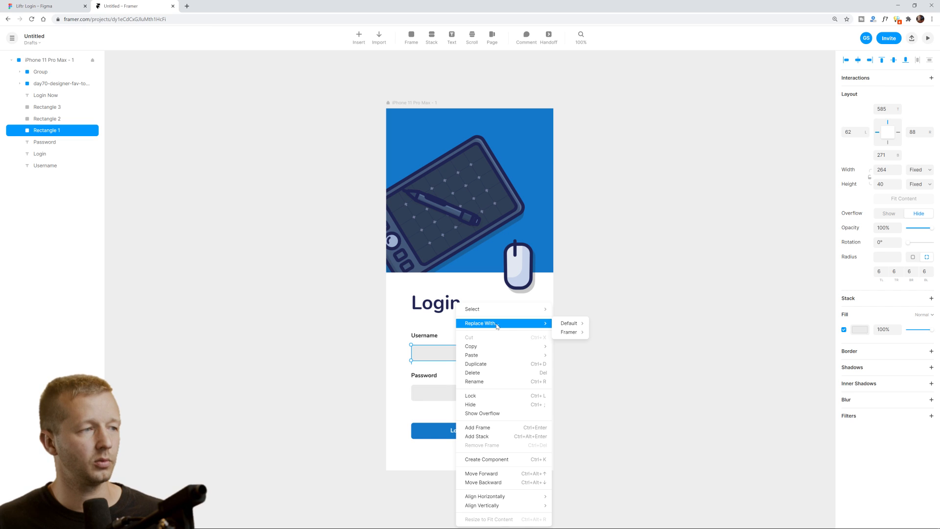
mouse_move(576, 324)
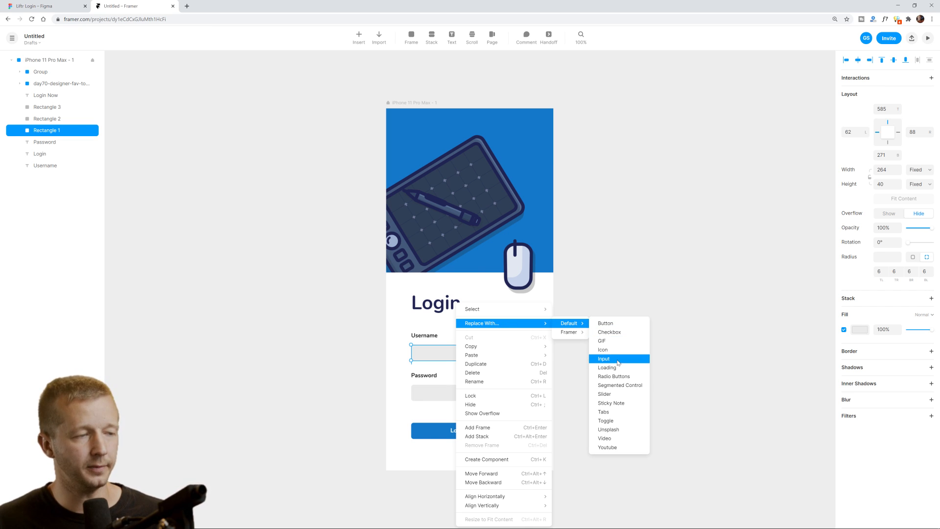
click(618, 362)
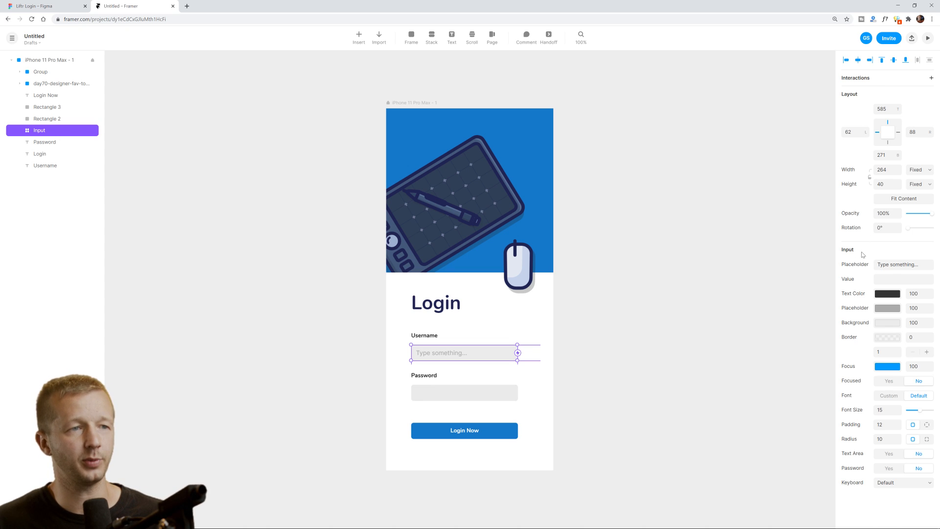
Clear the input's placeholder, try 'myusername' as its value, then remove that value.
click(921, 266)
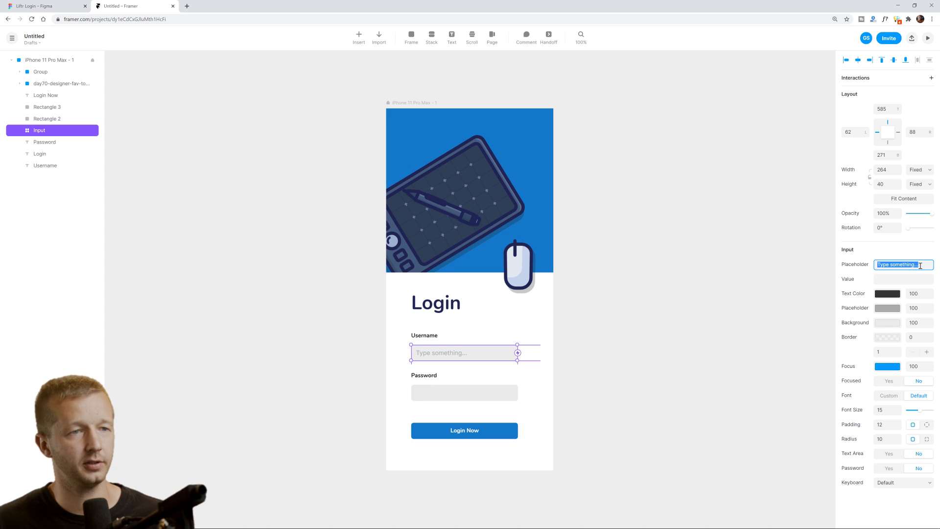
key(BackSpace)
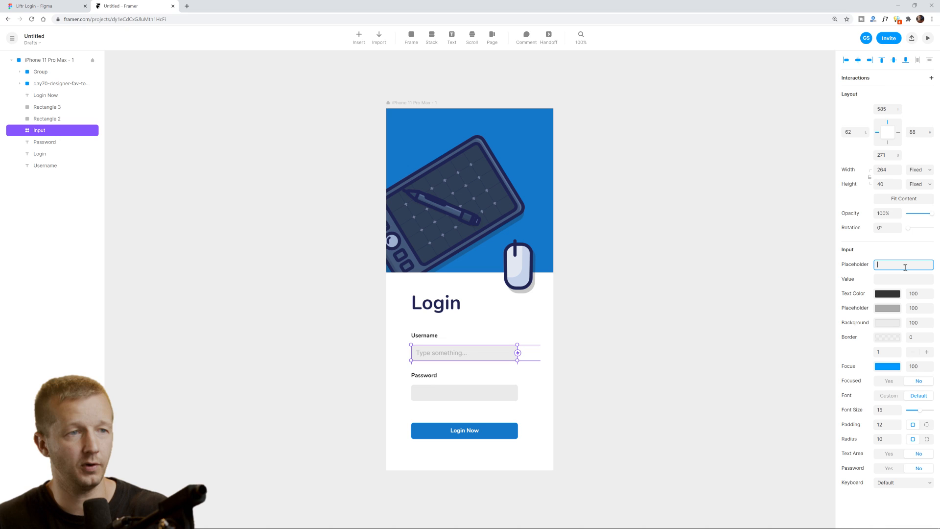
click(894, 276)
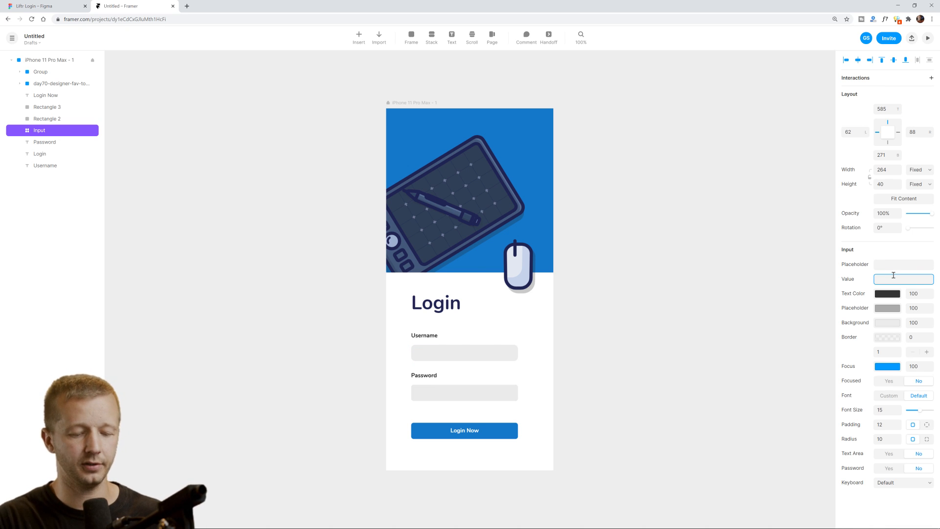
text(myusername)
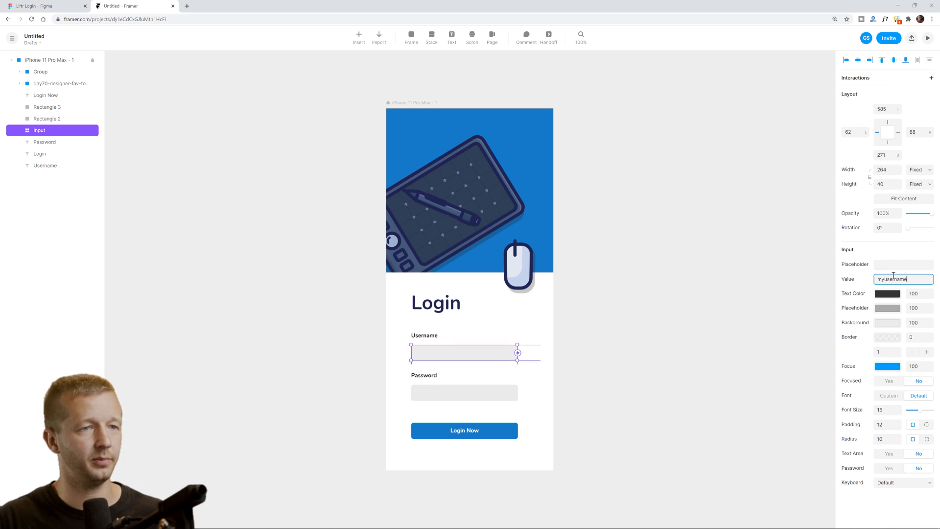
click(742, 297)
click(474, 350)
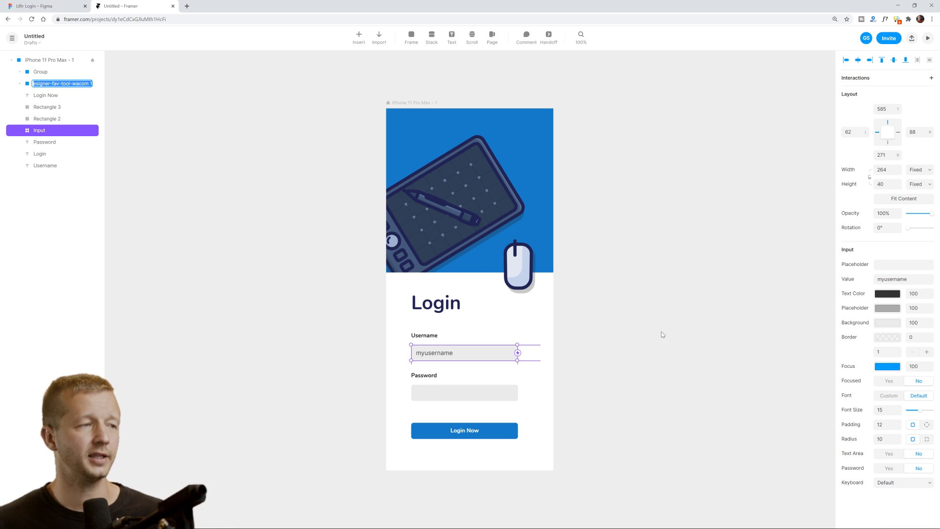
drag(916, 281, 892, 282)
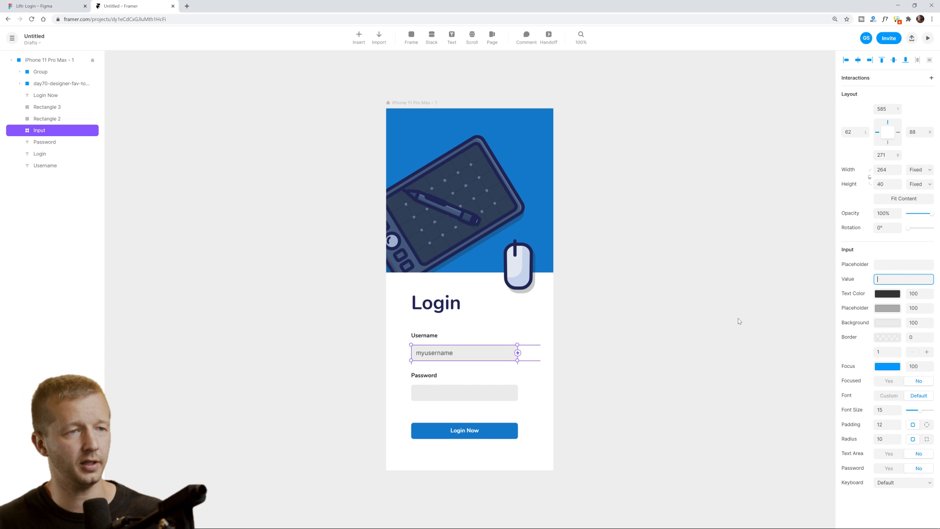
click(558, 377)
click(476, 392)
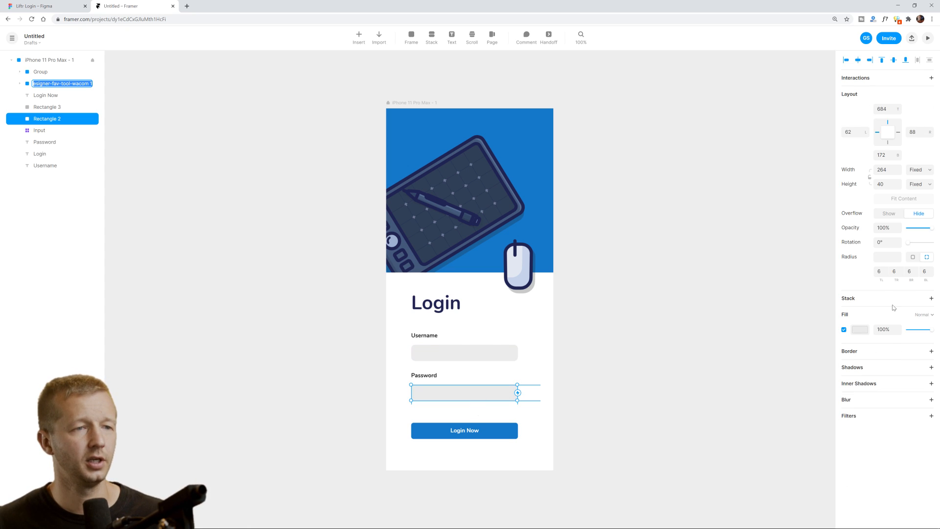
Replace the Password rectangle with a Default Input set to Password: Yes and an empty placeholder.
right_click(490, 393)
mouse_move(536, 325)
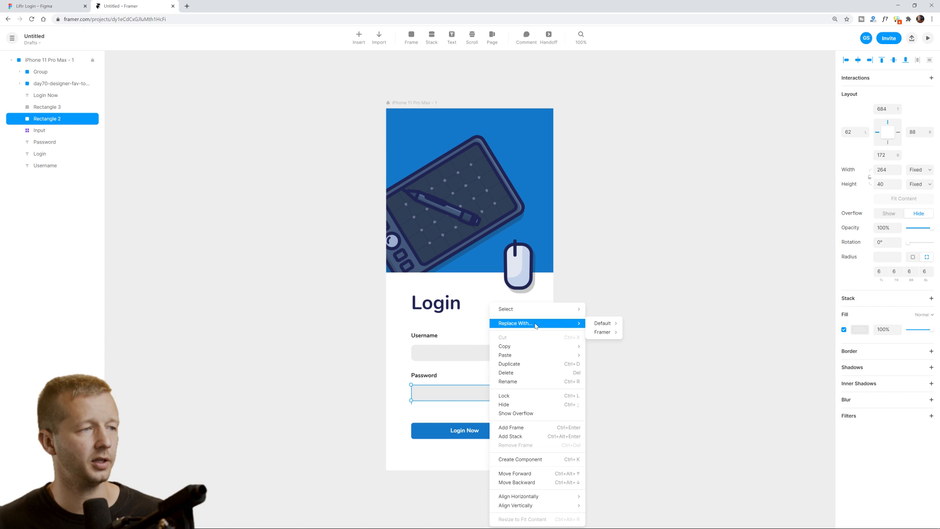
mouse_move(601, 325)
click(656, 359)
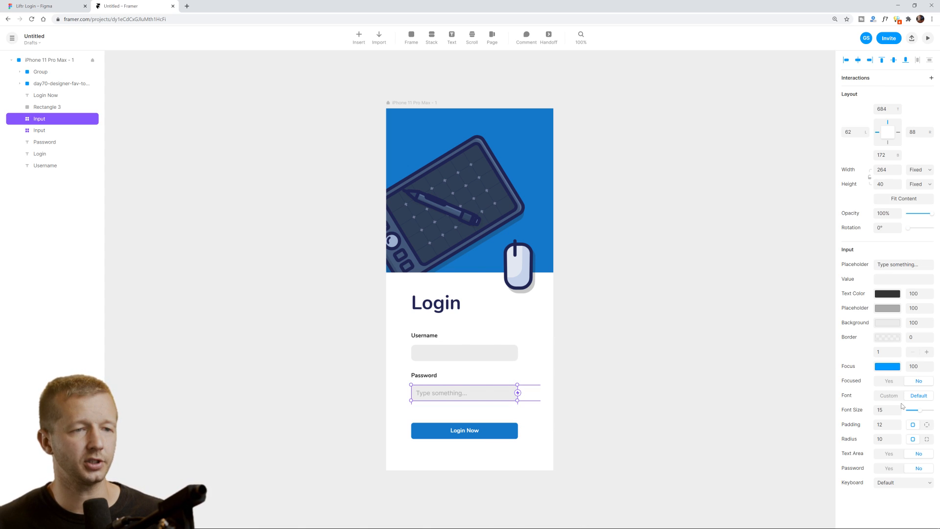
click(889, 469)
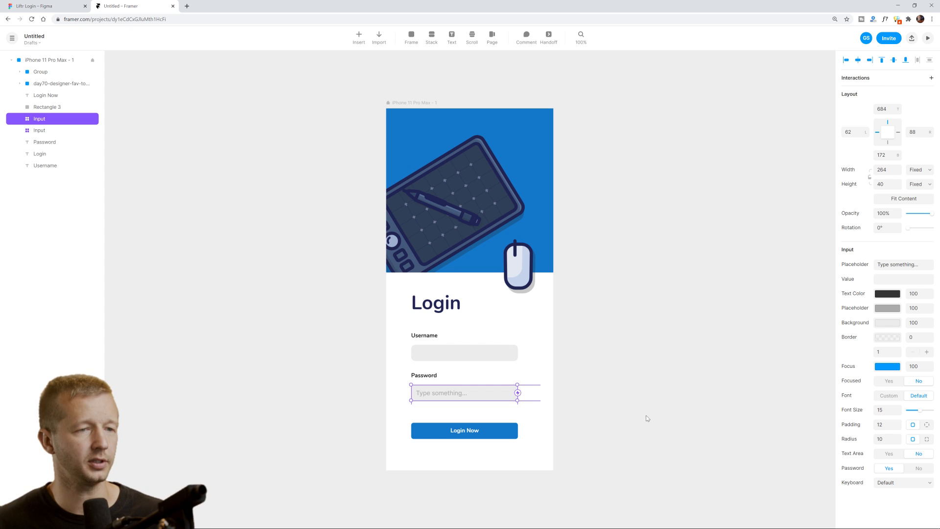
click(923, 265)
key(BackSpace)
click(759, 312)
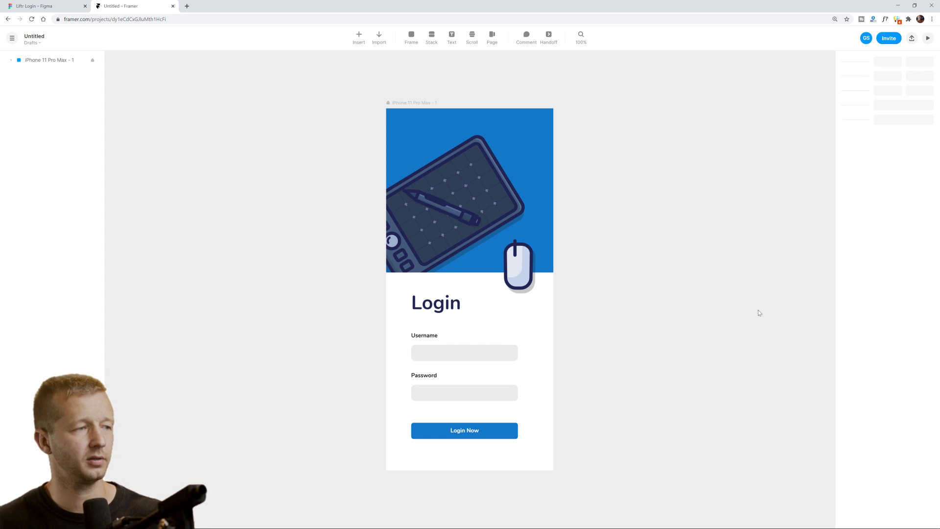
click(928, 38)
drag(639, 125, 623, 118)
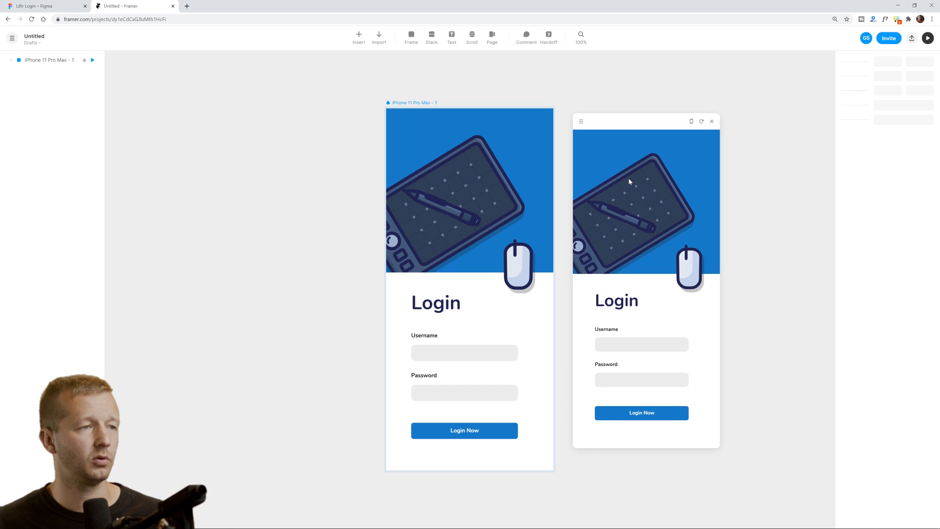
click(628, 345)
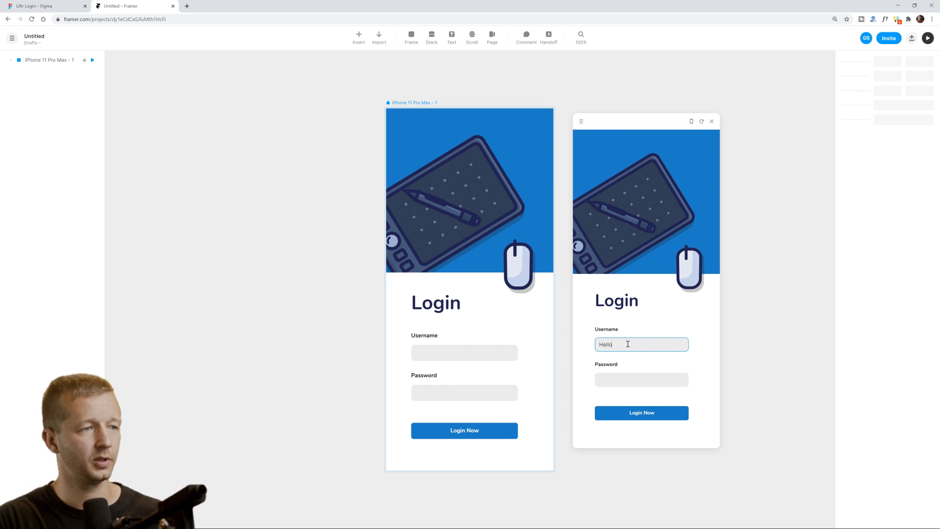
key(Tab)
text(helloworld)
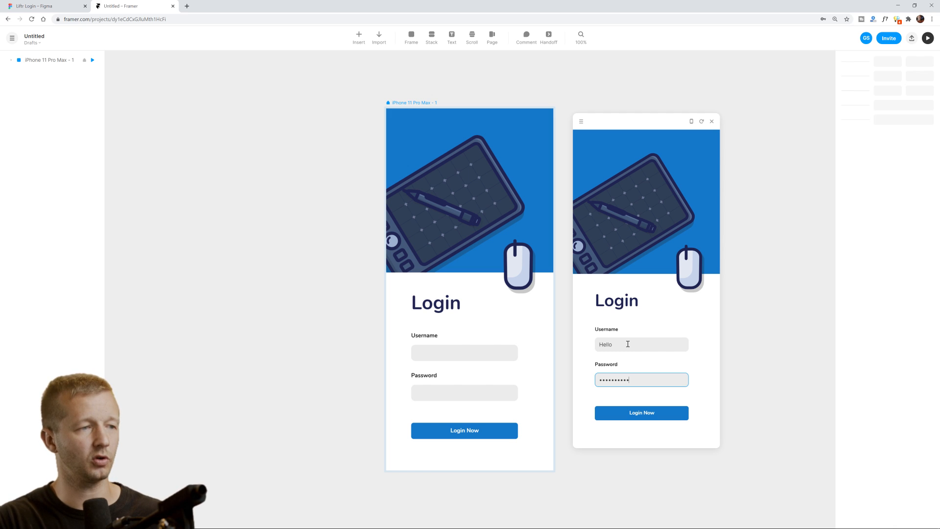
click(715, 383)
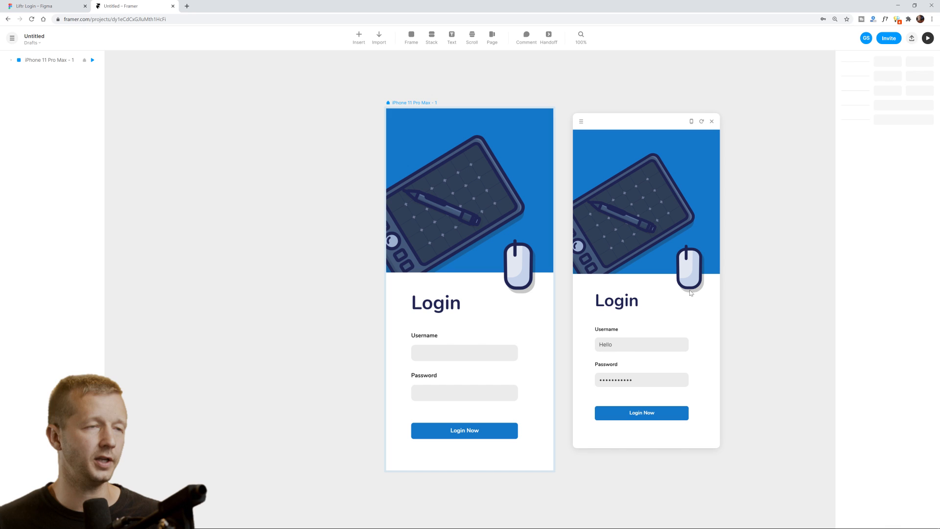
click(713, 122)
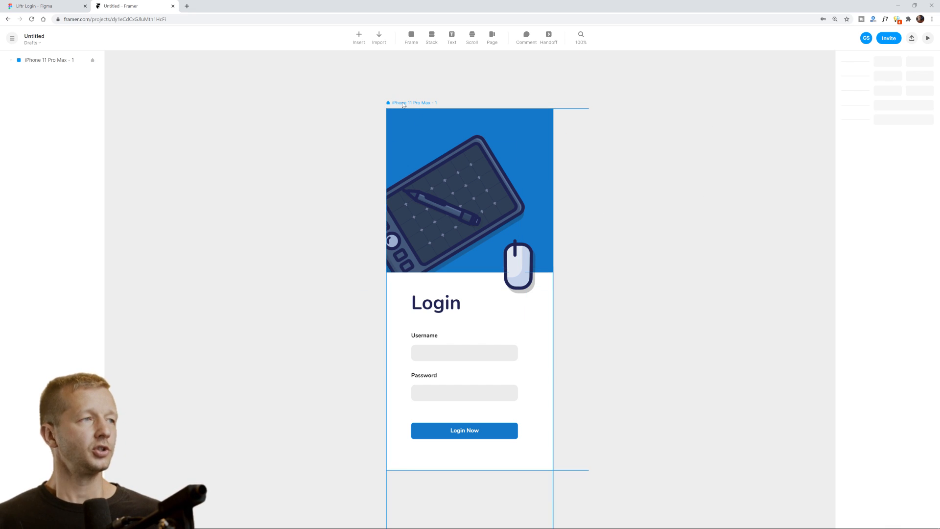
Select the iPhone 11 Pro Max login frame and dismiss the browser's save-password prompt.
double_click(438, 118)
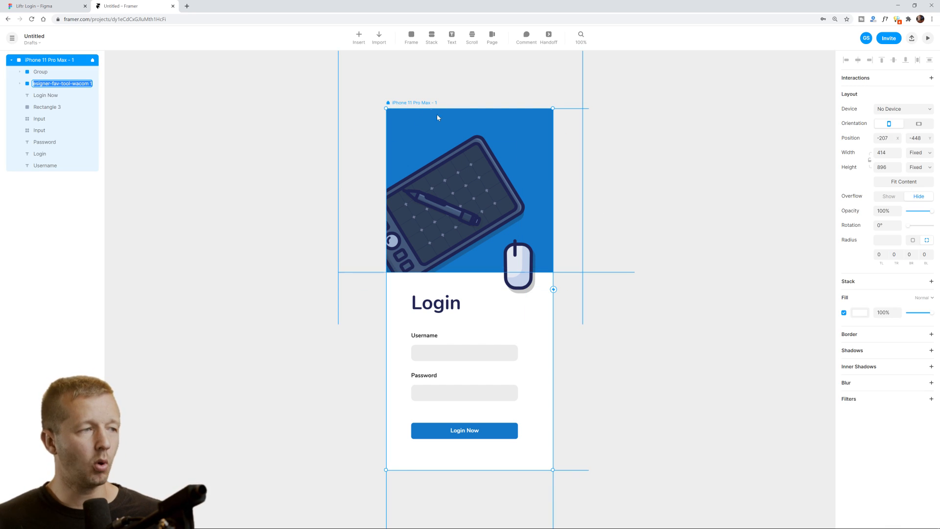
click(496, 428)
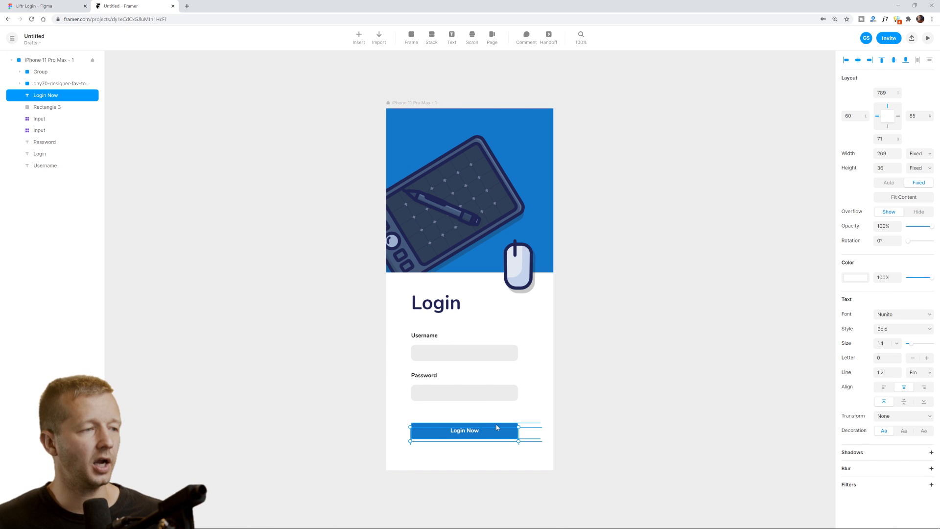
click(631, 380)
click(847, 30)
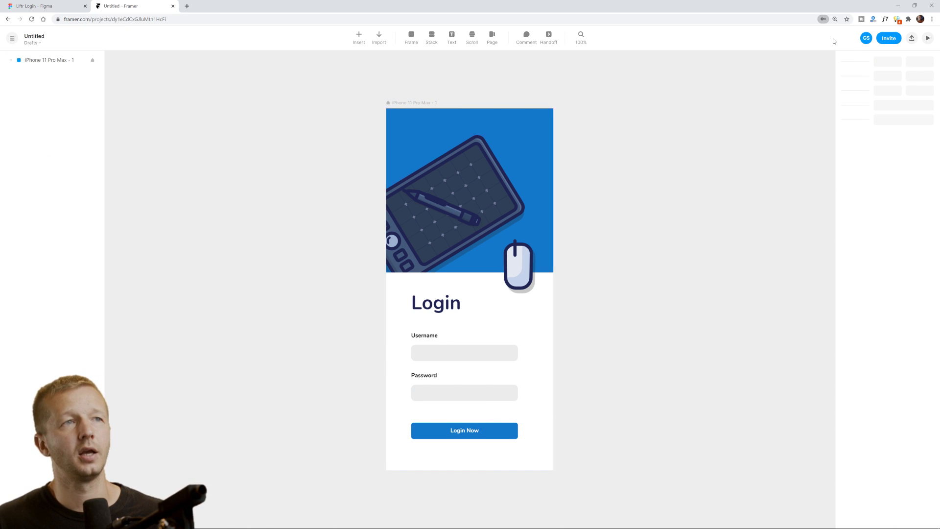
click(404, 103)
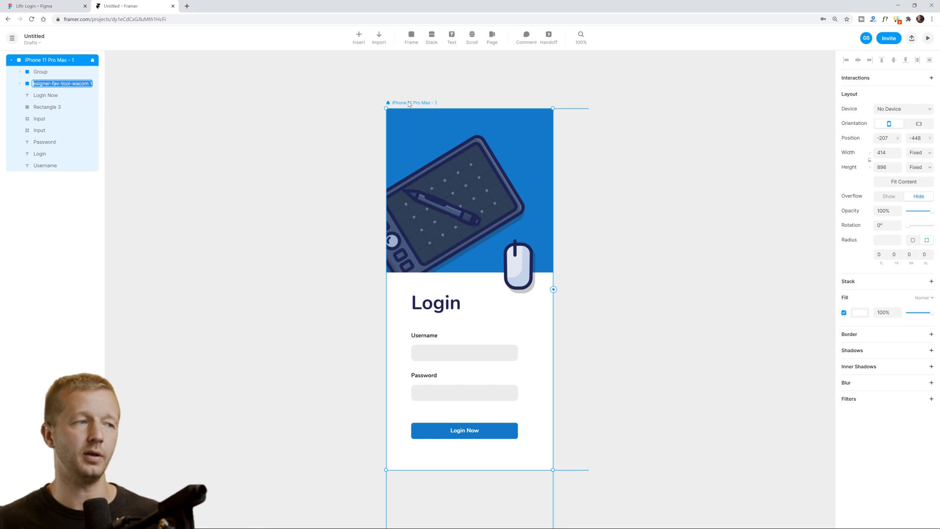
click(592, 116)
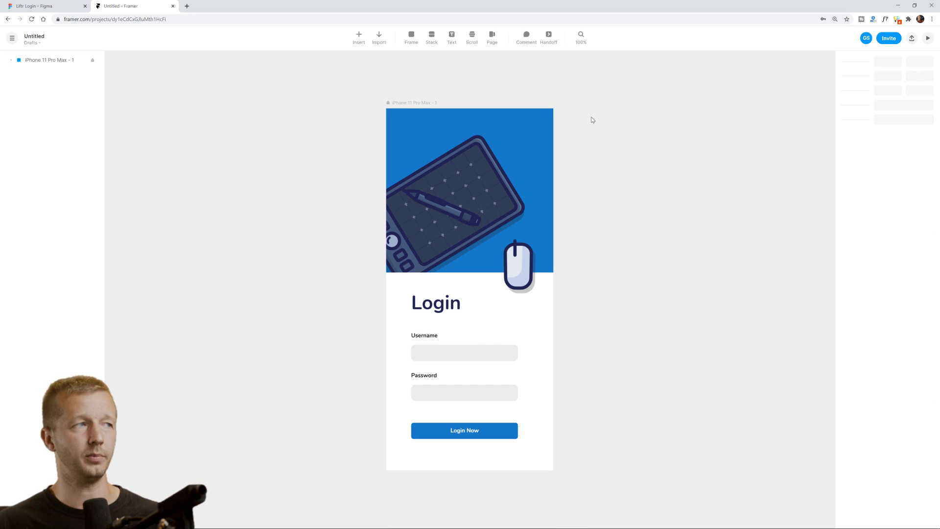
Place a copy of the login screen to the right of the original.
click(418, 103)
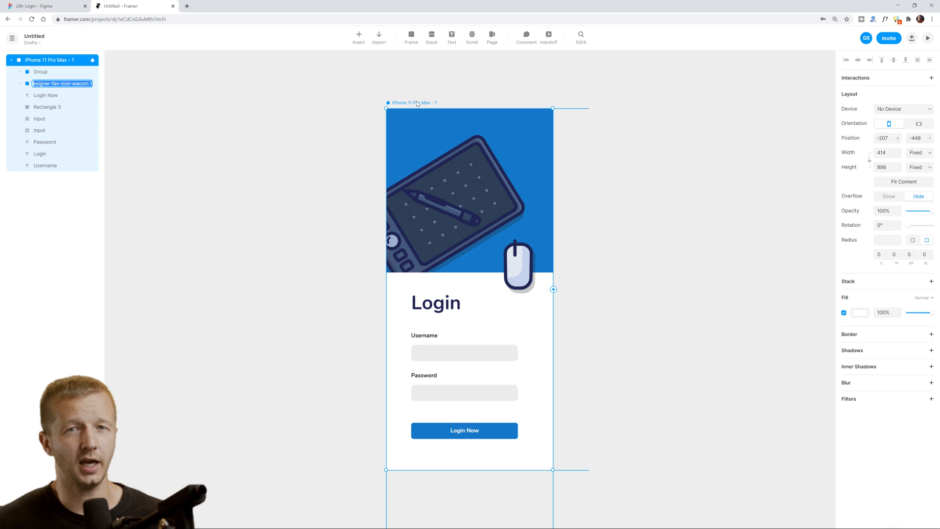
drag(418, 104, 604, 101)
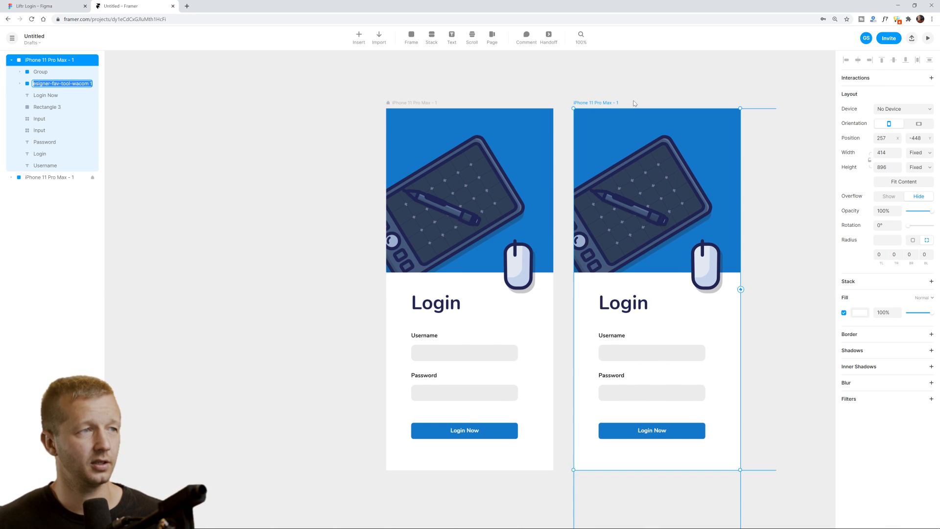
click(661, 99)
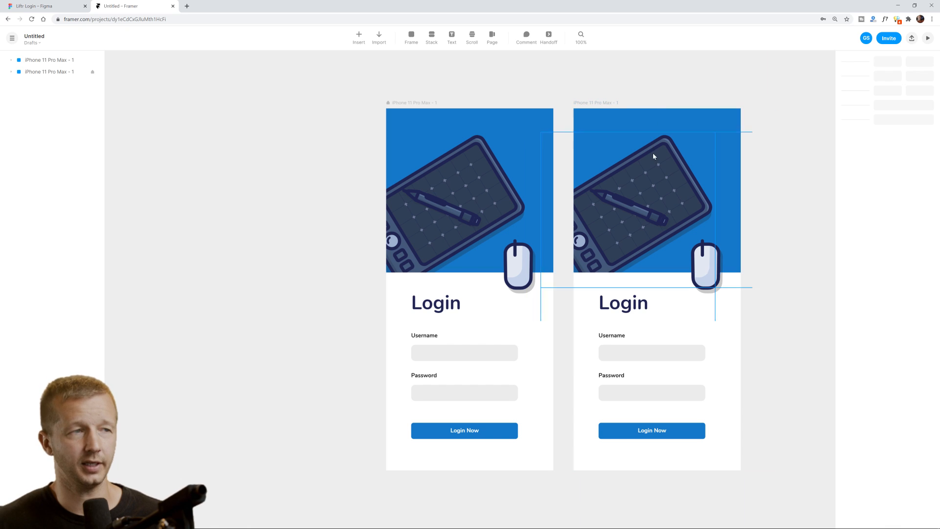
click(640, 312)
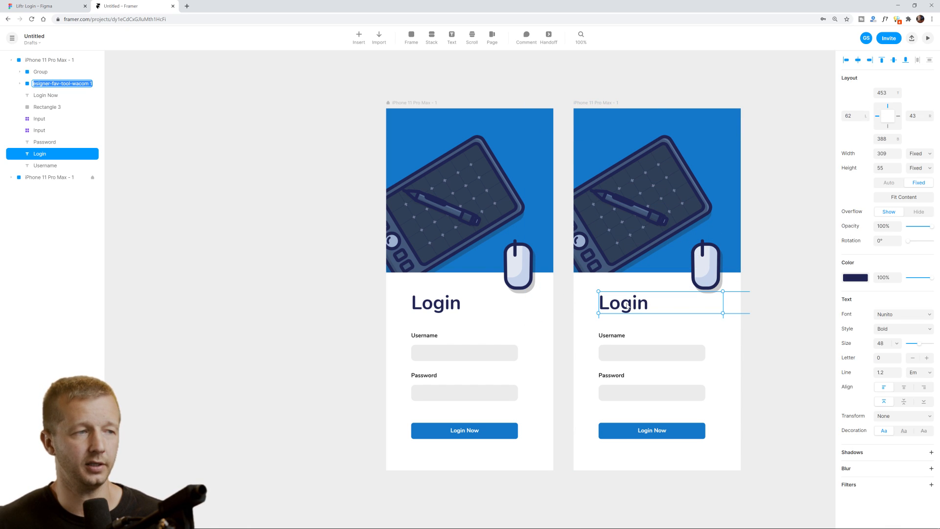
mouse_move(640, 311)
mouse_down()
mouse_move(642, 324)
mouse_move(652, 319)
mouse_up()
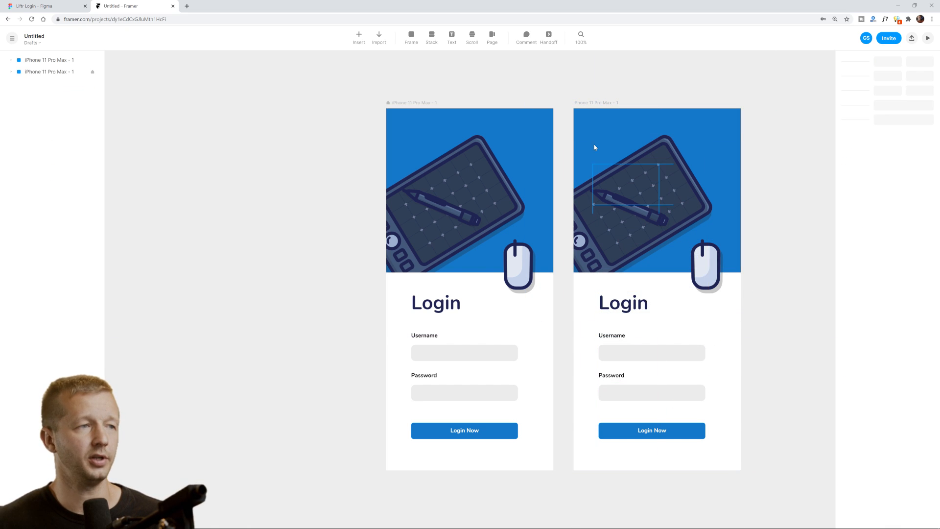
Delete the duplicated login screen so only the original login frame remains.
double_click(598, 104)
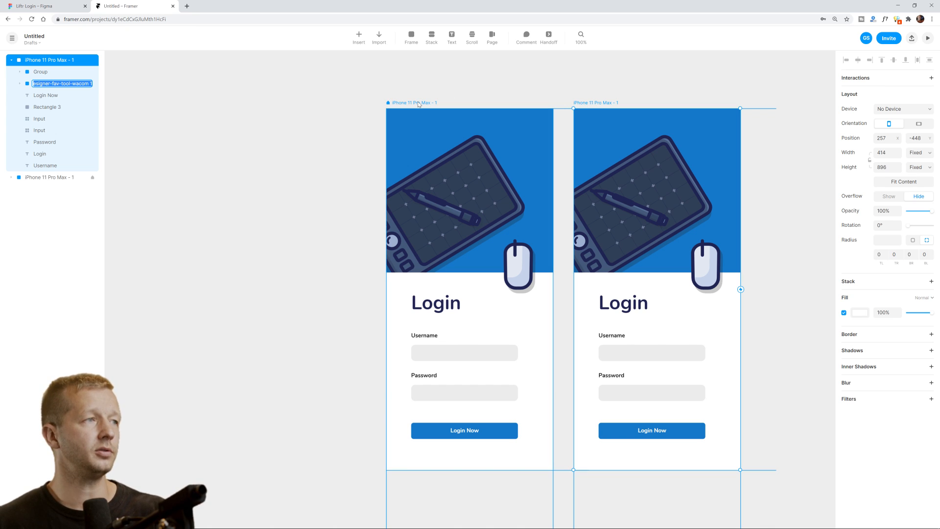
click(599, 103)
key(Delete)
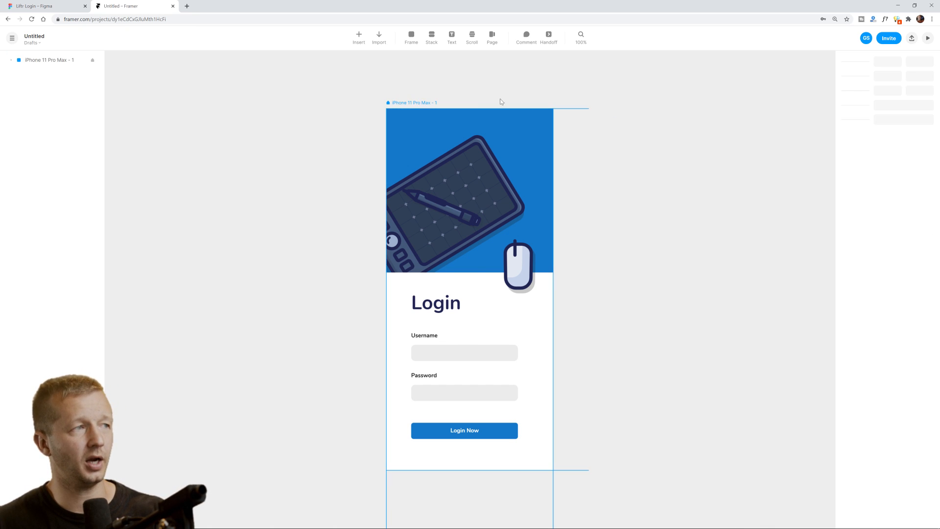
click(413, 103)
Add a blank iPhone 11 Pro Max frame beside the login screen.
click(416, 47)
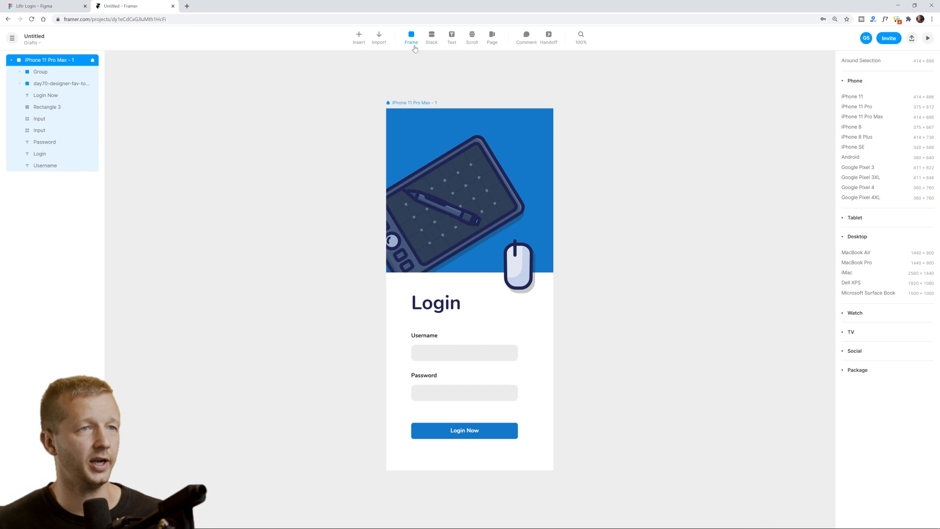
click(861, 117)
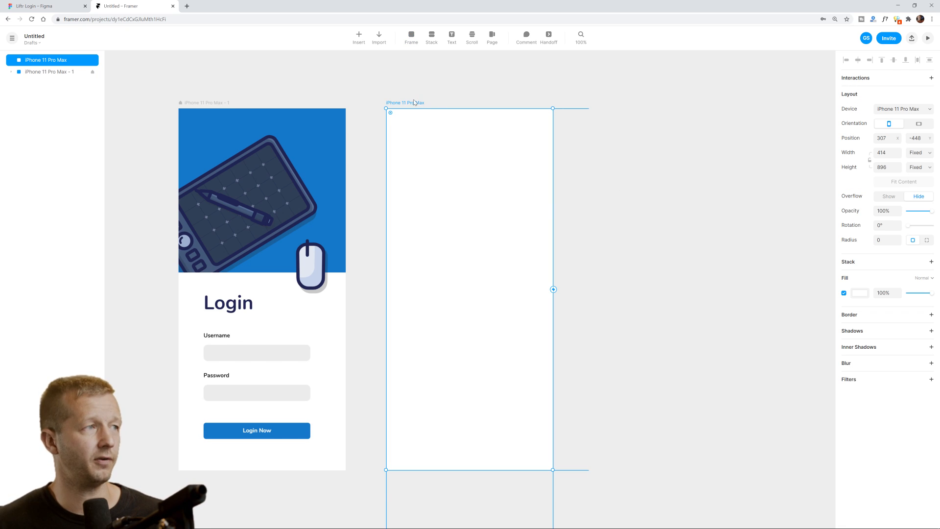
scroll(409, 120, left, 5)
click(409, 120)
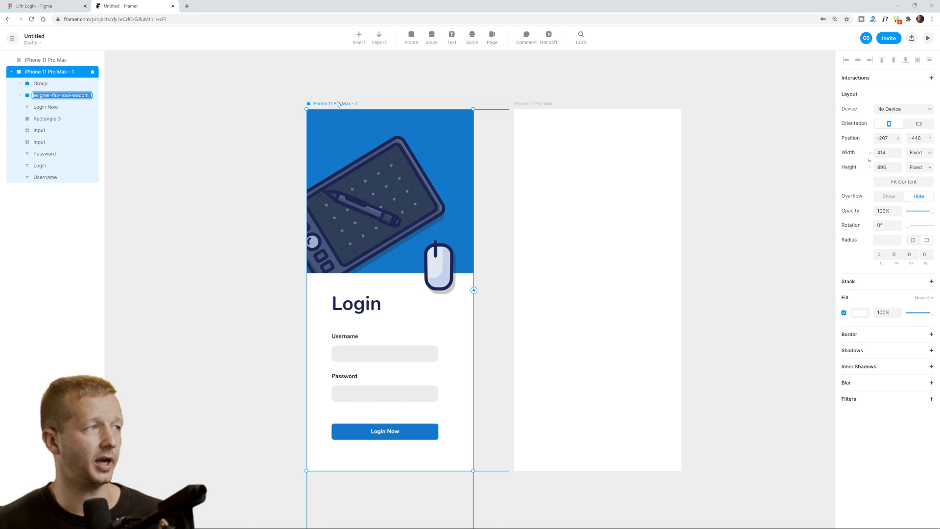
Check the Figma design for reference, then inspect the new blank screen.
click(47, 5)
click(120, 6)
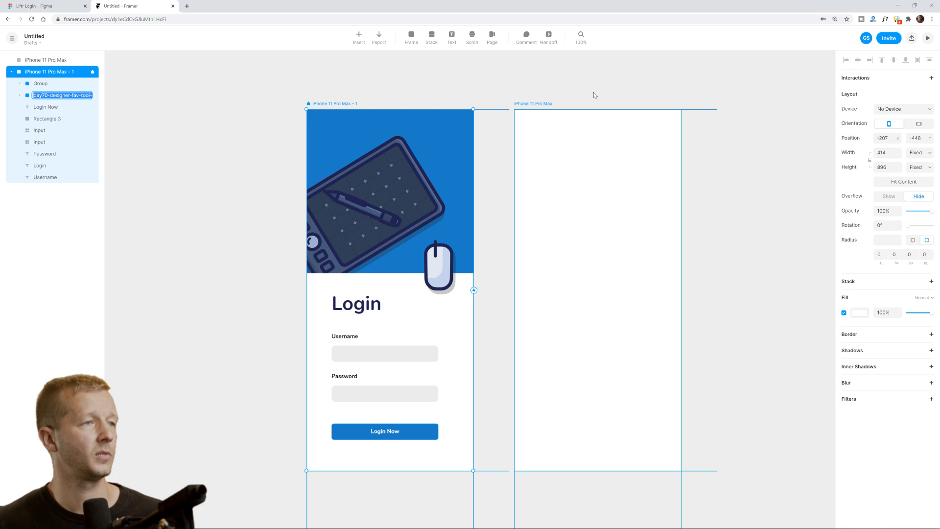
click(594, 92)
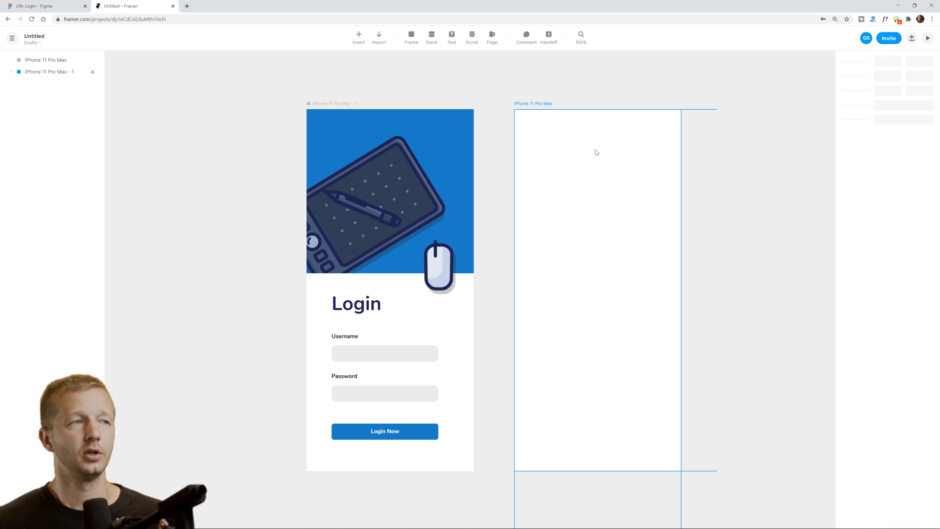
click(566, 167)
click(587, 91)
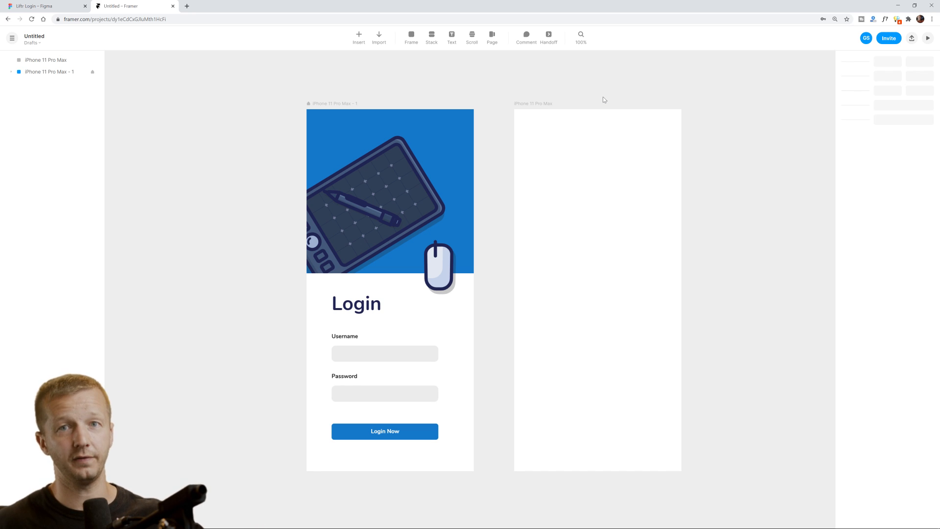
click(411, 47)
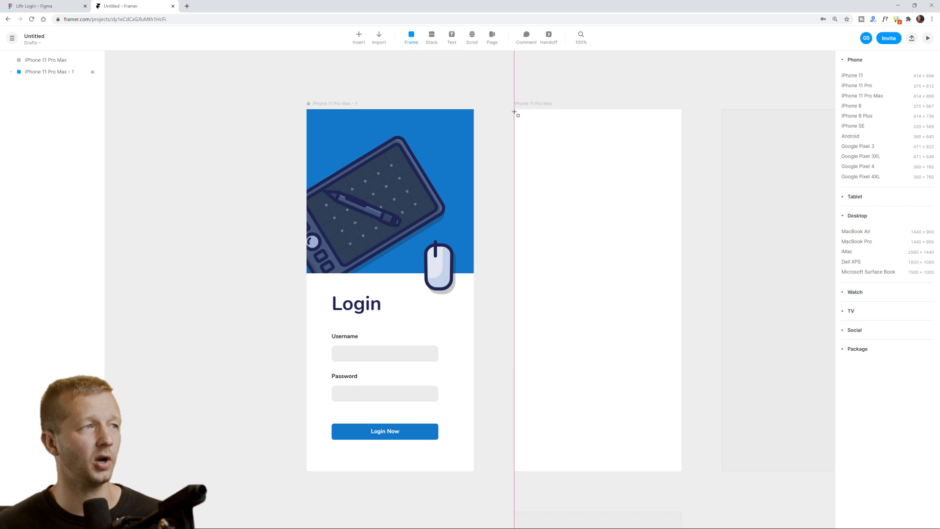
Draw a 414×68 header bar at the screen's top with a 100% opaque #1478C9 fill.
drag(515, 109, 681, 137)
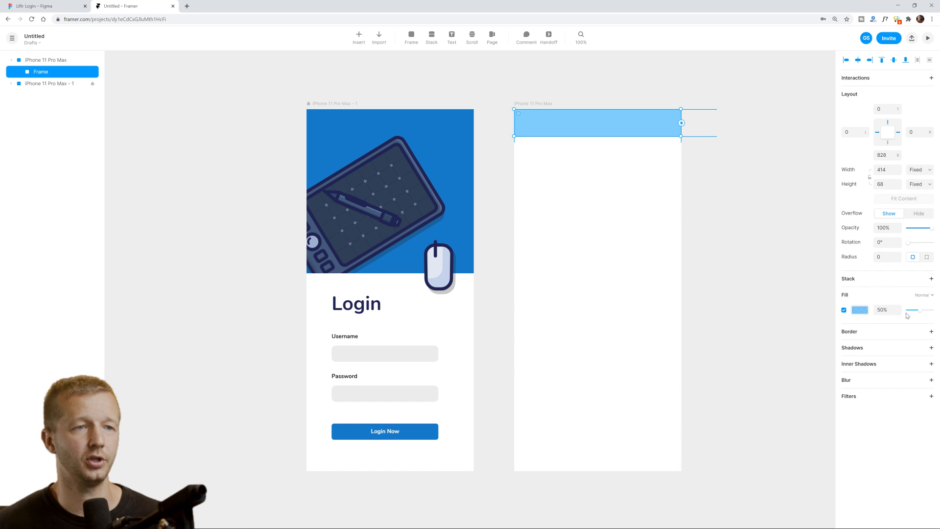
drag(921, 311, 932, 311)
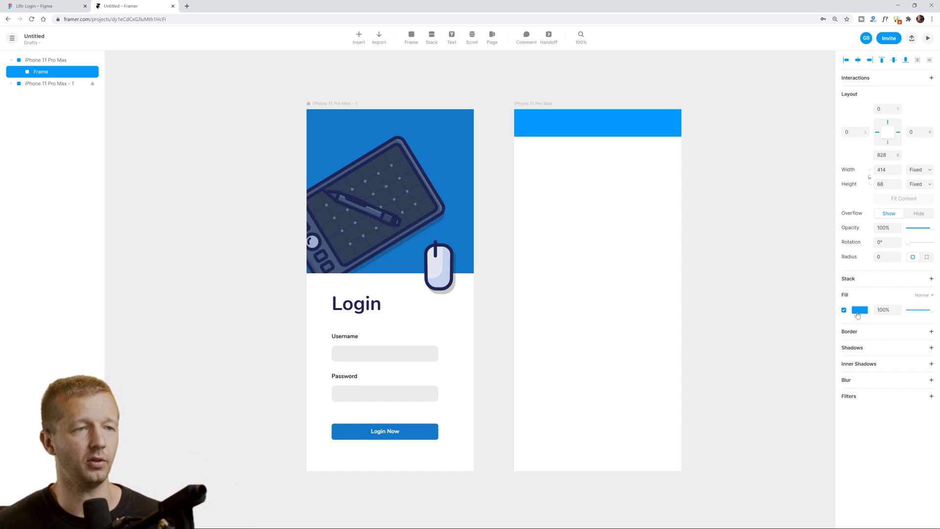
click(458, 151)
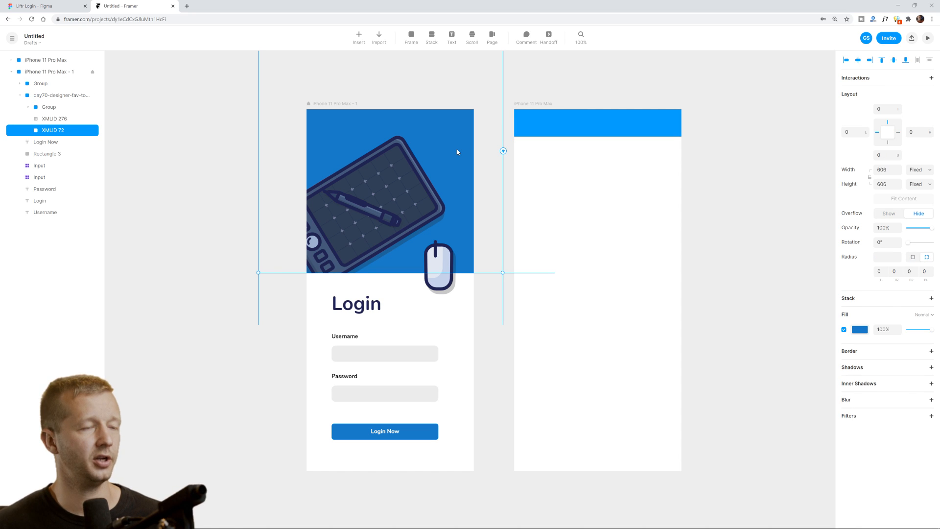
click(860, 330)
key(ctrl+c)
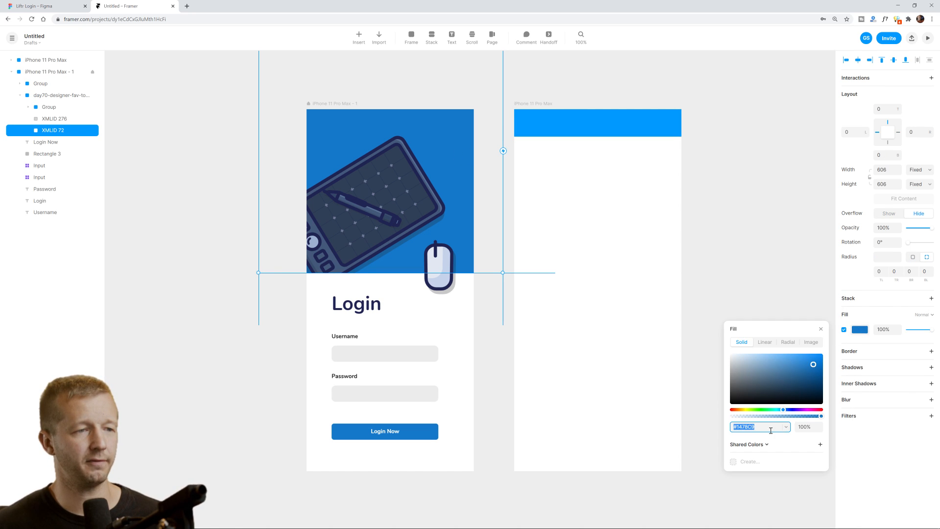
click(597, 123)
click(861, 311)
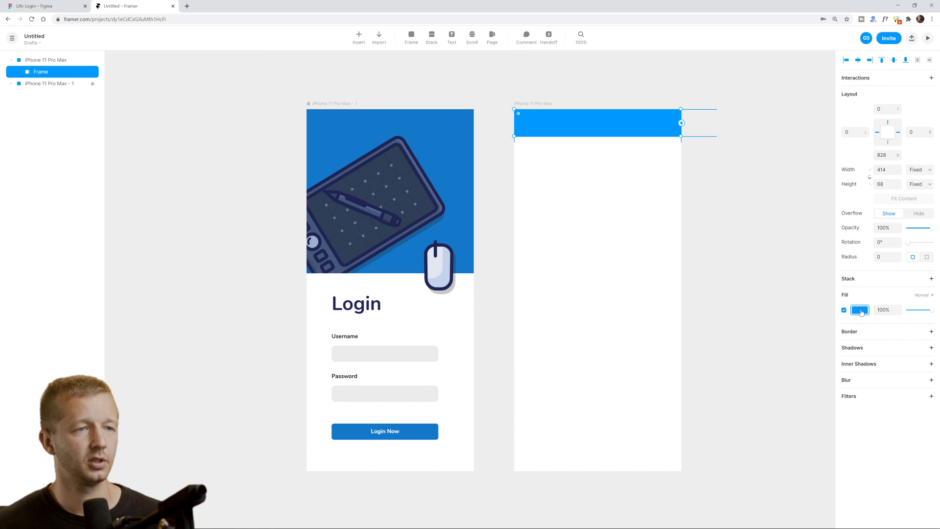
click(861, 310)
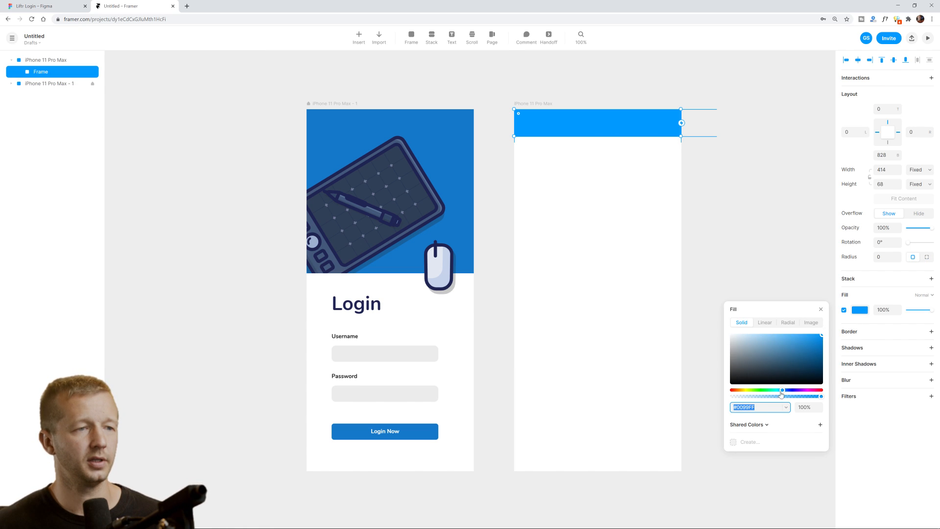
click(765, 408)
key(ctrl+v)
key(Return)
click(746, 216)
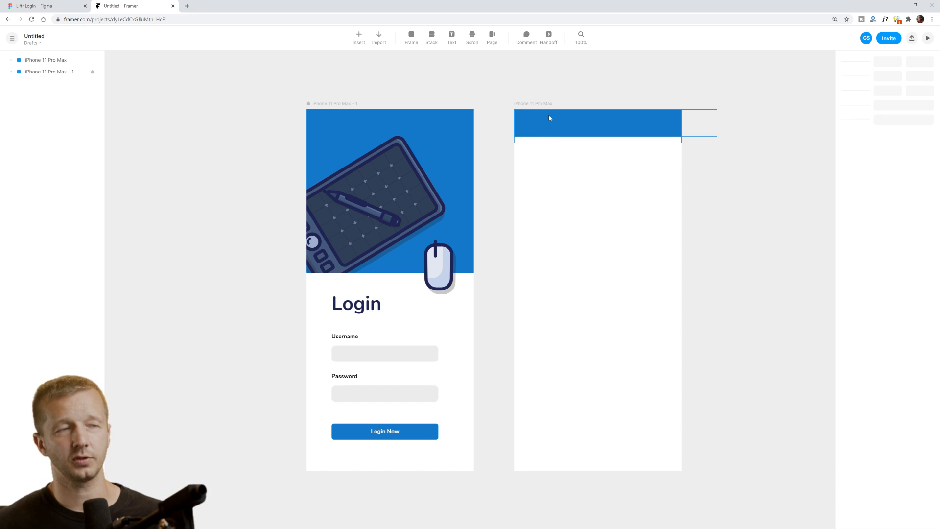
Add a text layer reading 'OfficeSpec' inside the header bar.
key(t)
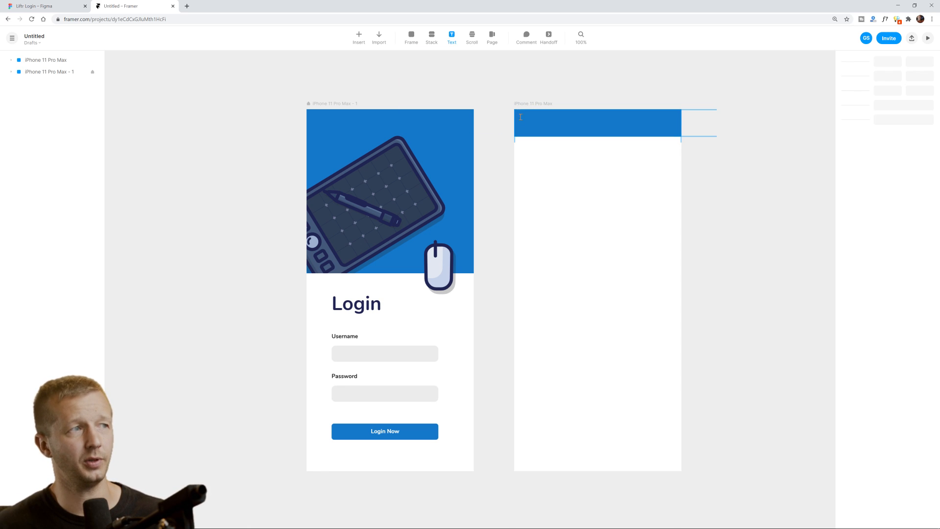
click(521, 118)
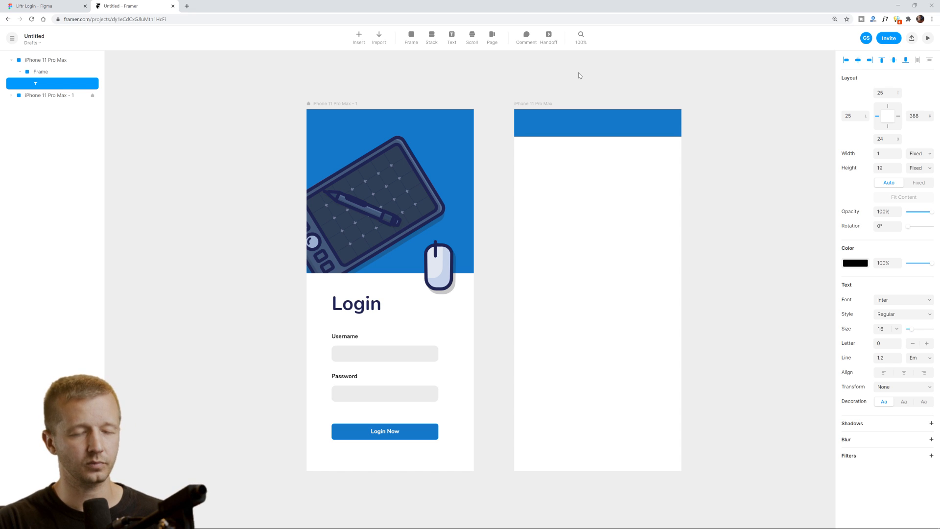
text(OfficeShower)
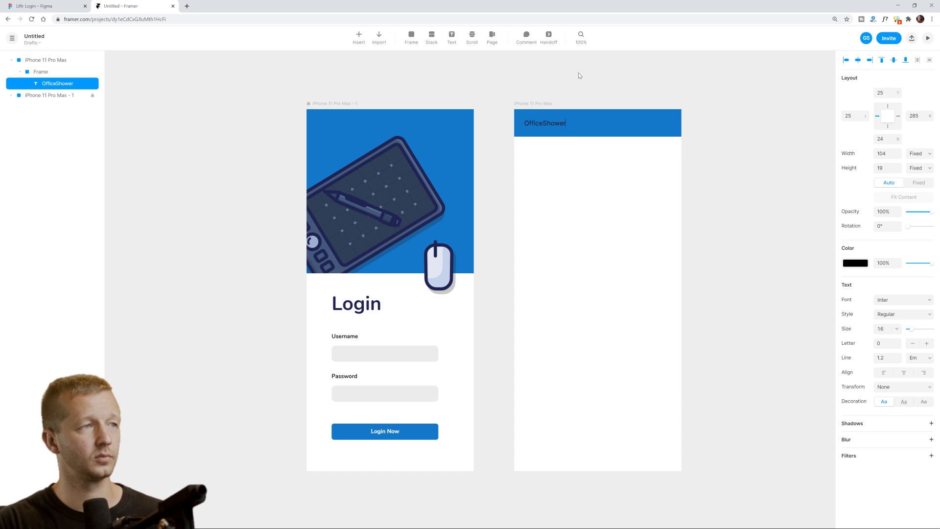
double_click(559, 123)
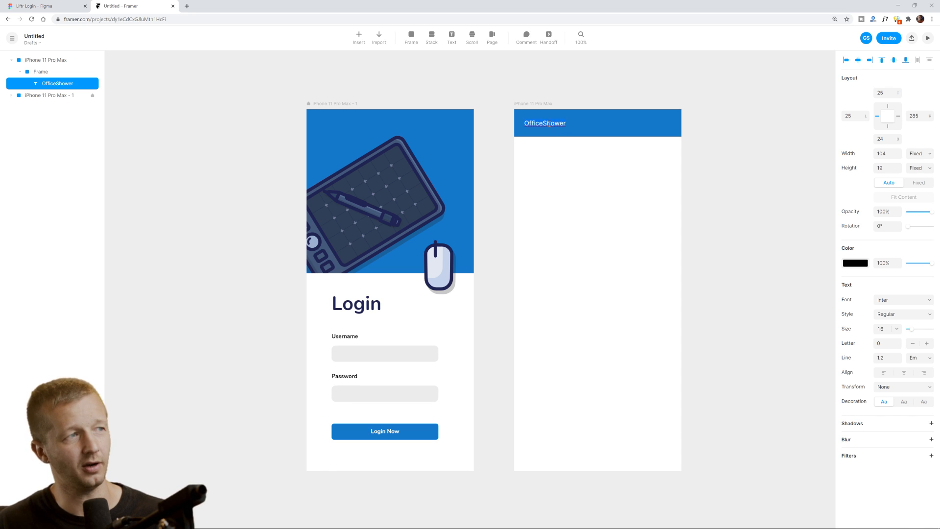
drag(547, 123, 553, 123)
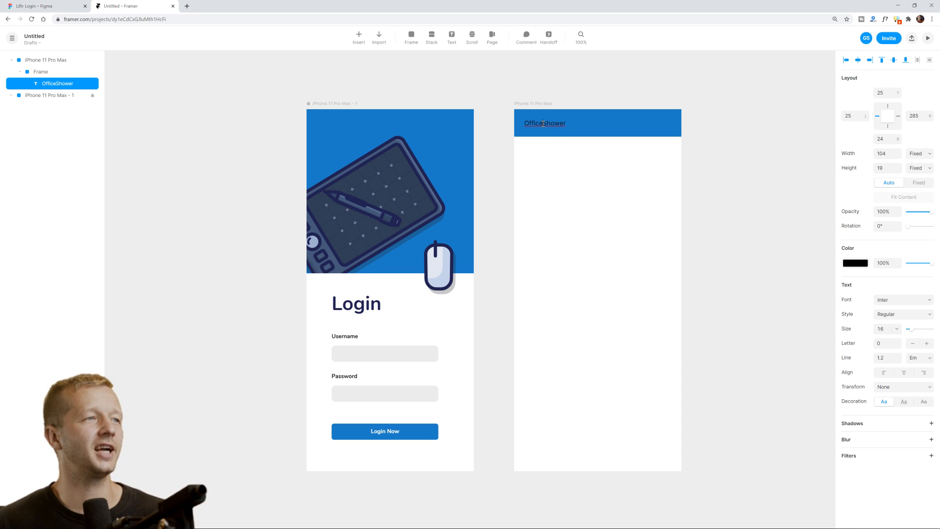
text(Spec)
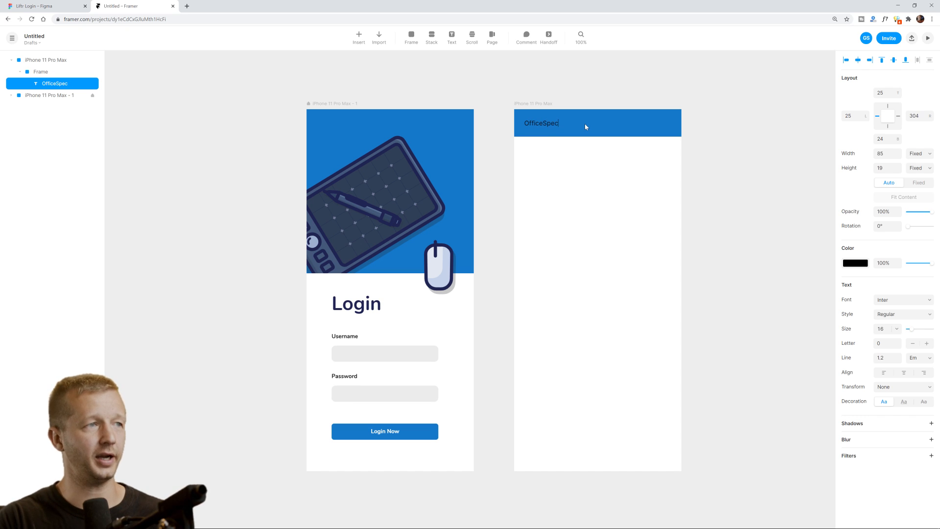
Style the OfficeSpec title white (#FFFFFF) in Nunito Bold.
click(866, 270)
drag(734, 294, 723, 265)
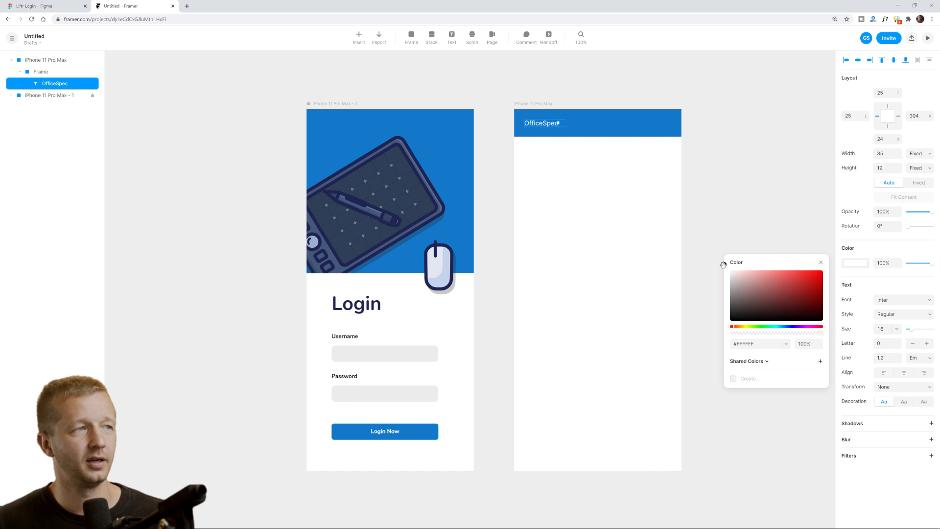
click(892, 255)
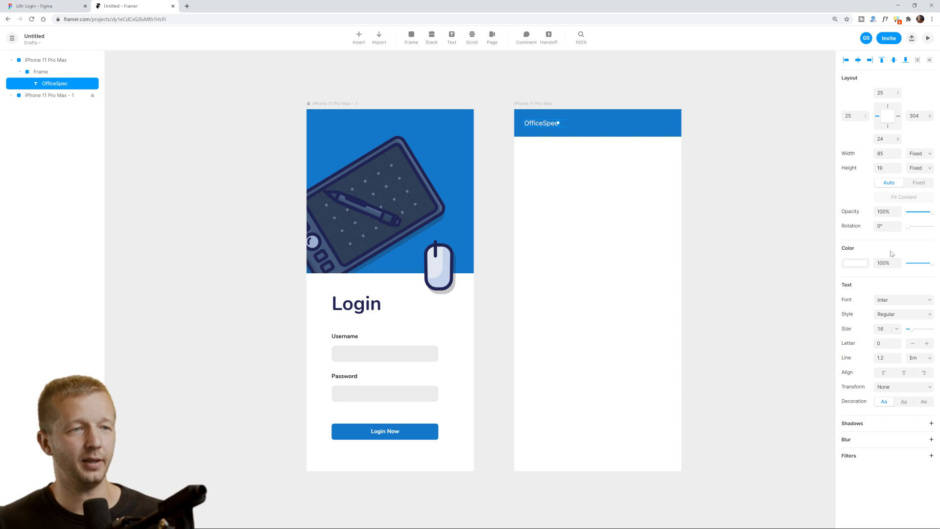
click(897, 304)
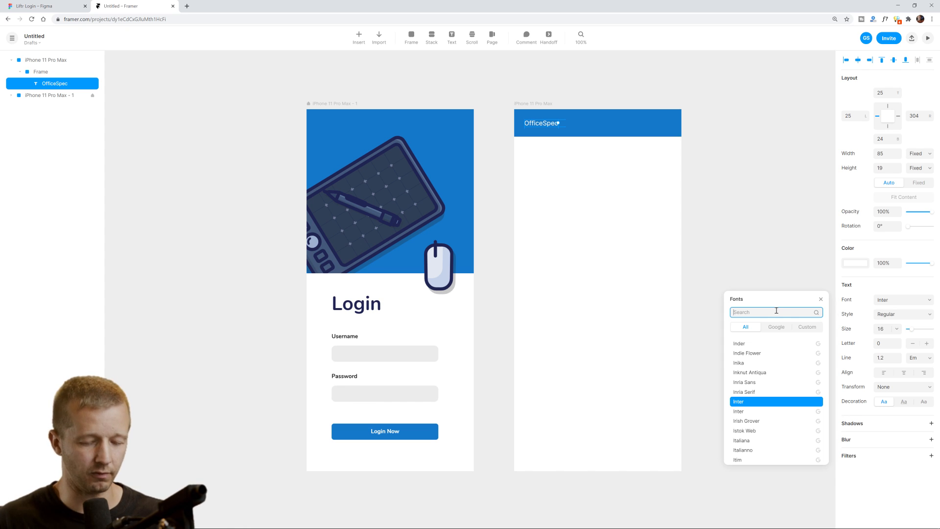
text(nunit)
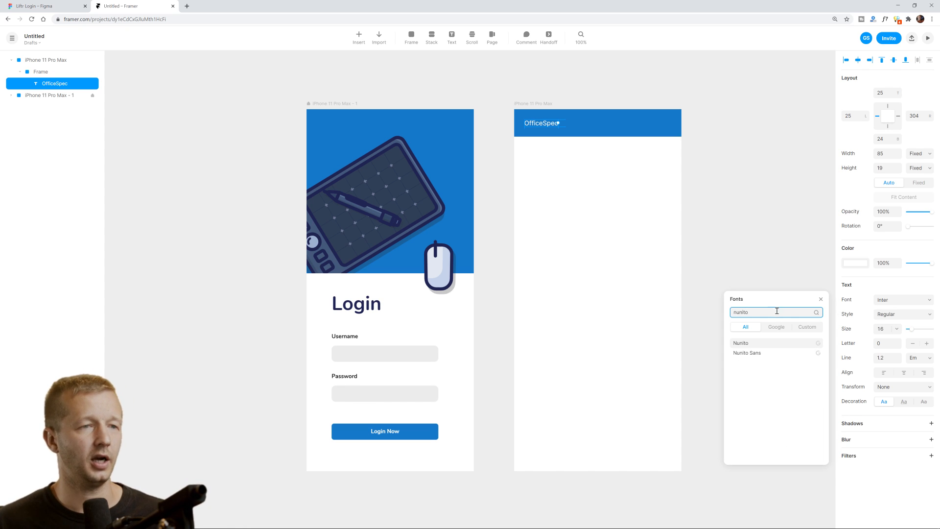
text(o)
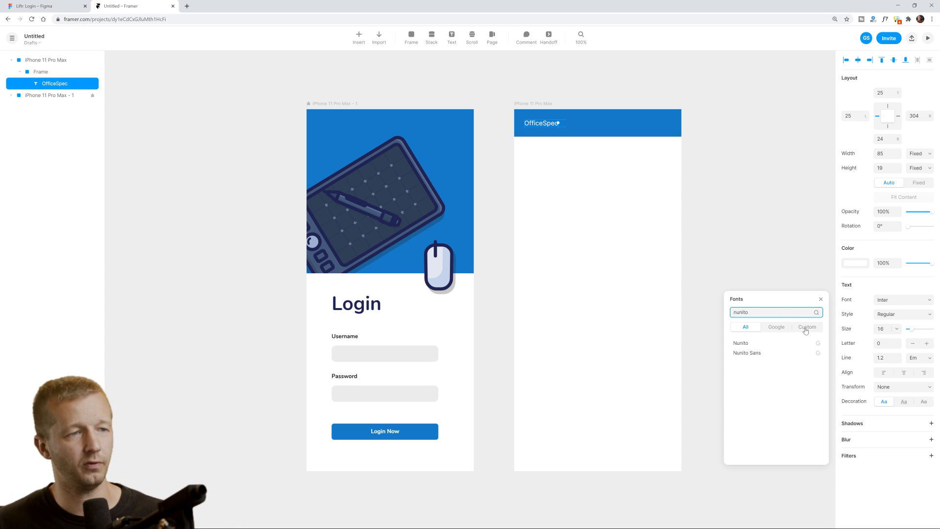
click(763, 344)
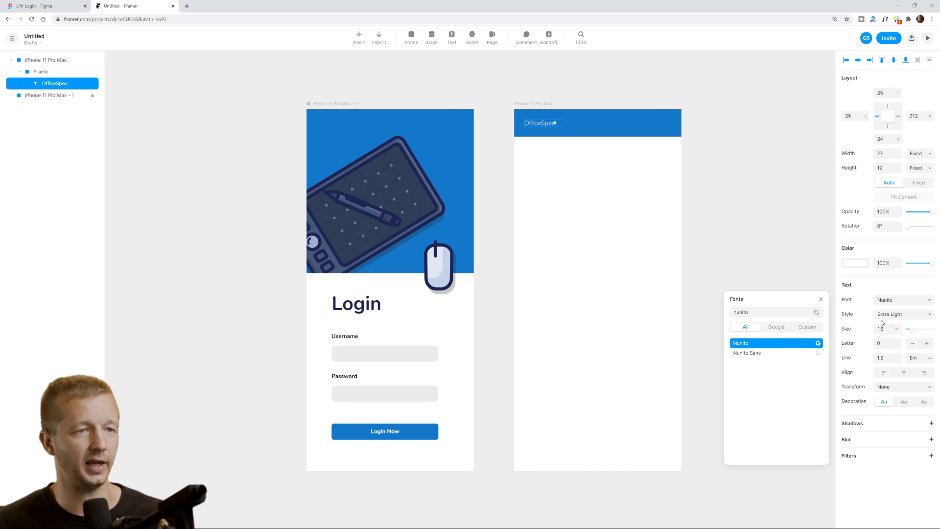
click(931, 316)
click(886, 372)
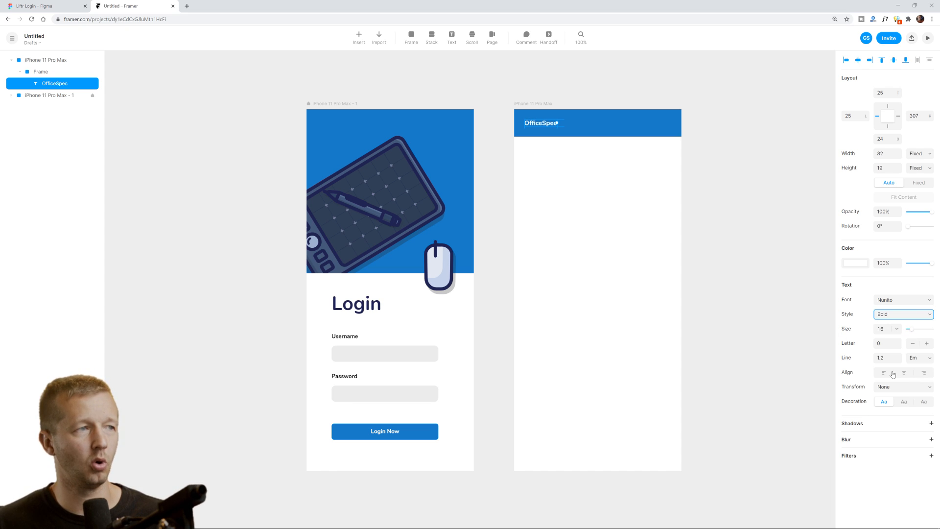
click(724, 182)
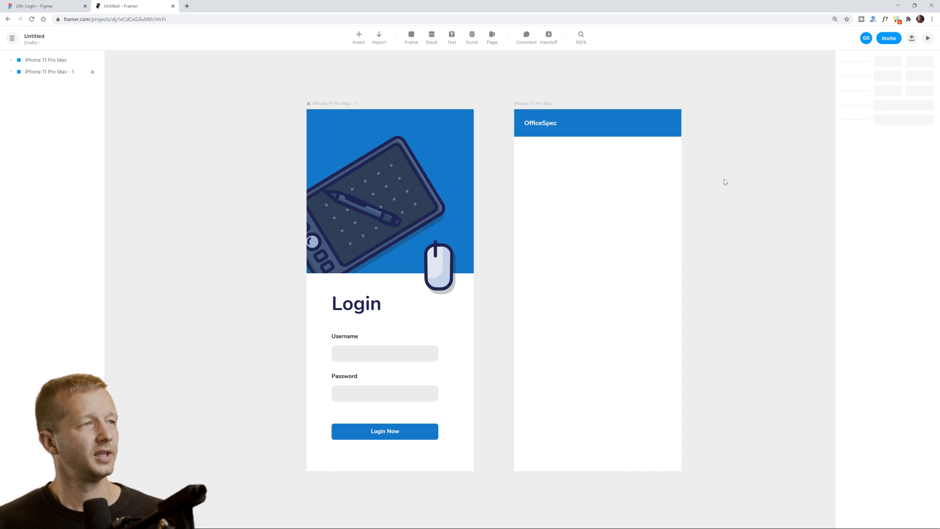
click(542, 124)
click(640, 171)
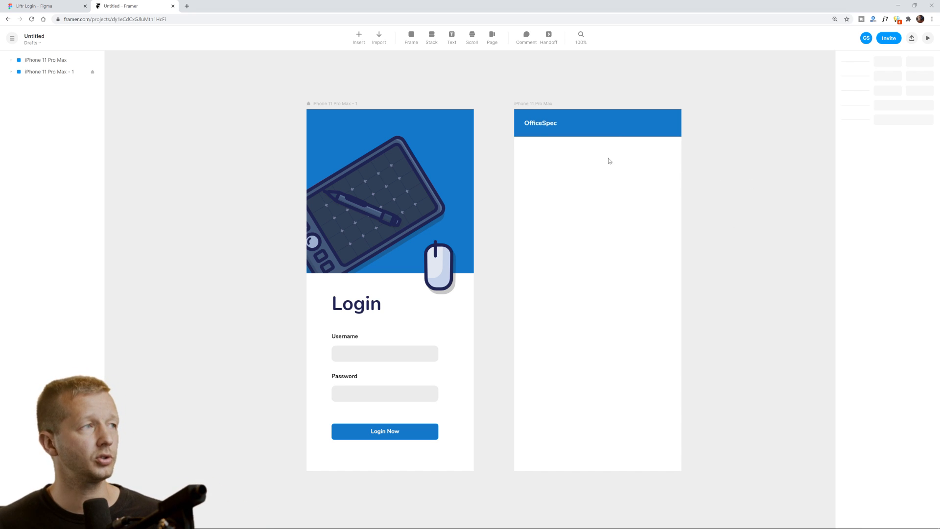
Search the Insert catalogue for 'icon' and insert the Icon Set component onto the canvas.
click(359, 40)
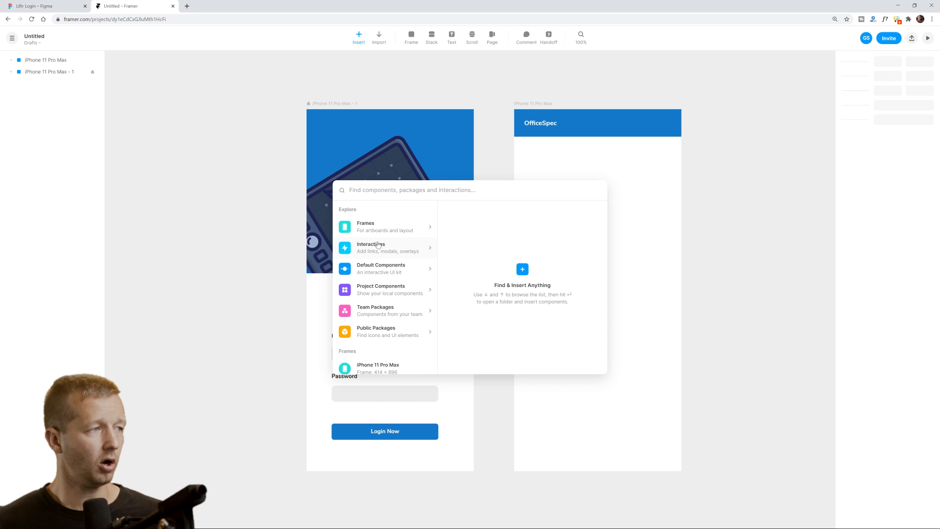
scroll(378, 245, down, 2)
scroll(377, 243, up, 2)
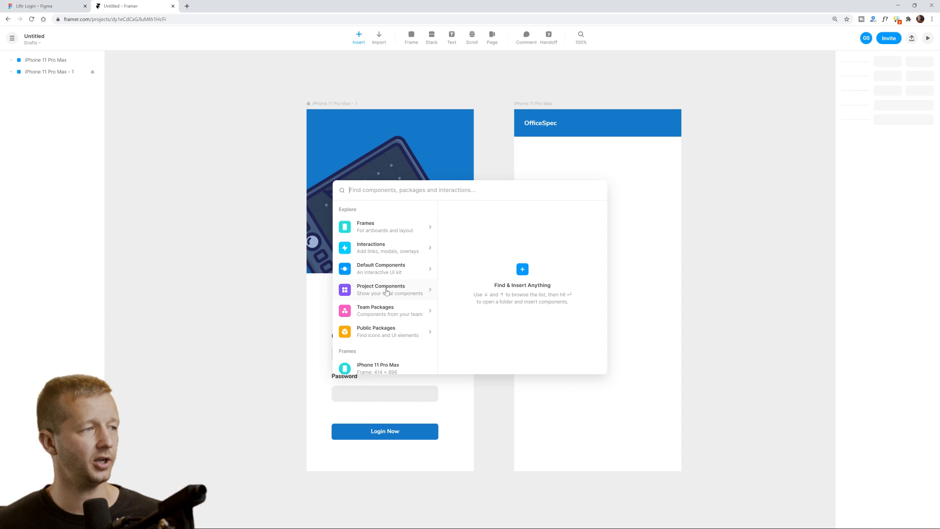
scroll(392, 304, down, 5)
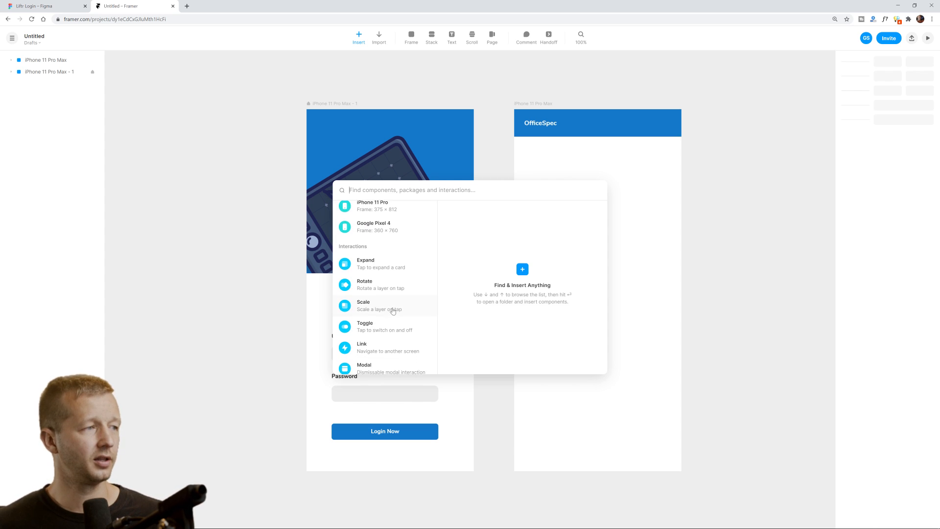
scroll(393, 311, down, 8)
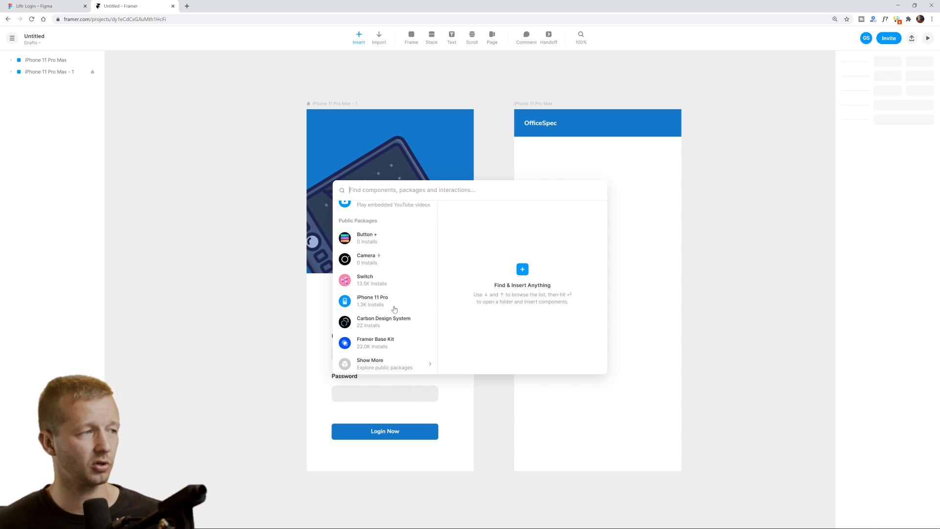
scroll(394, 309, up, 13)
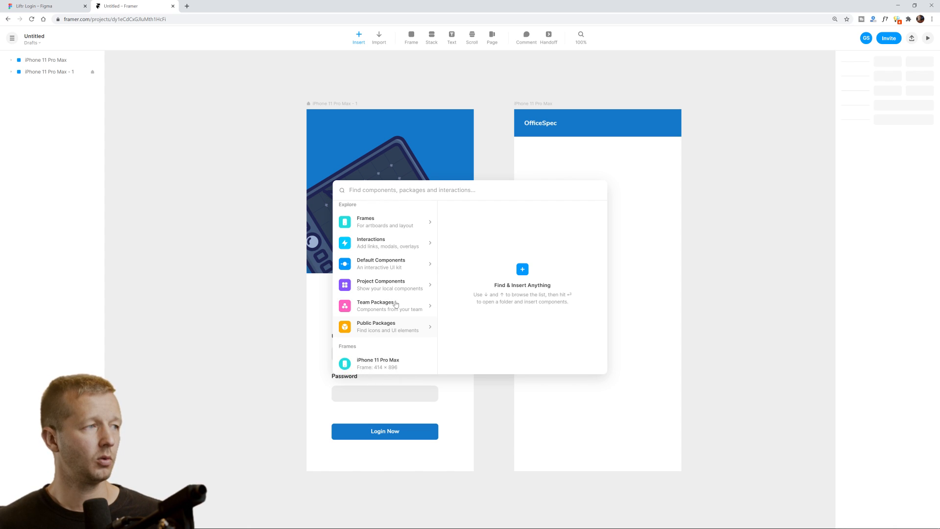
text(icon)
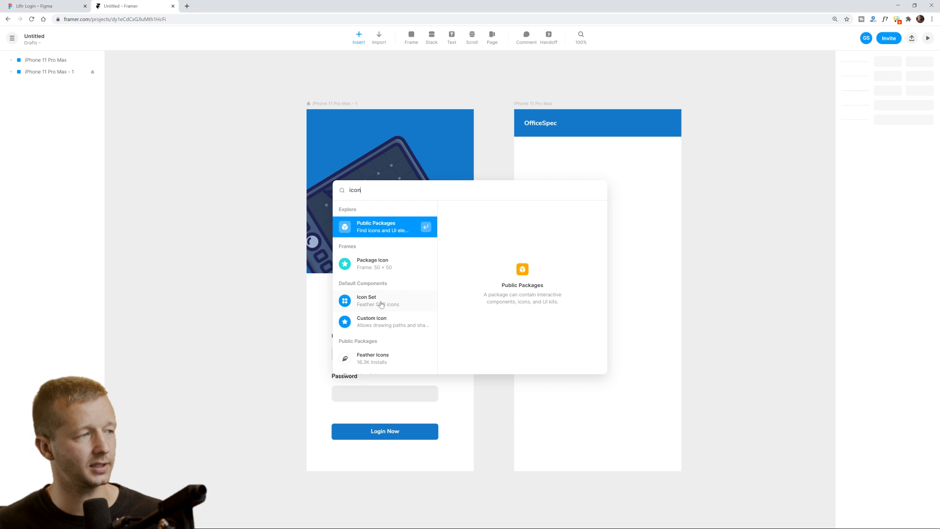
click(381, 305)
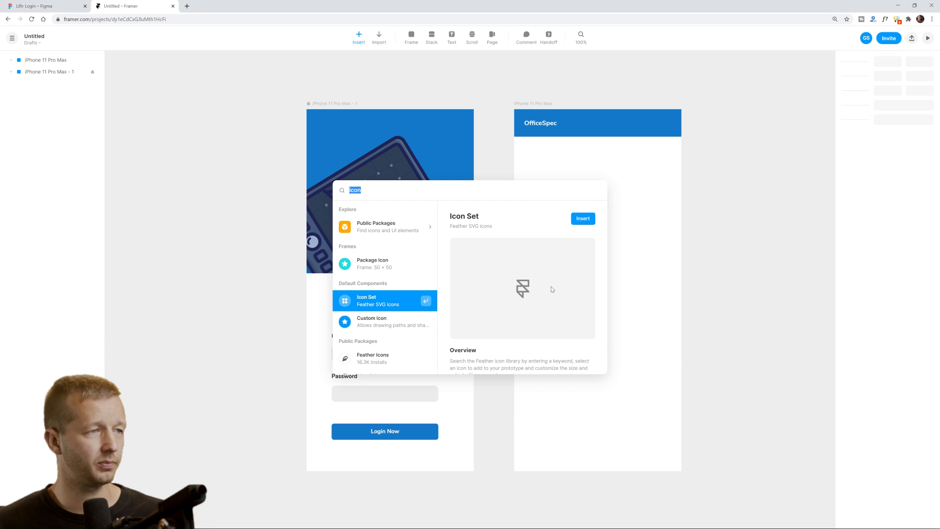
click(585, 222)
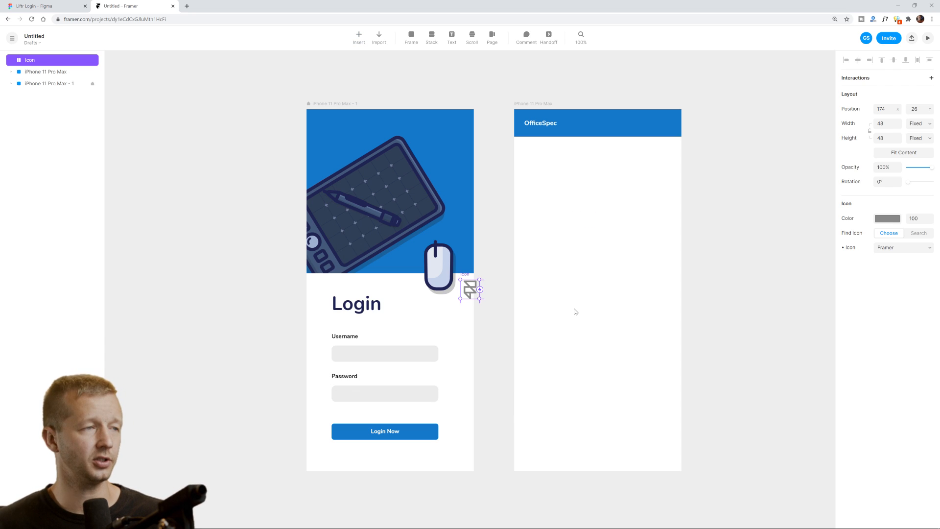
Move the icon into the home screen header and make it white (#FFFFFF).
drag(469, 290, 649, 167)
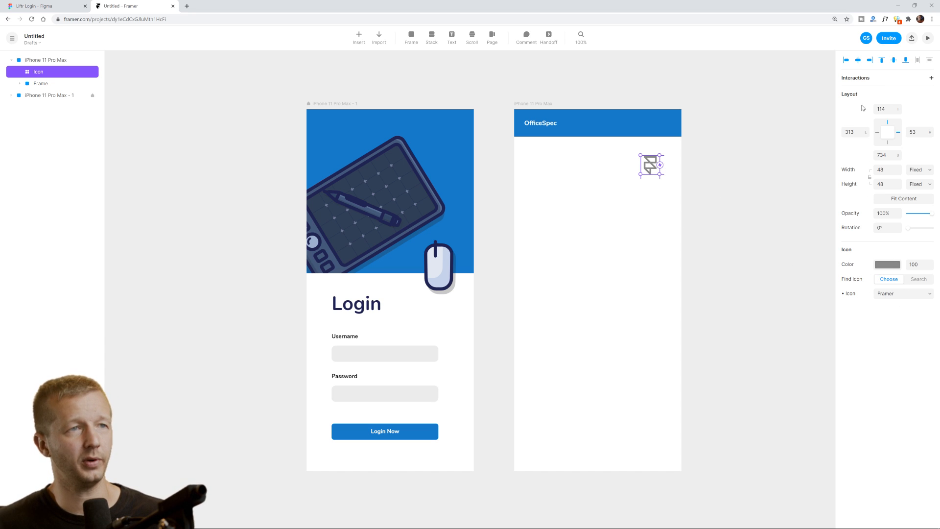
click(887, 264)
drag(784, 298, 673, 117)
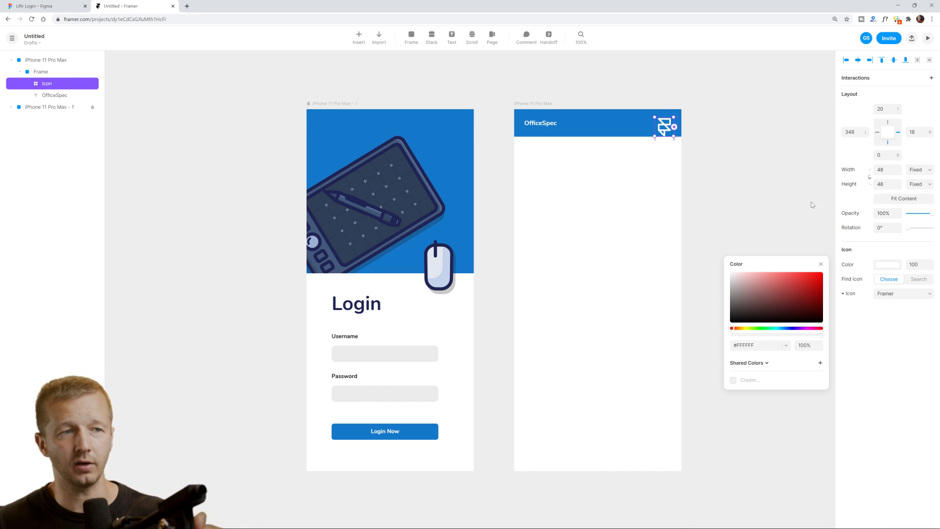
Set the icon to the Menu hamburger and shrink it to 28×28.
click(886, 294)
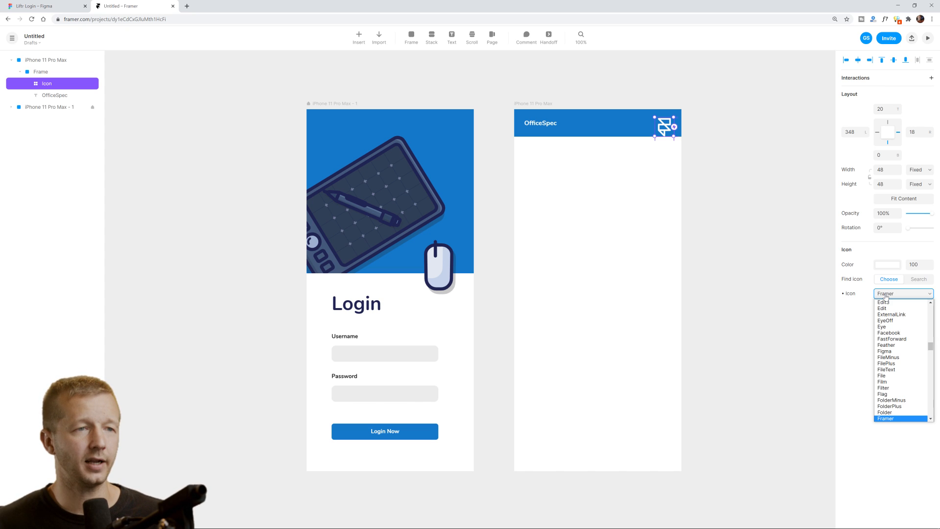
drag(931, 347, 929, 372)
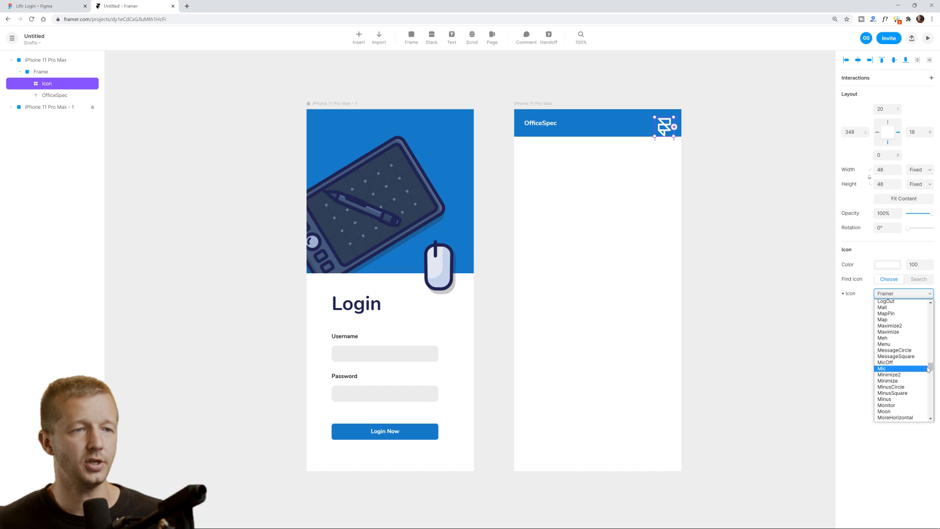
click(898, 343)
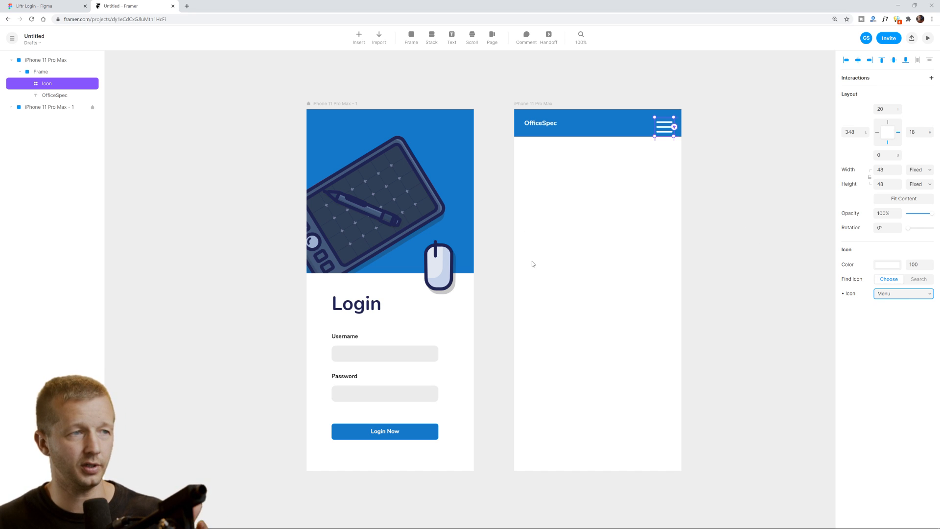
click(897, 294)
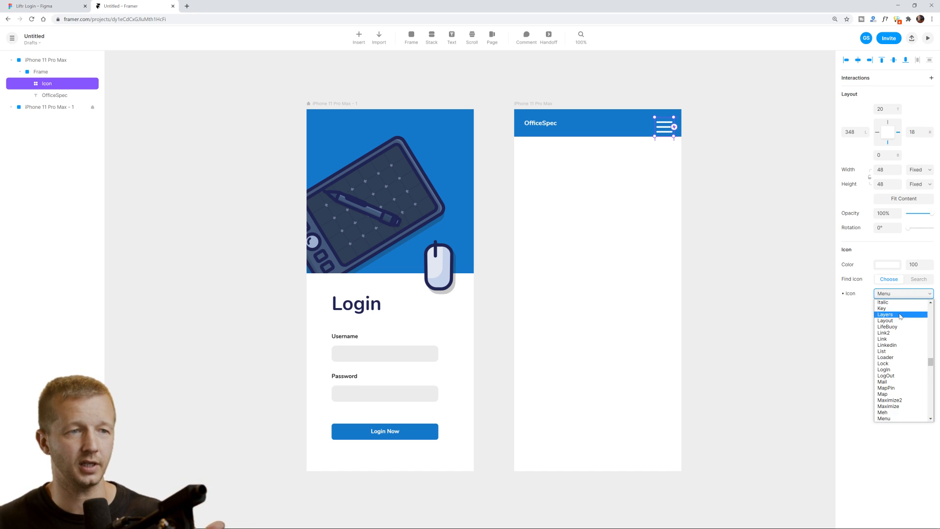
click(899, 419)
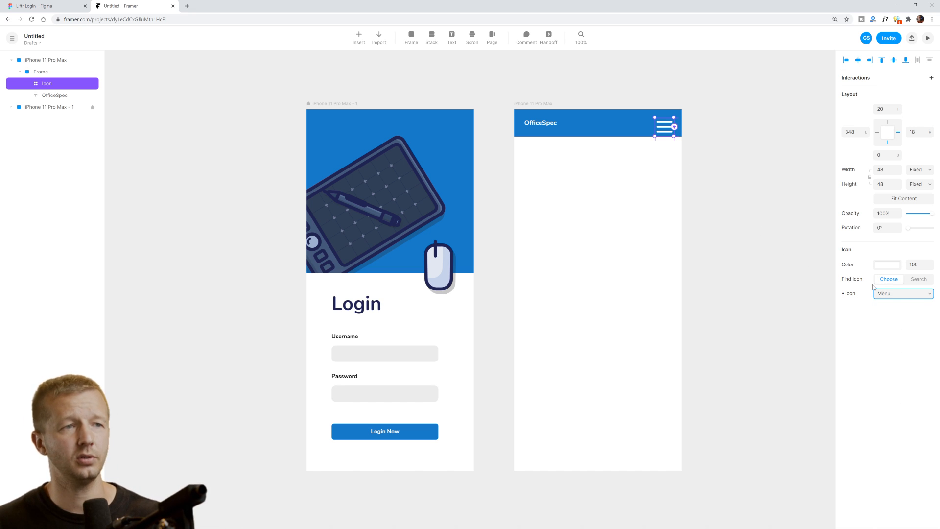
key(Up)
key(Up)
key(Up)
key(Up)
key(Up)
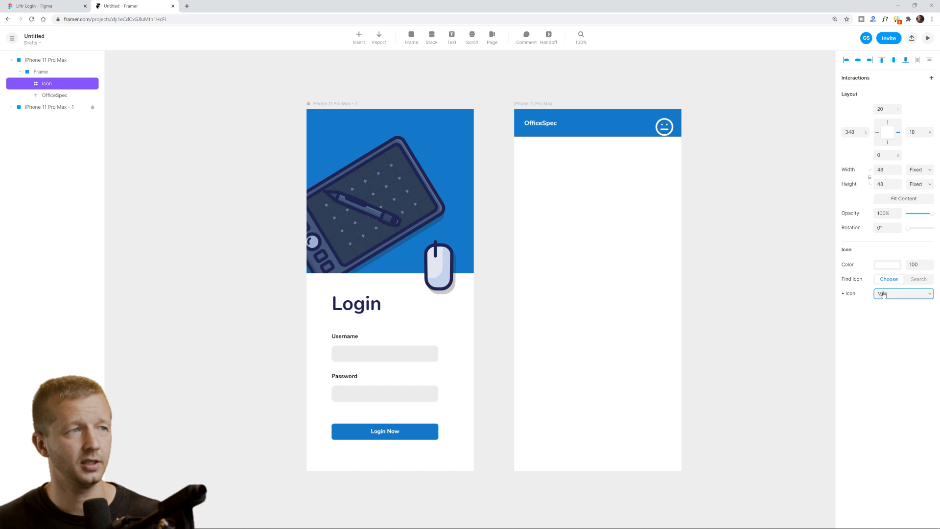
key(Down)
key(Down)
key(Down)
key(Down)
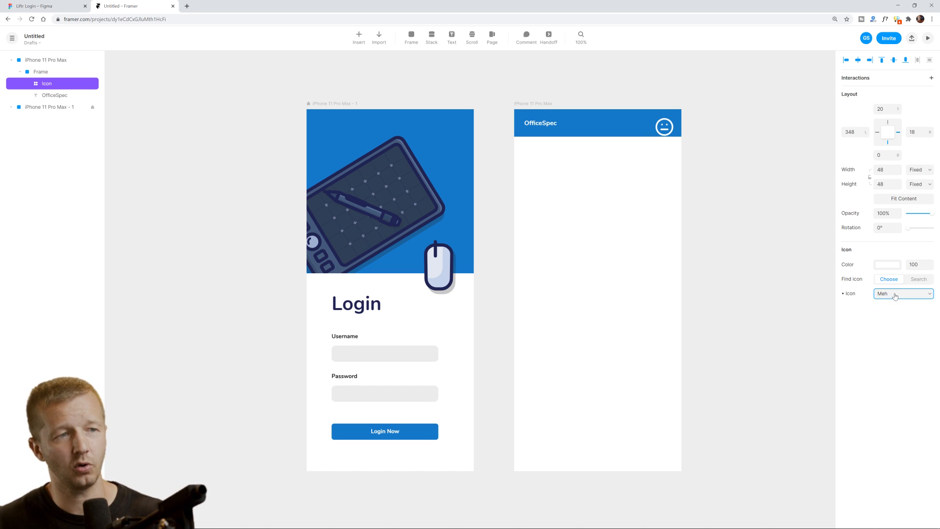
key(Up)
click(895, 294)
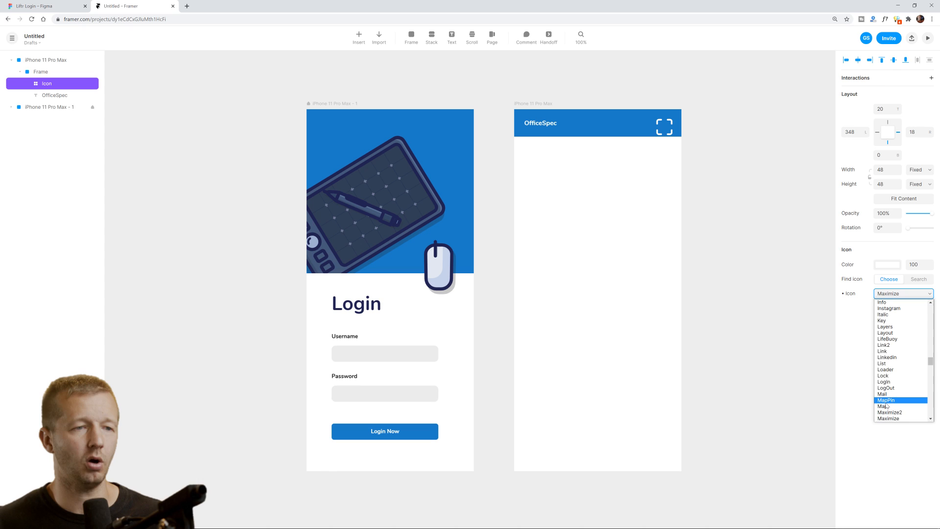
click(884, 357)
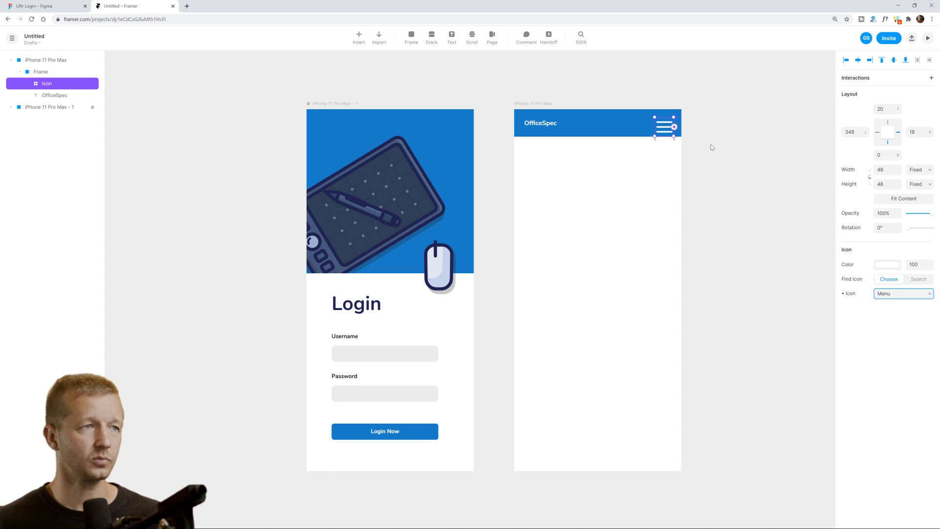
drag(675, 138, 667, 127)
click(726, 123)
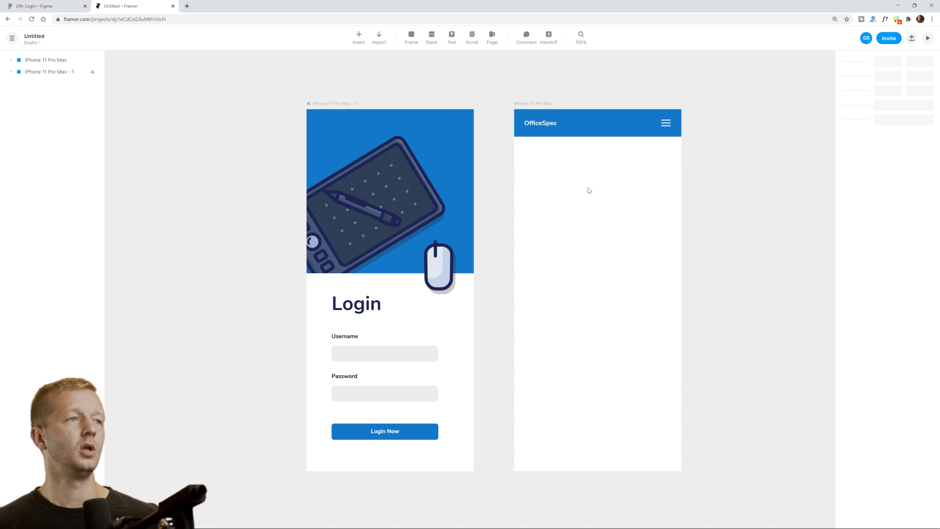
Shorten the blue header bar's height from 68 to 64.
click(602, 133)
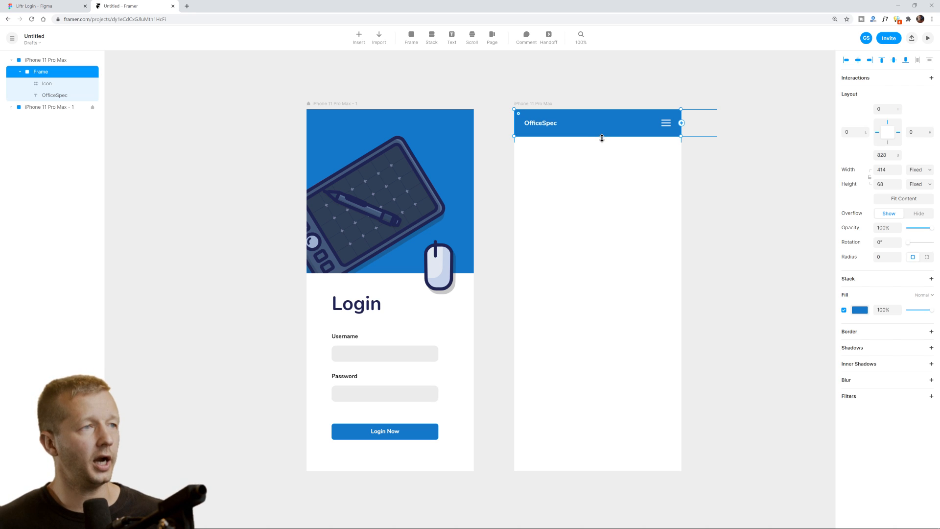
drag(602, 138, 602, 134)
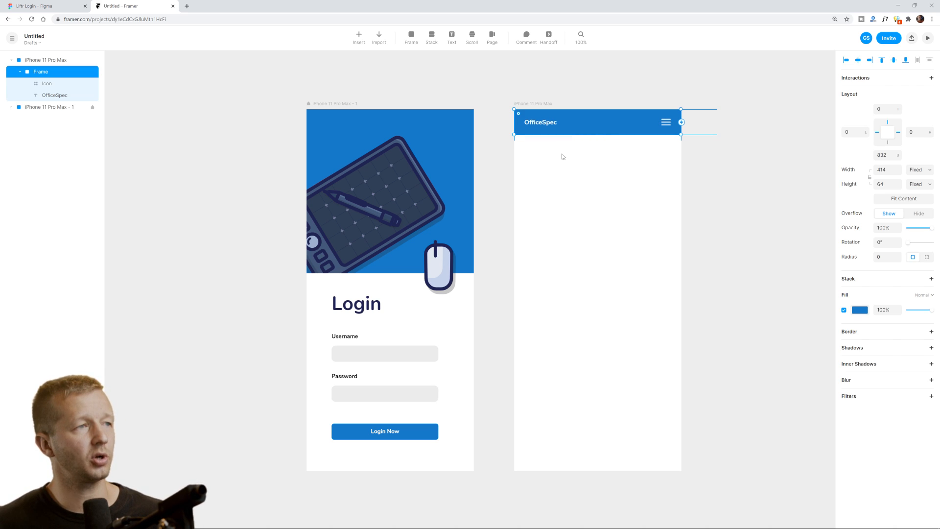
key(Escape)
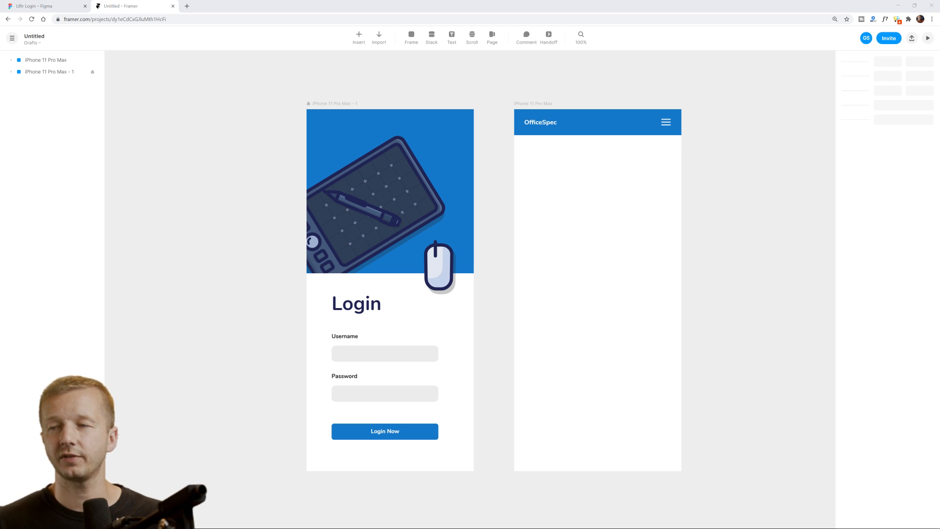
Copy the title below the header, make it black, and retype it as 'Latest Offices'.
click(542, 123)
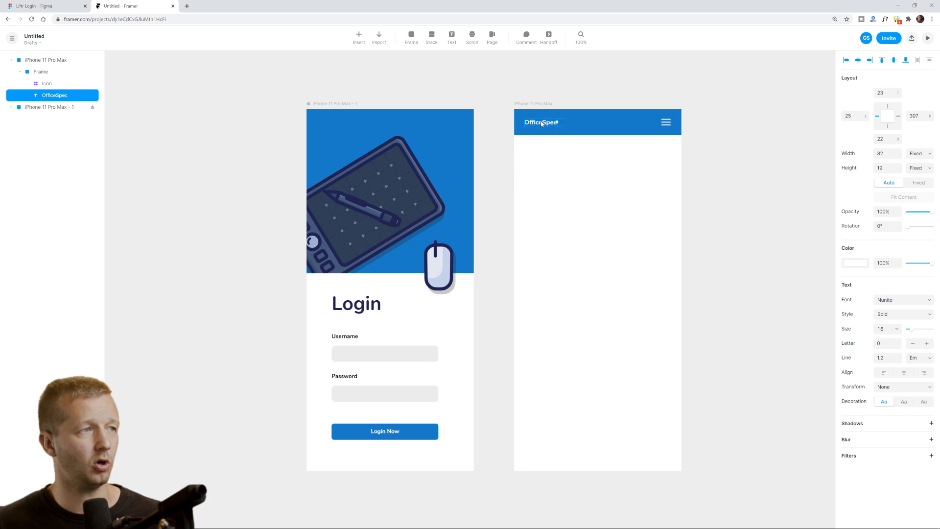
drag(542, 123, 542, 151)
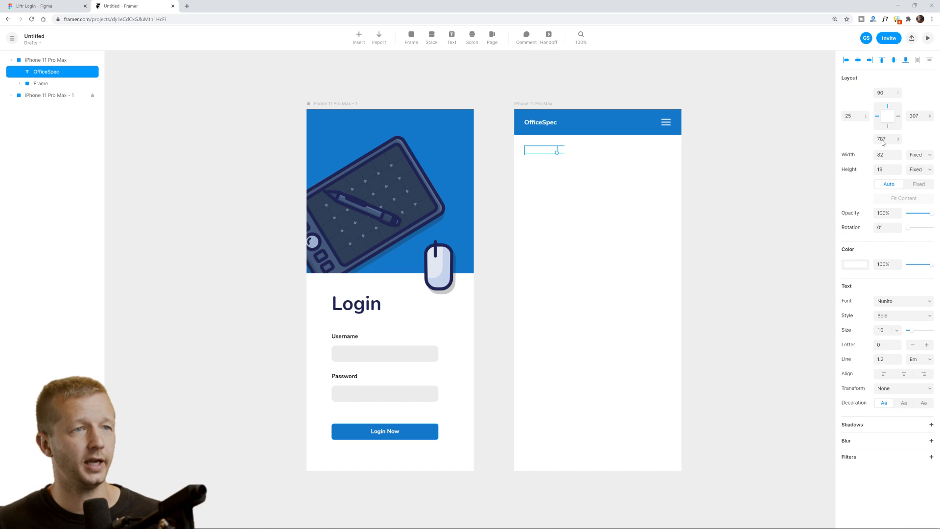
click(855, 264)
drag(737, 316, 716, 339)
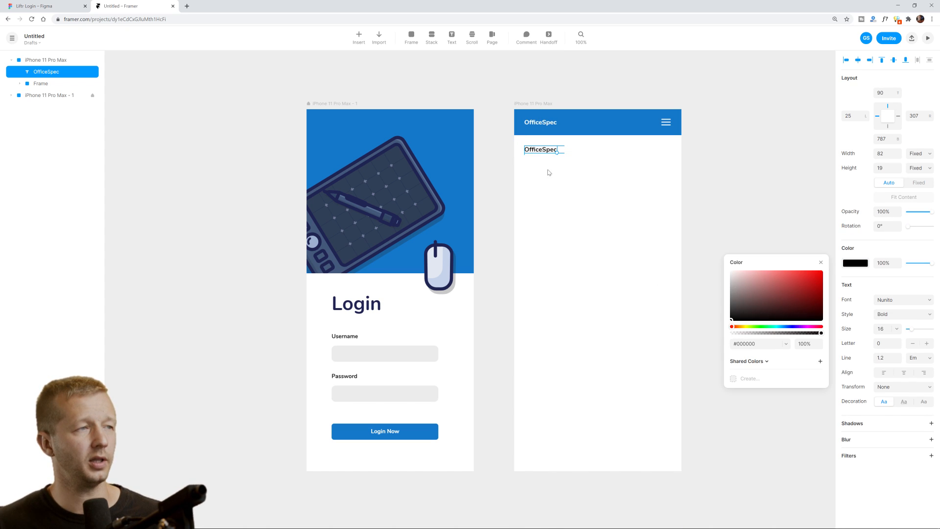
double_click(544, 150)
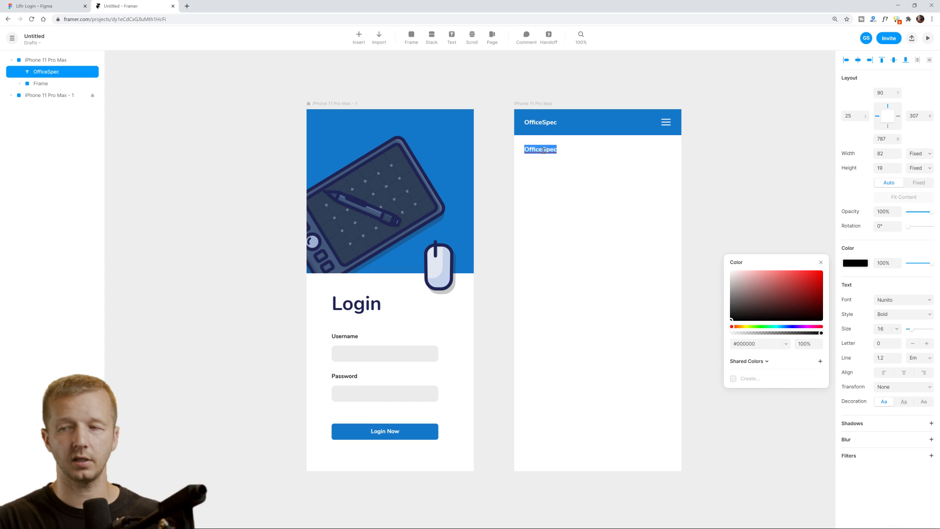
text(Latest OFfi)
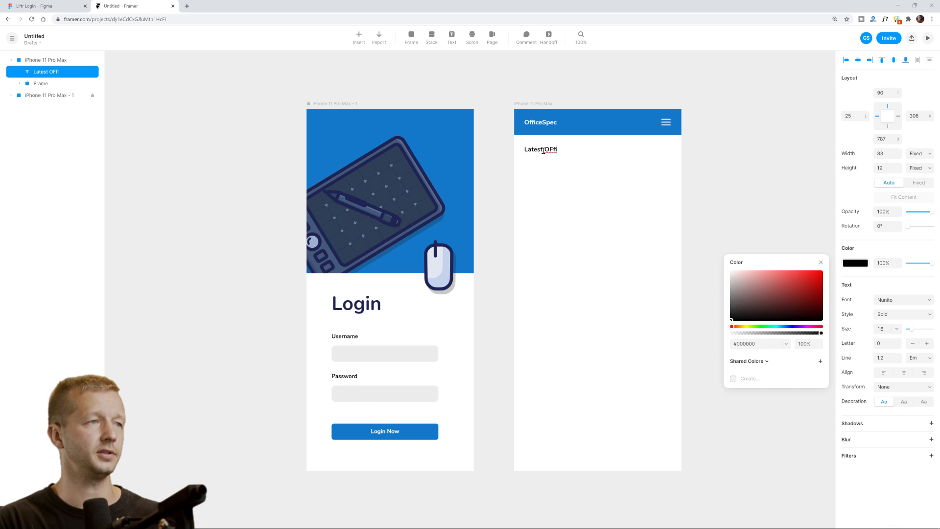
key(BackSpace)
key(BackSpace)
key(BackSpace)
text(ffices)
key(Escape)
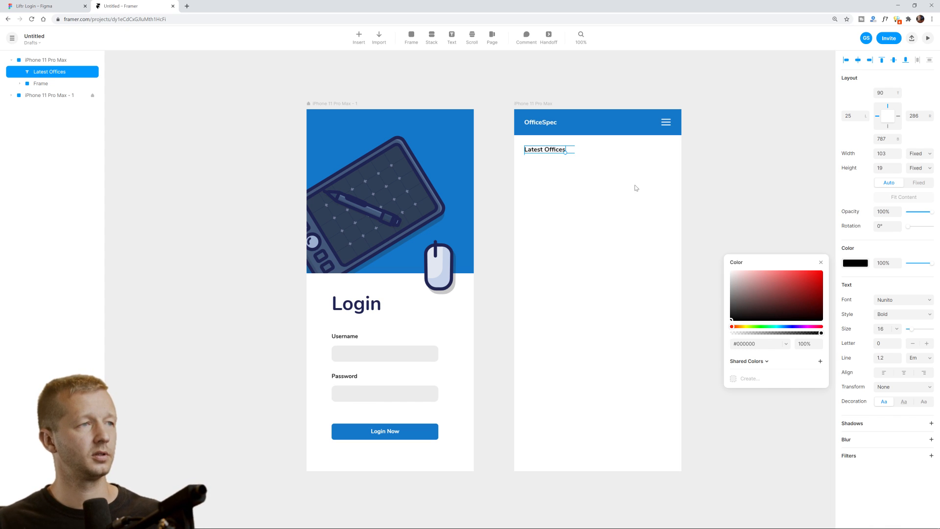
Nudge Latest Offices lower and enlarge the OfficeSpec title to size 19.
drag(550, 153, 548, 157)
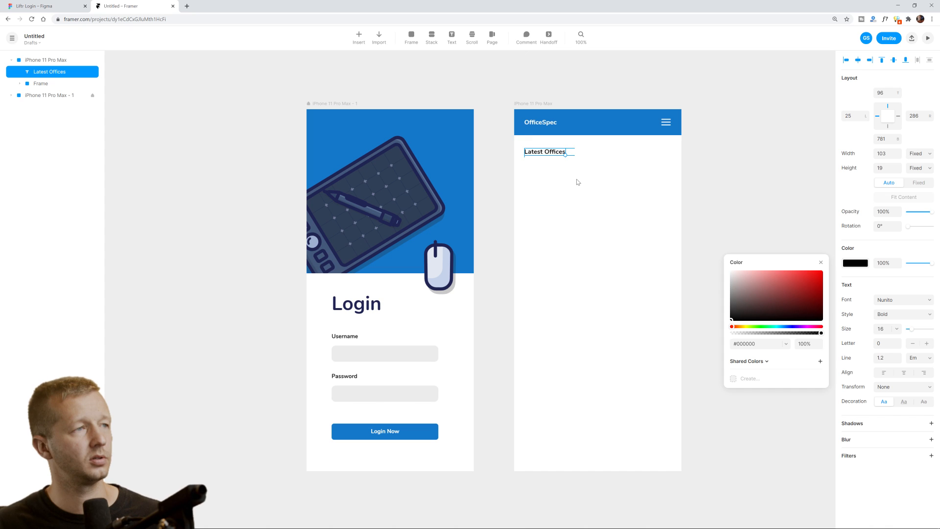
key(Escape)
click(540, 125)
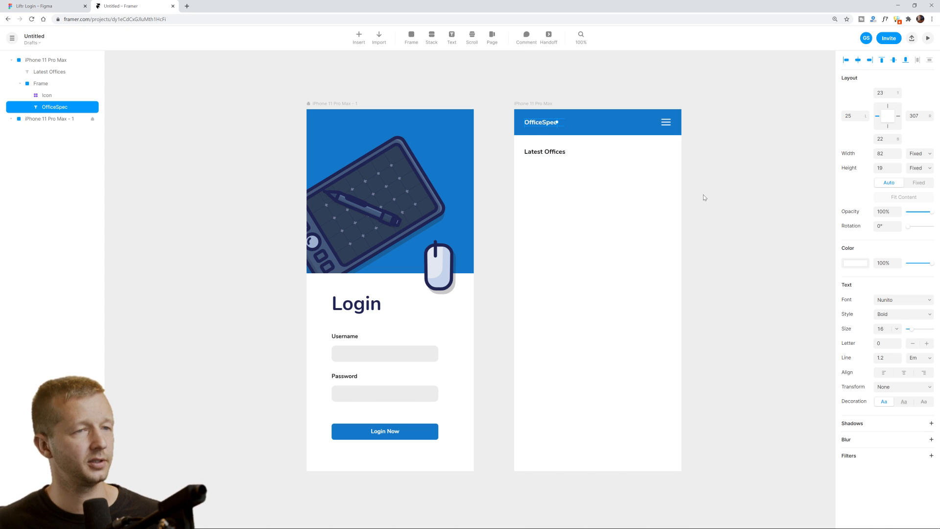
drag(911, 332, 913, 333)
click(683, 202)
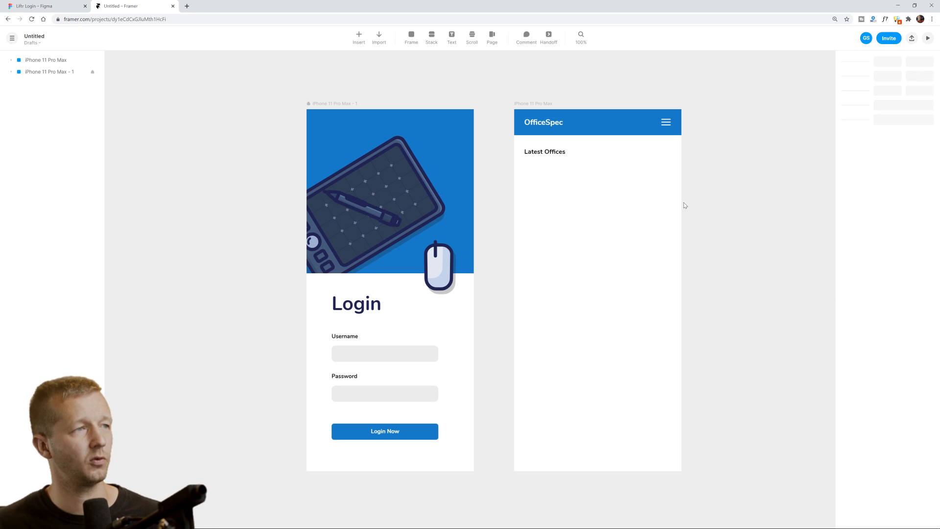
Move the Latest Offices heading a few pixels further down.
click(549, 156)
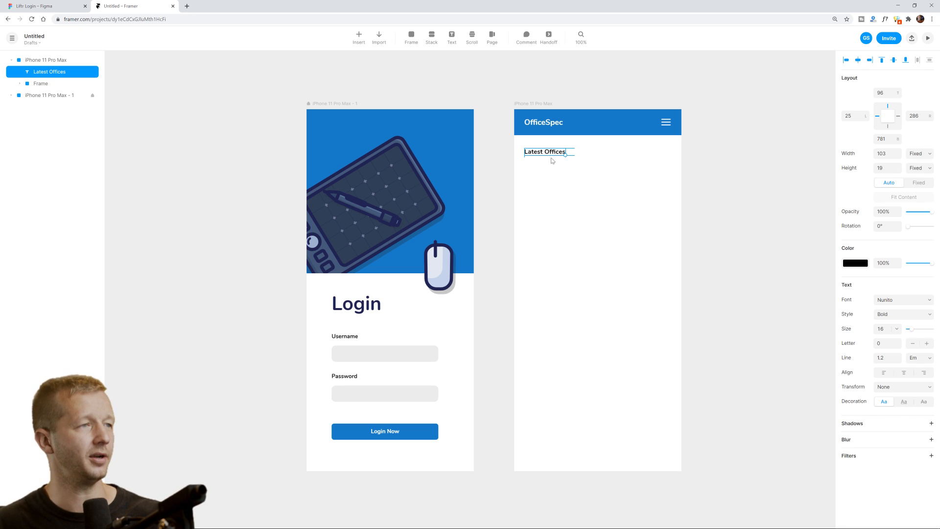
drag(553, 160, 553, 164)
click(595, 187)
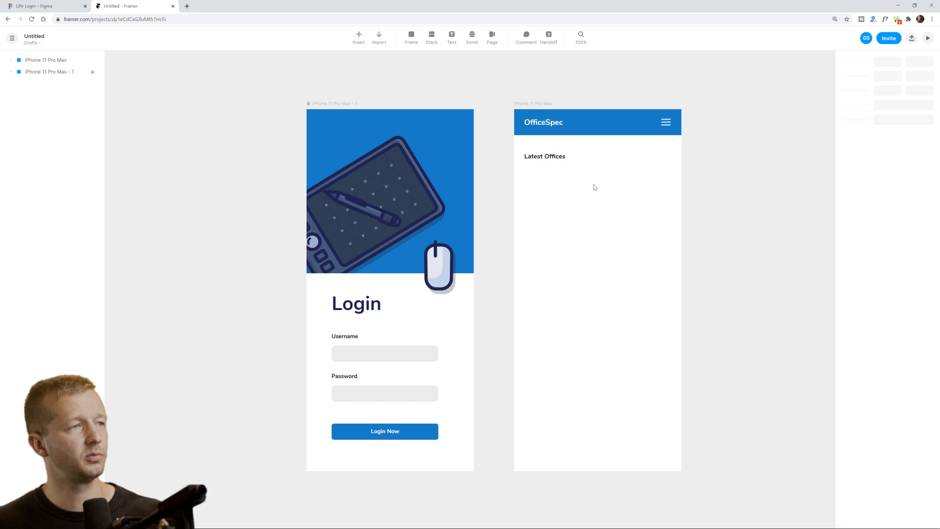
scroll(603, 201, up, 1)
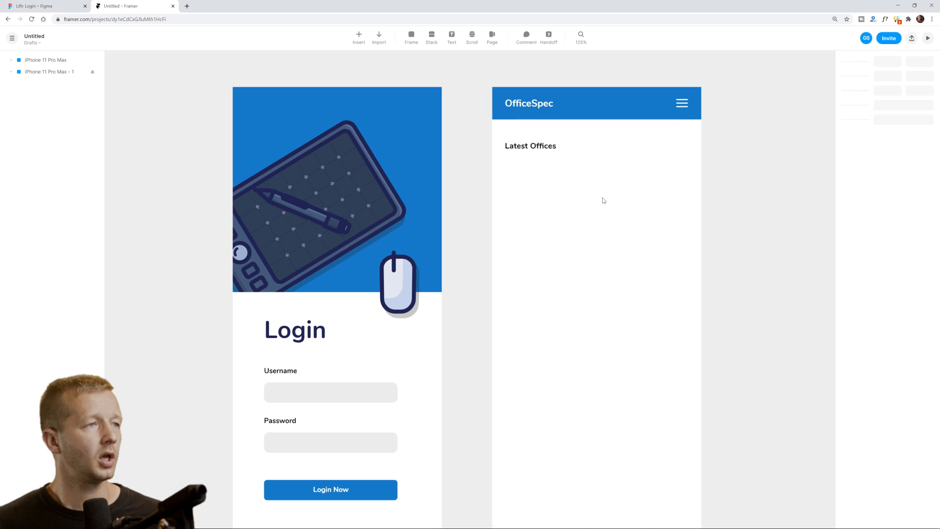
scroll(604, 200, down, 5)
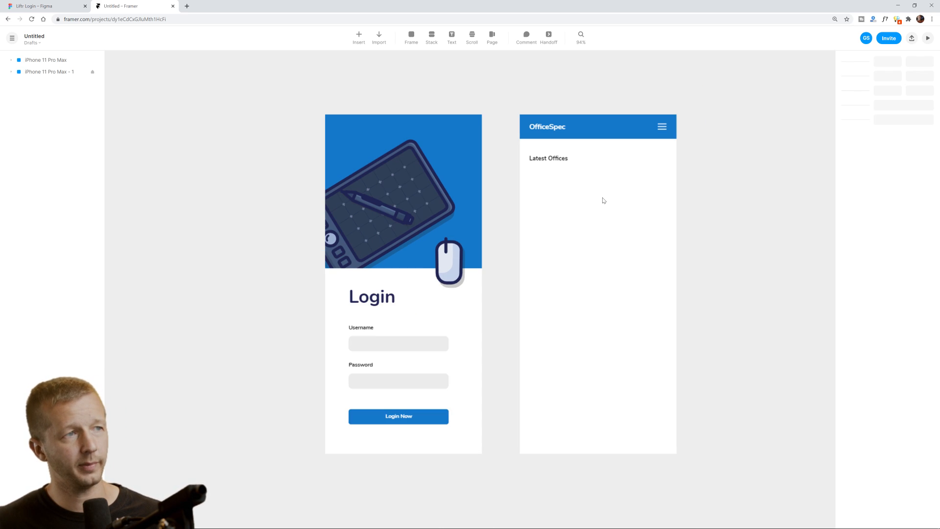
scroll(604, 200, up, 5)
scroll(604, 200, down, 2)
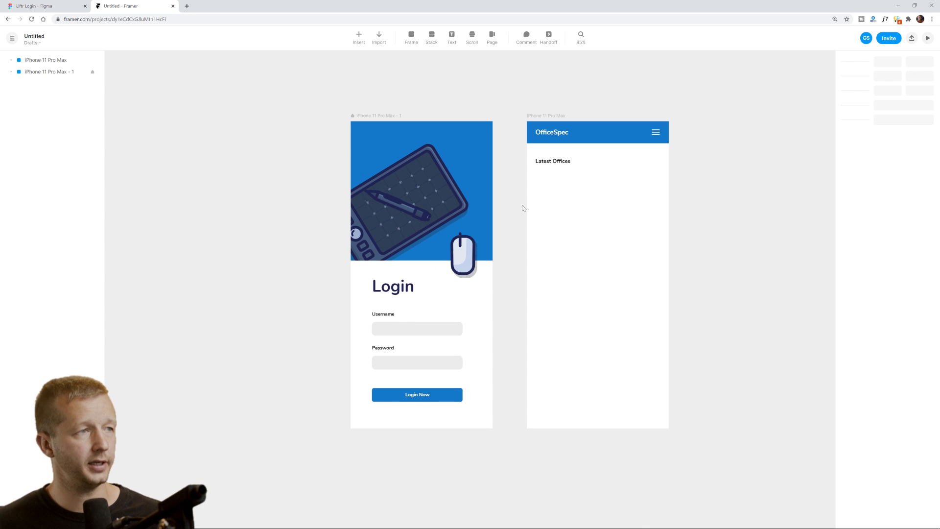
drag(523, 208, 487, 204)
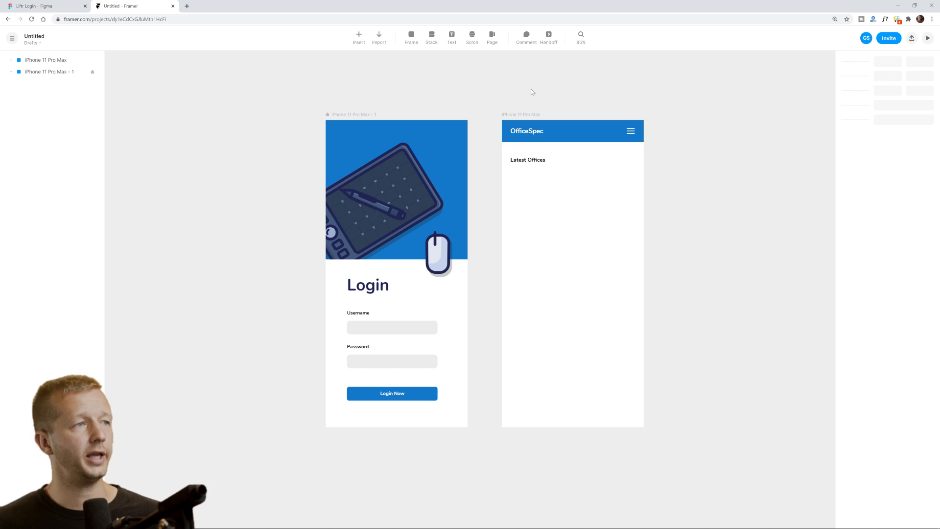
key(f)
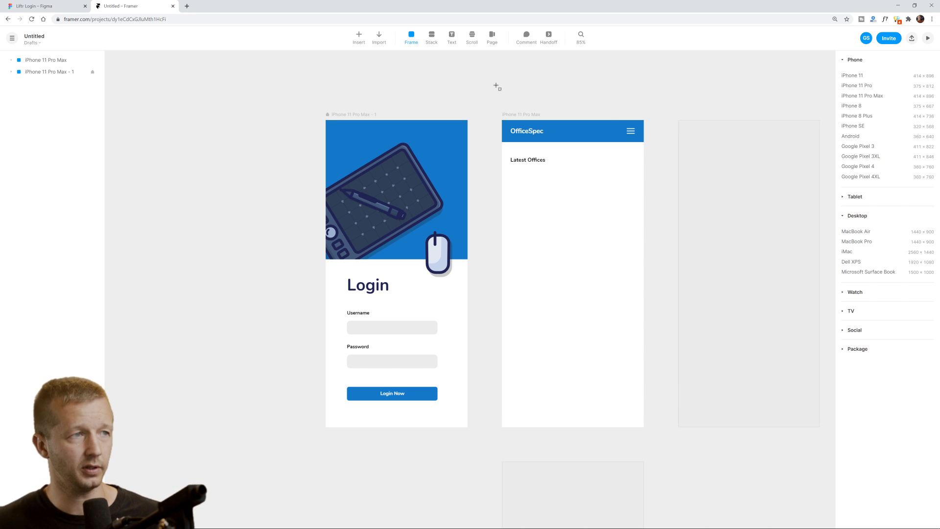
Draw a new frame right of the home screen and check the home screen's 414 width.
key(Escape)
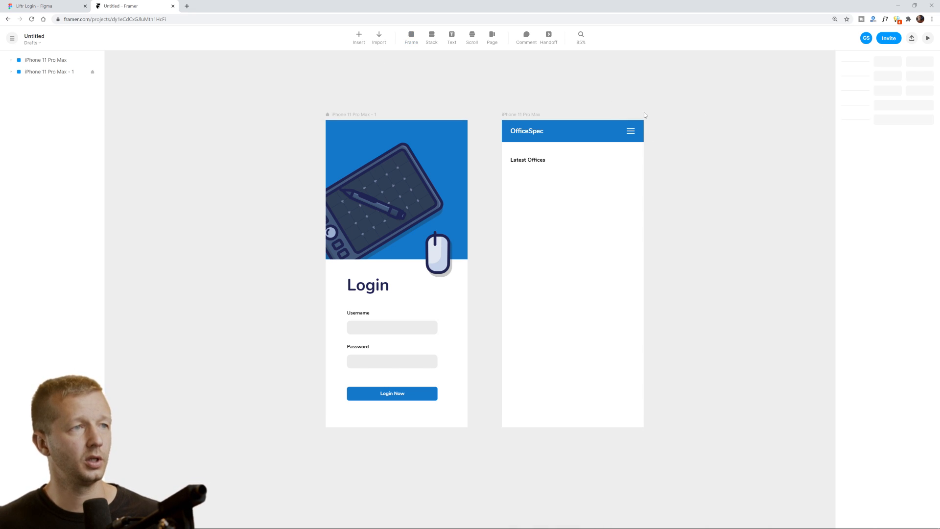
key(f)
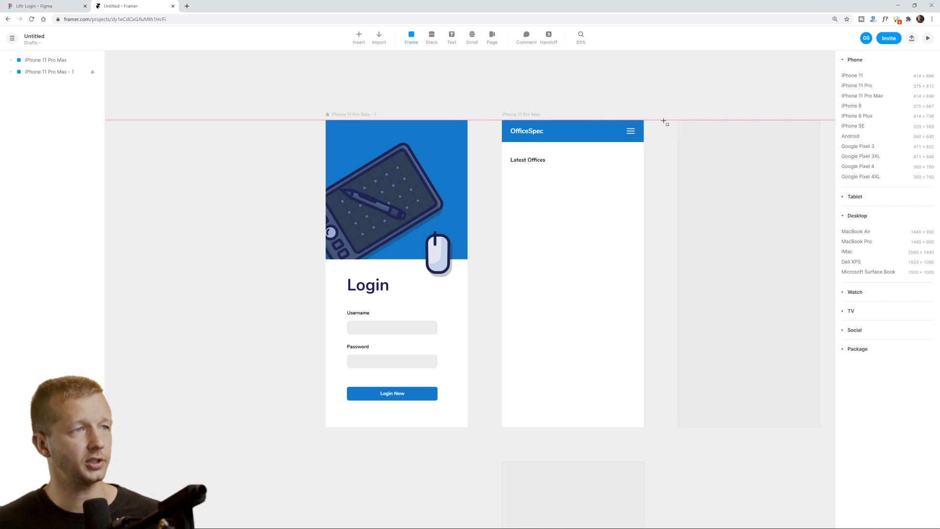
mouse_move(664, 120)
mouse_down()
mouse_move(708, 164)
mouse_move(777, 188)
mouse_move(776, 196)
mouse_up()
click(541, 125)
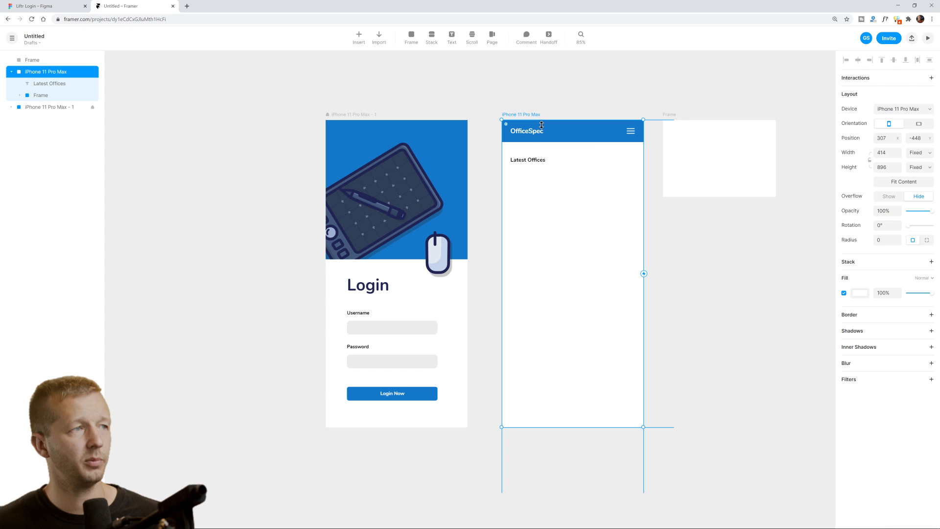
click(885, 155)
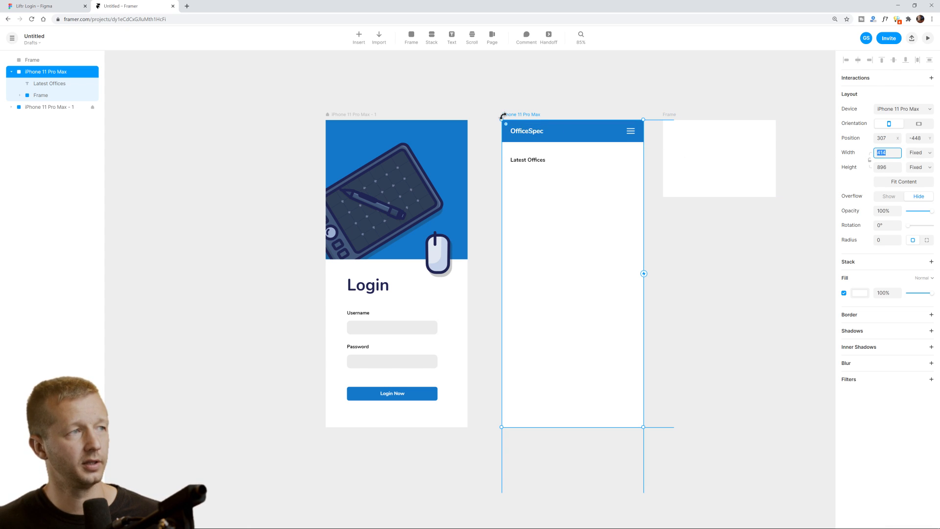
Size the new white frame to 414 wide and 238 tall.
click(683, 194)
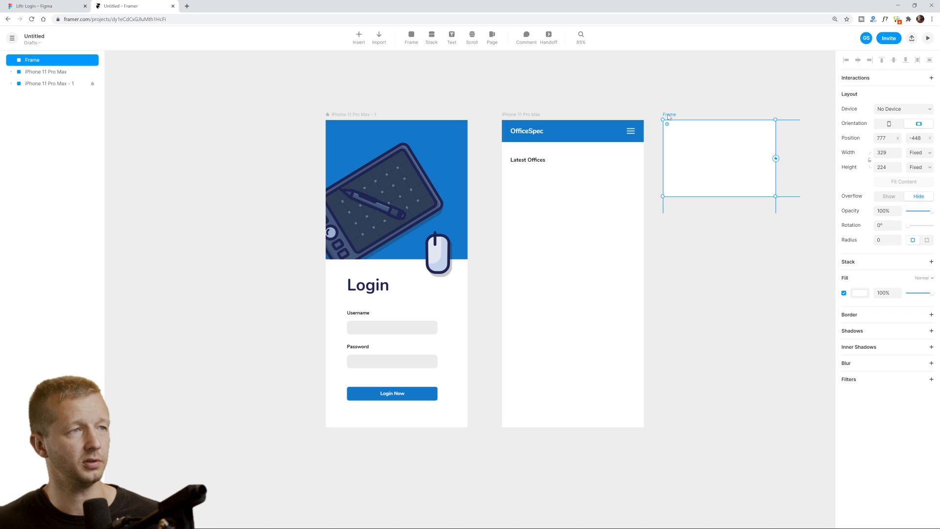
click(892, 152)
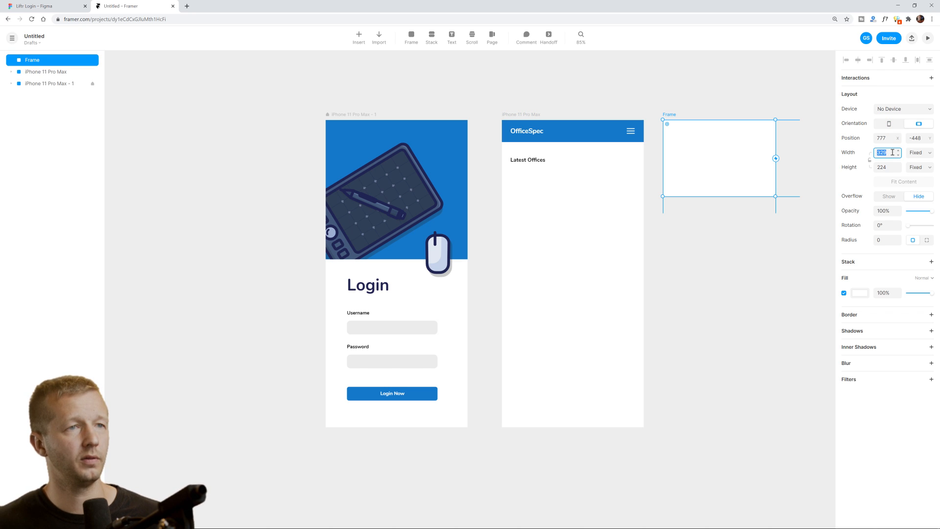
text(414)
key(Return)
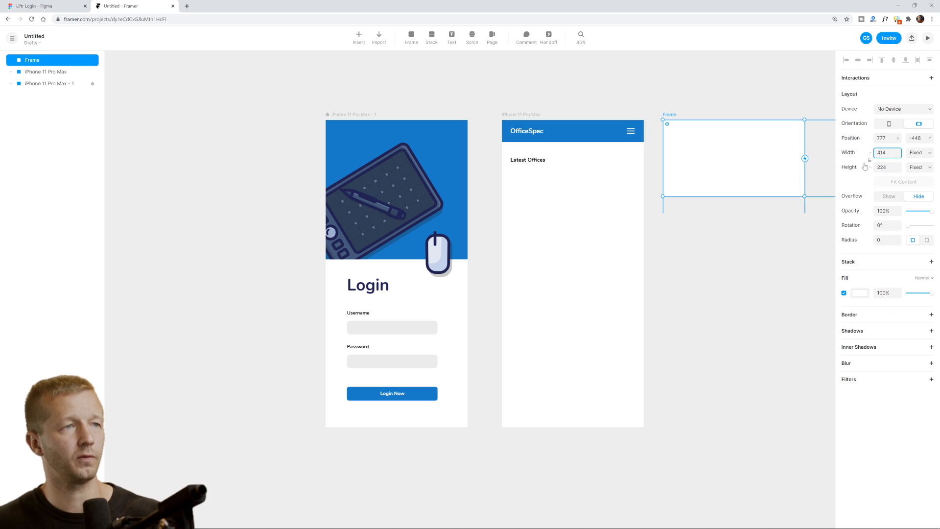
click(756, 220)
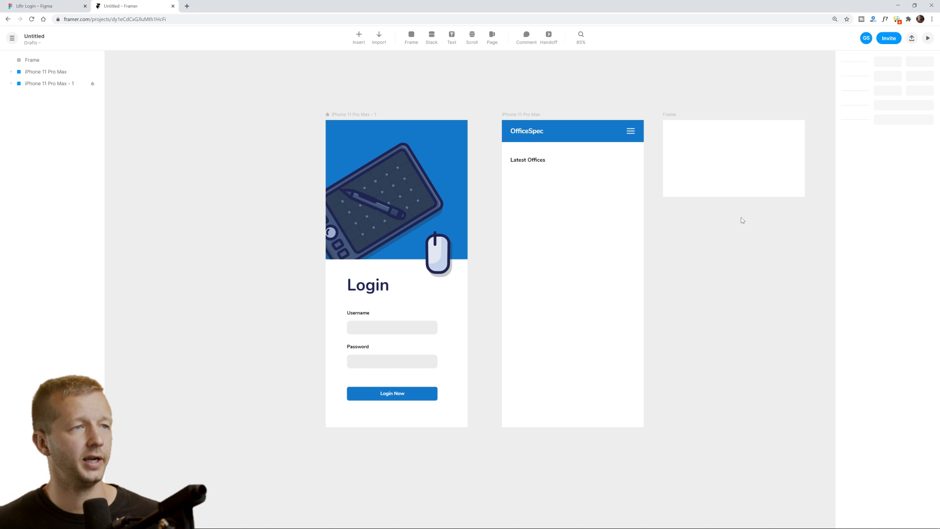
click(745, 179)
drag(737, 196, 738, 201)
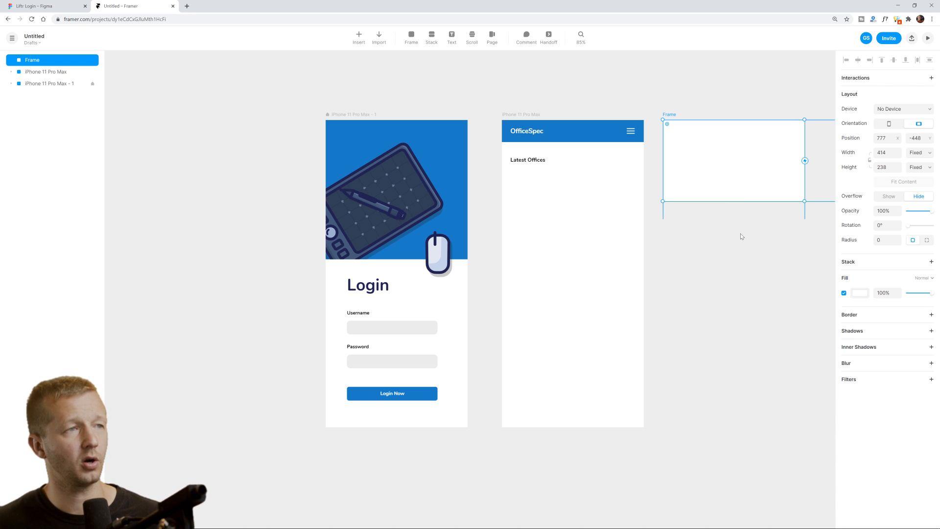
click(742, 236)
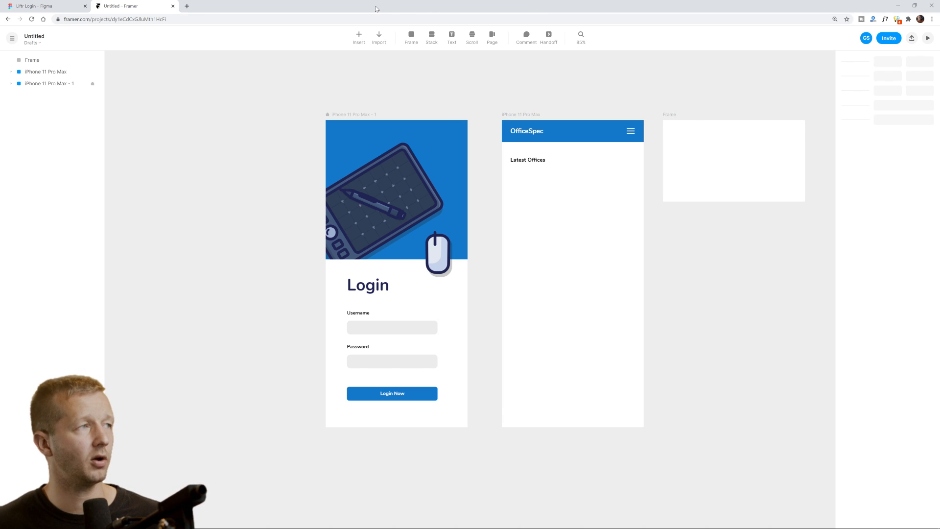
Drop the office1.jpg photo from the desktop into the new frame.
drag(375, 9, 344, 37)
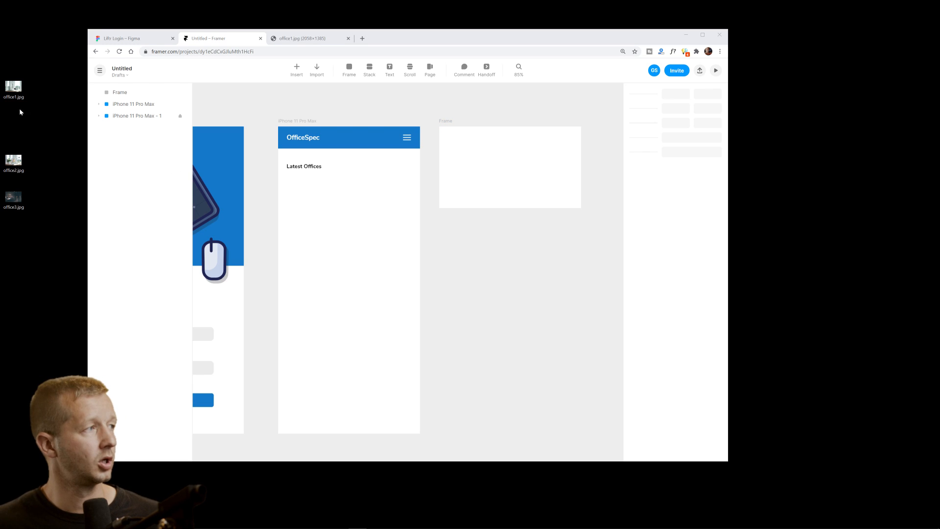
drag(13, 87, 499, 166)
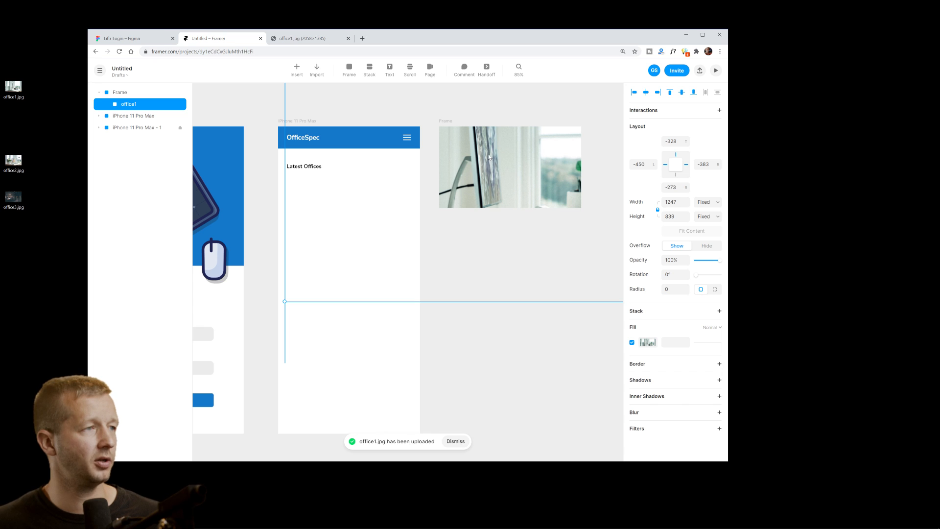
scroll(504, 158, down, 10)
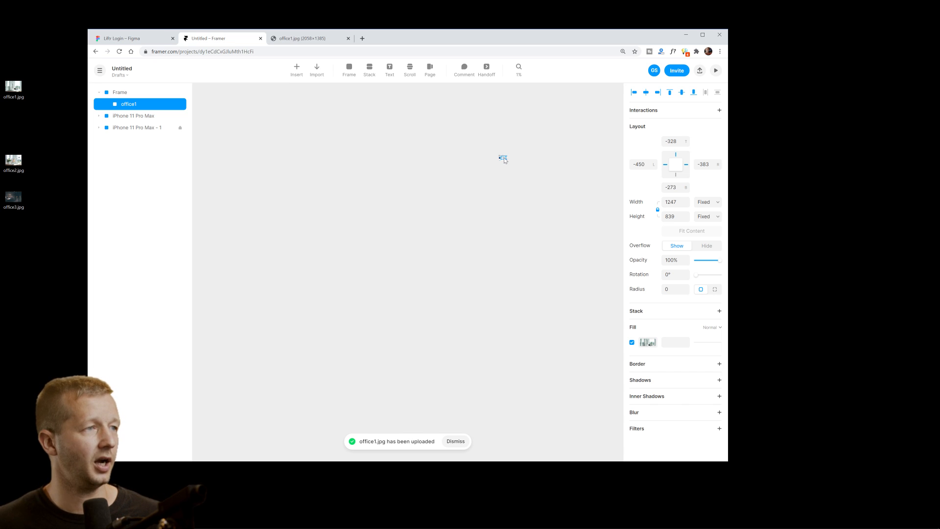
scroll(504, 160, up, 8)
scroll(494, 163, down, 8)
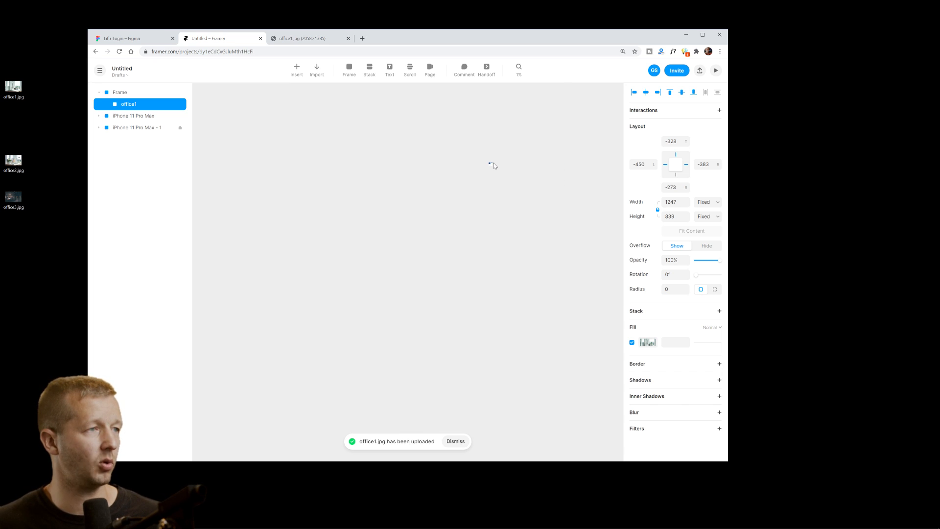
scroll(494, 165, up, 8)
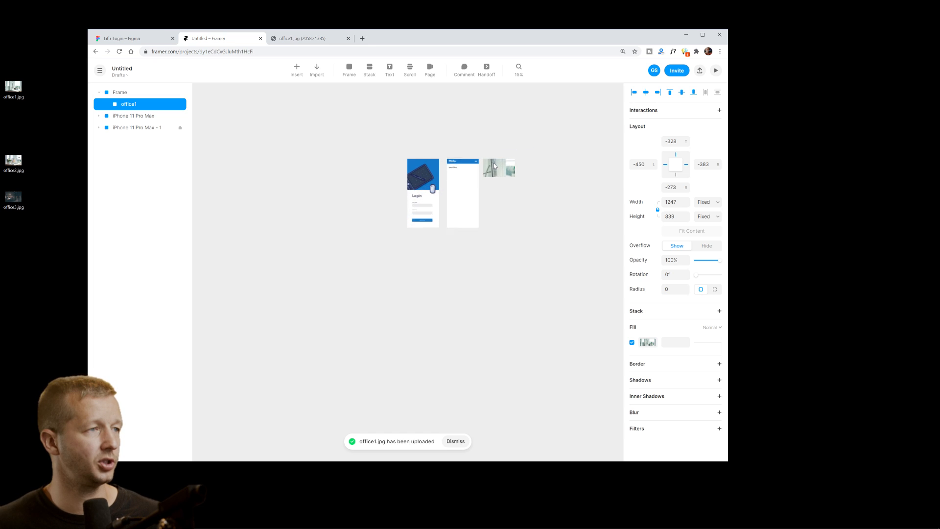
scroll(493, 165, up, 2)
scroll(513, 168, down, 3)
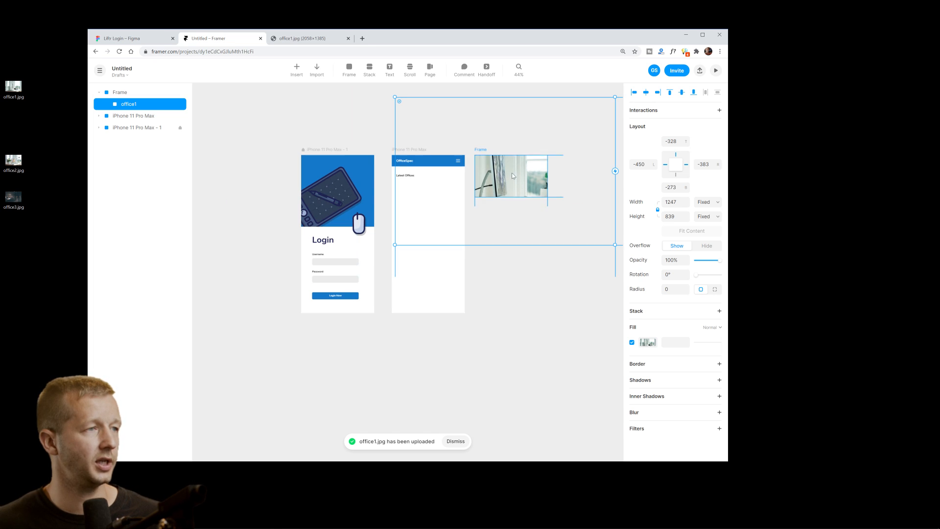
Enlarge the office photo to 429×289 to cover the frame and set Overflow to Hide.
drag(396, 245, 481, 200)
scroll(506, 192, up, 5)
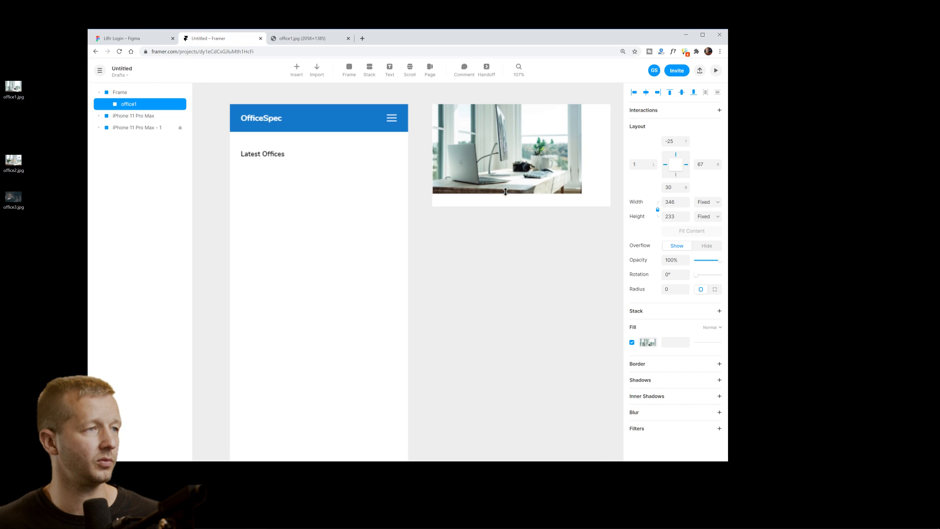
drag(516, 168, 482, 208)
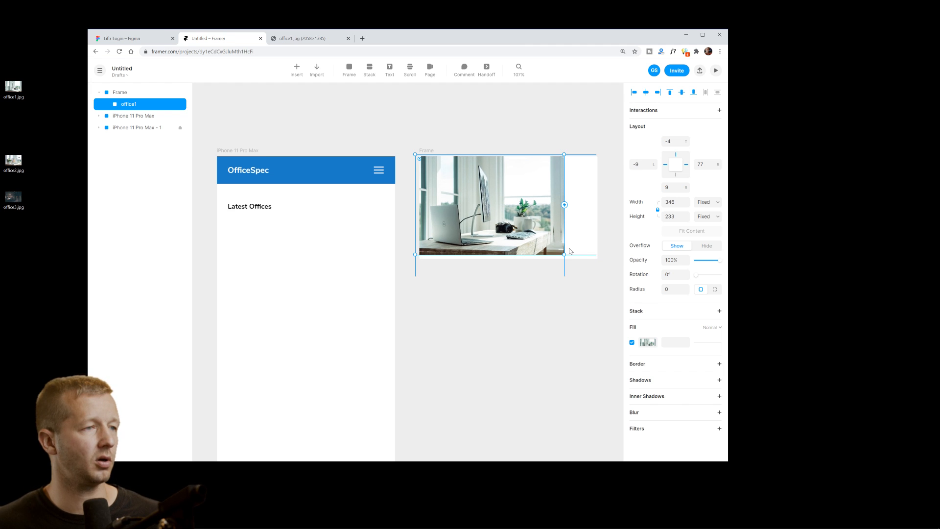
drag(565, 255, 605, 273)
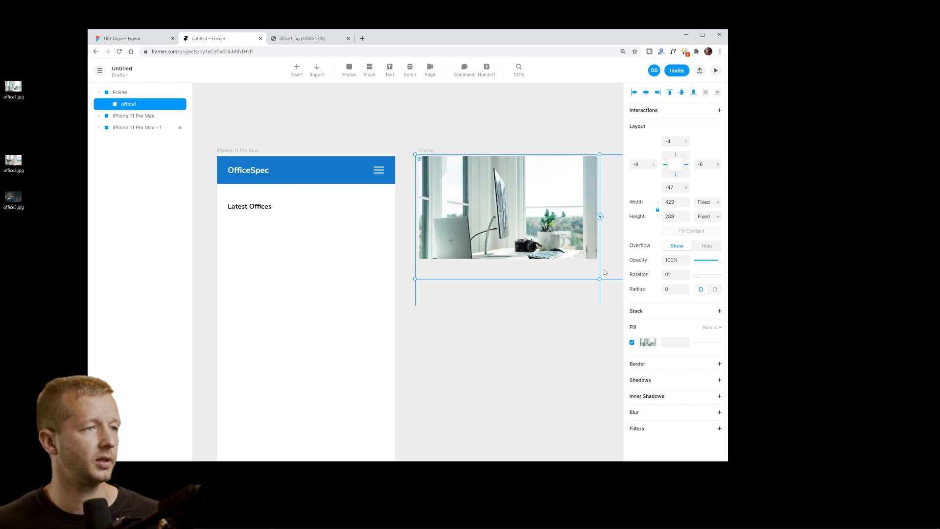
click(606, 272)
click(582, 263)
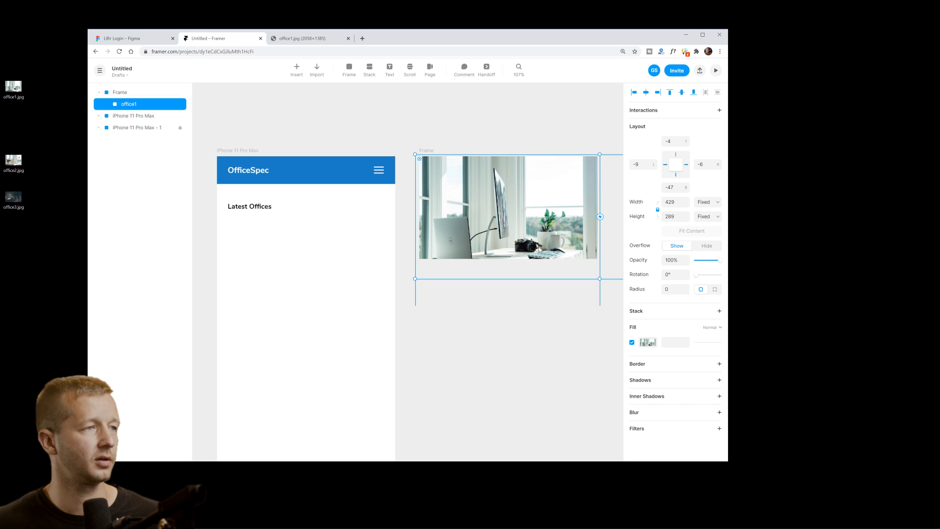
click(705, 246)
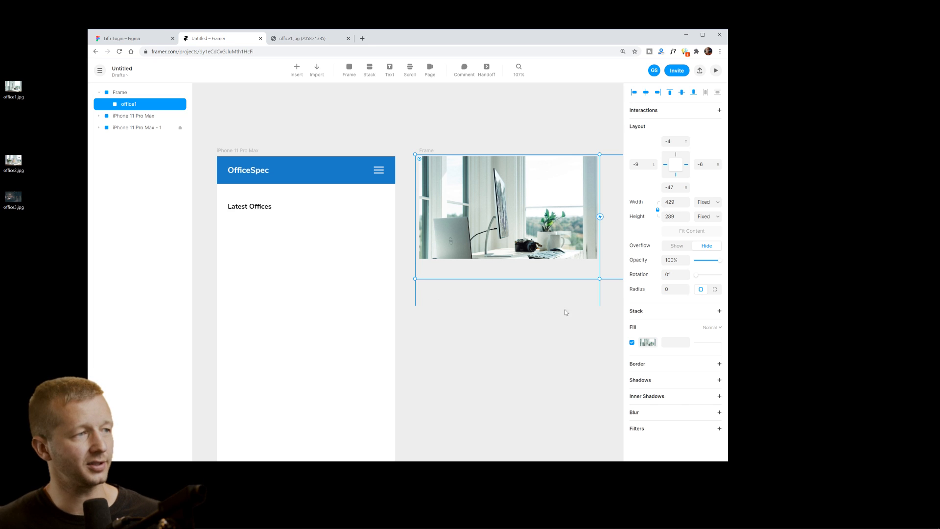
Bring the home screen and the clipped office photo into view.
click(450, 135)
drag(490, 293, 478, 275)
click(492, 190)
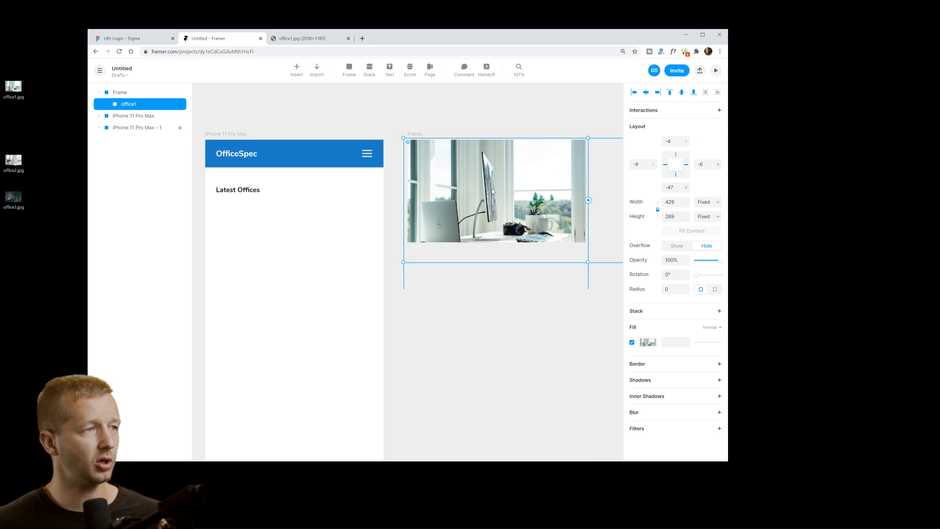
click(432, 109)
click(342, 73)
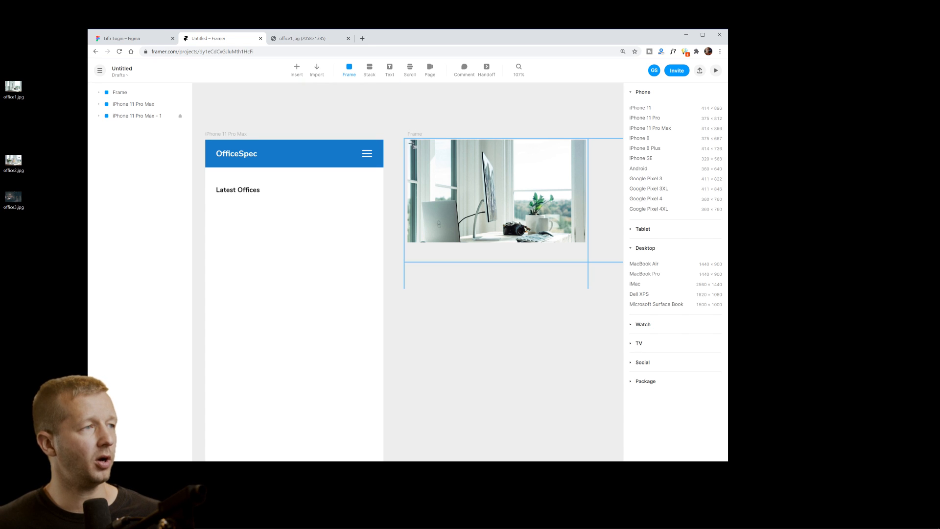
Draw a 414×238 overlay frame over the photo and raise its fill opacity to 100%.
drag(408, 141, 589, 246)
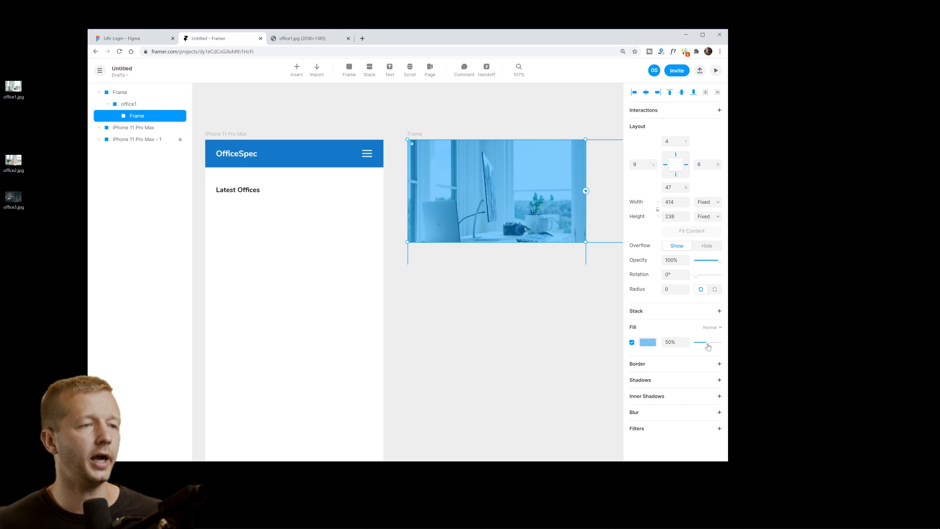
drag(708, 341, 721, 342)
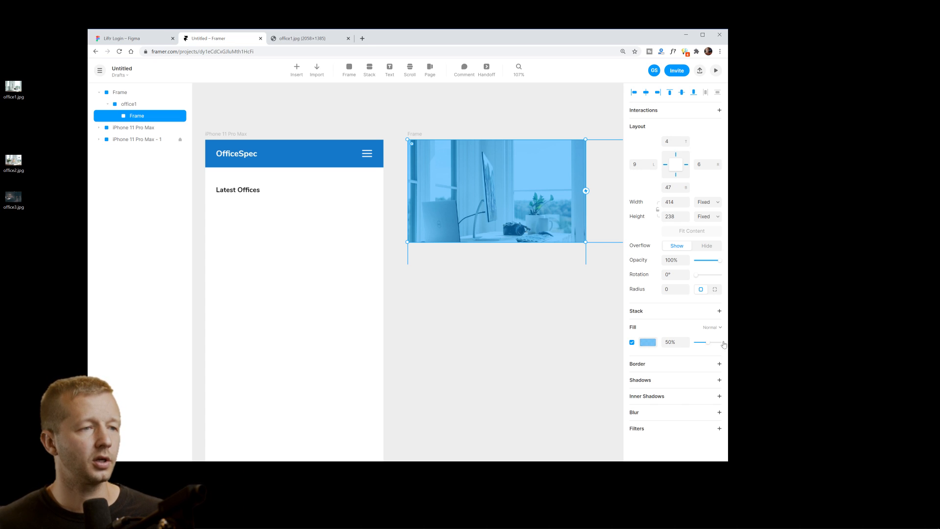
Switch the overlay fill to a linear gradient with a white #FFFFFF top stop at 0%.
click(651, 345)
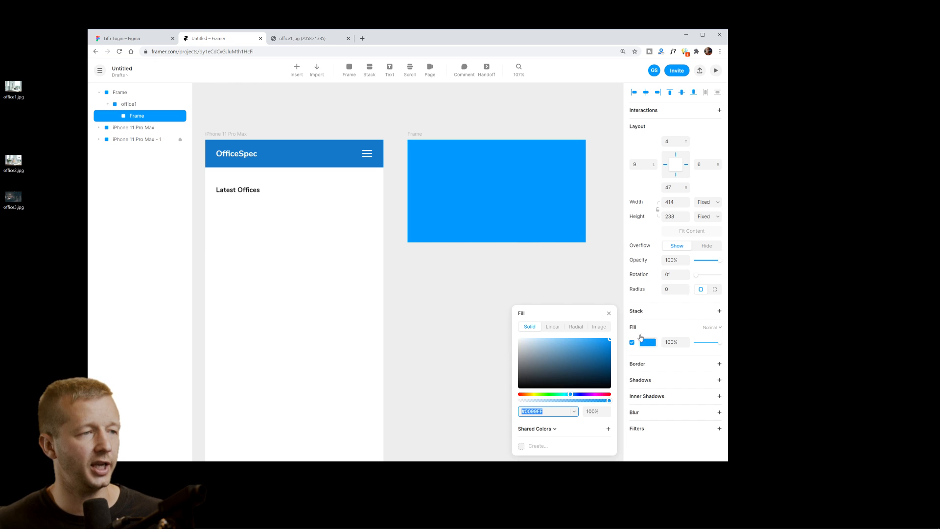
click(553, 327)
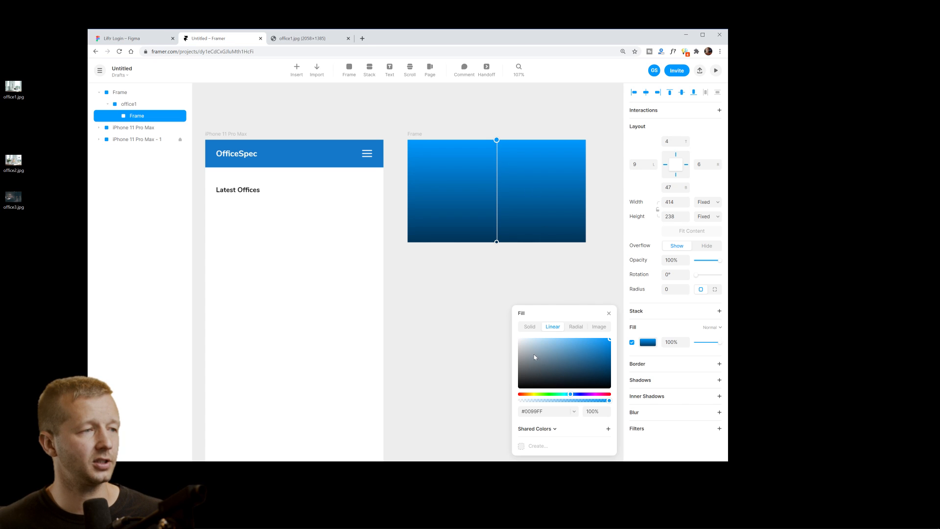
drag(534, 354, 501, 324)
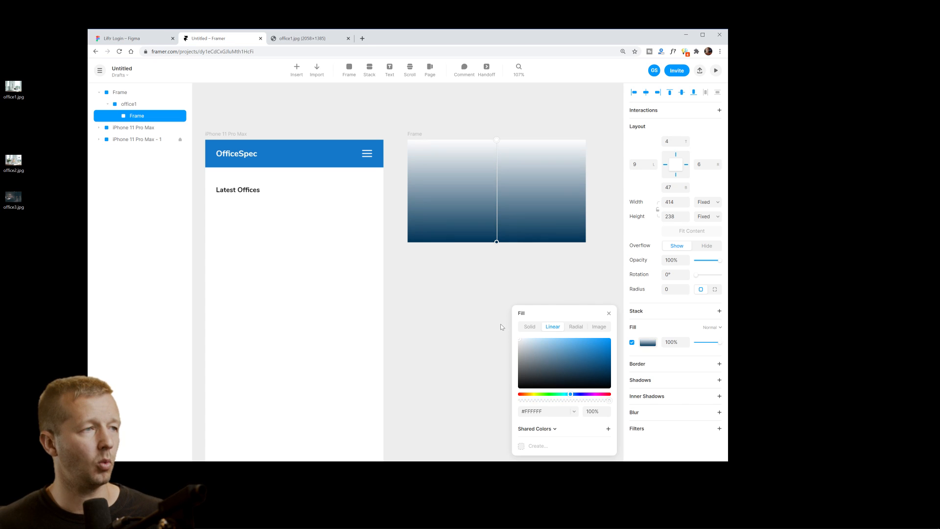
click(595, 411)
double_click(593, 411)
text(0)
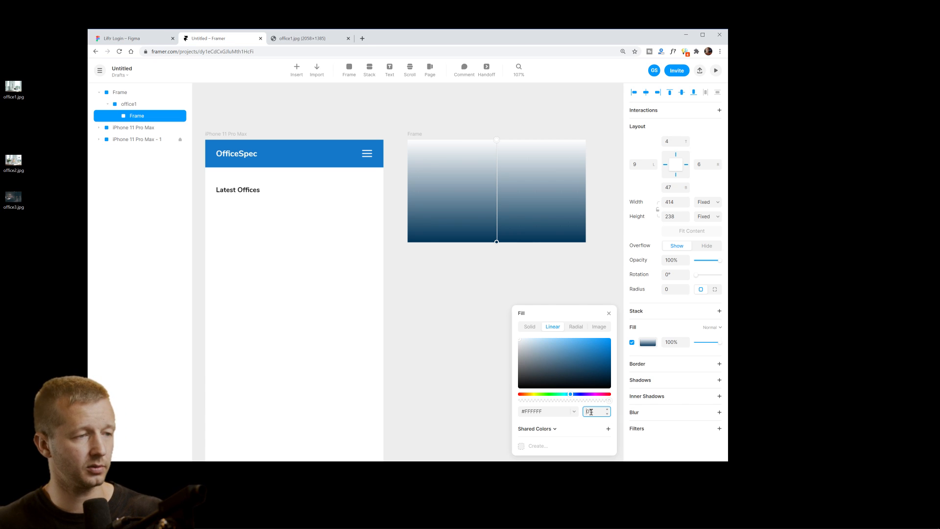
key(Return)
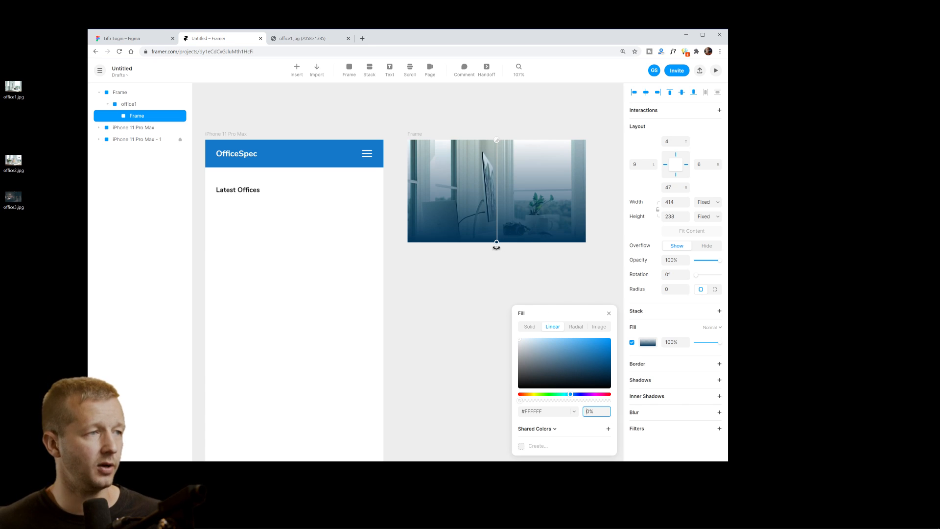
Make the bottom gradient stop black #000000 at about 71% opacity.
click(497, 242)
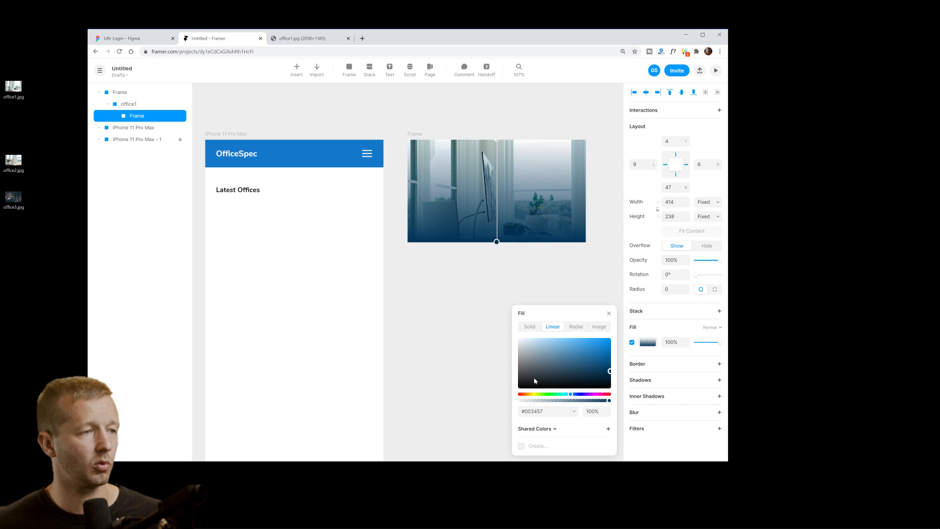
drag(534, 381, 509, 401)
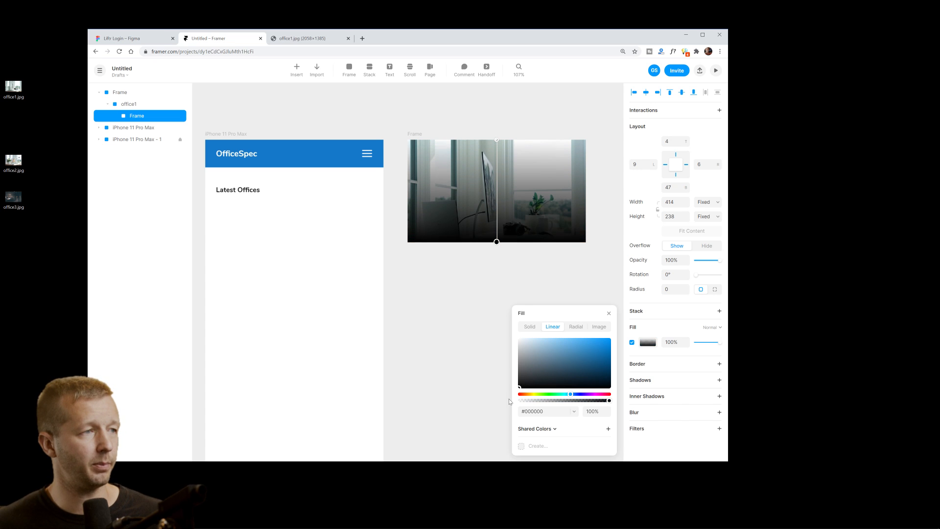
click(594, 413)
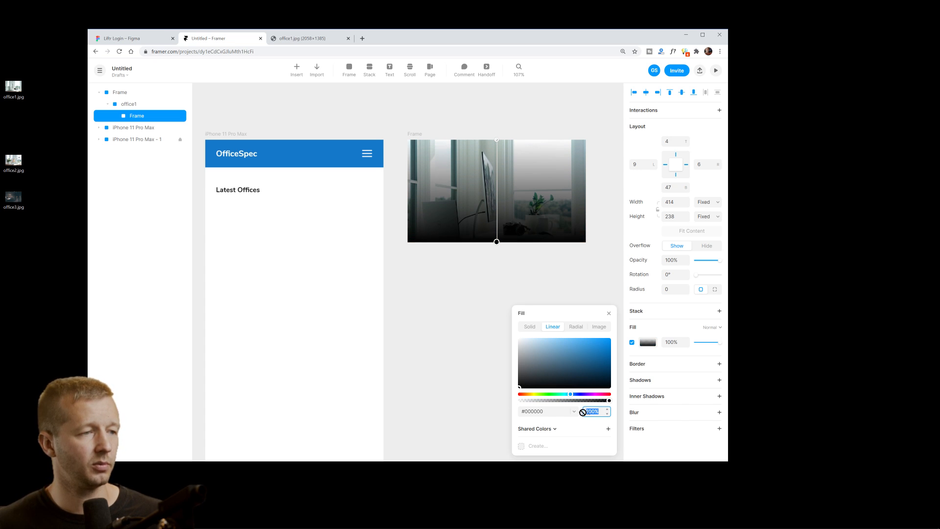
text(50)
key(Return)
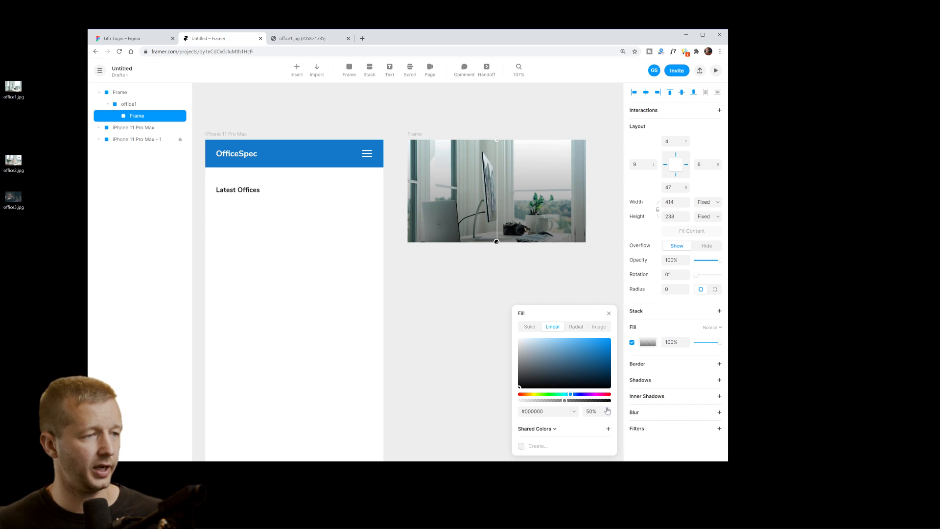
drag(565, 400, 585, 404)
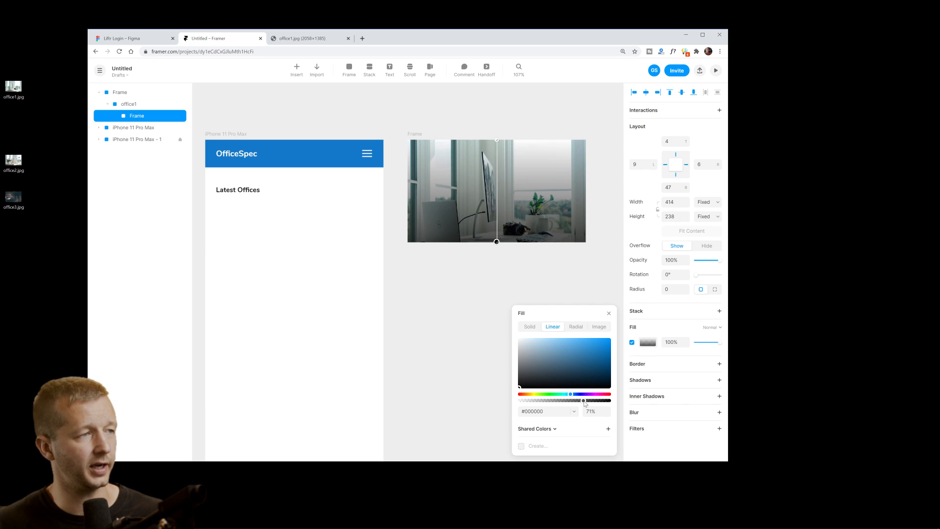
click(462, 307)
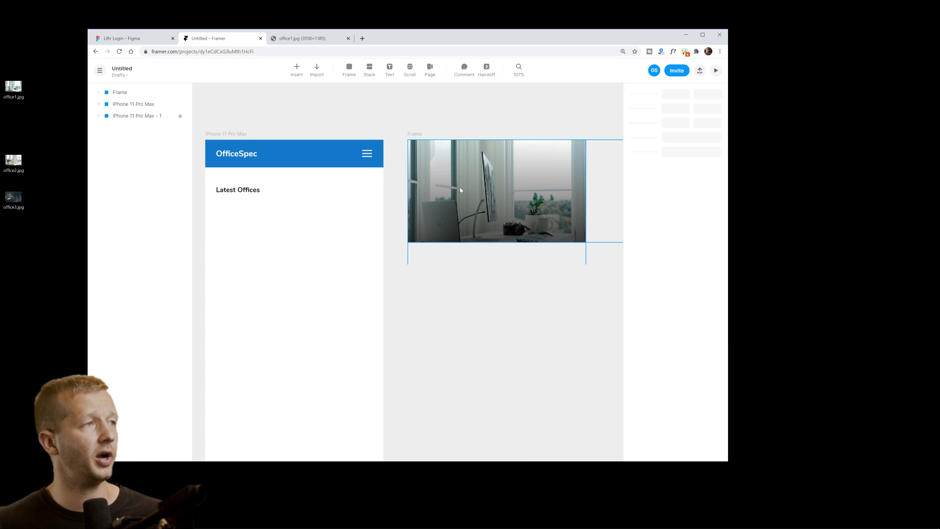
Add a white 'My sweet office' caption at the photo's lower left.
key(t)
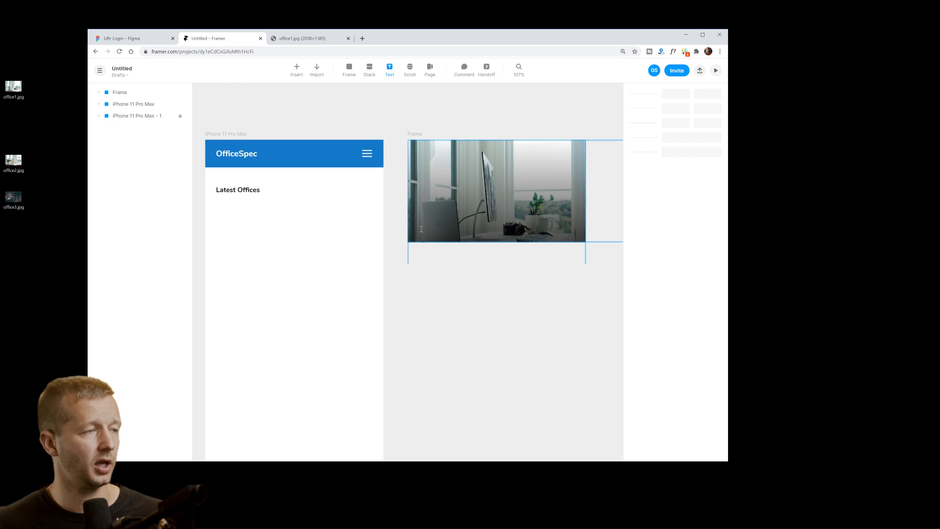
click(421, 228)
text(My sweet office)
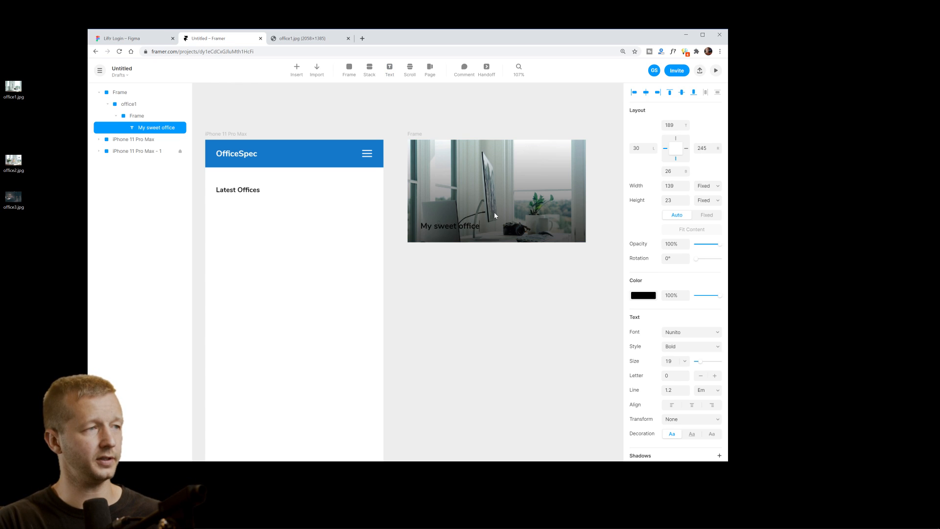
key(Escape)
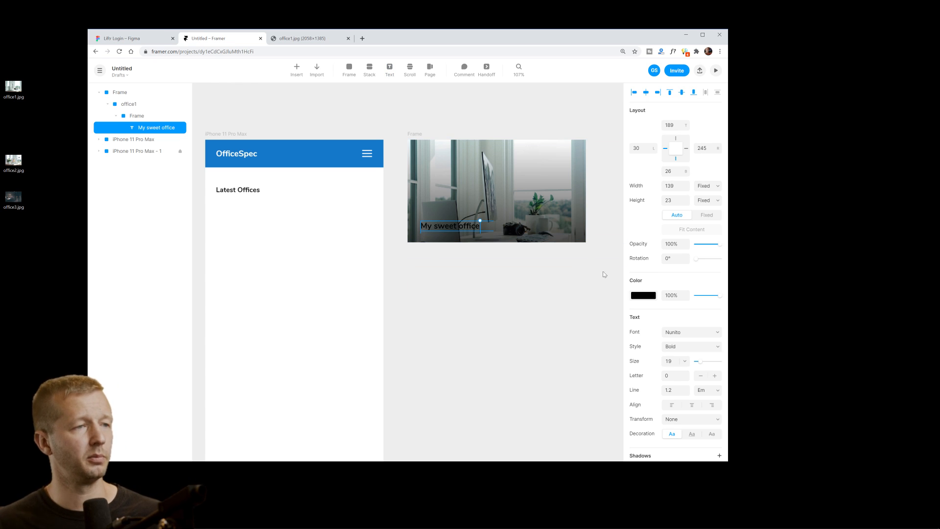
click(641, 295)
click(541, 327)
drag(541, 327, 471, 305)
click(472, 304)
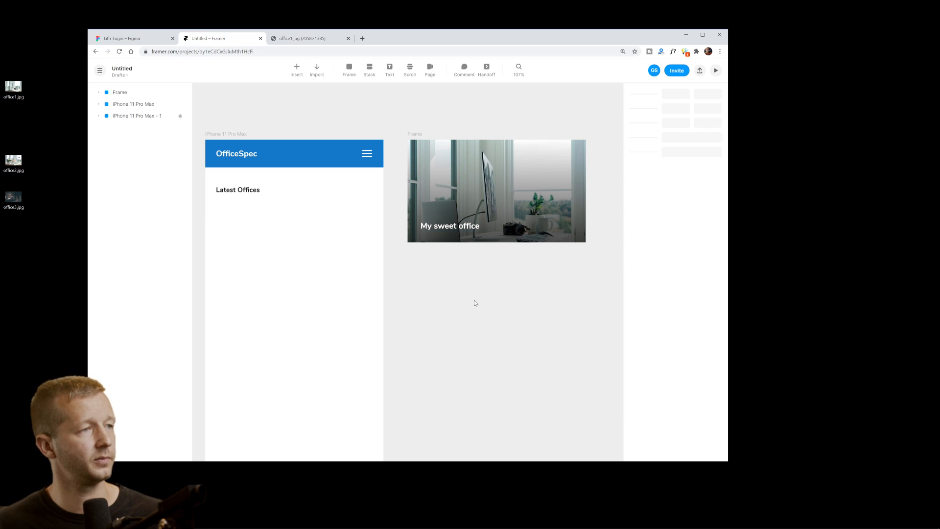
Check the caption and the office card frame on the canvas.
click(440, 228)
click(517, 281)
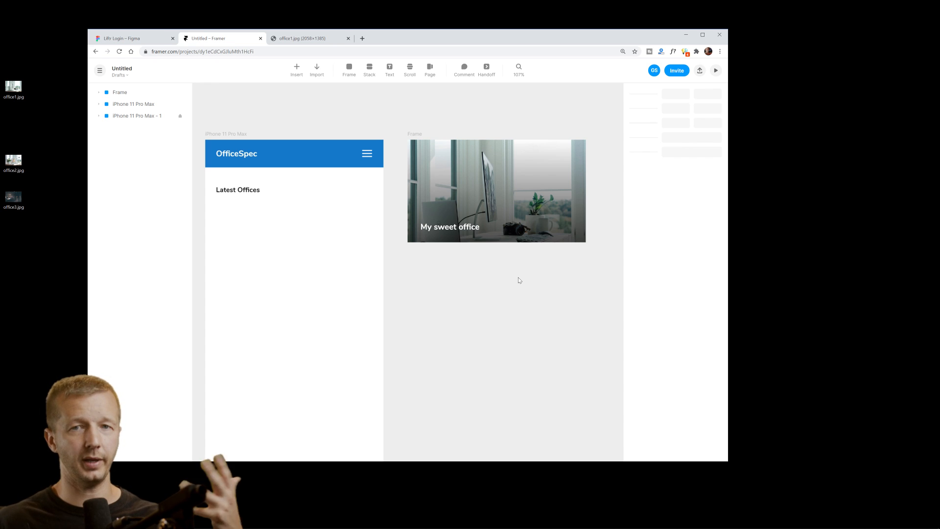
drag(479, 291, 507, 280)
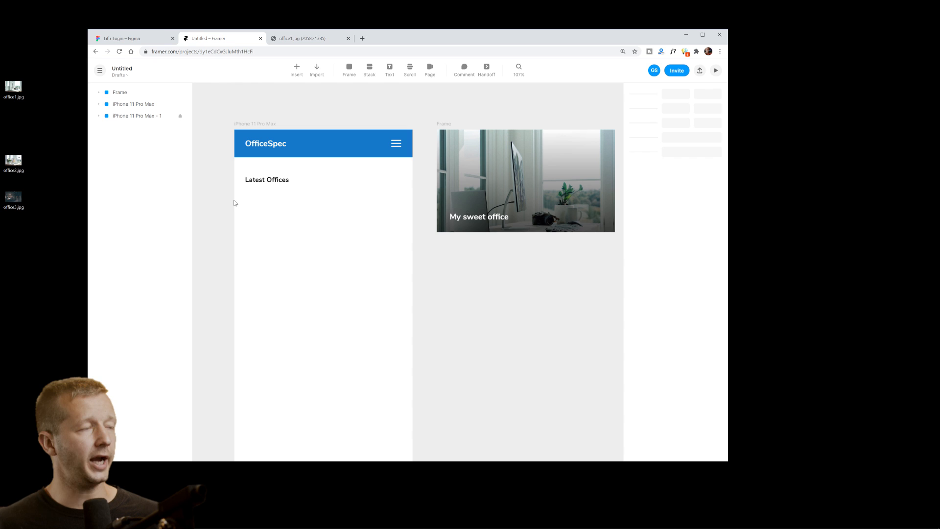
click(457, 155)
click(273, 231)
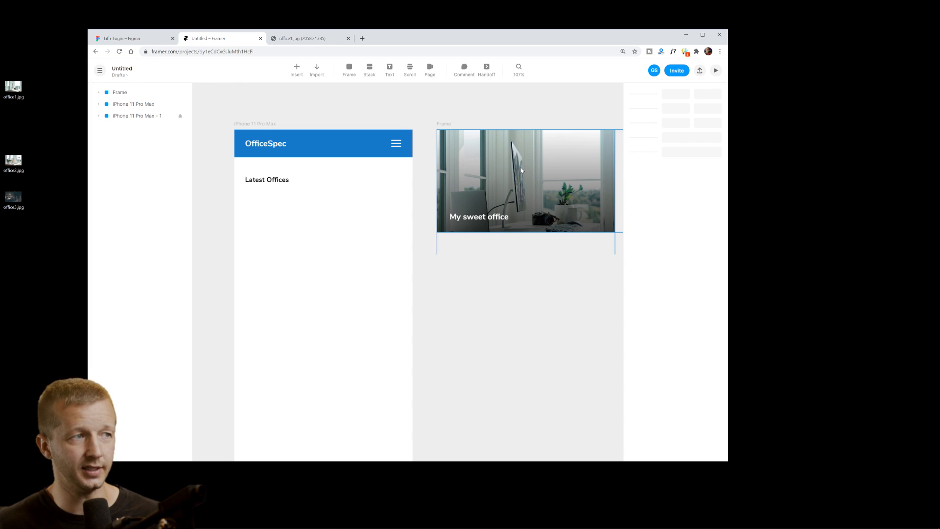
Rename the office card's Frame layer to 'Office 1'.
click(444, 125)
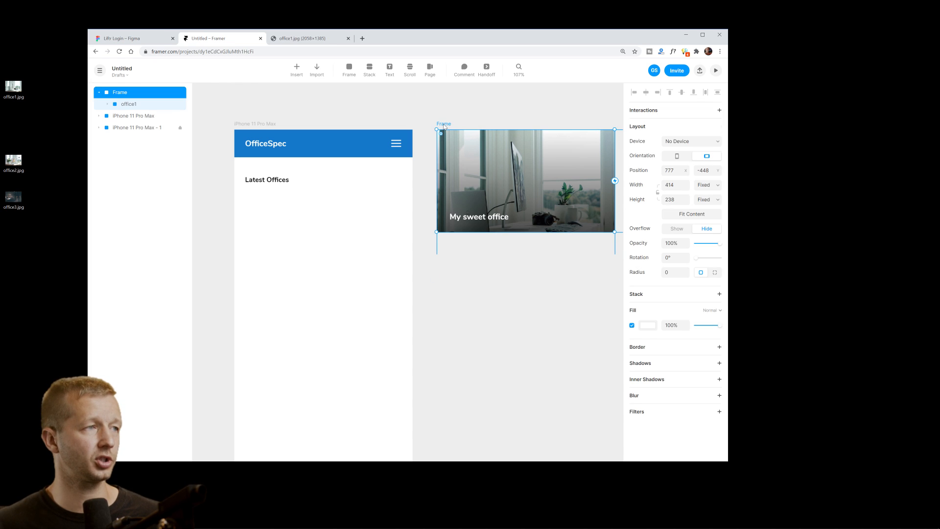
double_click(116, 93)
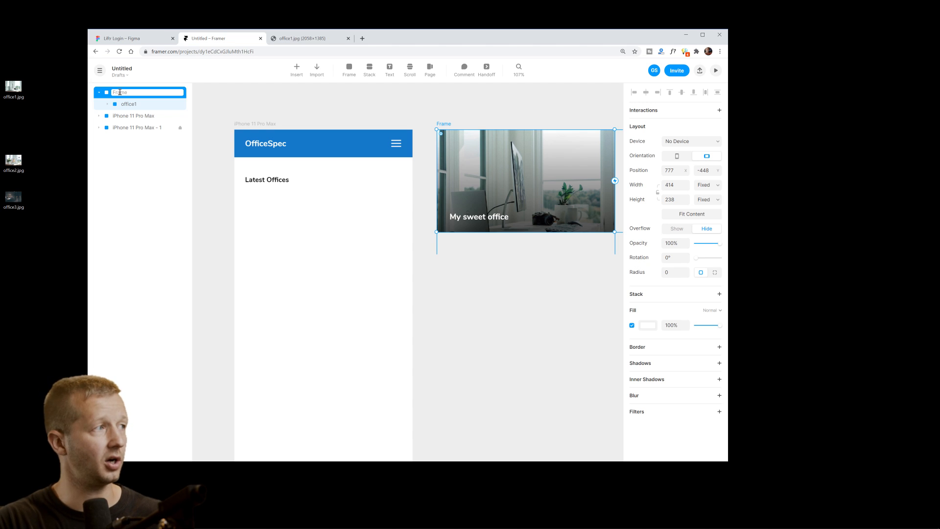
text(Office)
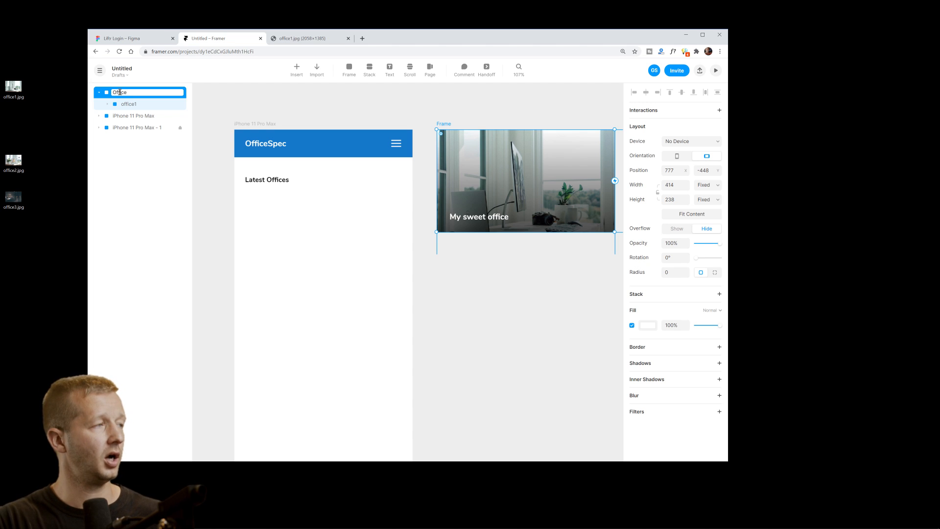
text( 1)
key(Return)
double_click(421, 43)
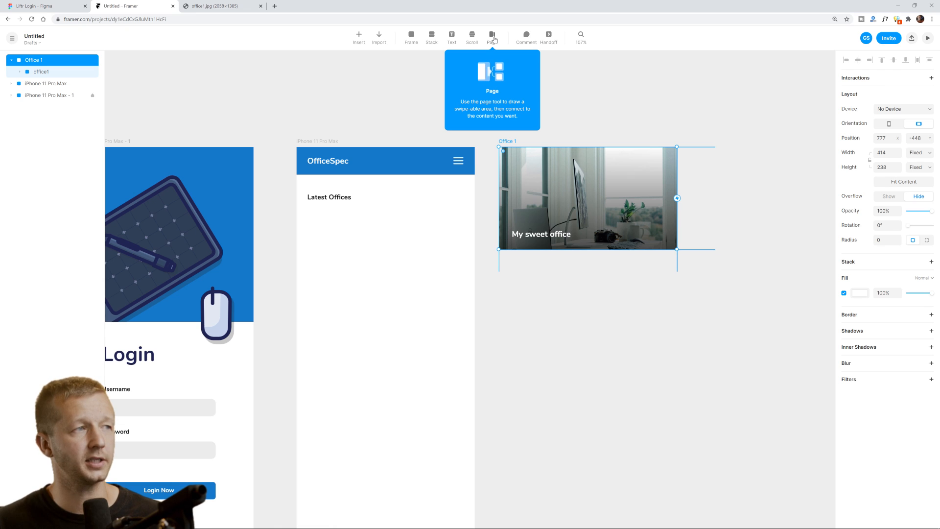
Draw a Page area below Latest Offices and connect it to the Office 1 card.
click(480, 70)
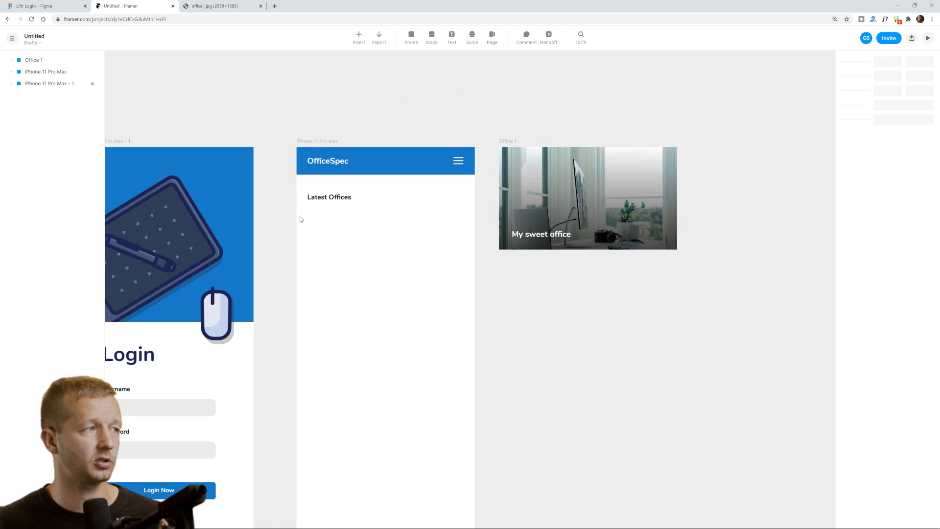
drag(298, 216, 474, 322)
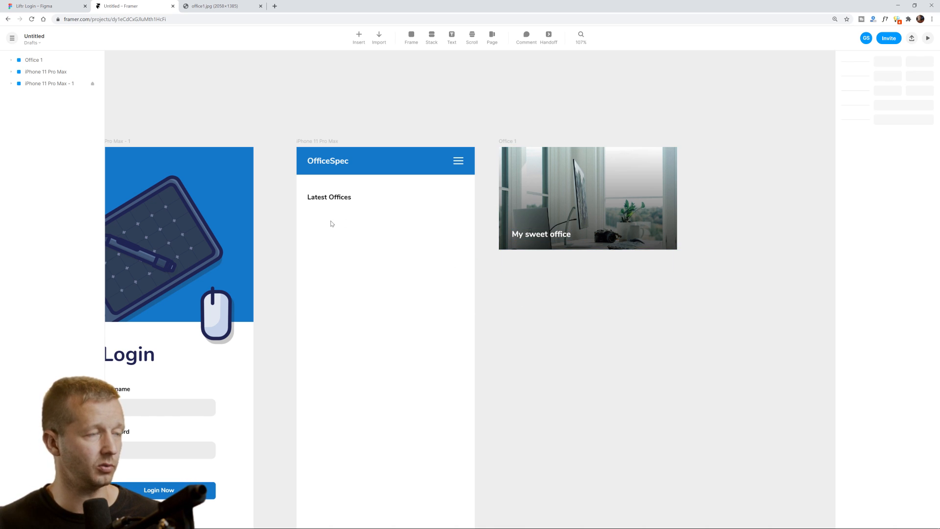
click(492, 36)
drag(297, 218, 477, 325)
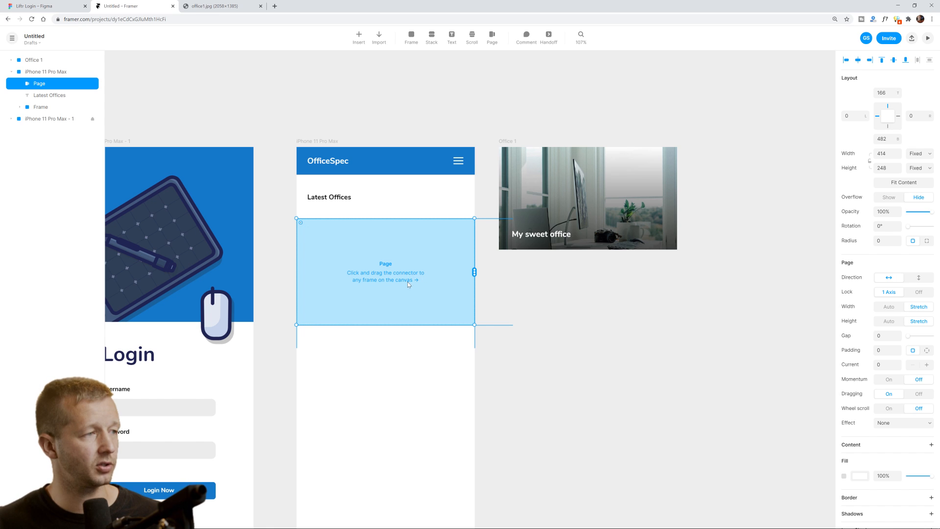
drag(475, 272, 513, 198)
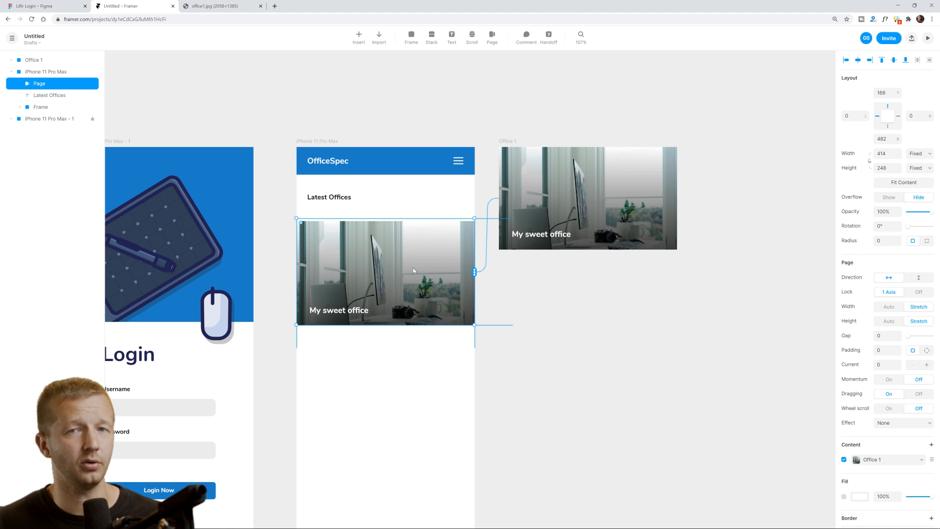
click(515, 298)
drag(519, 310, 599, 280)
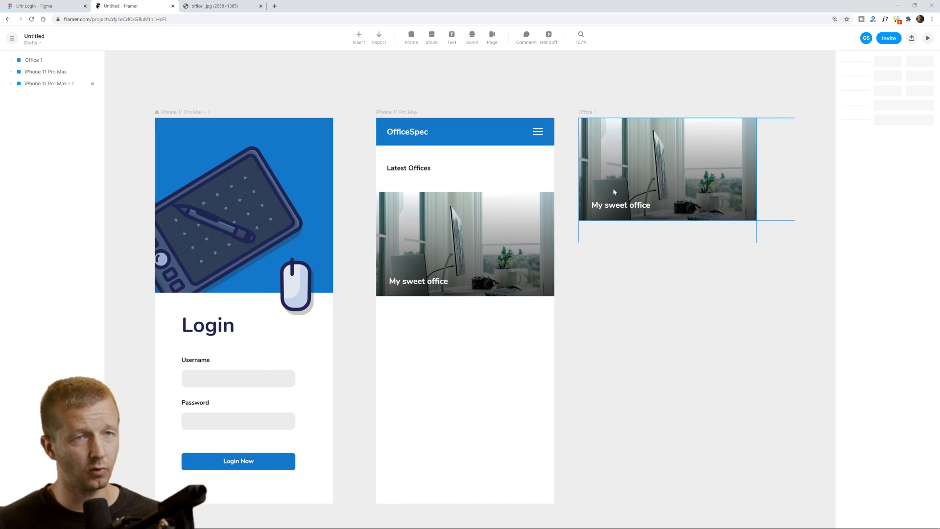
Link the Login Now button to the iPhone 11 Pro Max home frame with a Tap transition.
drag(361, 98, 474, 103)
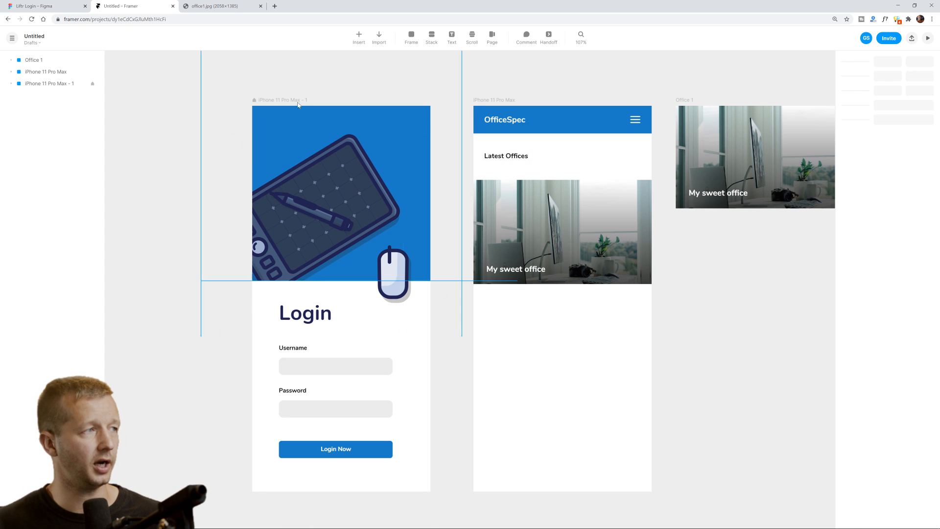
click(297, 101)
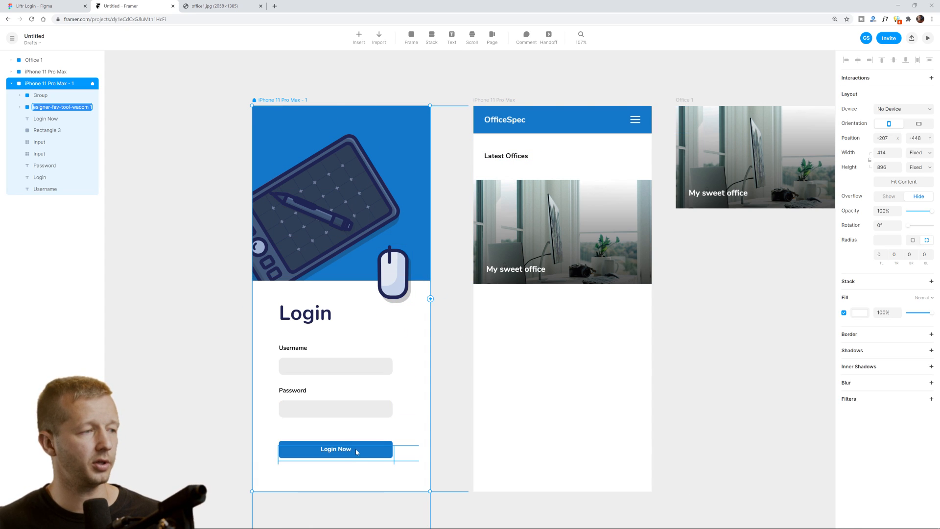
key(Escape)
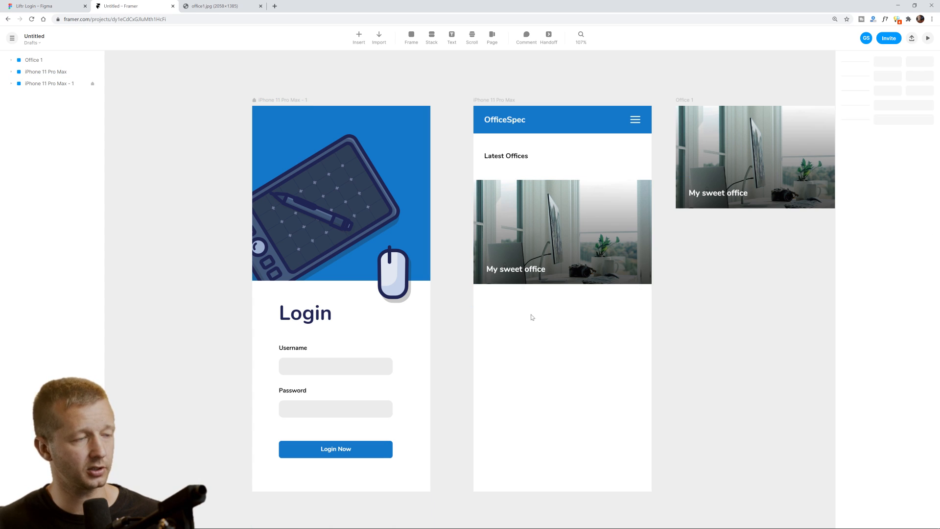
click(388, 443)
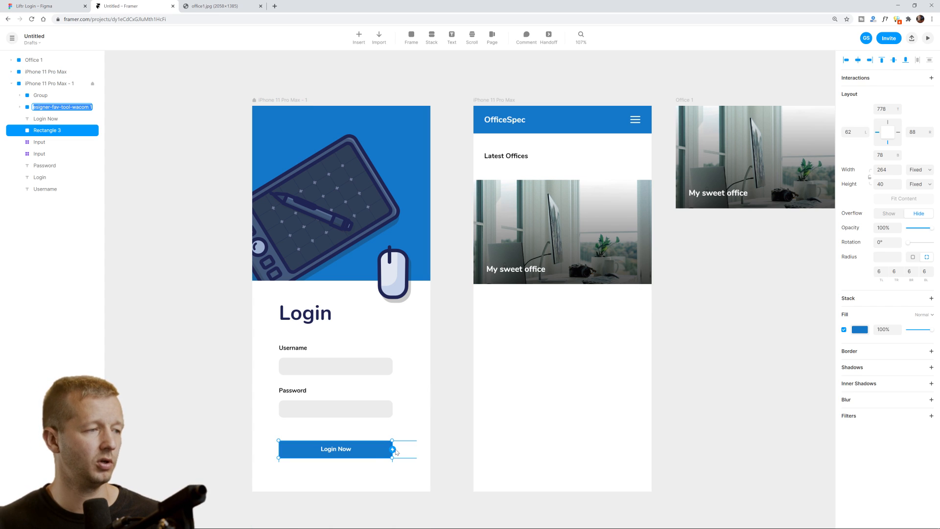
drag(392, 450, 480, 296)
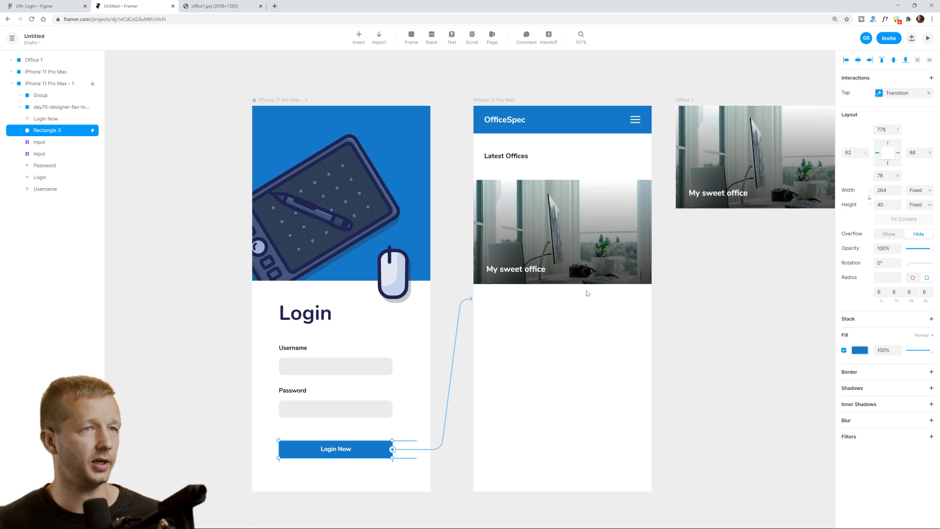
Keep the Tap trigger and home screen target, and change the transition type to Flip.
click(896, 95)
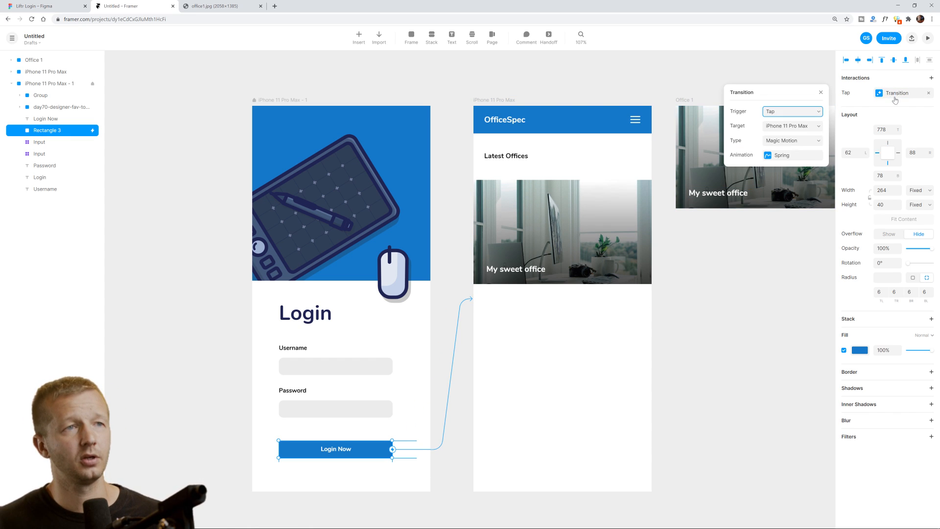
click(785, 113)
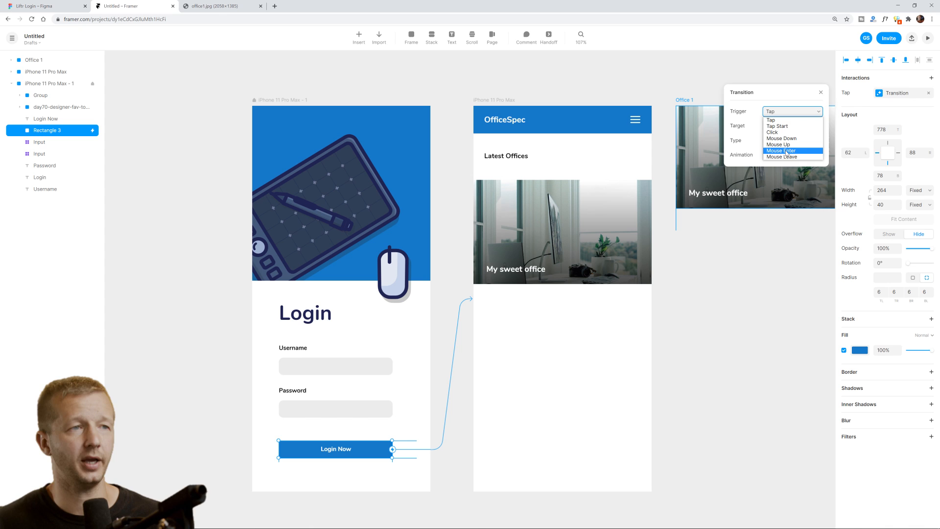
click(786, 123)
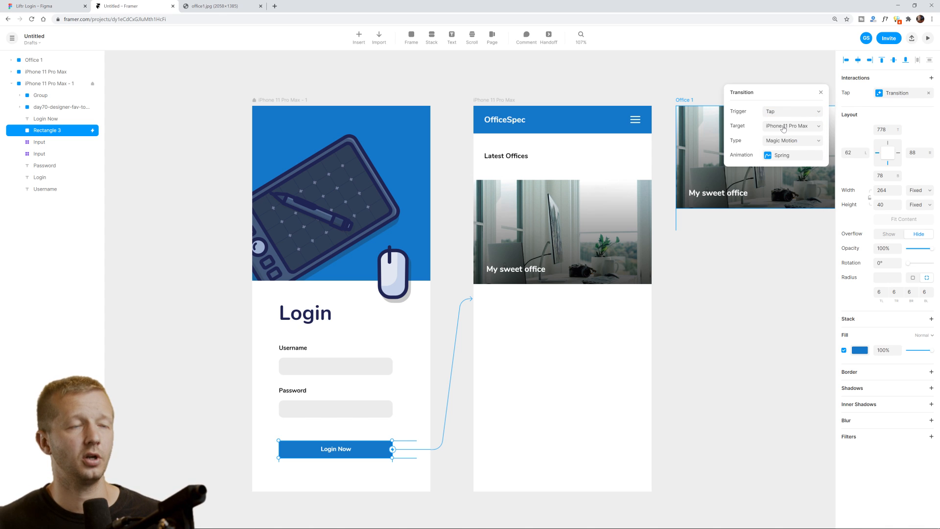
click(784, 128)
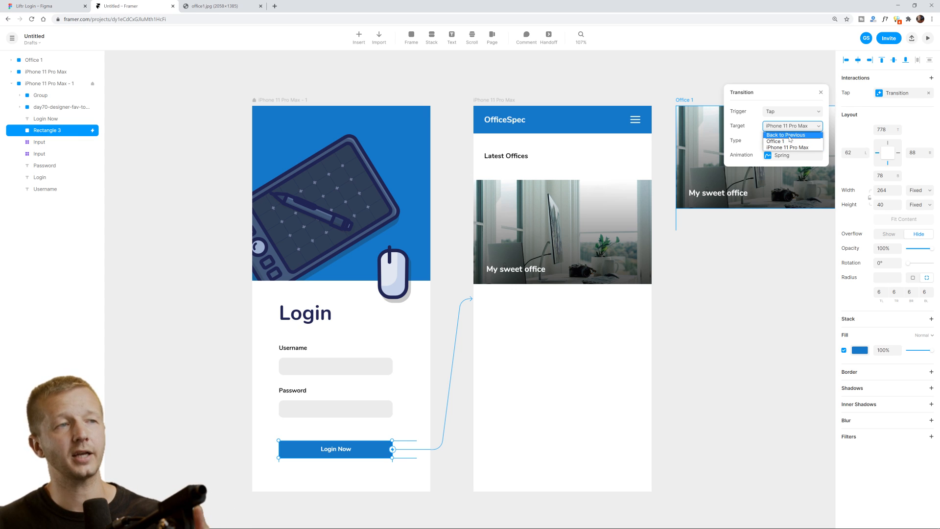
click(762, 127)
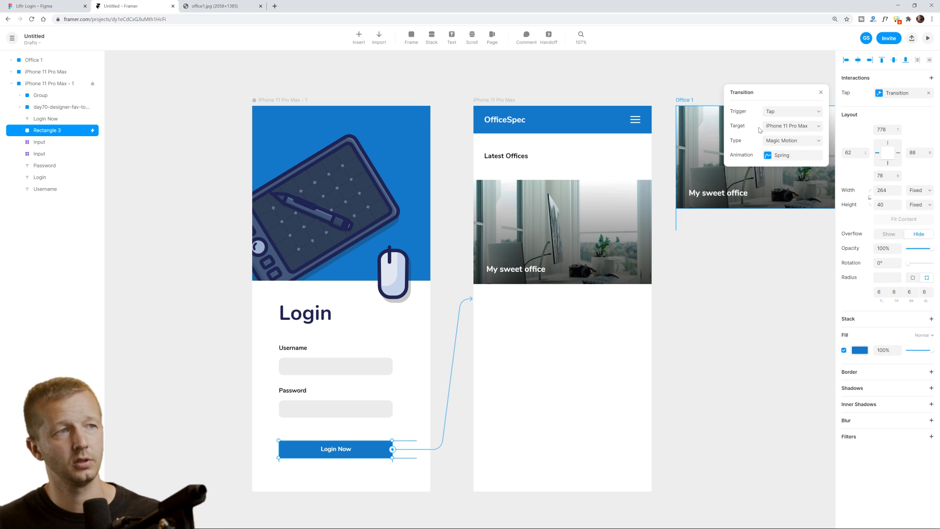
click(782, 141)
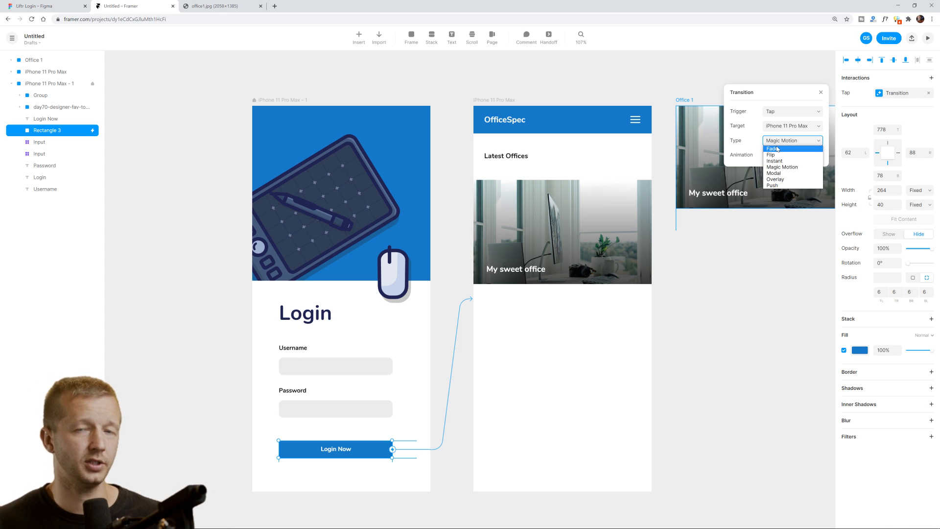
click(778, 187)
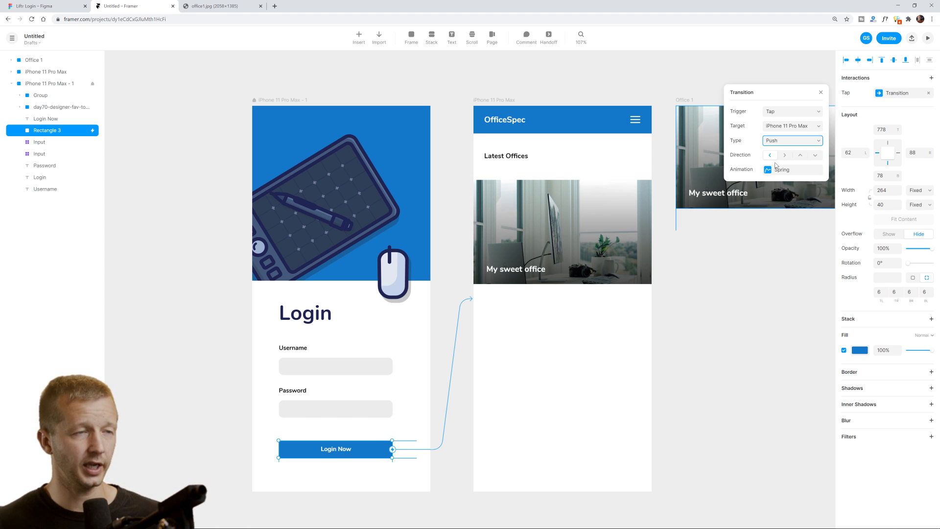
click(778, 144)
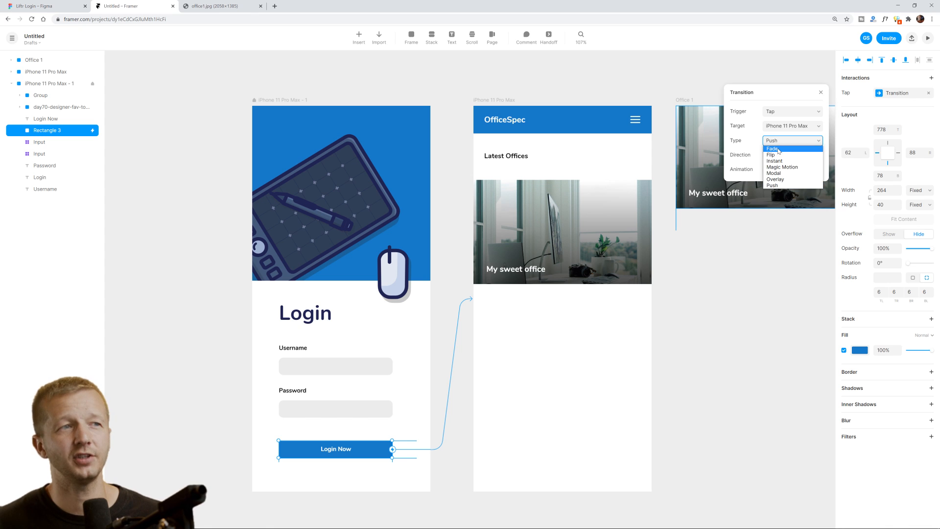
click(778, 158)
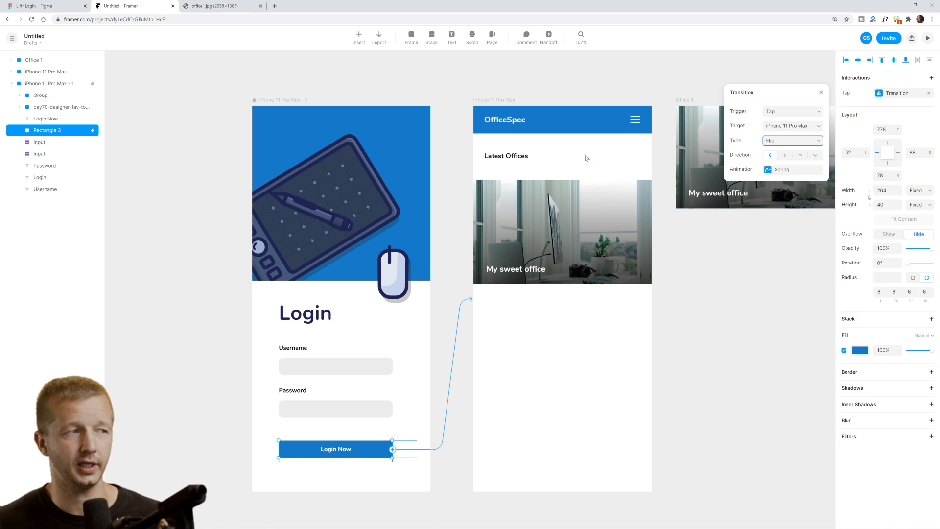
click(294, 101)
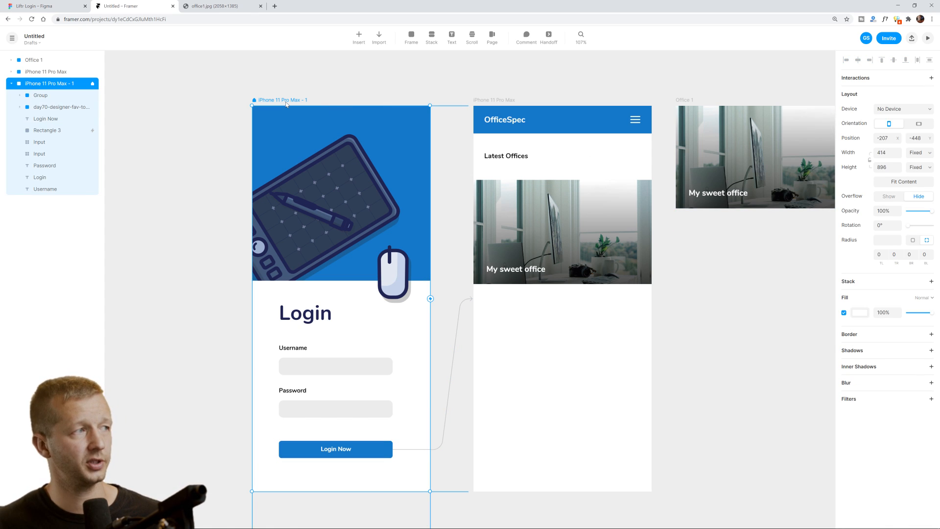
Preview the prototype and test the Flip transition from Login Now.
click(928, 39)
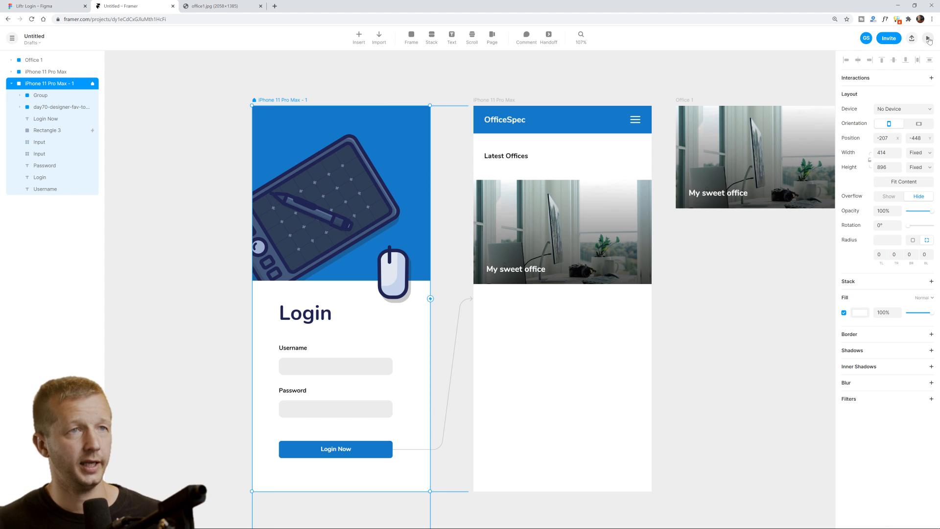
click(641, 413)
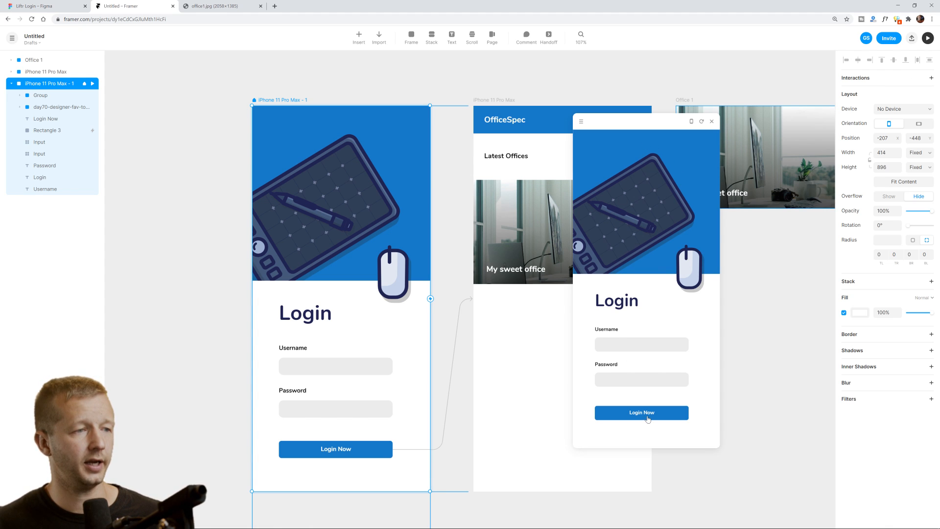
click(712, 123)
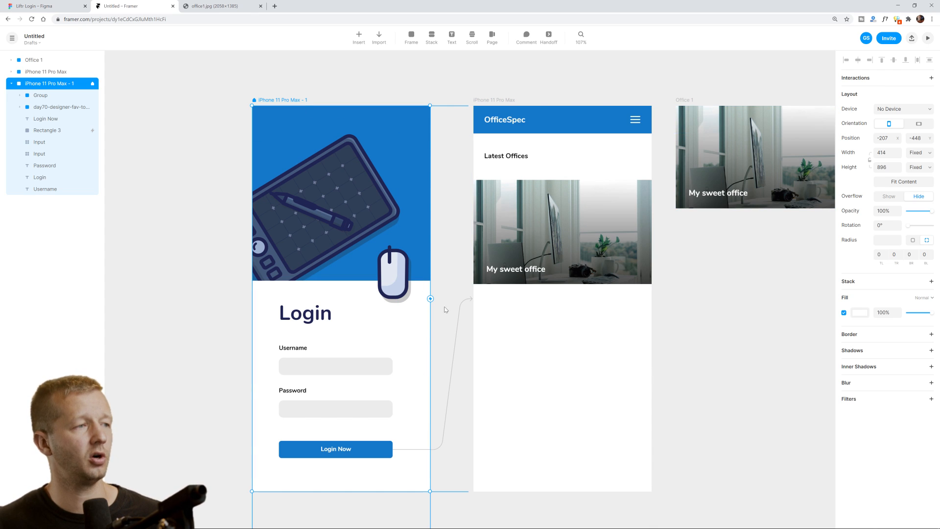
Switch the Login Now transition type to Push and preview it again.
click(385, 447)
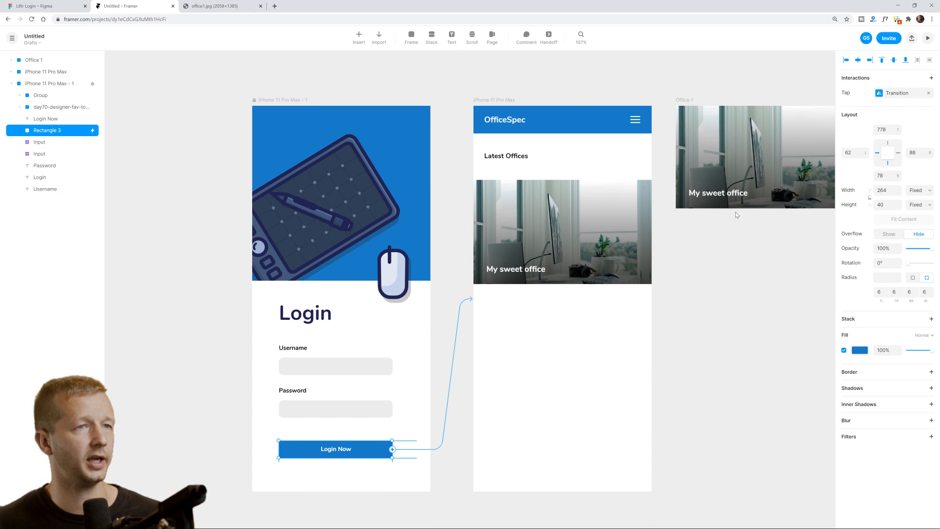
click(887, 96)
click(785, 140)
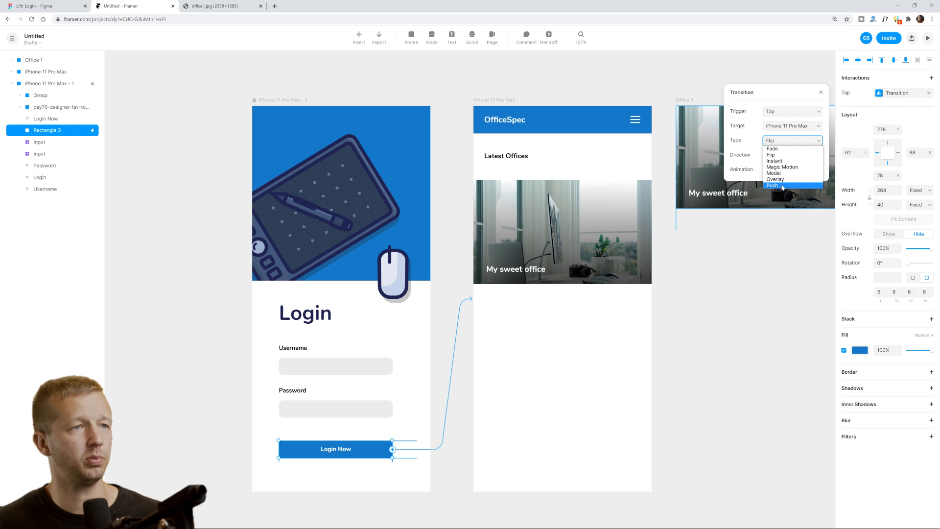
click(783, 186)
click(821, 92)
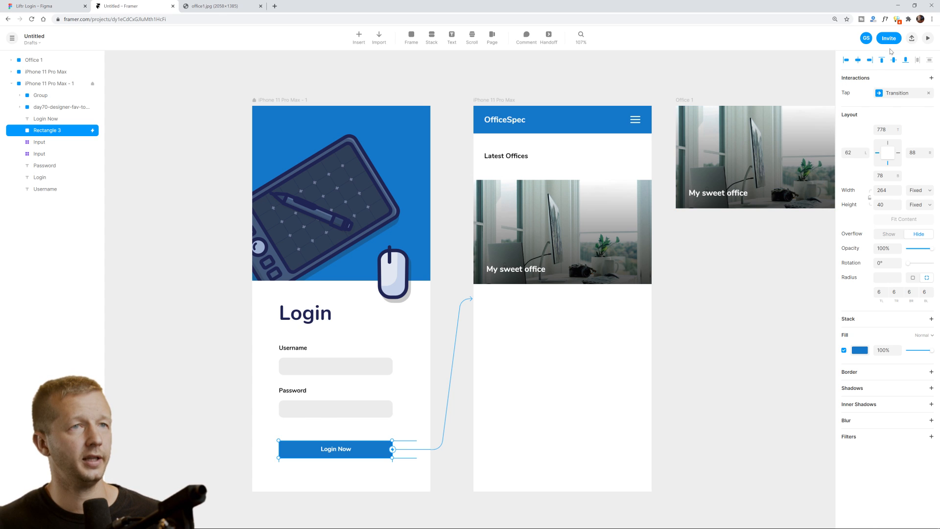
click(927, 41)
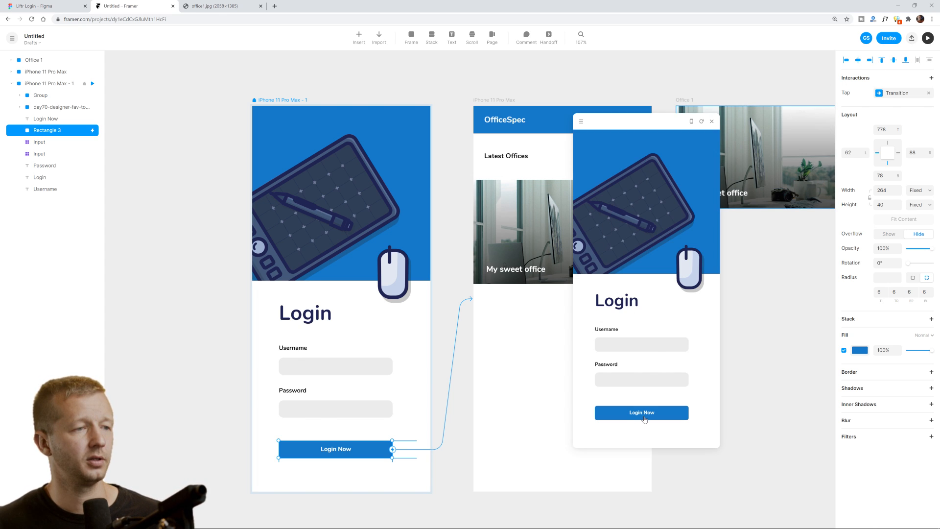
click(645, 418)
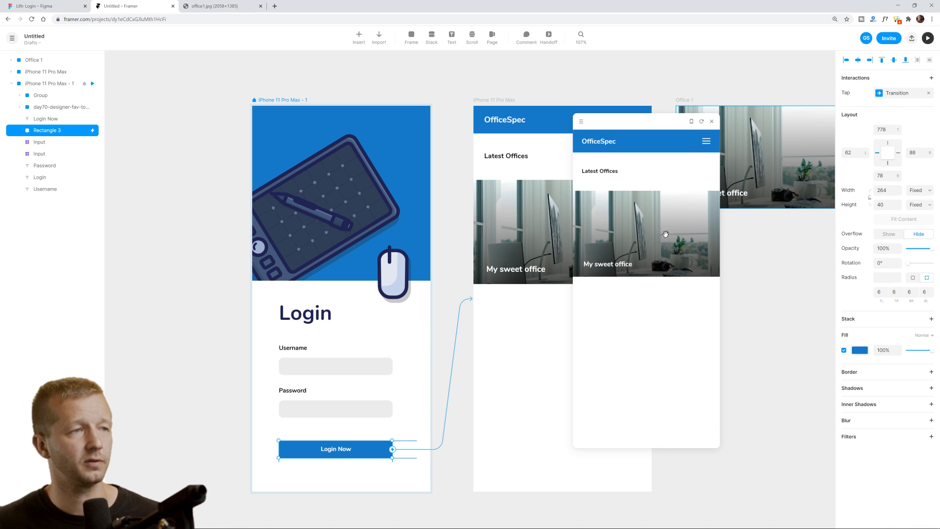
click(712, 123)
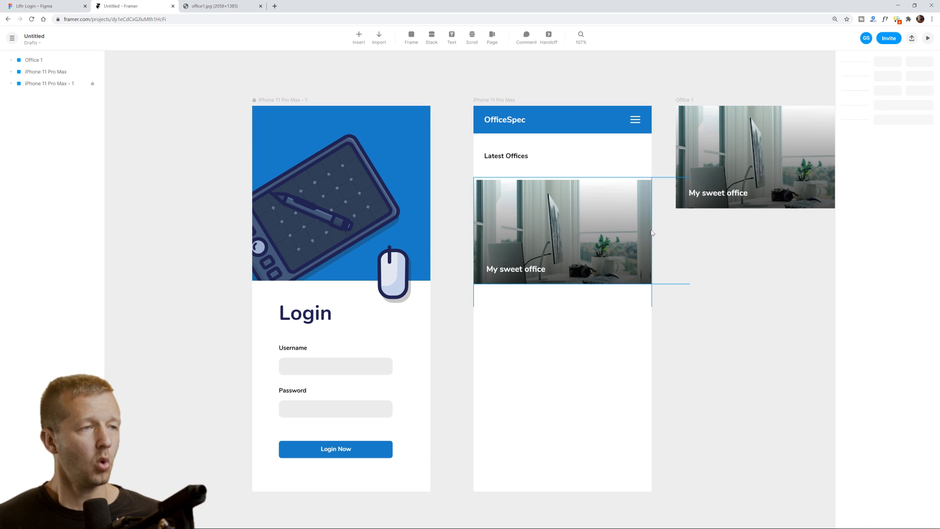
Duplicate the Office 1 frame by Alt-dragging a copy below the original.
click(627, 222)
ctrl+click(727, 181)
drag(752, 265, 578, 256)
click(495, 95)
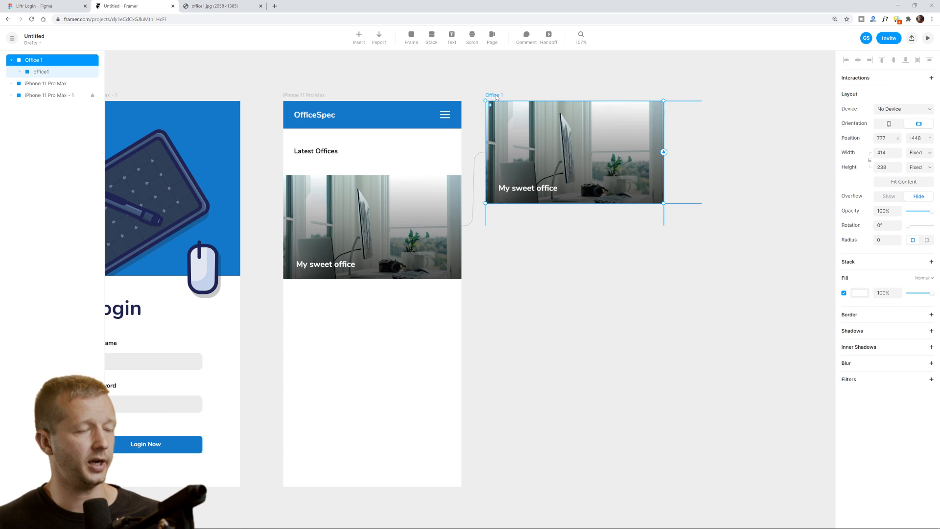
drag(496, 97, 495, 219)
click(563, 347)
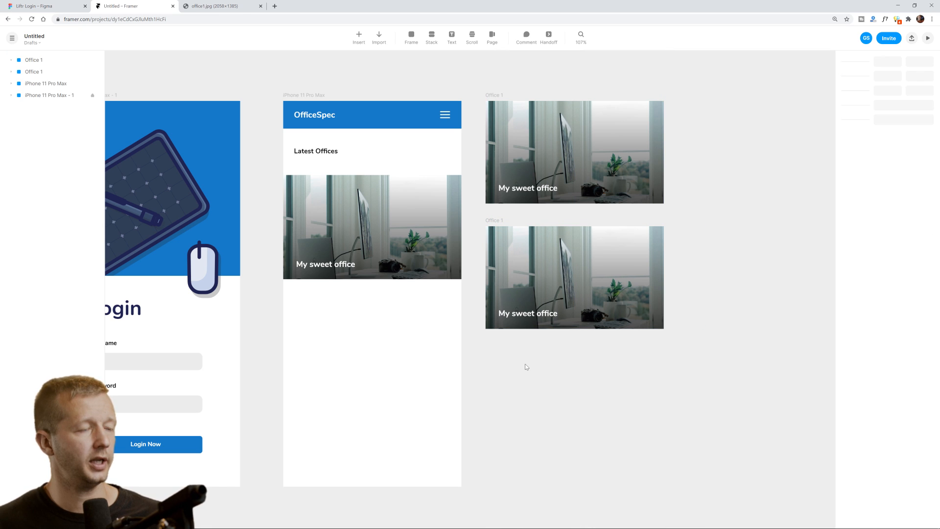
Zoom the canvas to fit the home screen and both office cards.
scroll(525, 367, down, 10)
scroll(550, 339, up, 10)
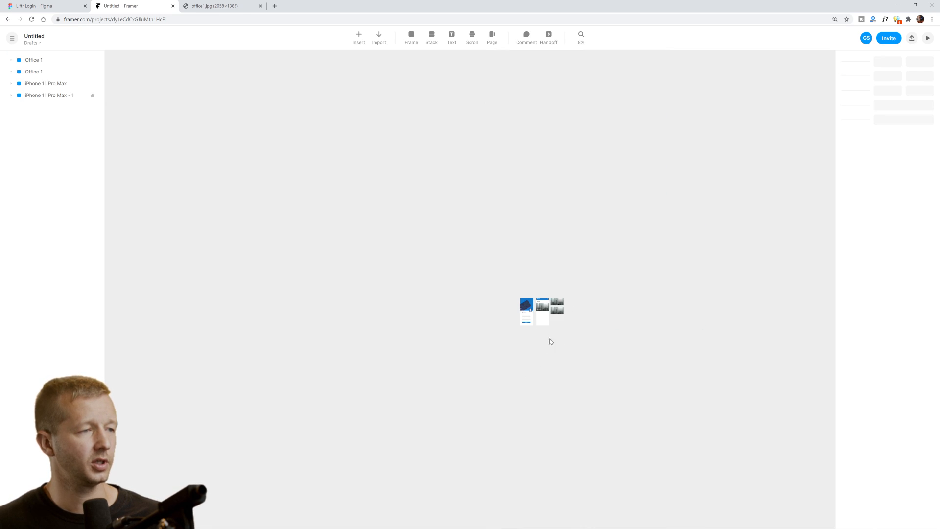
scroll(551, 326, up, 2)
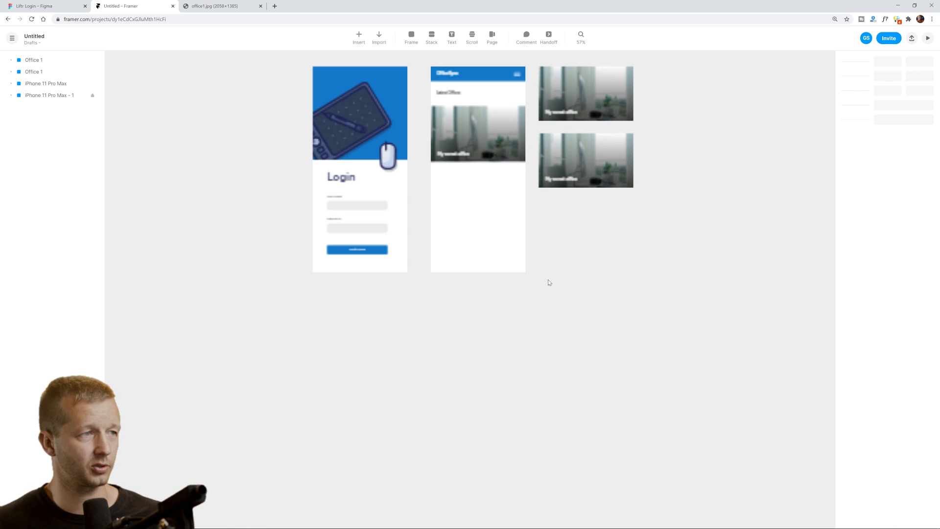
scroll(548, 275, up, 3)
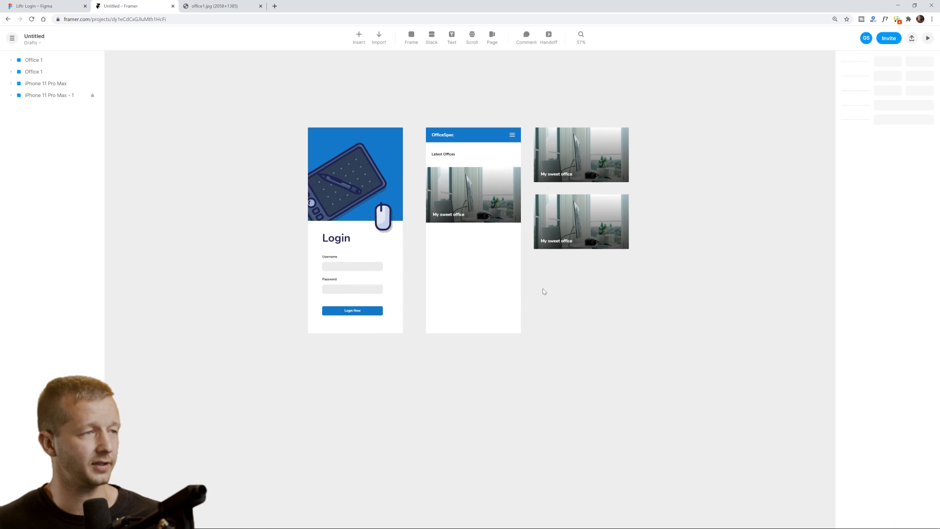
scroll(542, 291, up, 2)
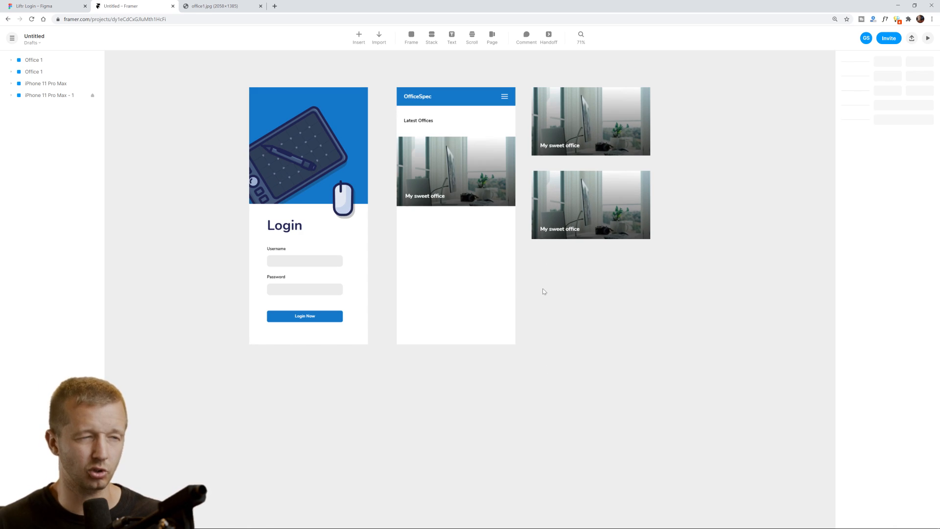
scroll(543, 291, up, 2)
scroll(544, 291, down, 2)
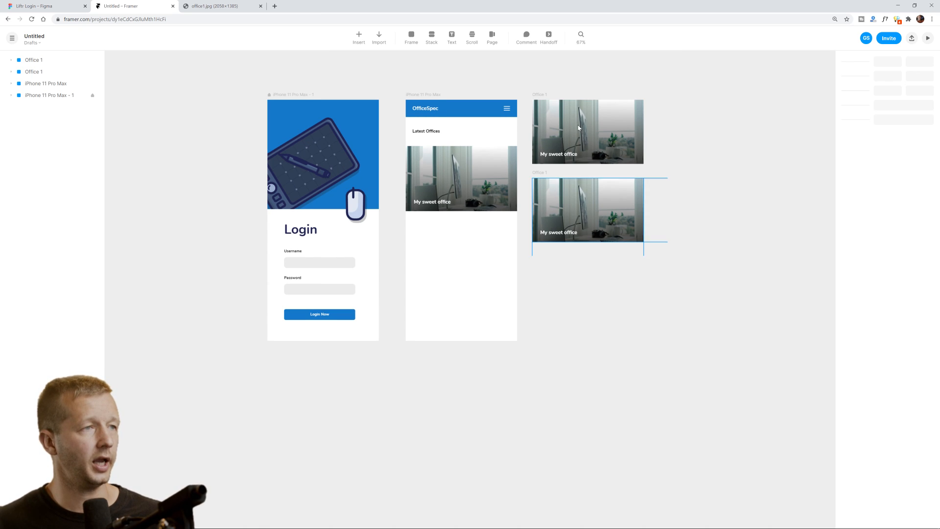
Replace the second card's office1 photo with office3.jpg, sized to fit the card.
drag(459, 5, 440, 42)
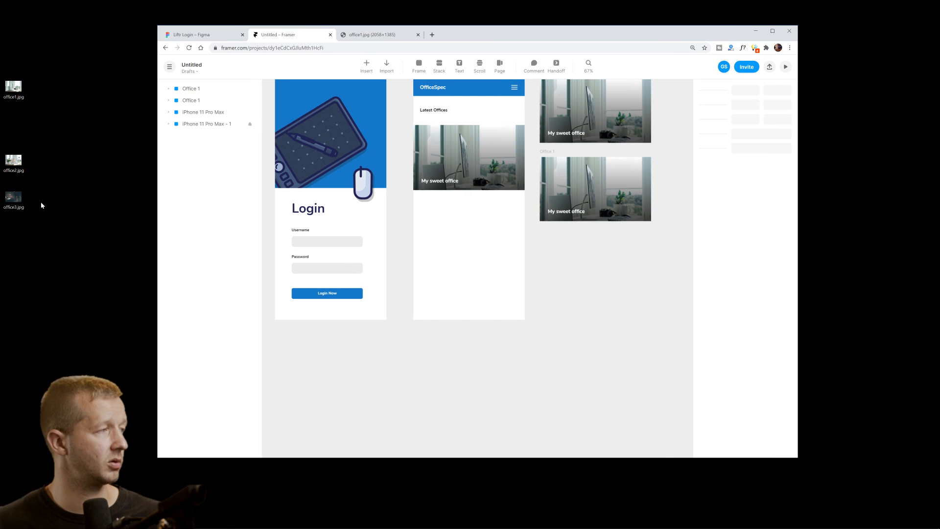
drag(14, 198, 608, 186)
drag(608, 186, 654, 193)
click(564, 184)
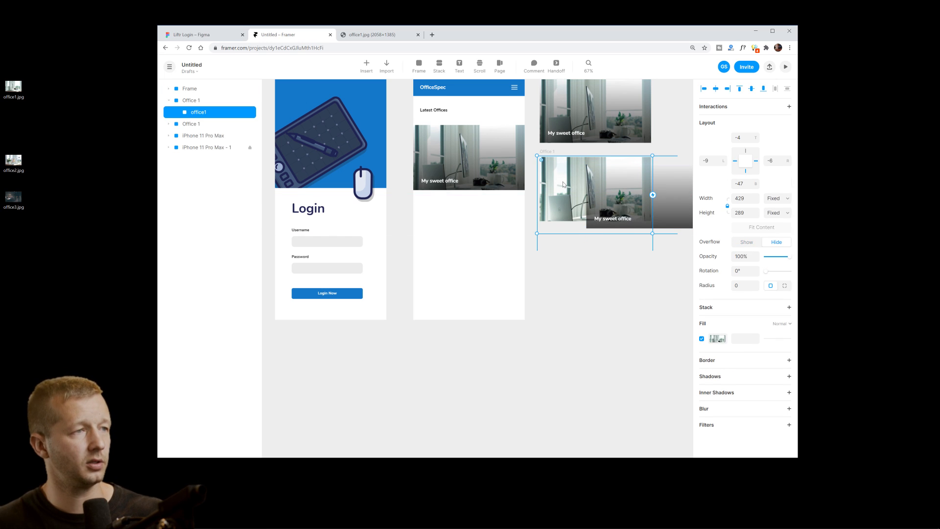
key(Delete)
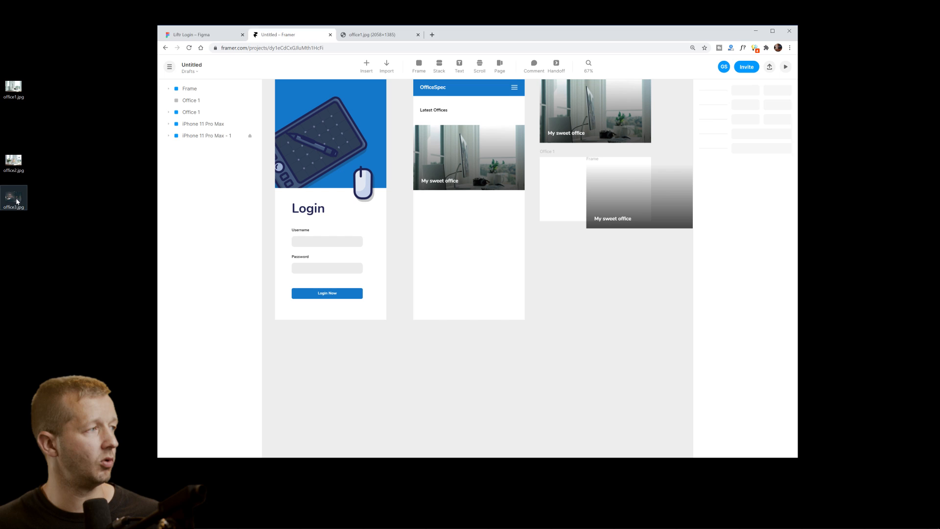
drag(19, 201, 573, 190)
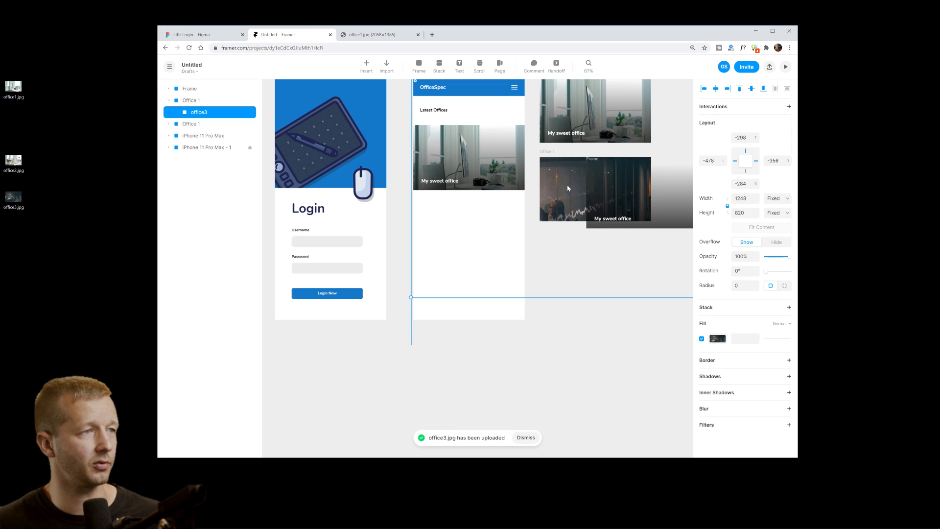
drag(411, 297, 546, 209)
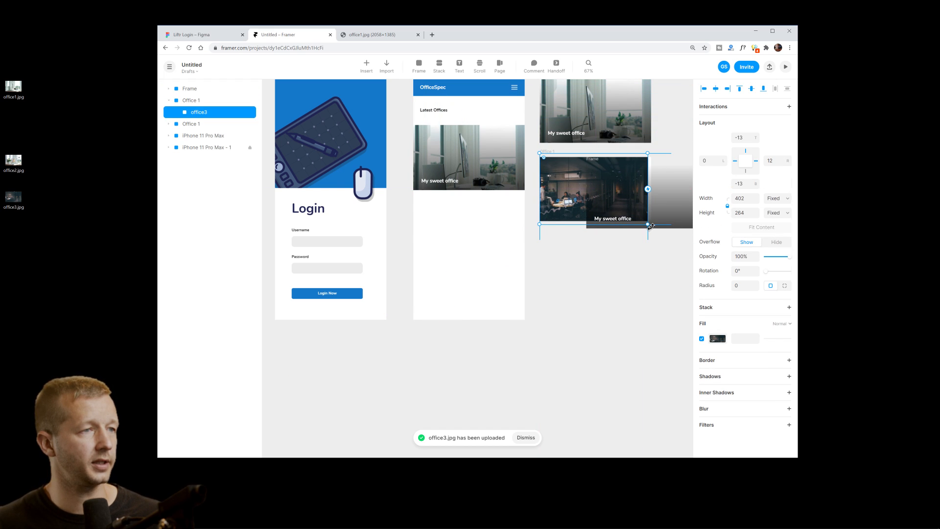
Move the gradient overlay onto the second office card and nudge its caption up two pixels.
click(672, 210)
key(super+Up)
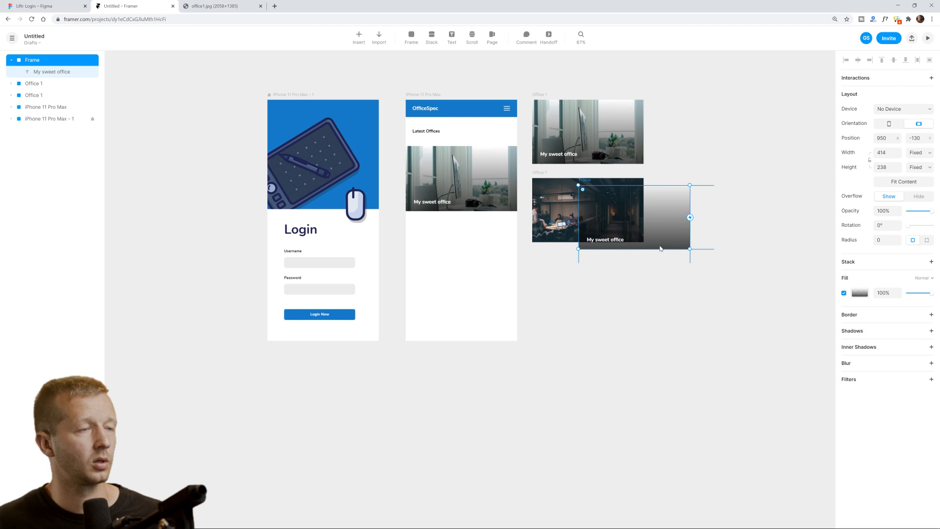
drag(631, 245, 555, 203)
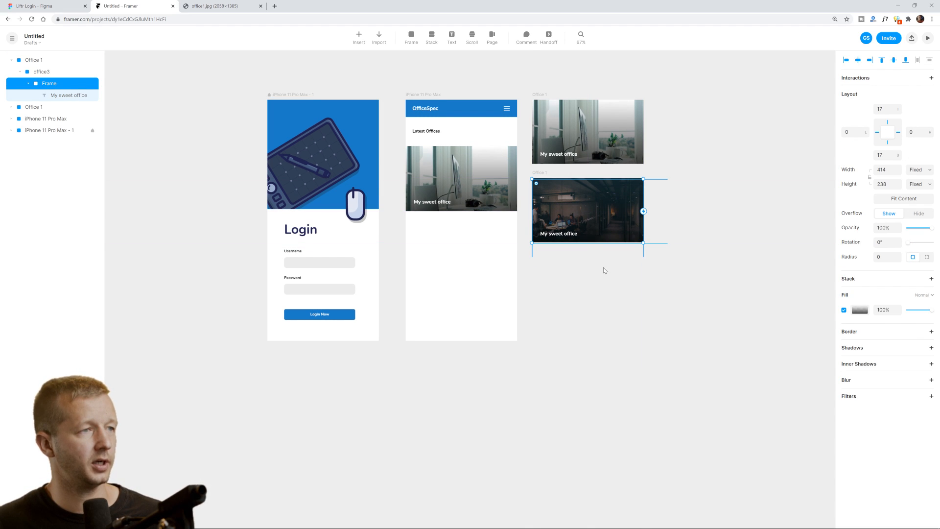
key(Up)
key(Up)
key(Up)
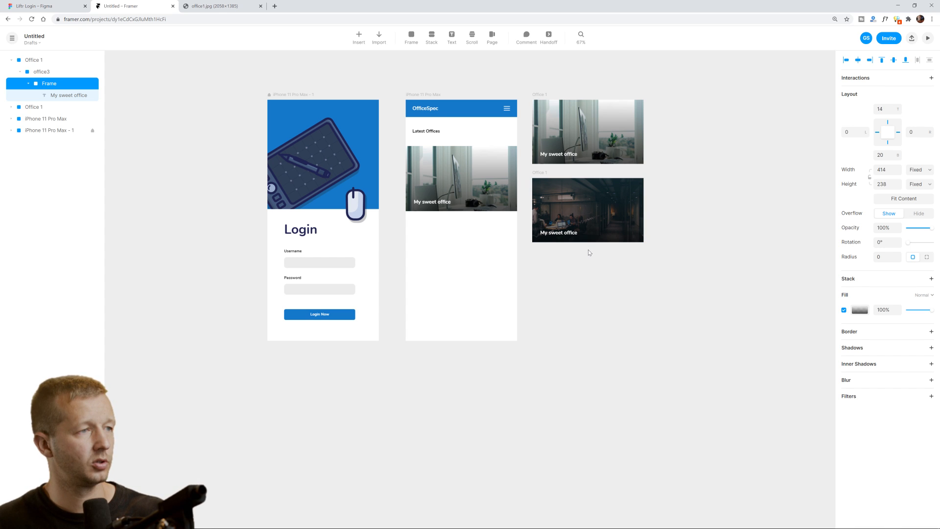
key(Up)
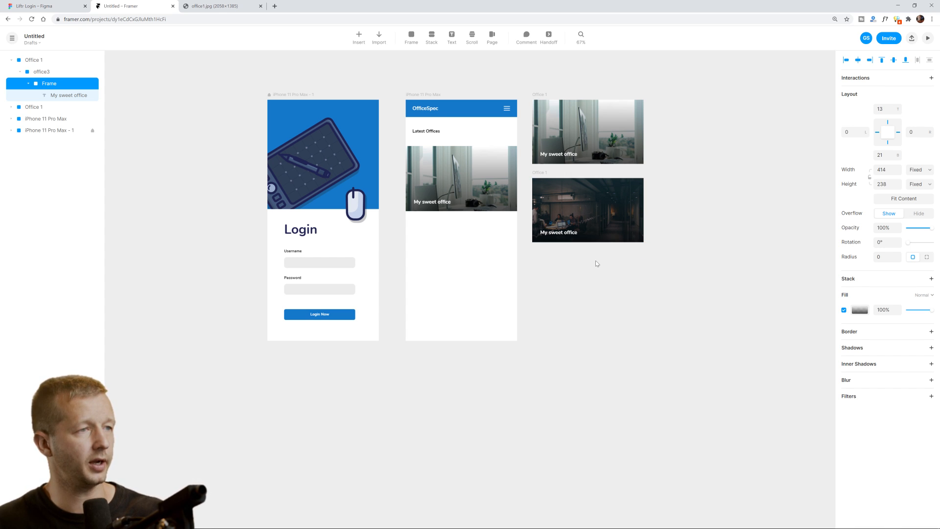
click(550, 174)
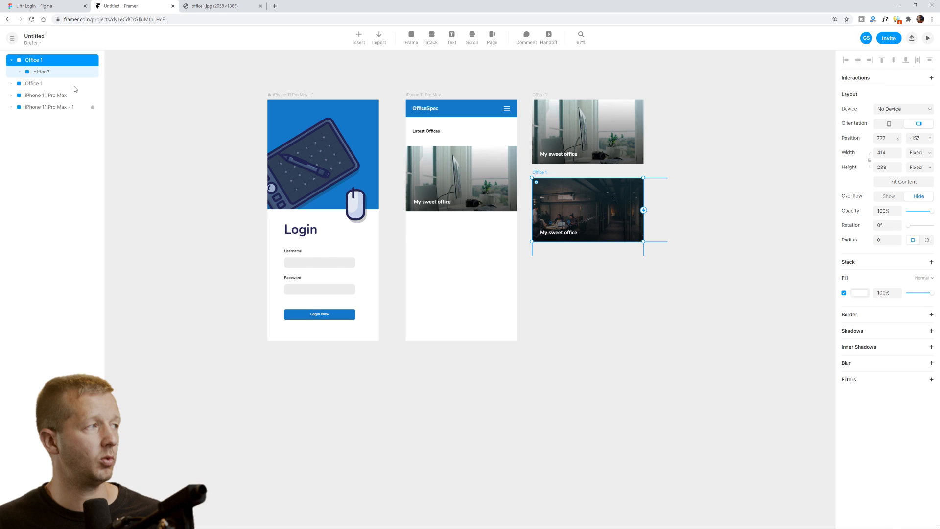
Rename the second office card to Office 2.
double_click(44, 59)
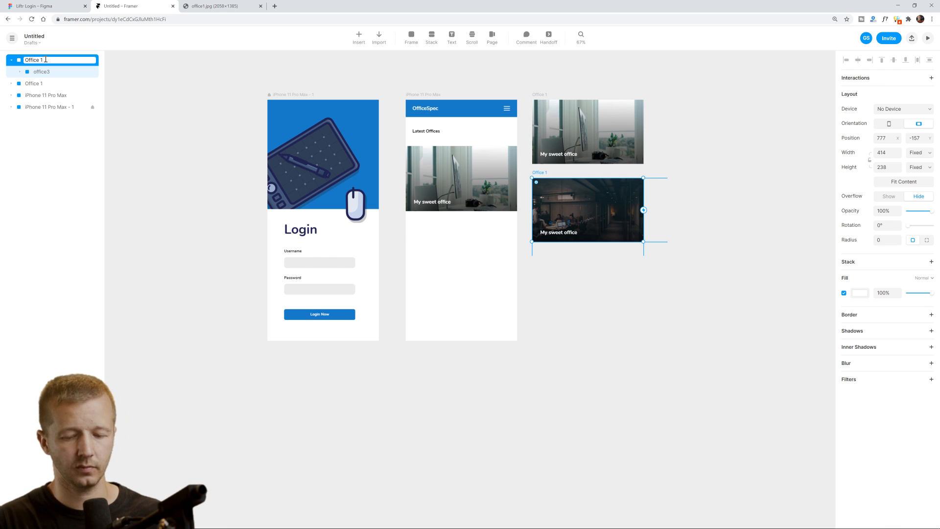
key(BackSpace)
text(2)
key(Return)
click(529, 312)
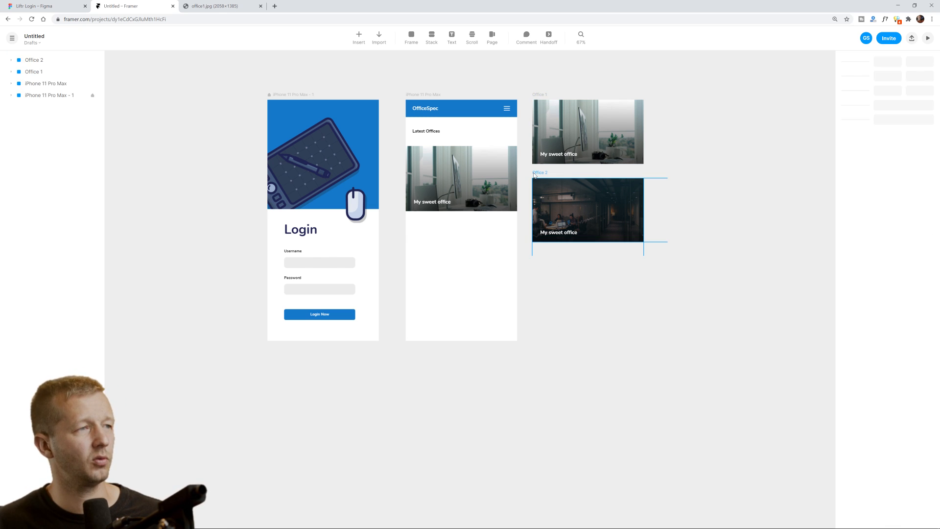
Duplicate Office 2 below itself and name the copy Office 3.
click(538, 174)
drag(541, 174, 551, 249)
click(680, 275)
click(39, 61)
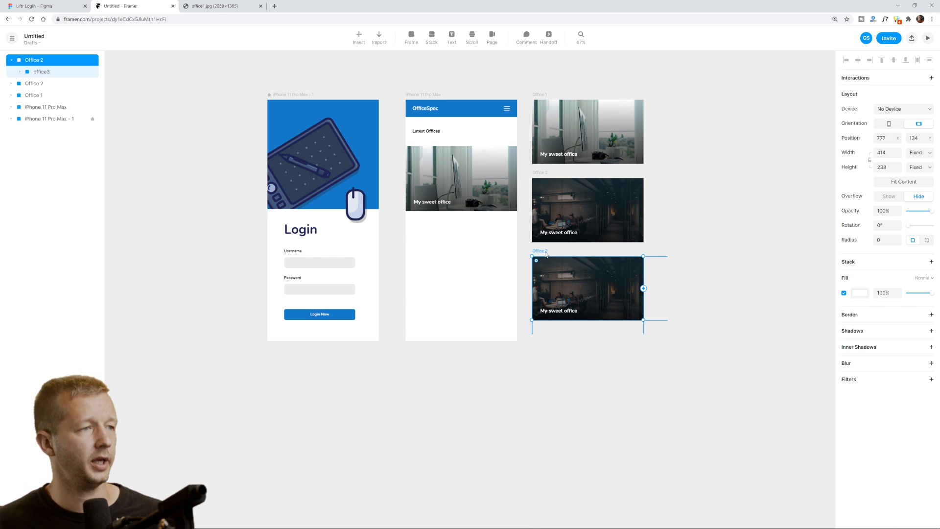
double_click(40, 62)
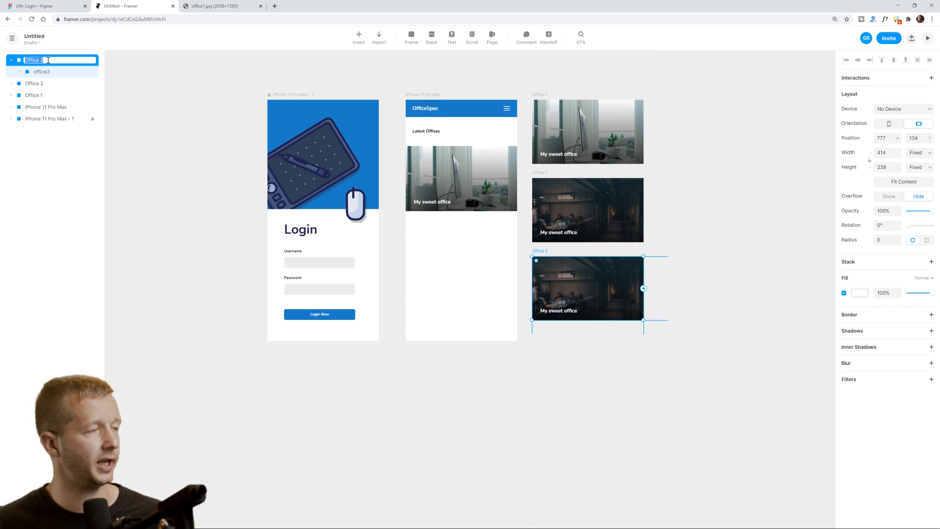
click(47, 60)
key(BackSpace)
text(3)
key(Return)
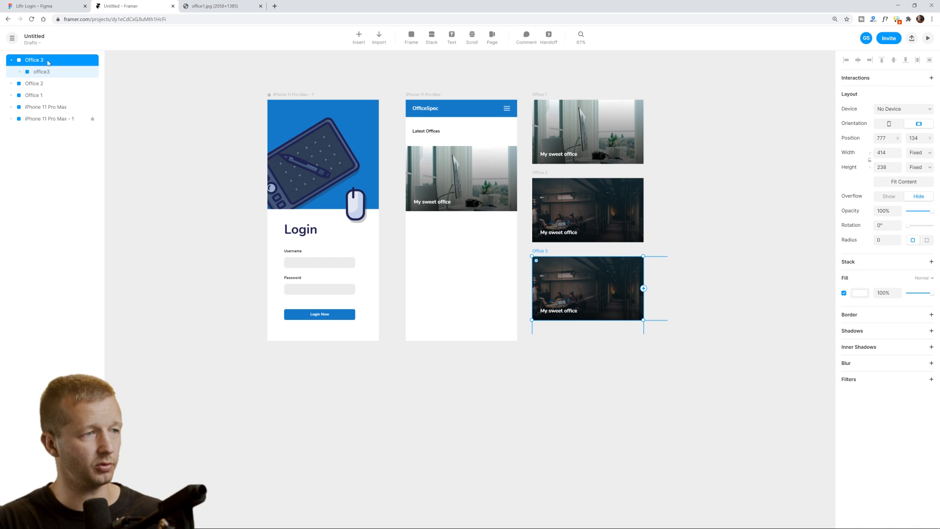
click(697, 234)
Replace Office 3's old photo with office2.jpg, resized to fill the card.
drag(587, 284, 609, 289)
click(549, 283)
key(Delete)
drag(470, 7, 549, 37)
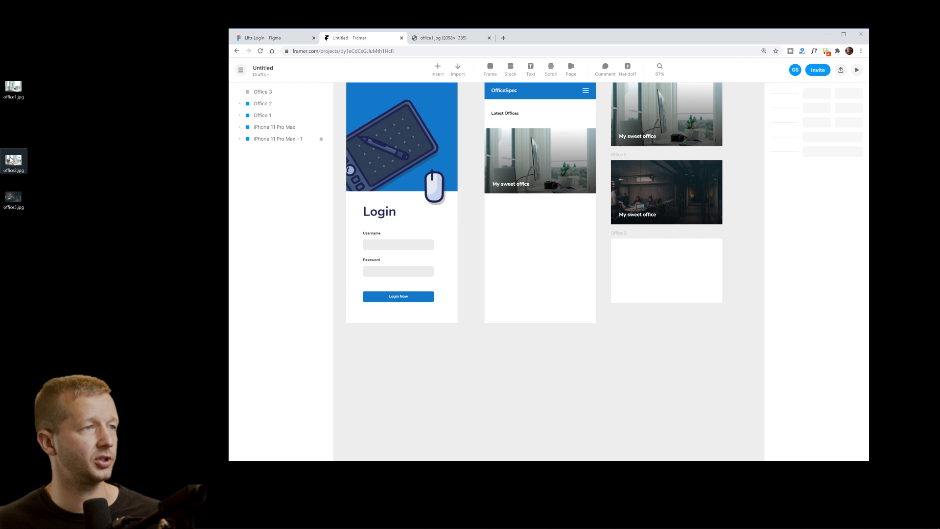
drag(11, 160, 654, 269)
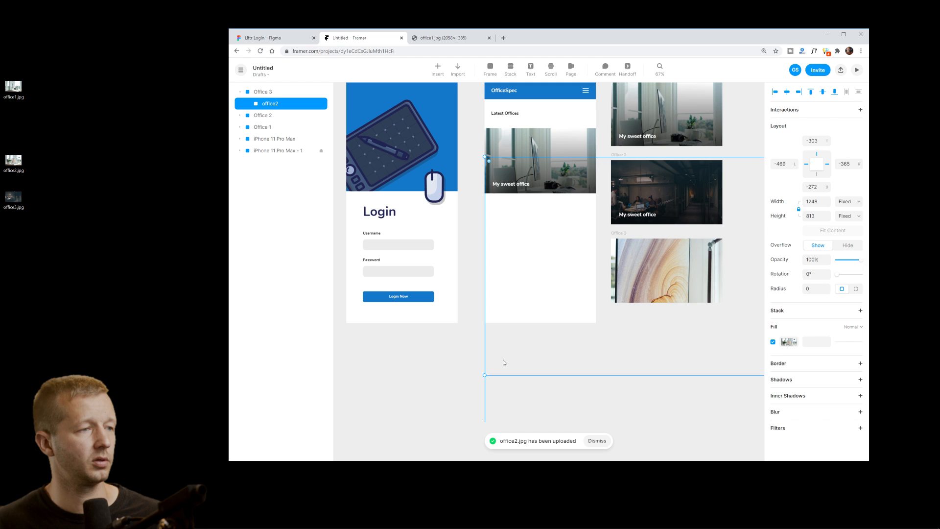
drag(485, 375, 609, 308)
drag(696, 286, 723, 309)
click(694, 335)
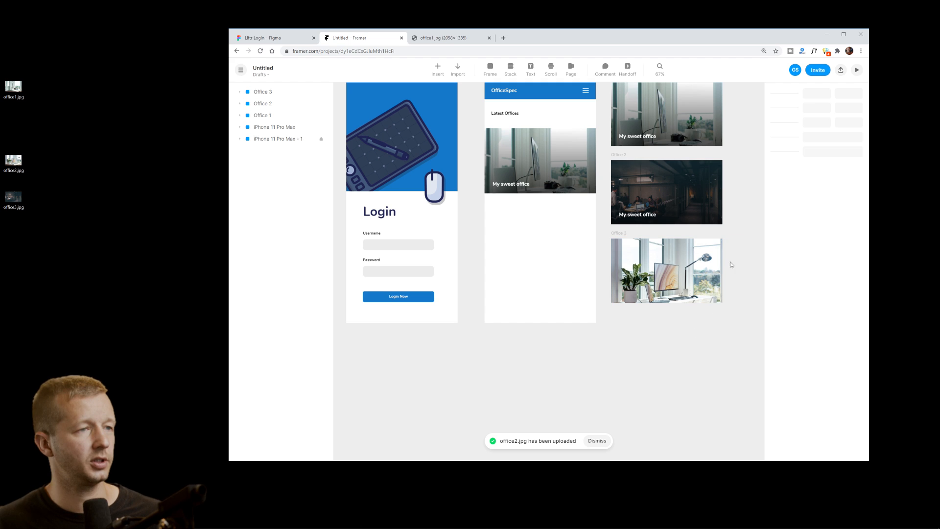
Copy Office 2's gradient overlay with its My sweet office caption onto Office 3.
scroll(686, 279, right, 3)
scroll(686, 279, up, 1)
click(564, 315)
click(652, 306)
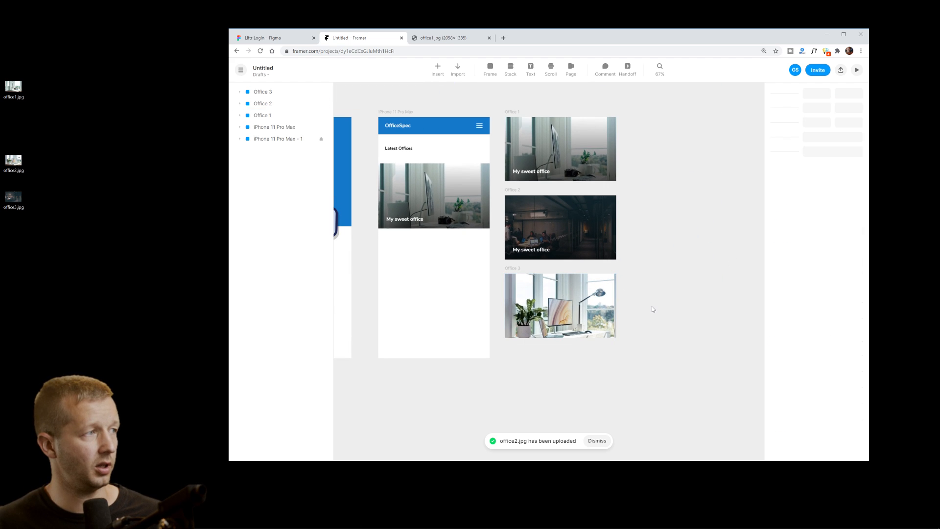
click(603, 309)
click(660, 309)
click(571, 239)
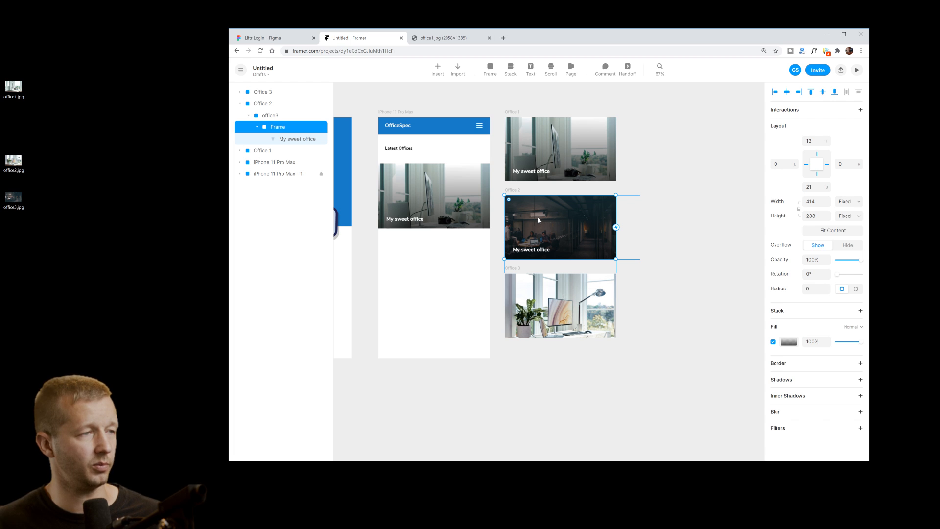
drag(538, 221, 539, 296)
key(Escape)
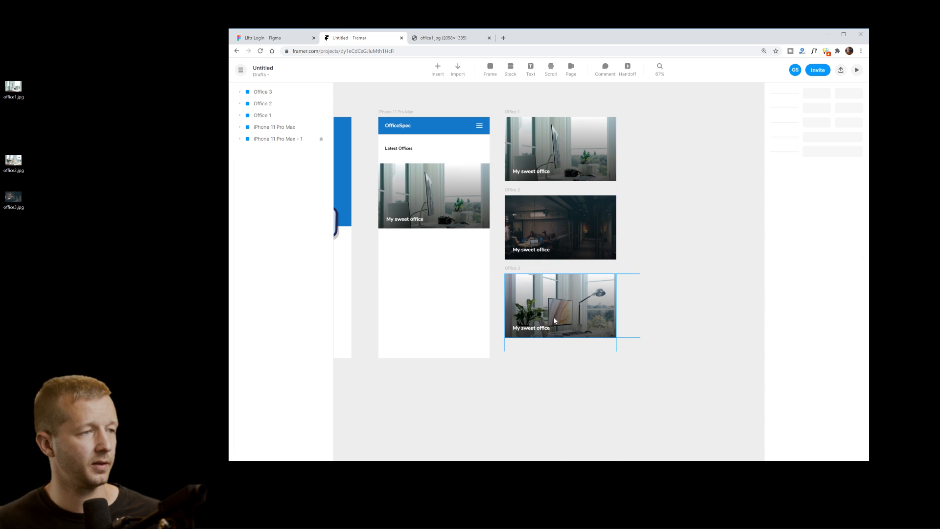
Change the Office 2 caption to 'Business office awesomeness'.
click(541, 253)
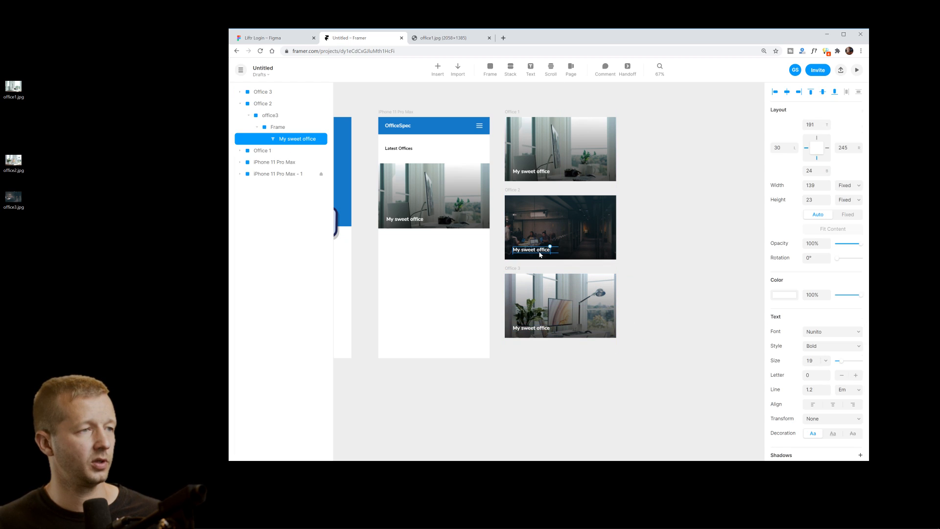
double_click(541, 253)
double_click(523, 37)
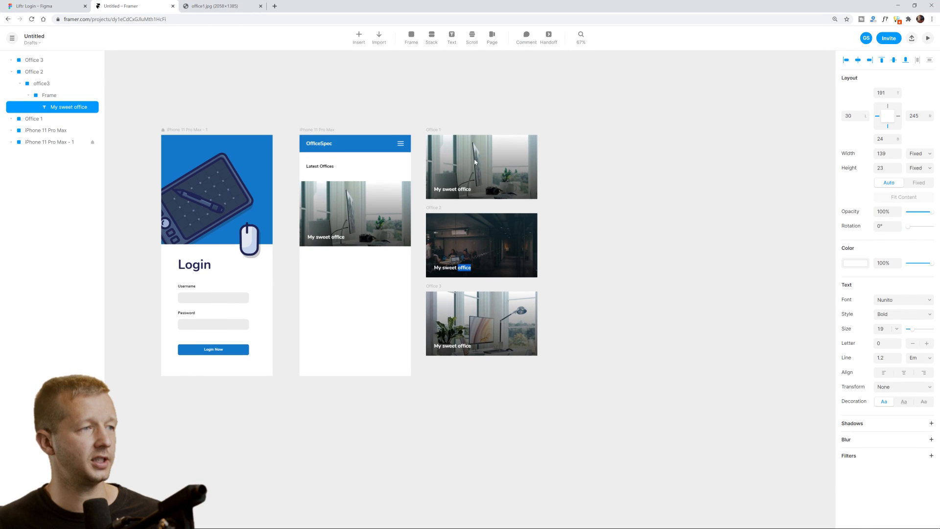
scroll(426, 280, up, 2)
scroll(421, 284, up, 4)
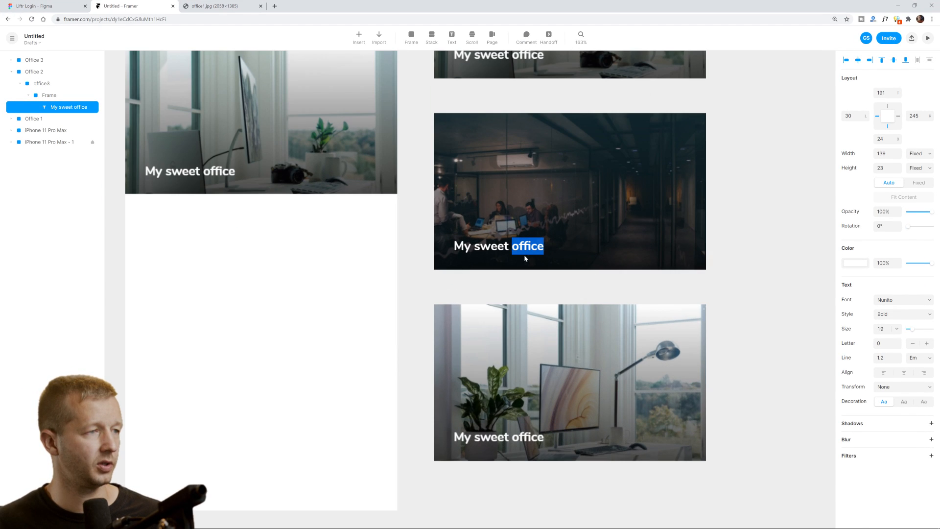
triple_click(532, 245)
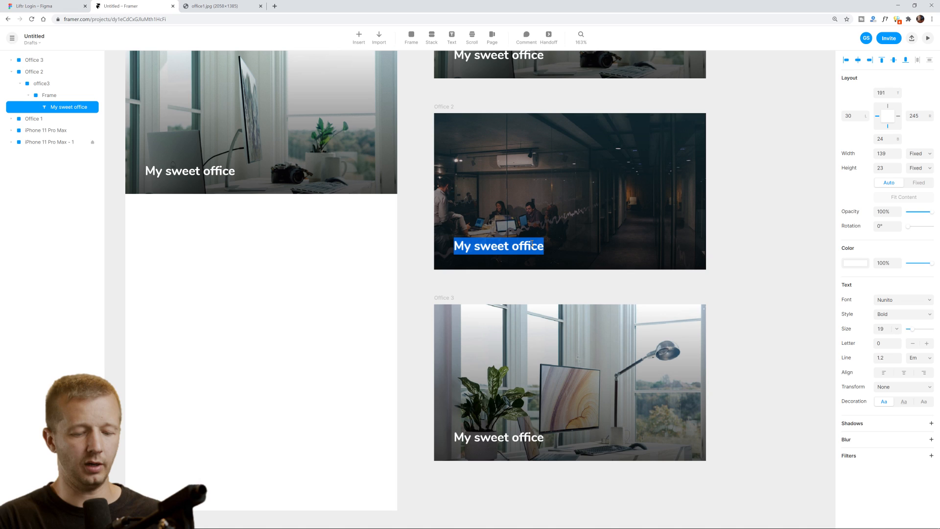
text(Busines)
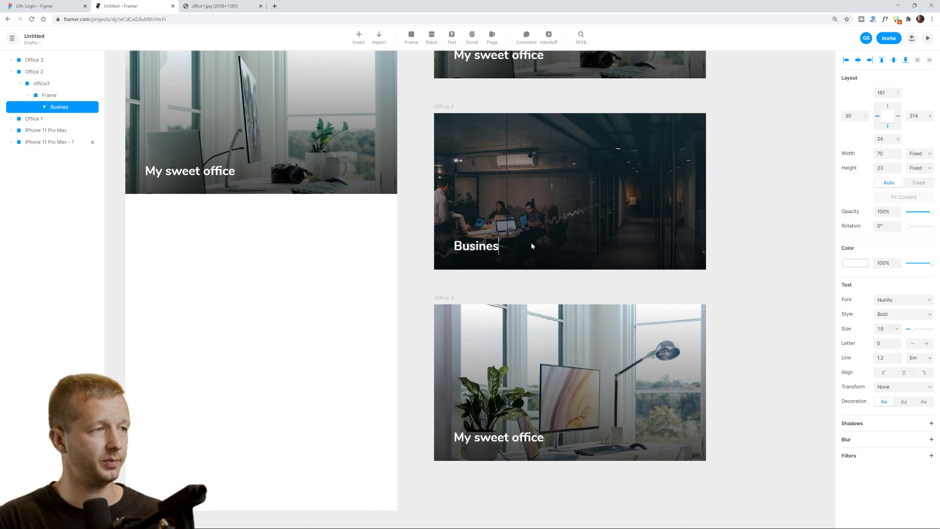
text(s office awesomeness)
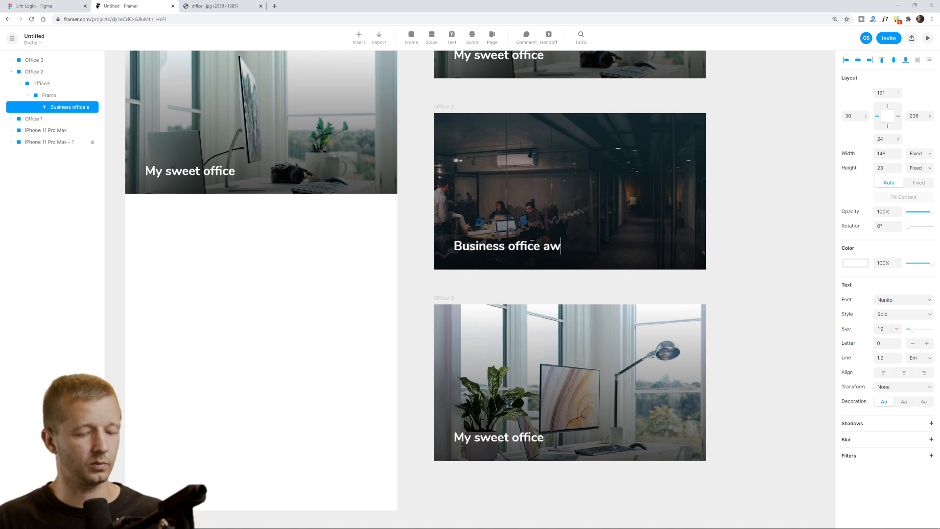
Change the Office 3 caption to 'Simple but effective'.
double_click(514, 437)
text(Simple b)
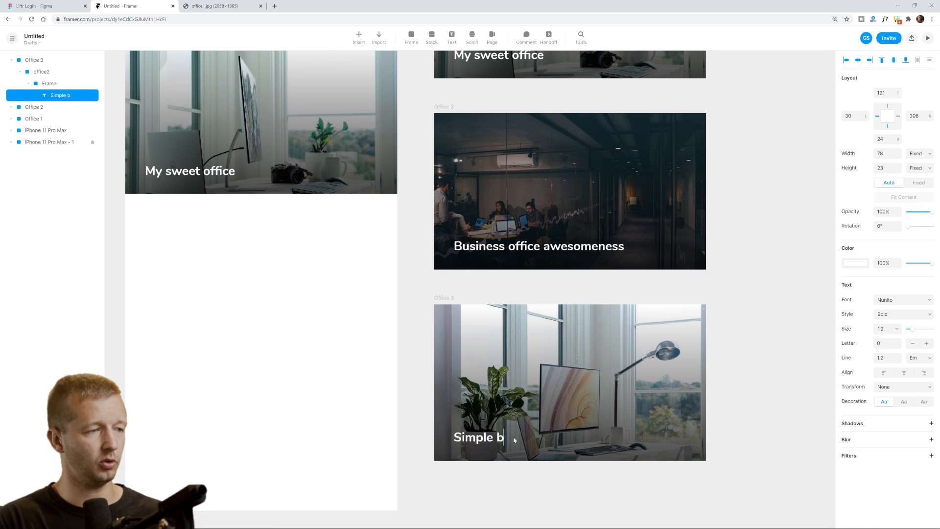
text(ut effective)
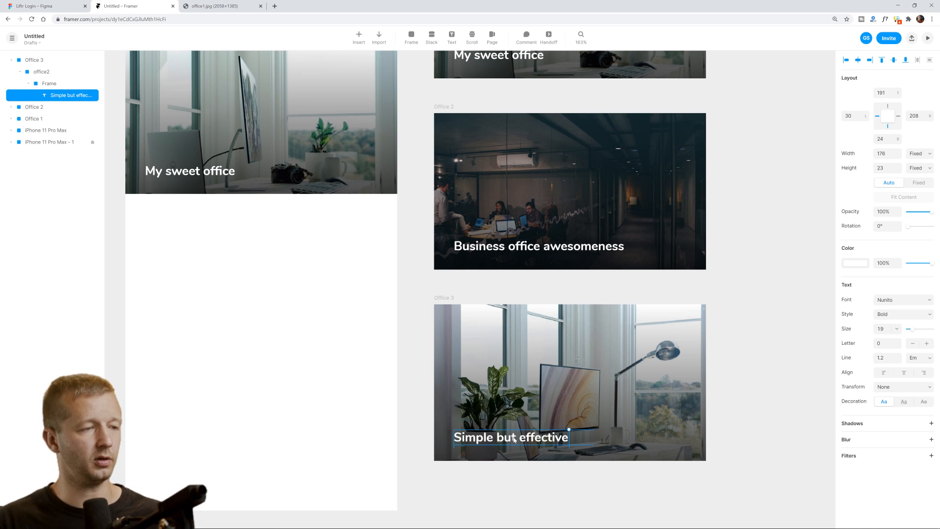
click(757, 282)
scroll(490, 244, down, 5)
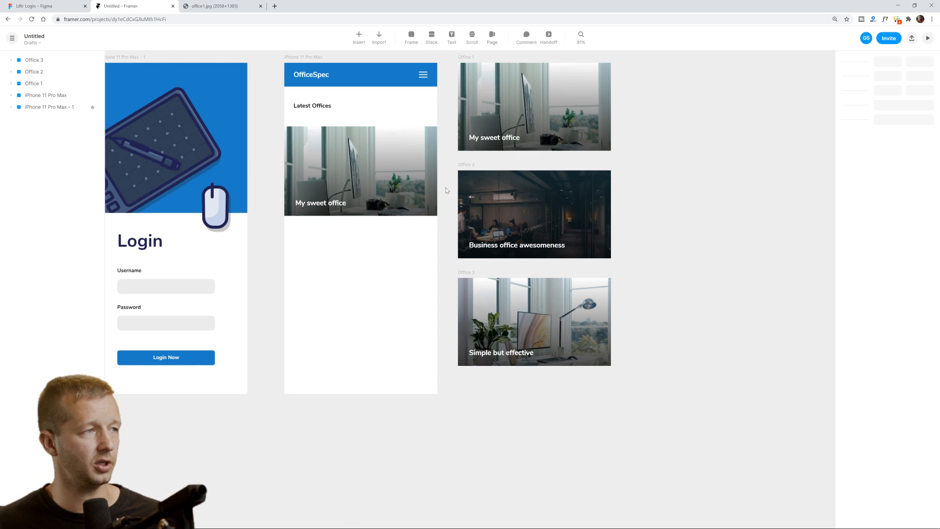
Connect Office 2 and Office 3 to the home screen's Page component as additional pages.
scroll(447, 187, left, 2)
scroll(447, 187, up, 2)
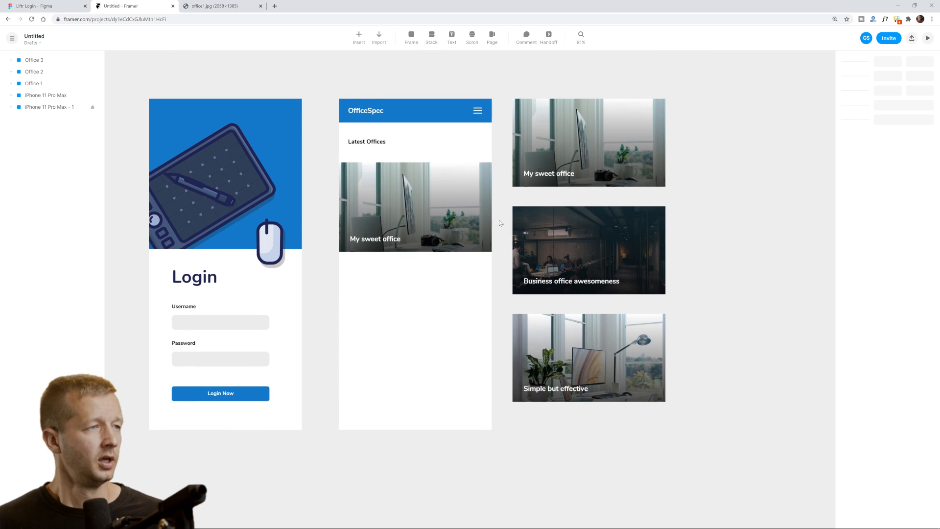
click(450, 205)
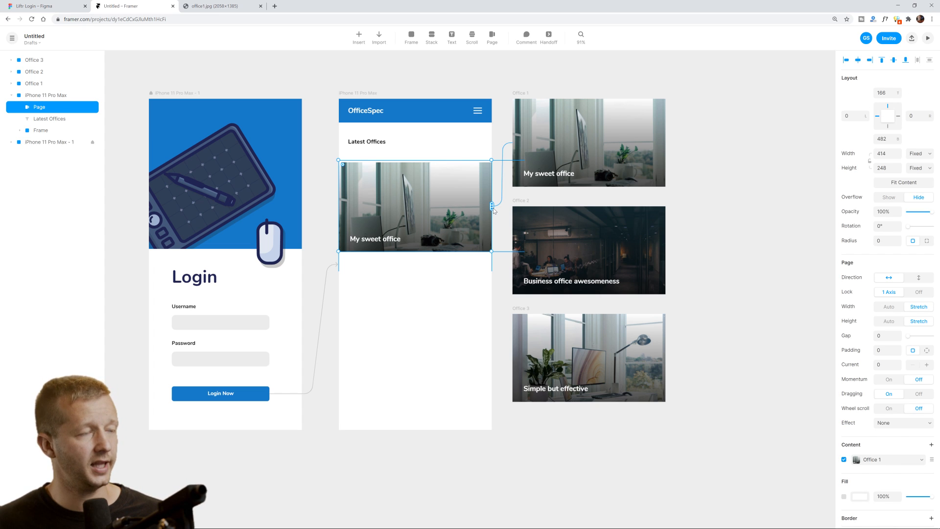
drag(492, 206, 563, 252)
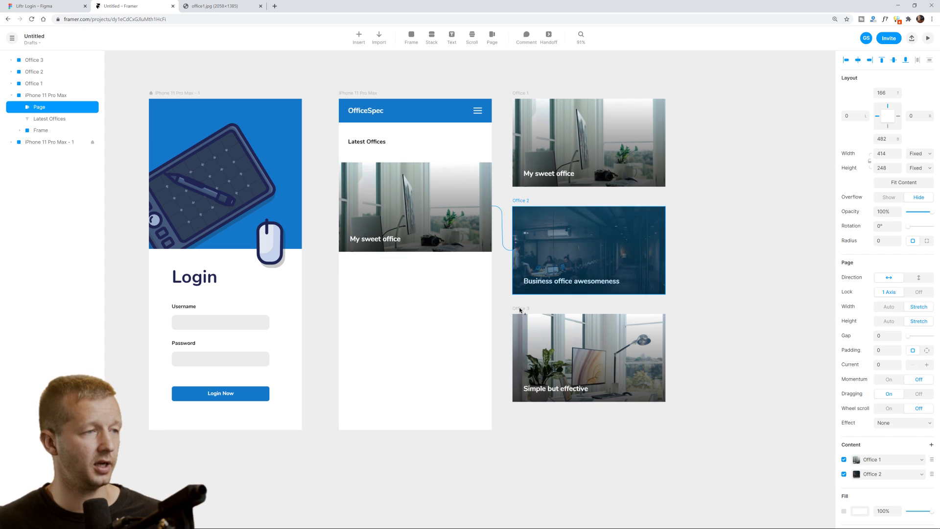
drag(521, 310, 526, 369)
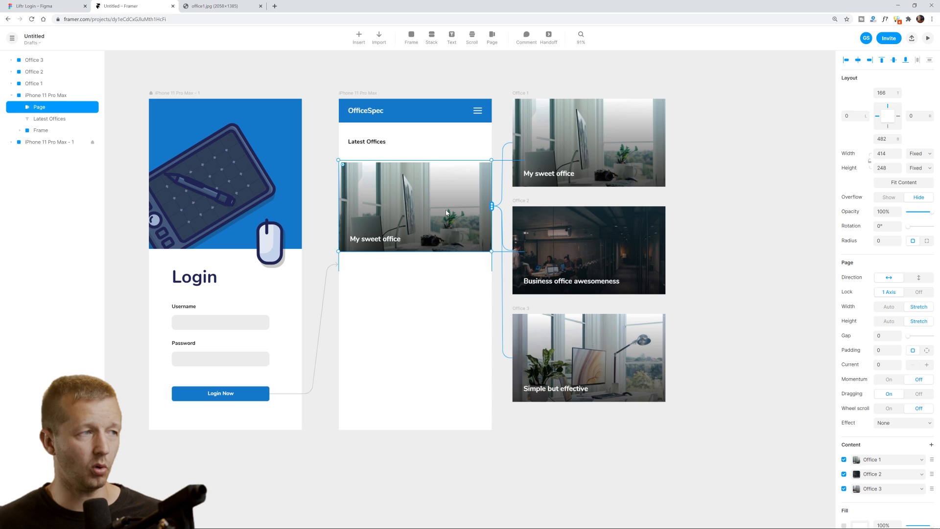
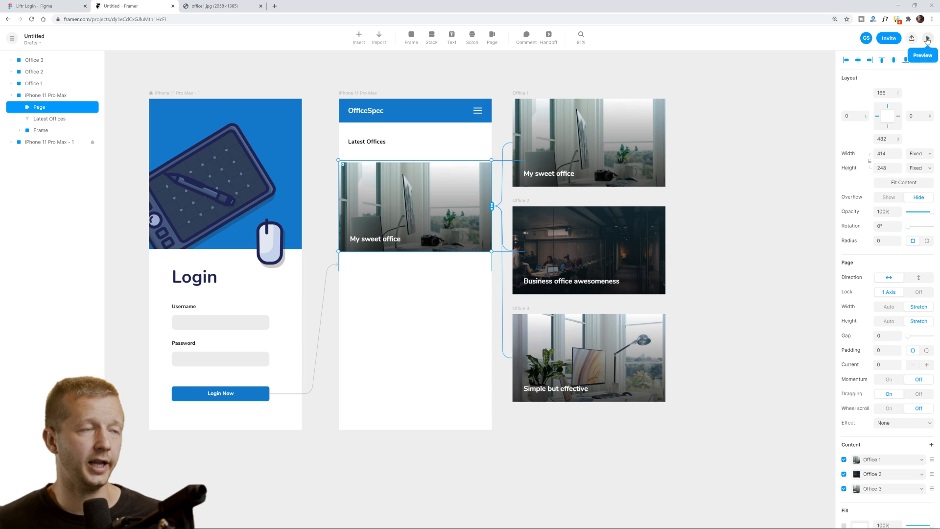
Preview the iPhone prototype and swipe back and forth through the three office cards.
key(Escape)
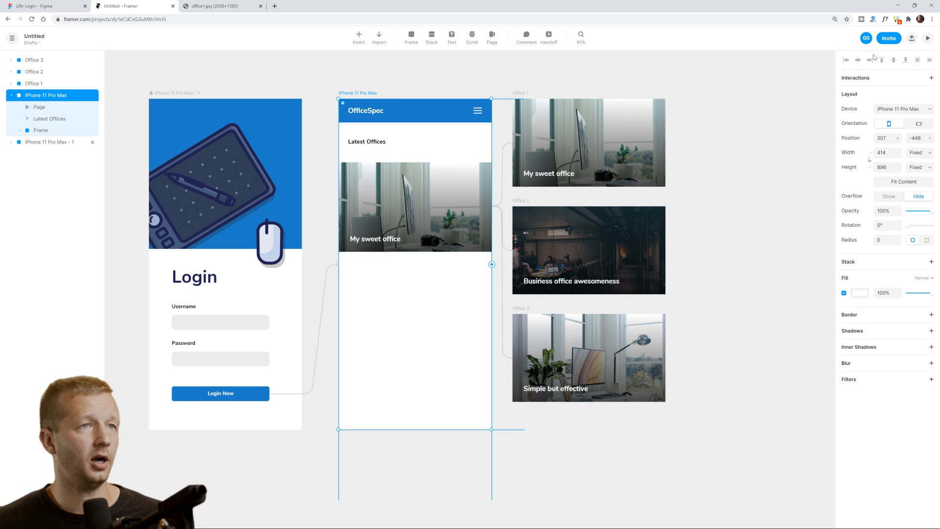
click(927, 39)
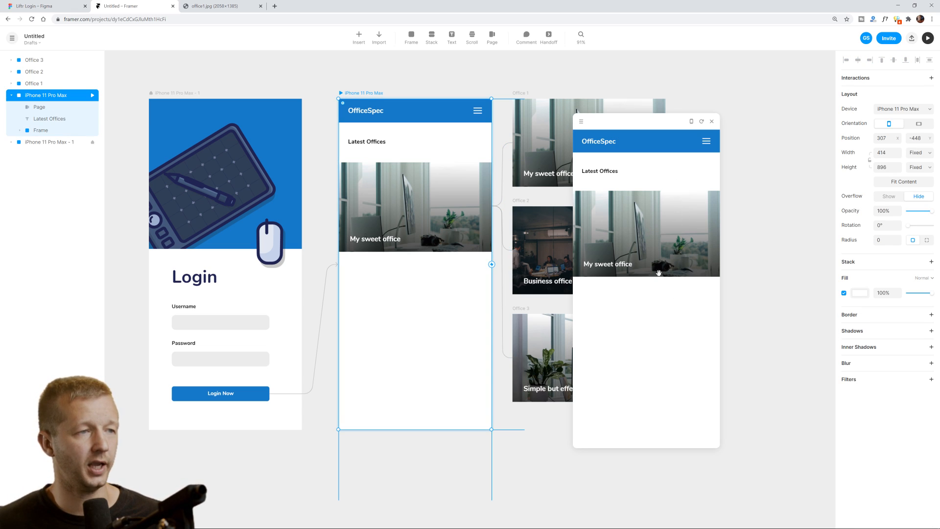
drag(689, 240, 584, 249)
drag(651, 243, 729, 253)
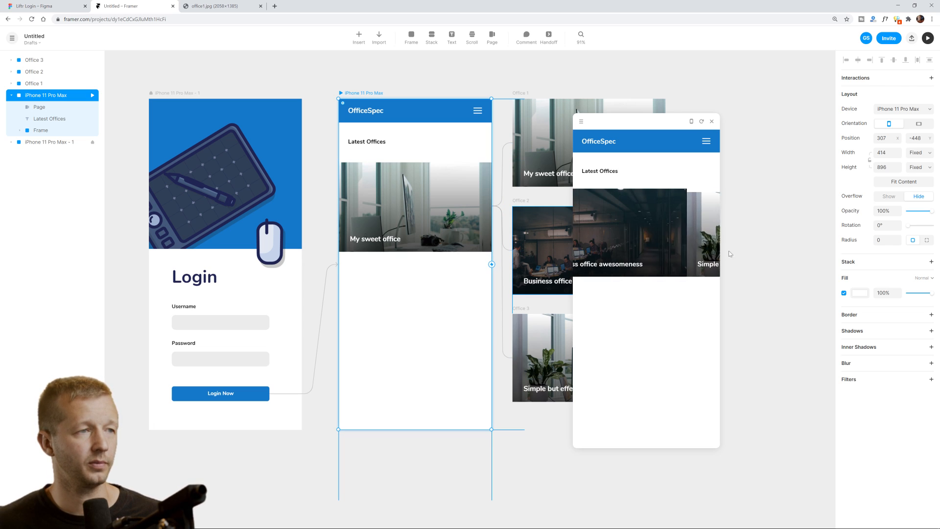
mouse_move(613, 255)
mouse_down()
mouse_move(692, 256)
mouse_move(667, 246)
mouse_move(680, 244)
mouse_move(586, 248)
mouse_move(745, 252)
mouse_move(604, 250)
mouse_up()
drag(666, 247, 576, 245)
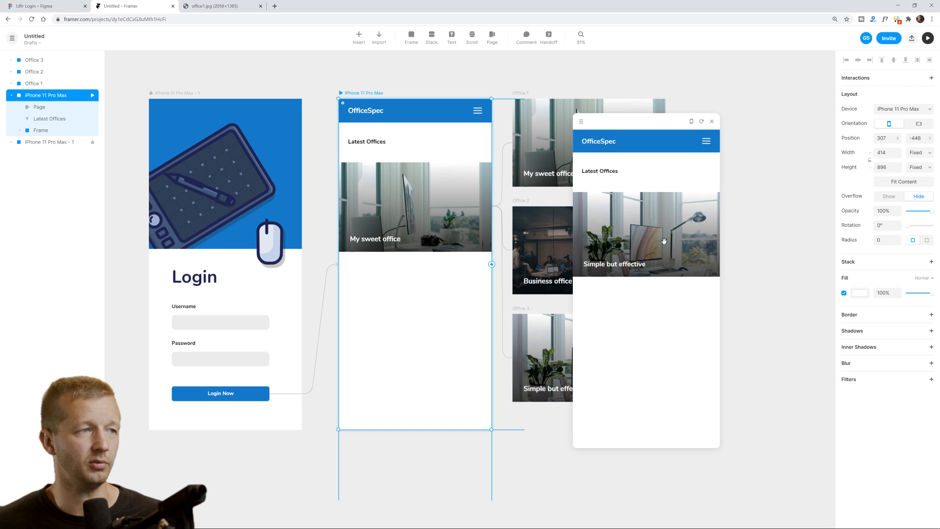
click(712, 122)
Set the Page carousel Direction to vertical and preview swiping up through the cards.
click(595, 231)
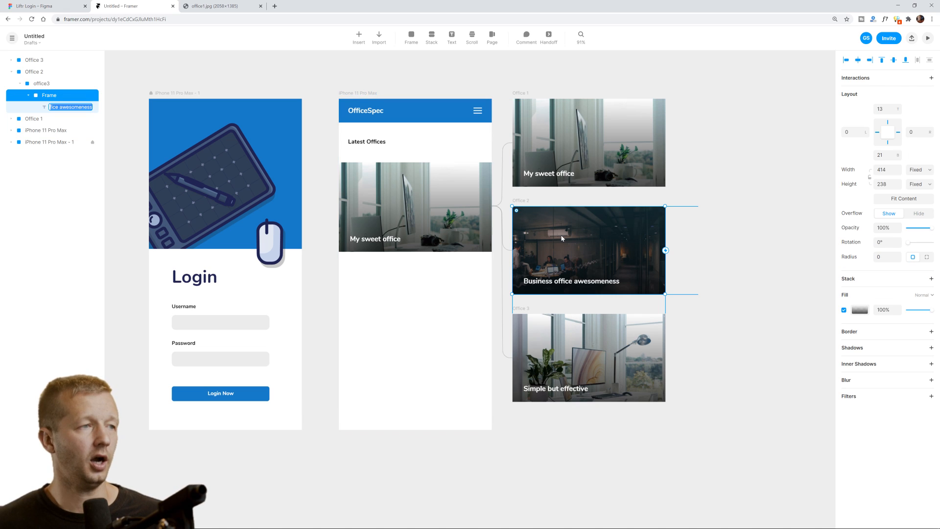
click(463, 200)
click(920, 279)
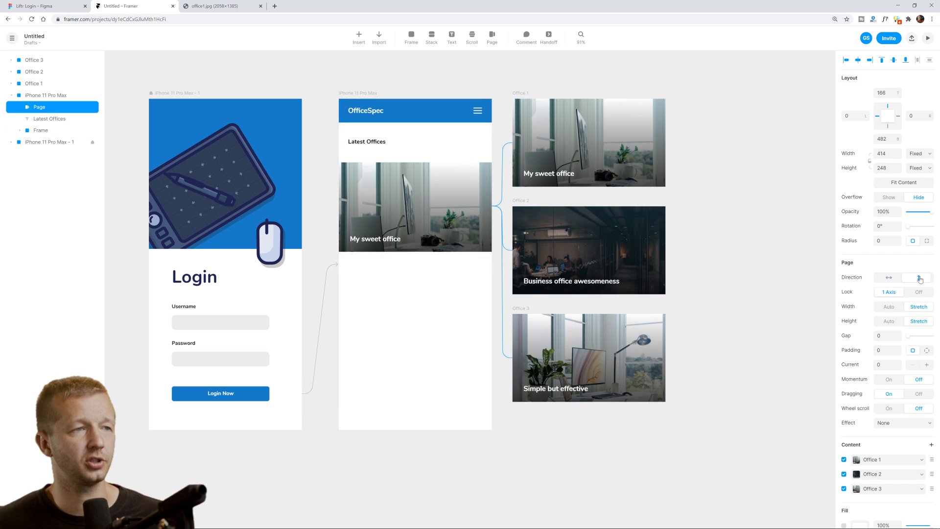
click(927, 39)
drag(663, 237, 661, 187)
drag(659, 250, 673, 282)
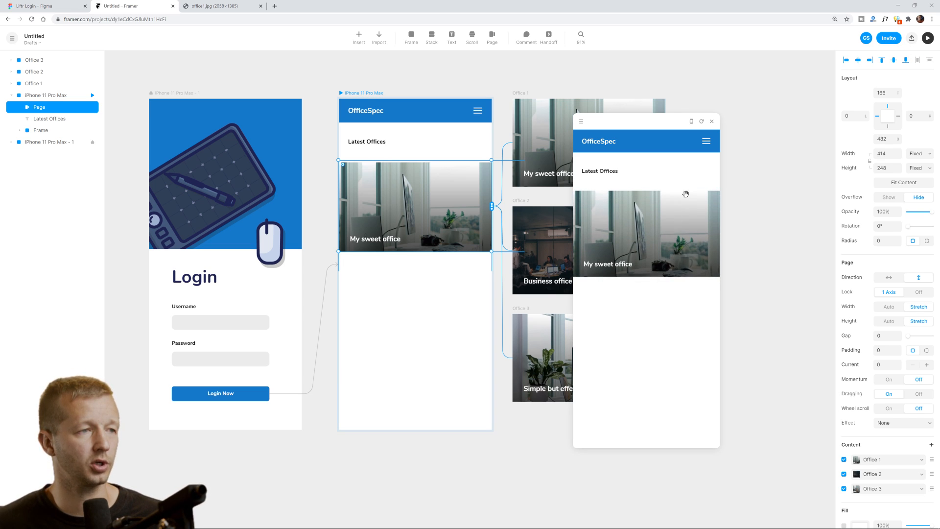
click(712, 123)
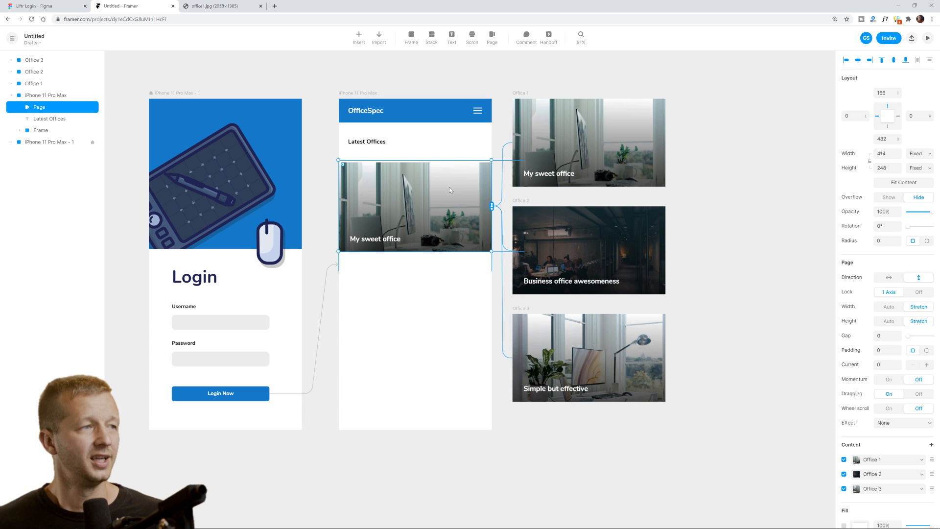
Apply the Cube effect and preview the cube rotating between office cards in a resized window.
click(891, 423)
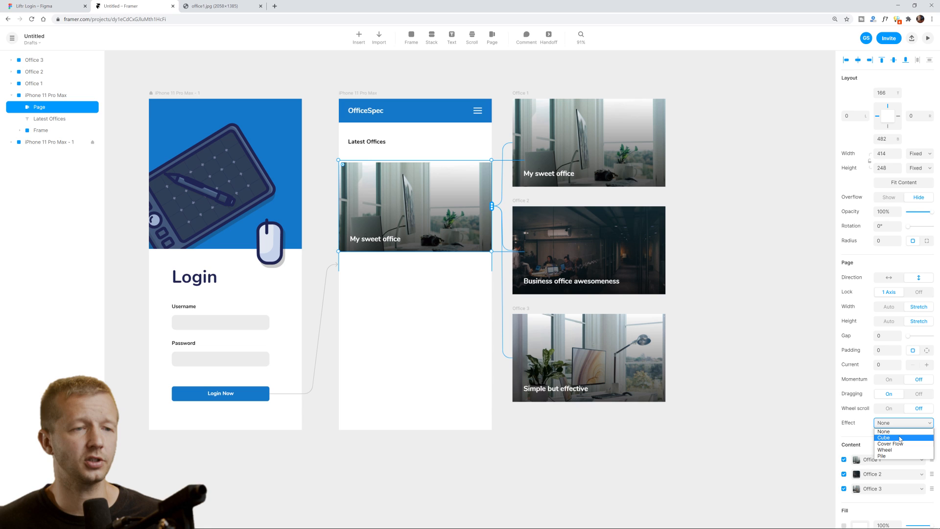
click(900, 438)
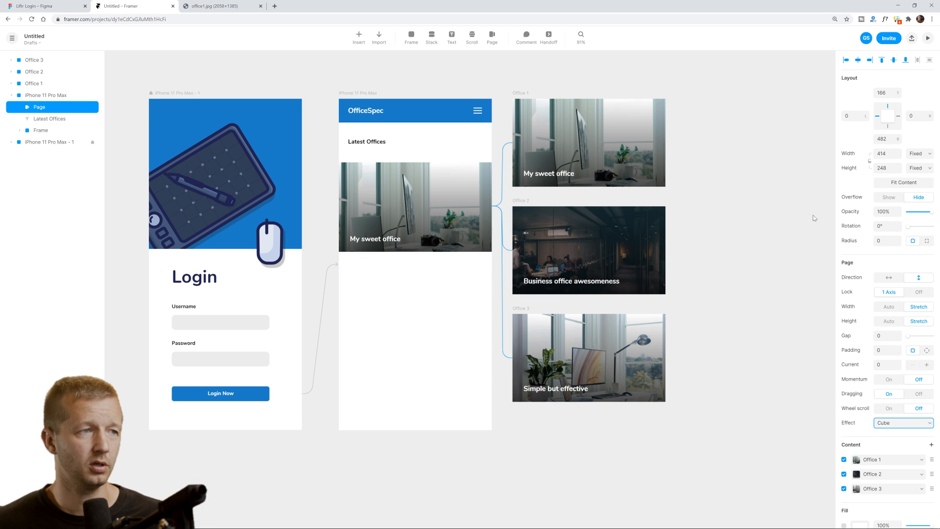
click(928, 38)
drag(665, 238, 677, 180)
drag(717, 115, 816, 58)
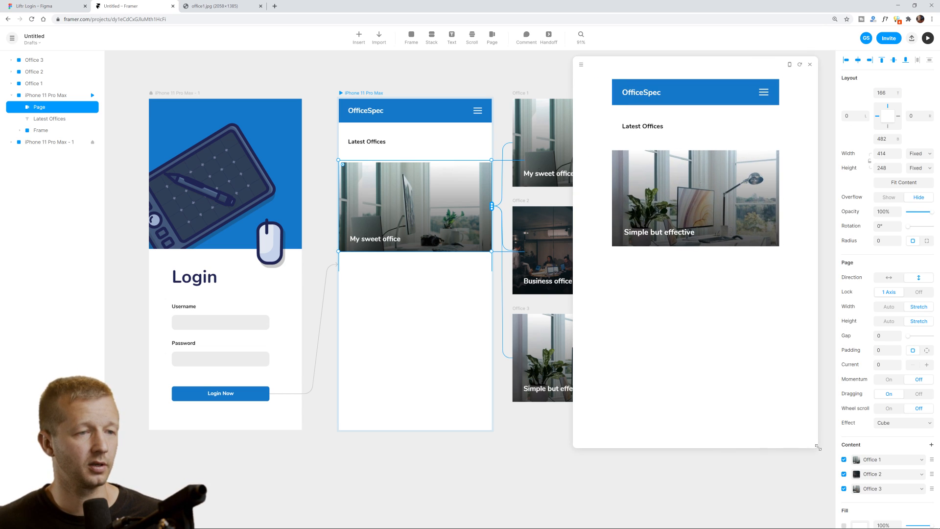
drag(817, 447, 730, 459)
drag(673, 191, 677, 268)
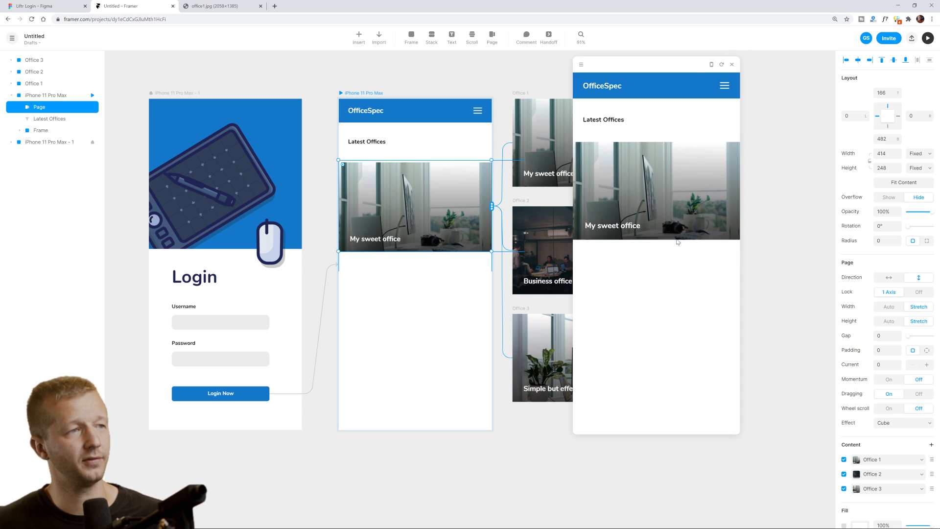
drag(672, 213, 691, 131)
drag(687, 178, 686, 263)
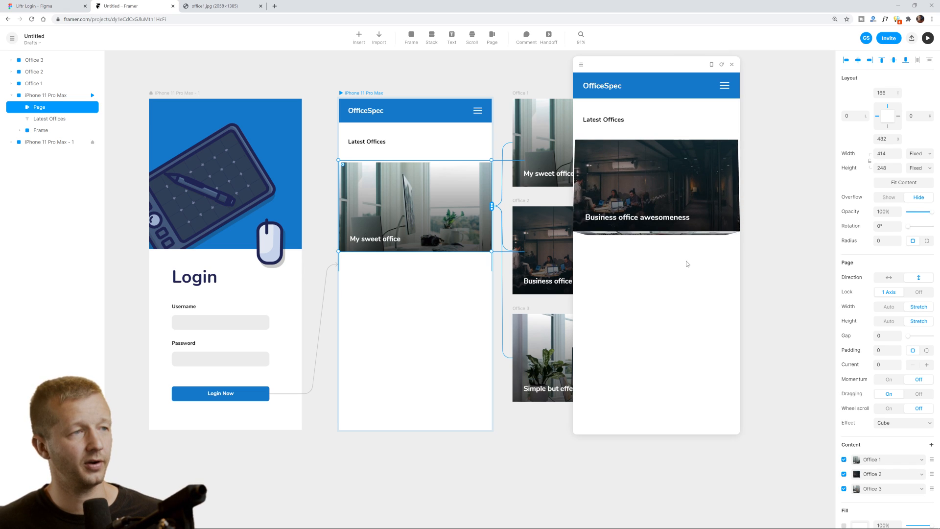
drag(687, 178, 679, 286)
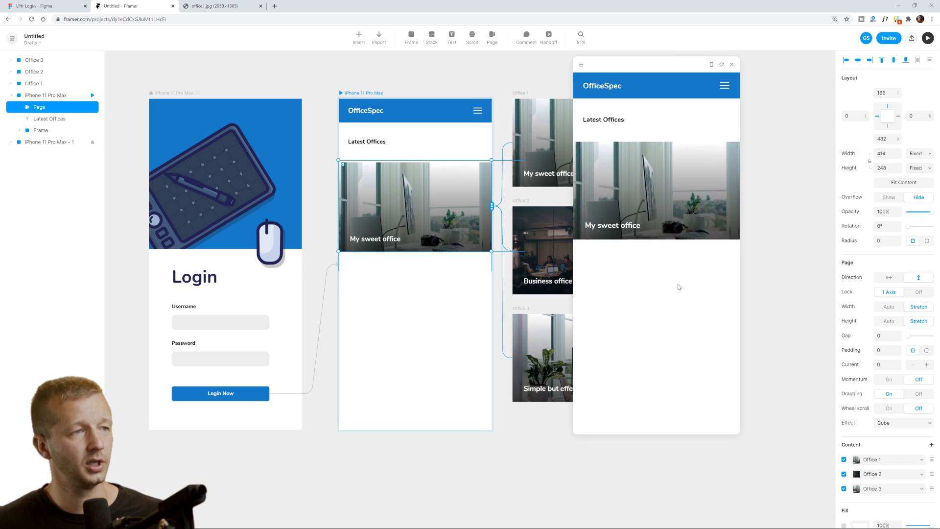
click(733, 65)
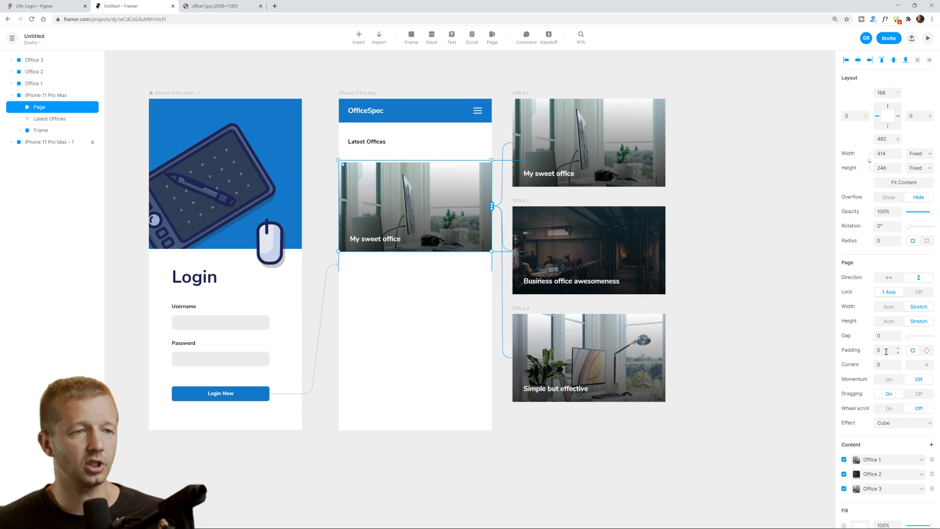
Set Effect to None, Direction to horizontal, padding to 16 and gap to 8.
click(889, 424)
click(886, 432)
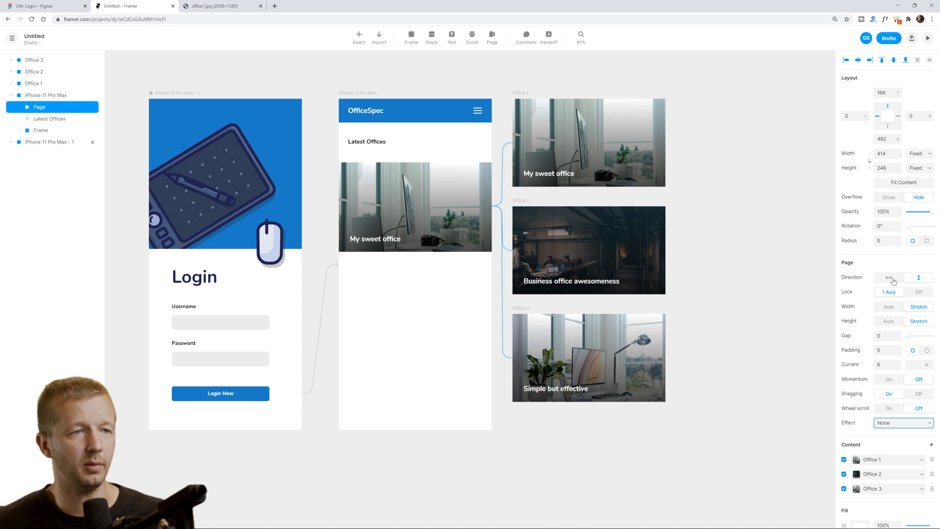
click(893, 280)
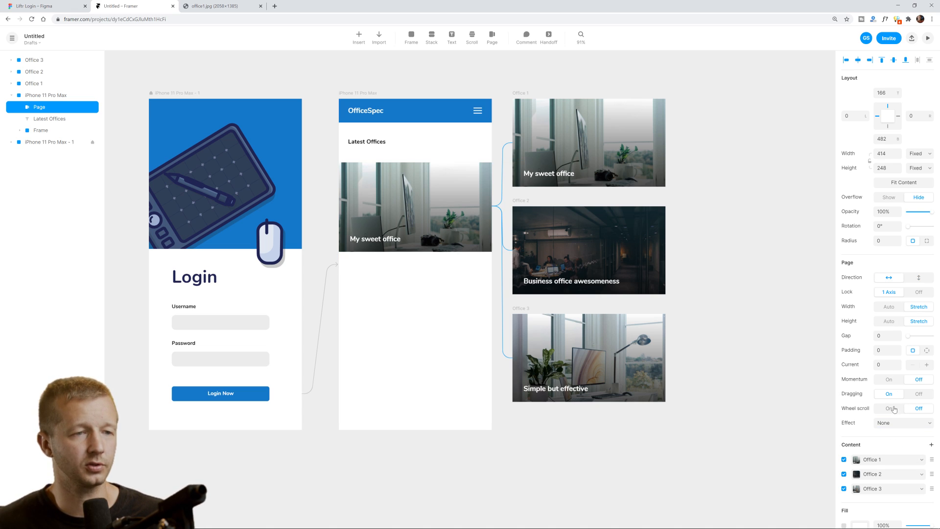
click(899, 349)
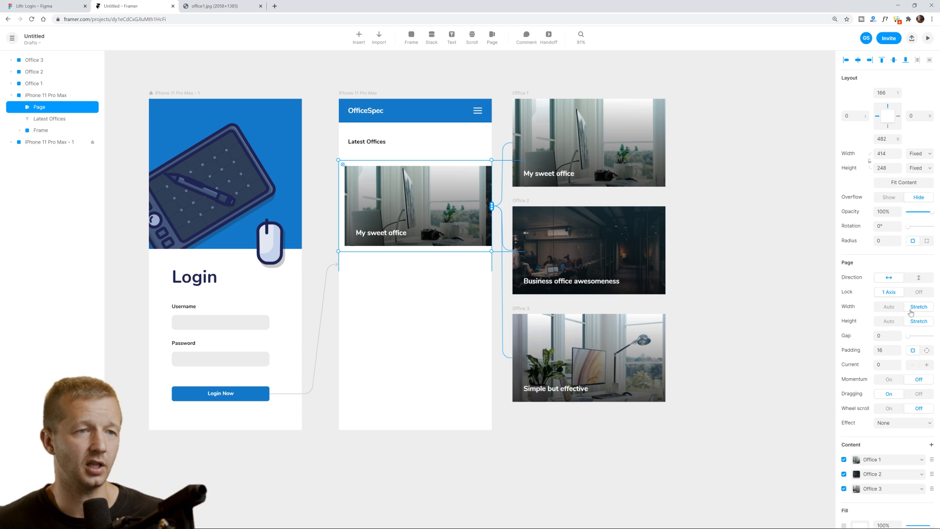
drag(908, 338, 911, 338)
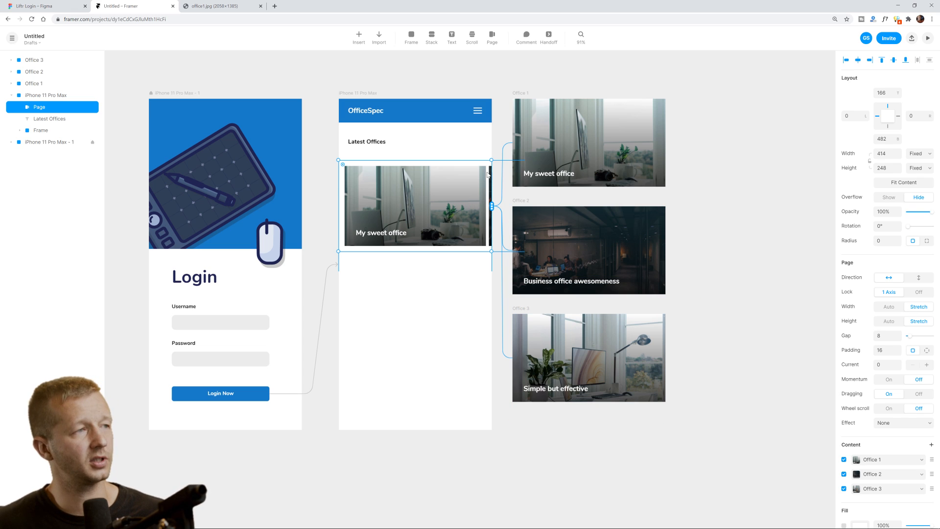
Switch the carousel to per-side padding and set the left padding to 0.
click(742, 208)
click(428, 205)
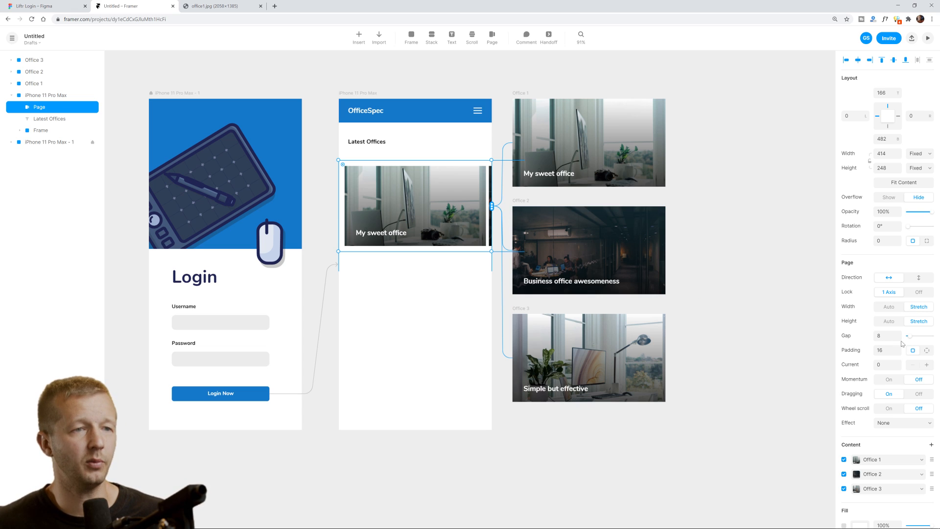
click(926, 351)
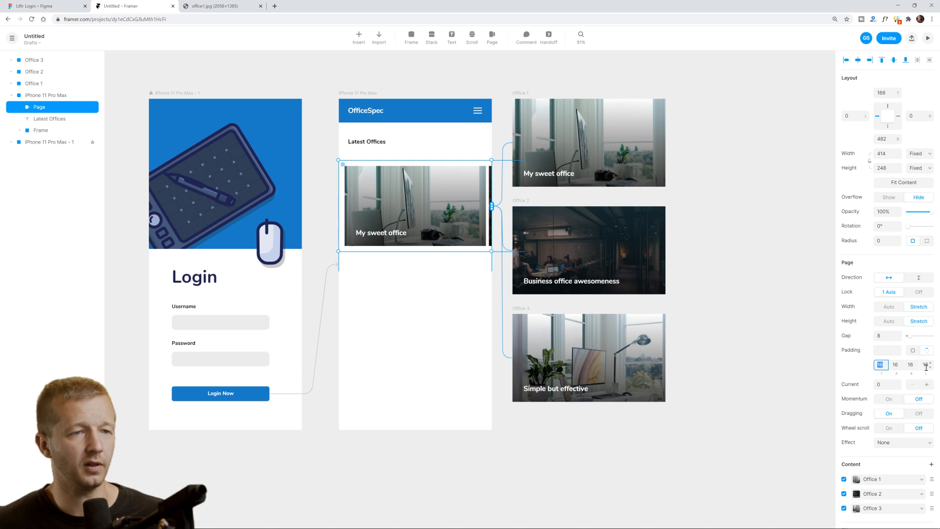
click(925, 365)
text(0)
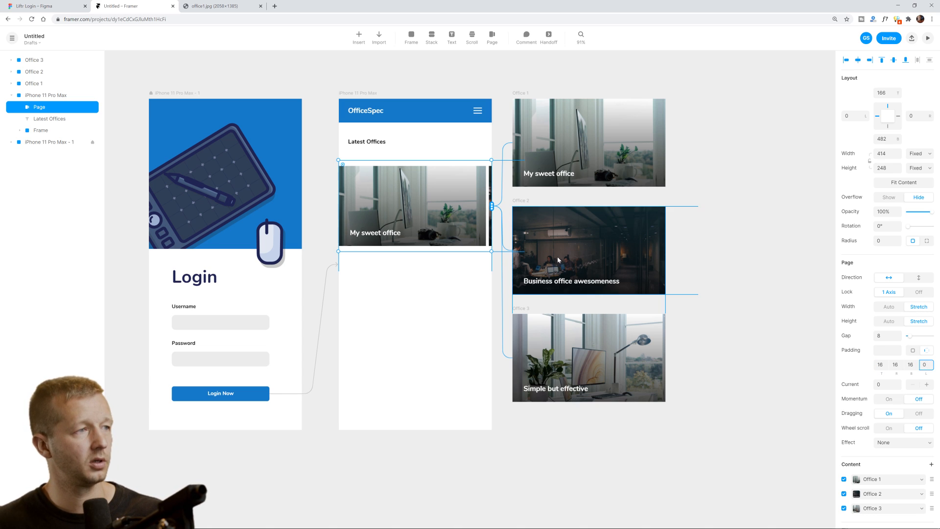
click(511, 268)
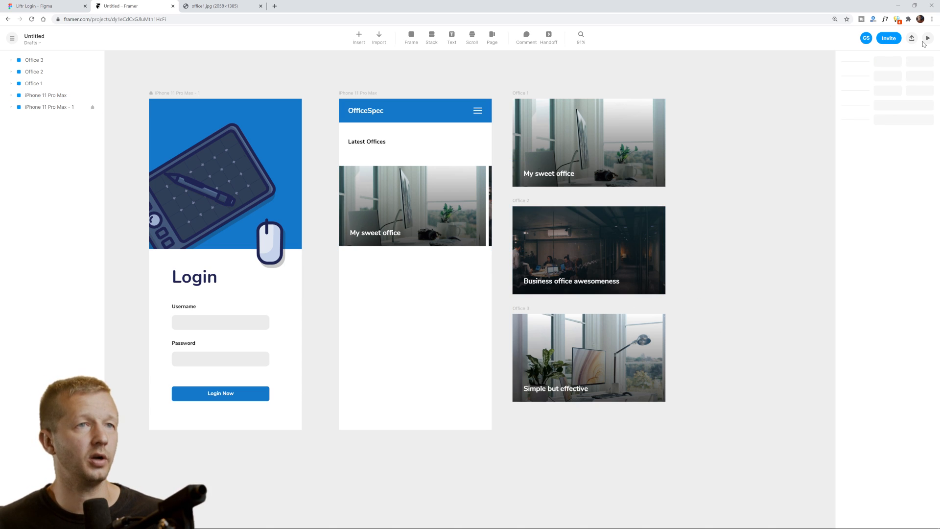
Preview the carousel swiping to Business office and back to My sweet office.
click(926, 40)
drag(688, 201, 709, 196)
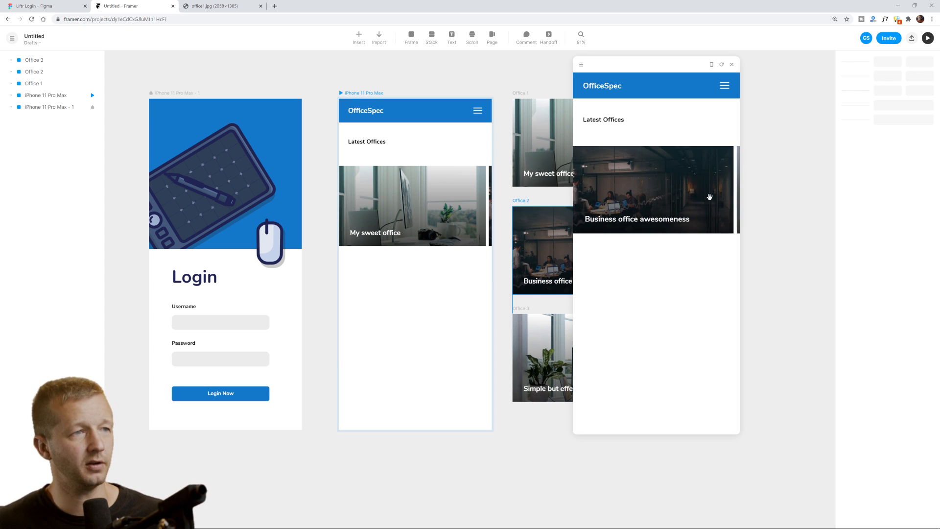
drag(628, 196, 696, 204)
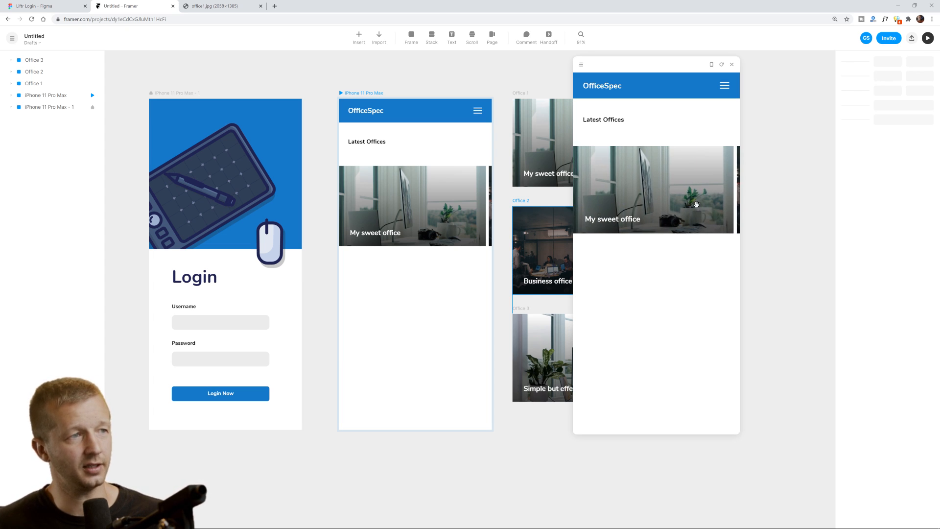
click(732, 65)
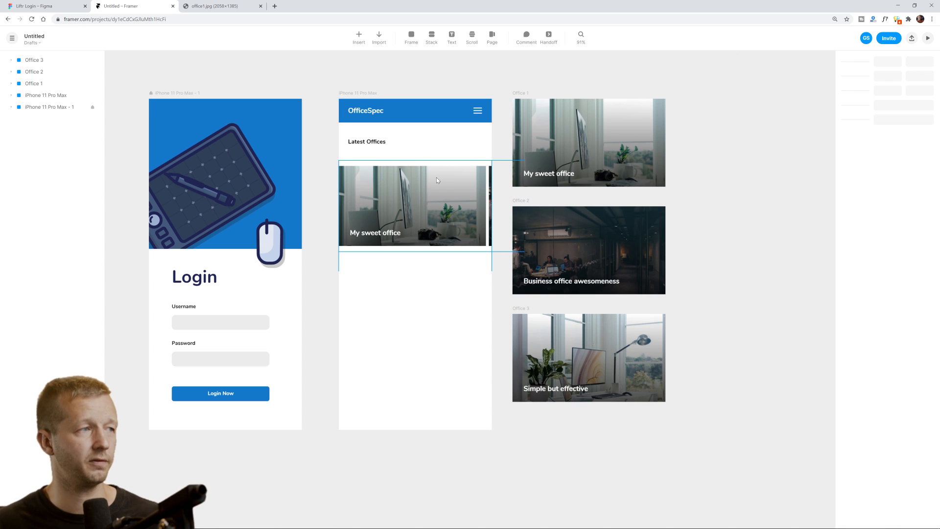
click(437, 178)
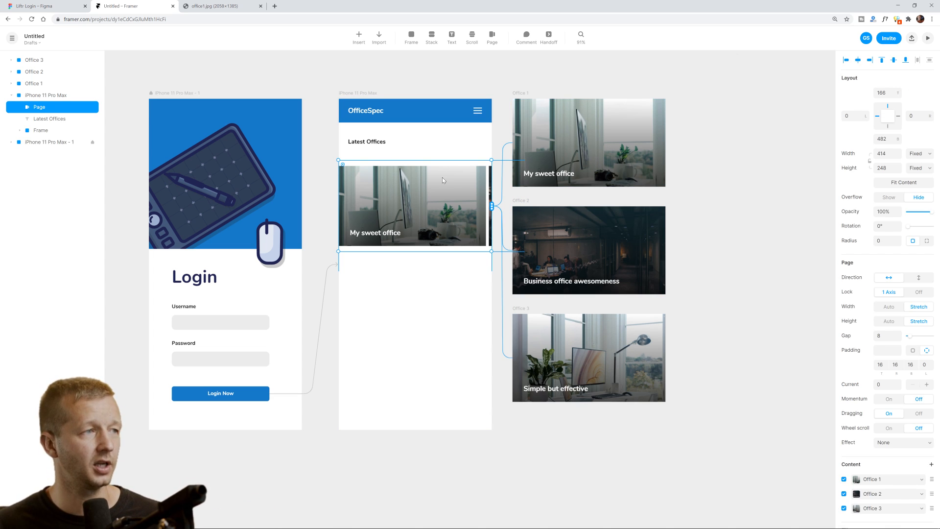
Set carousel padding to 0 and test the Cube and Cover Flow effects in preview.
click(876, 337)
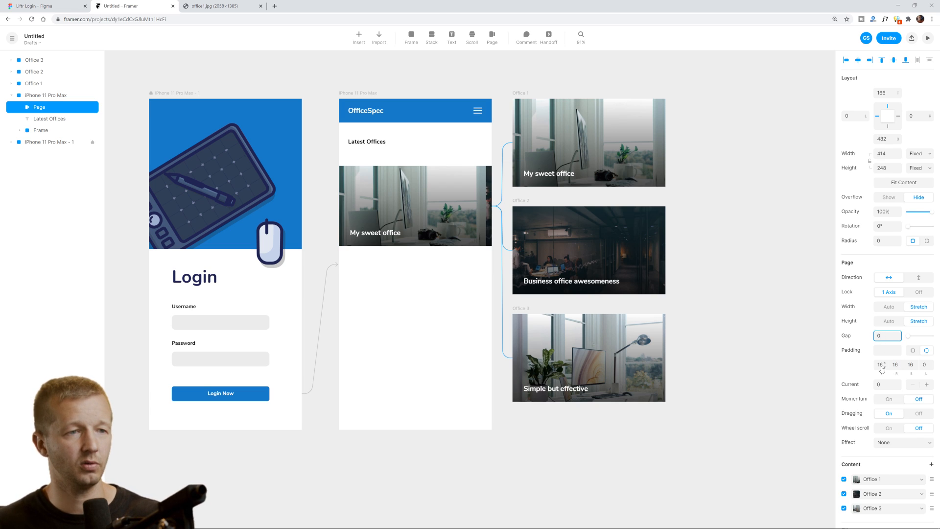
click(913, 351)
text(0)
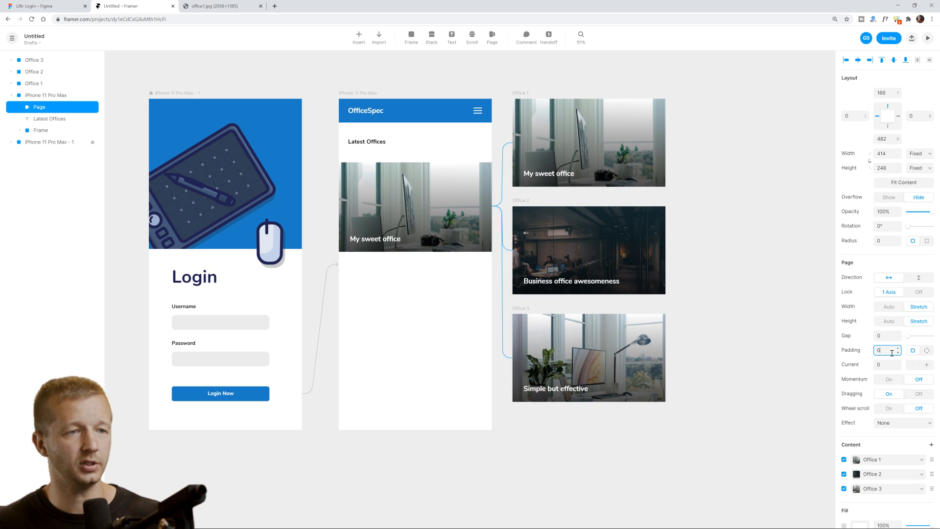
click(907, 421)
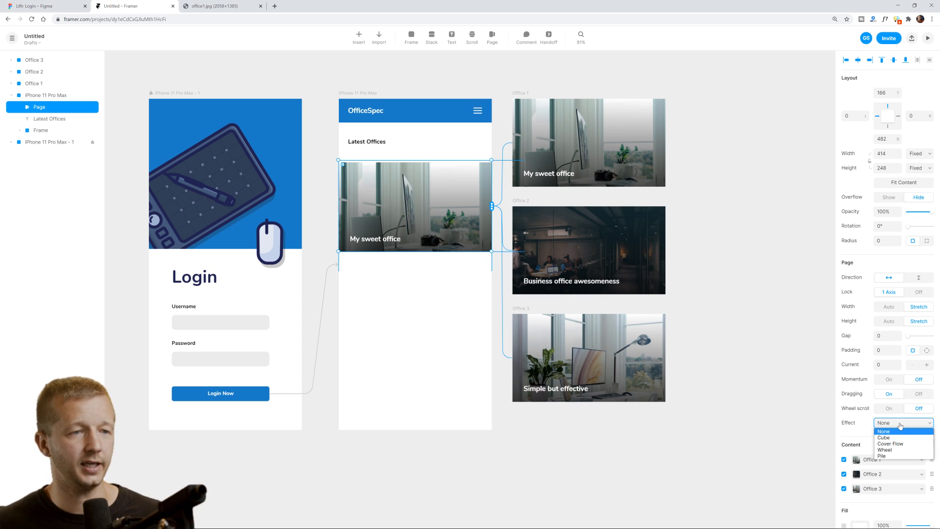
click(900, 435)
click(896, 425)
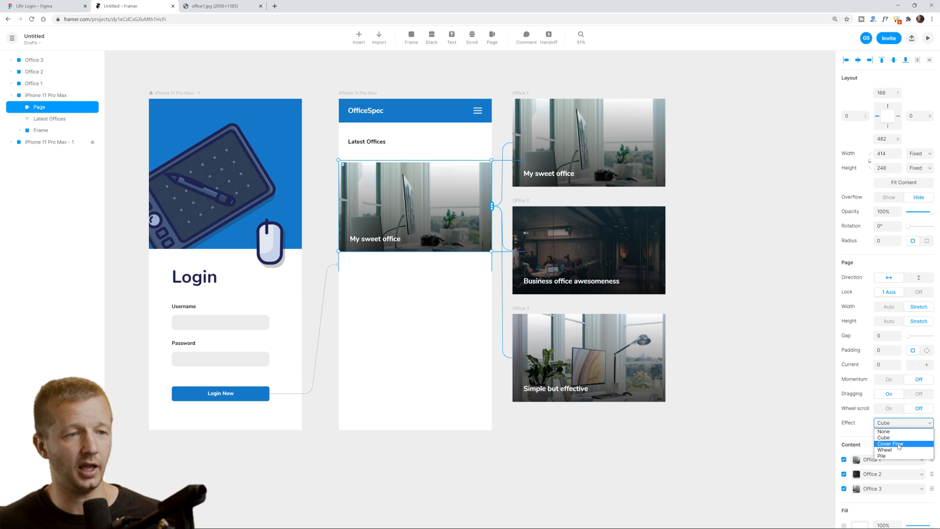
click(900, 444)
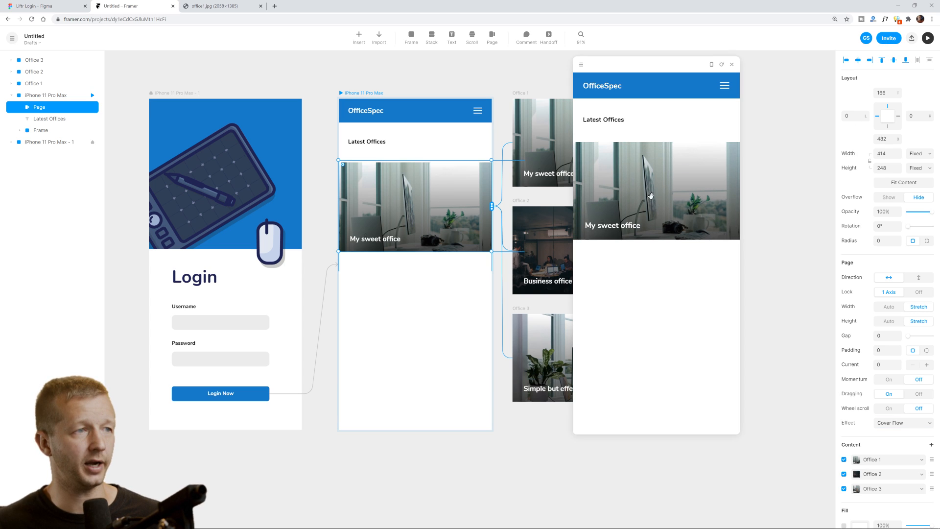
drag(705, 214, 634, 214)
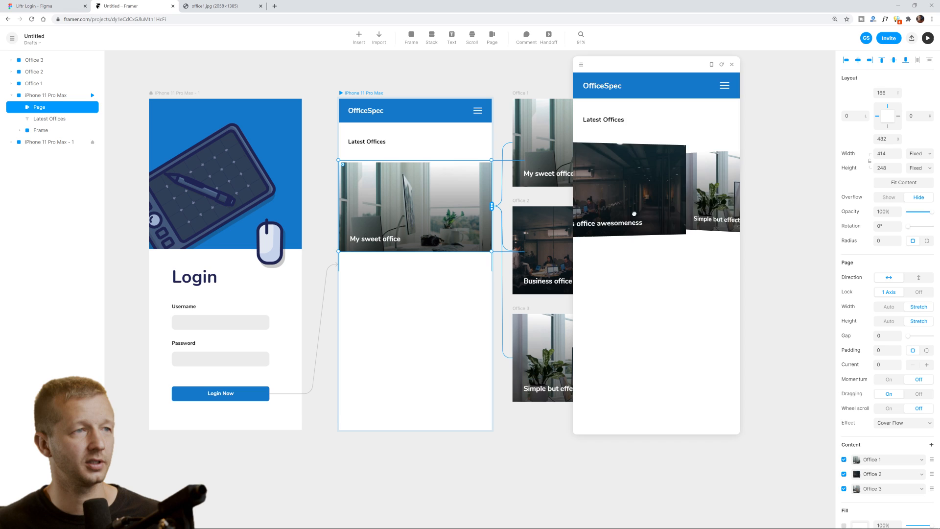
click(733, 64)
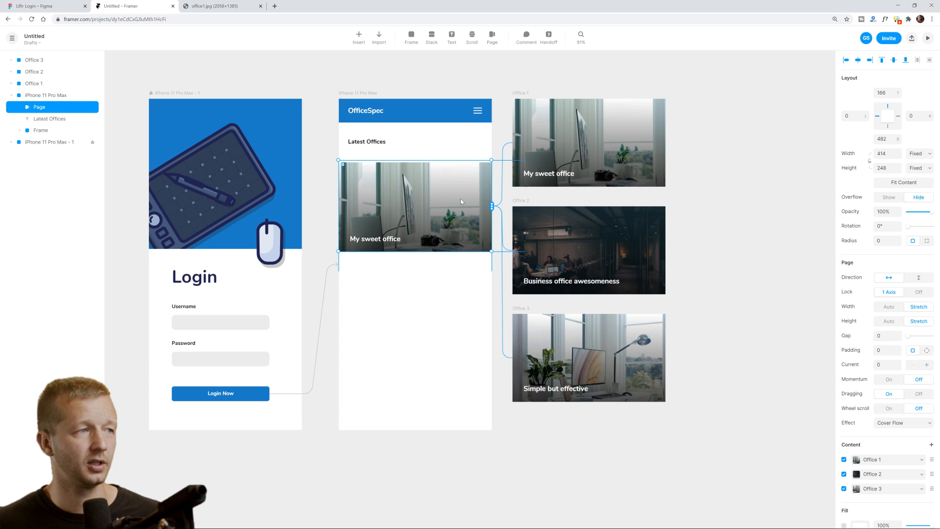
Try the Wheel effect, flipping through the office cards in preview.
click(906, 423)
click(903, 447)
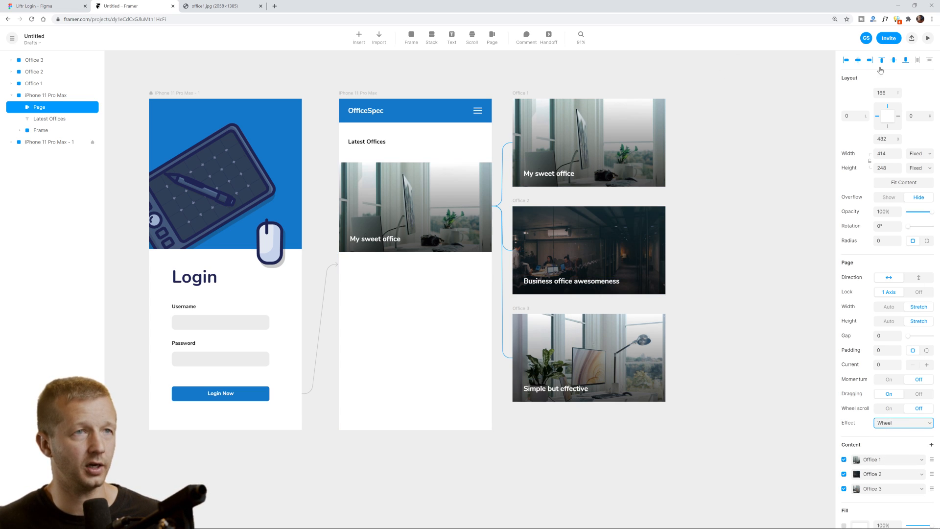
click(928, 38)
drag(678, 211, 711, 208)
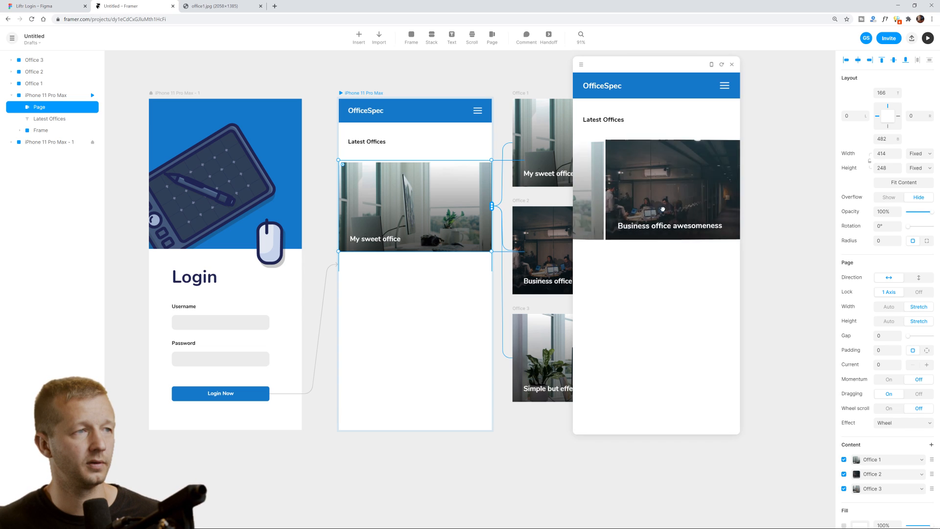
drag(617, 208, 715, 208)
click(731, 64)
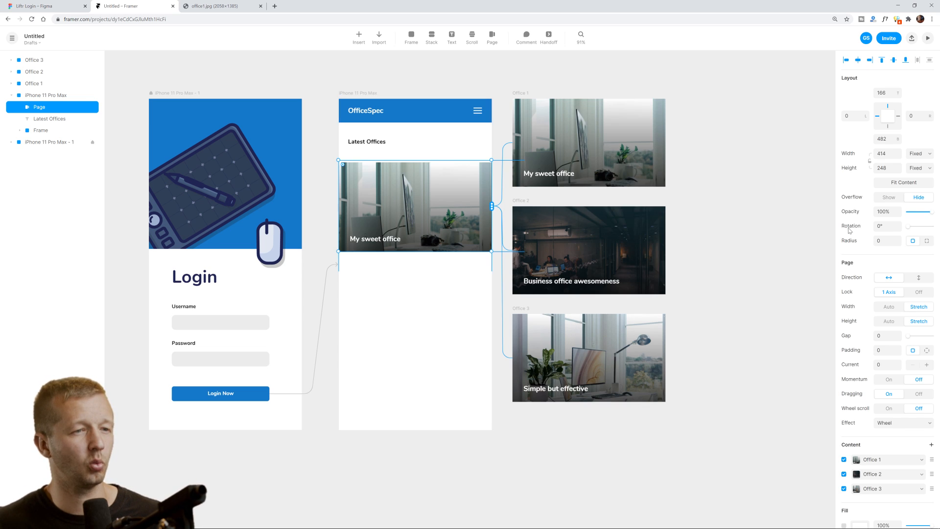
Switch the effect to Pile and preview swiping between the office cards.
click(904, 423)
click(889, 455)
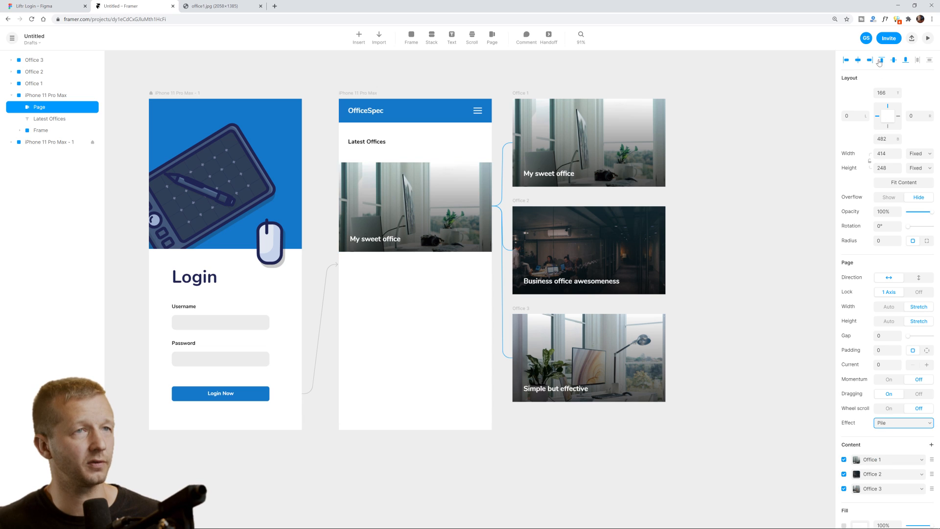
click(929, 38)
drag(678, 193, 701, 196)
Set the effect to Cube and preview swiping to Business office awesomeness.
click(732, 64)
click(890, 423)
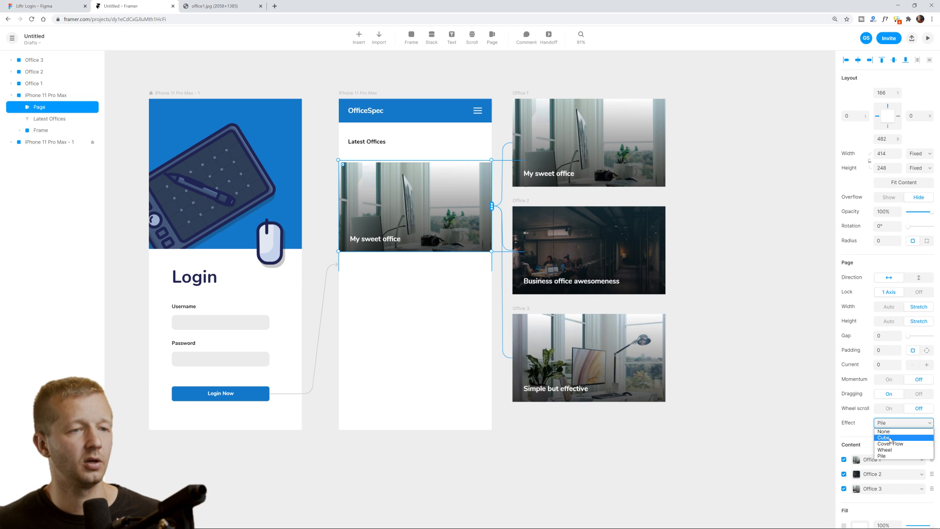
click(891, 440)
click(751, 249)
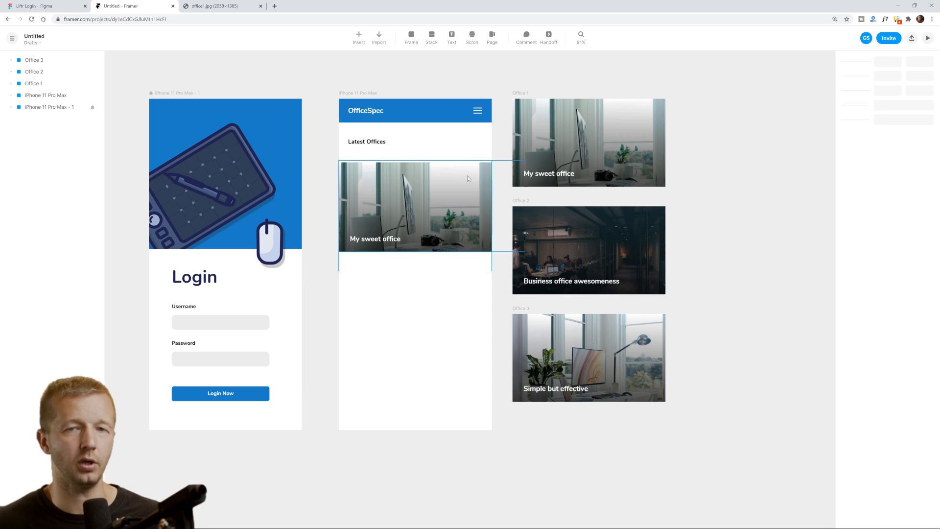
click(930, 39)
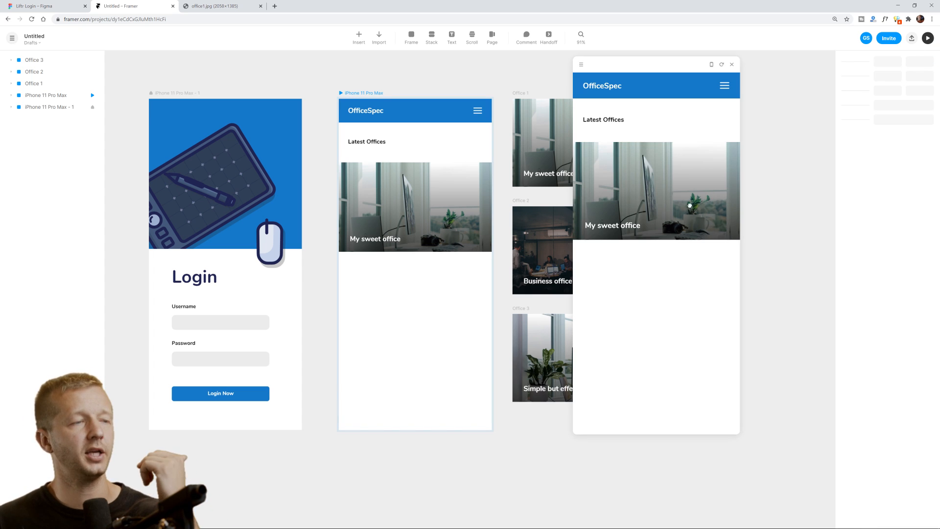
drag(691, 206, 580, 211)
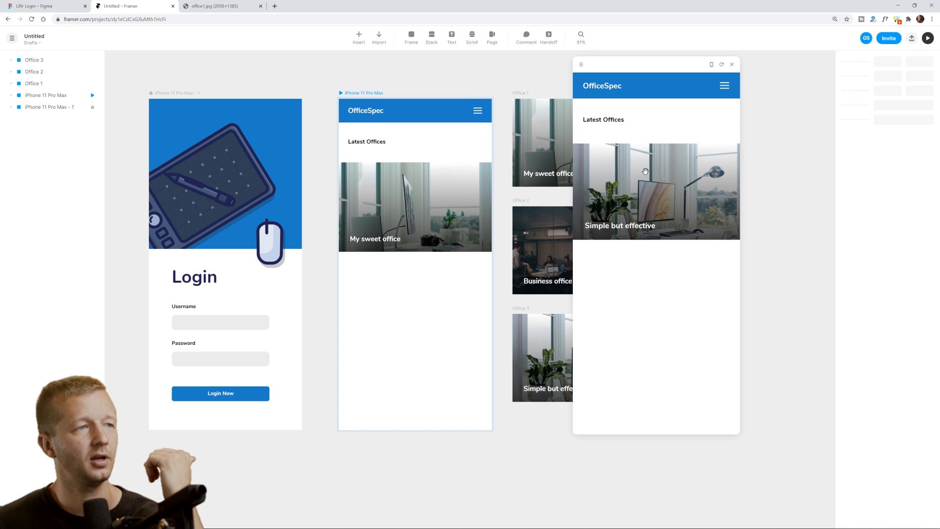
click(732, 64)
Make the carousel scroll vertically and preview swiping the cube through the cards.
click(442, 189)
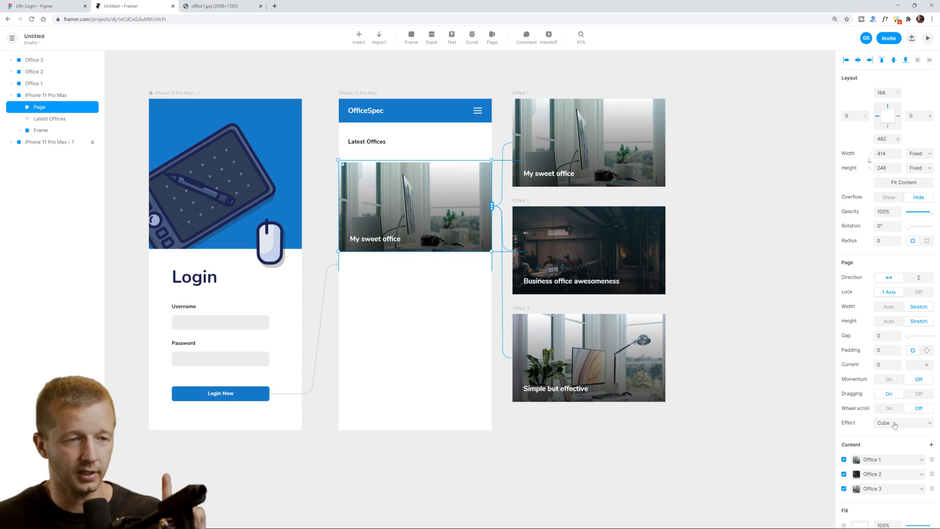
click(916, 278)
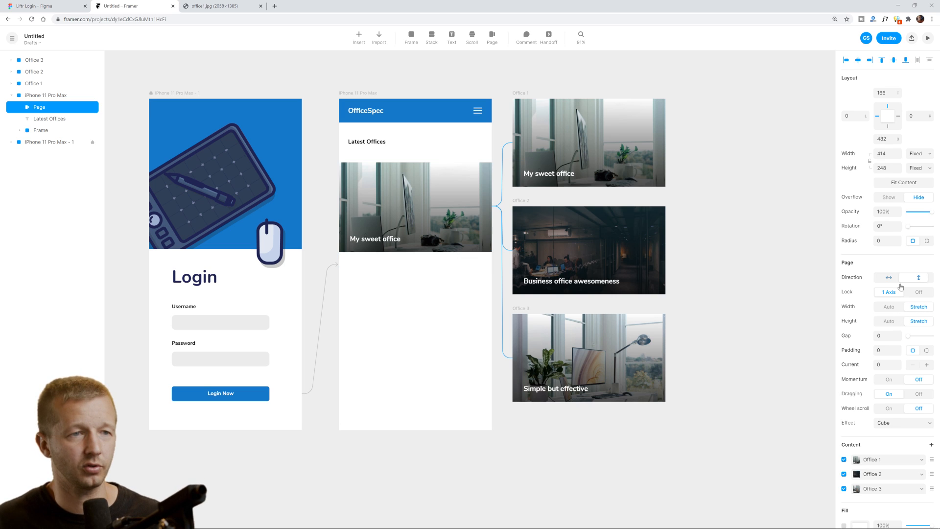
click(928, 38)
drag(647, 182, 658, 121)
drag(666, 196, 667, 260)
drag(681, 161, 674, 254)
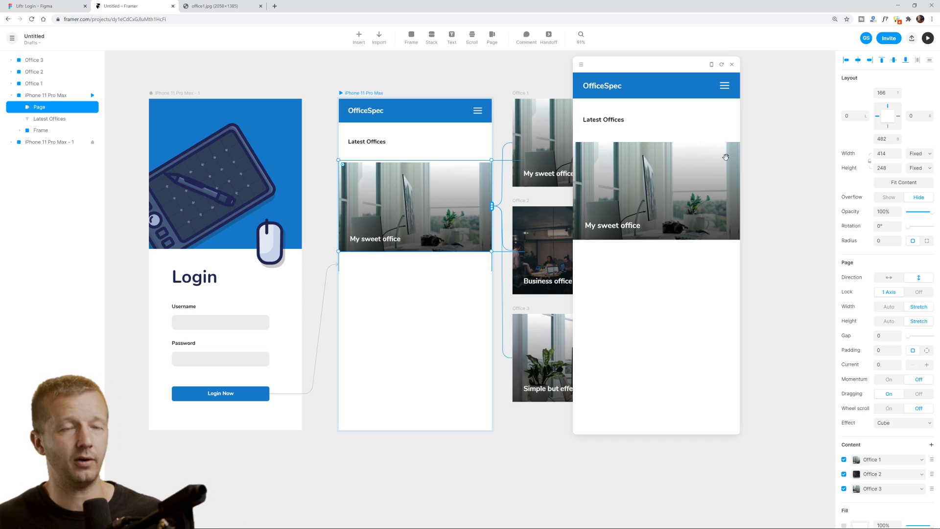
Nudge the carousel up and move the header menu icon next to Latest Offices.
click(732, 64)
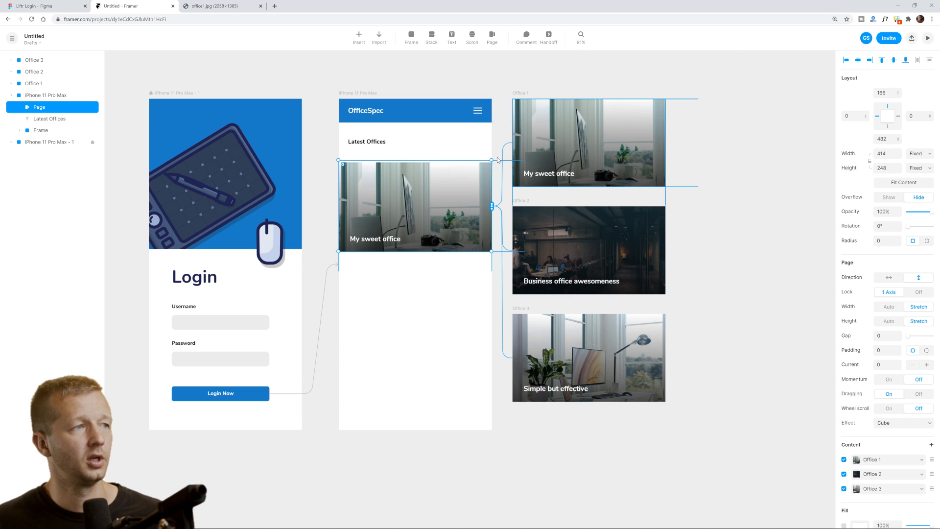
double_click(476, 112)
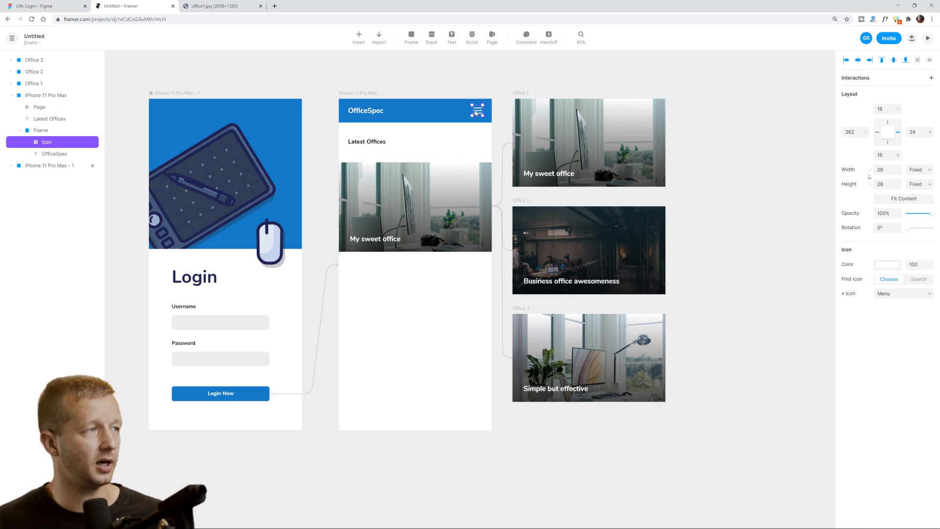
click(364, 180)
drag(364, 180, 371, 144)
double_click(479, 114)
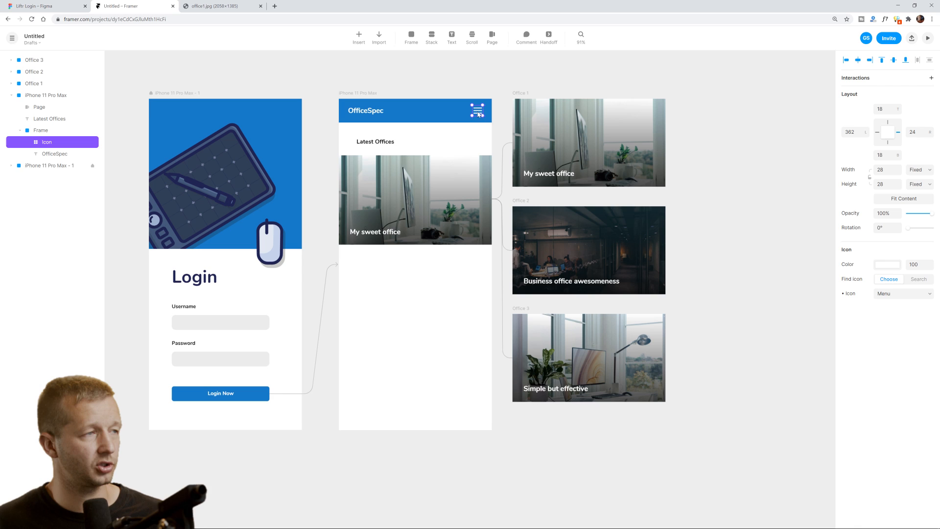
drag(479, 114, 415, 142)
Make the icon black and change it to the Watch icon.
click(887, 265)
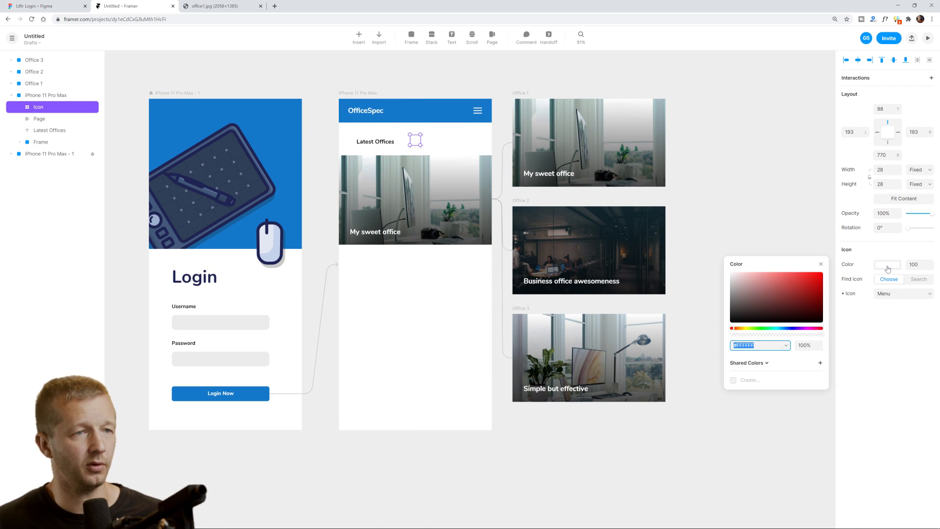
click(774, 306)
drag(773, 308, 725, 341)
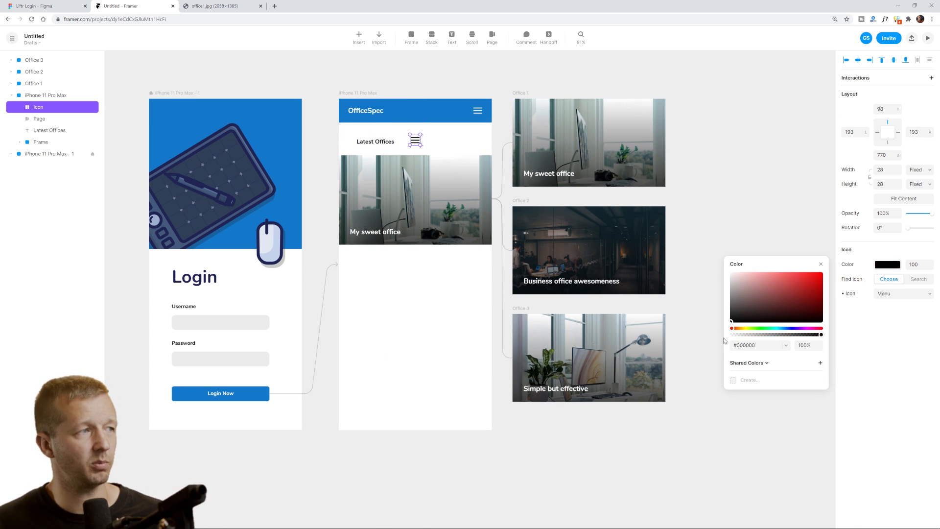
click(881, 331)
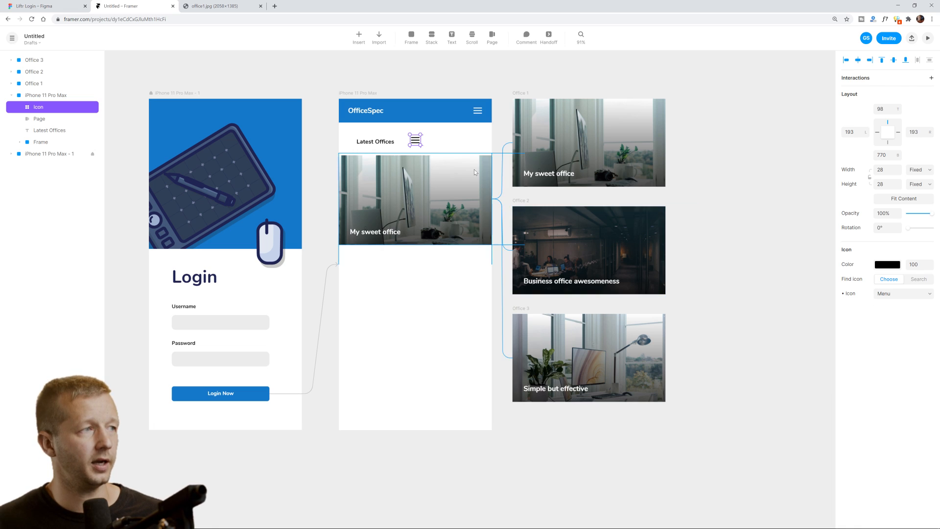
click(891, 296)
key(w)
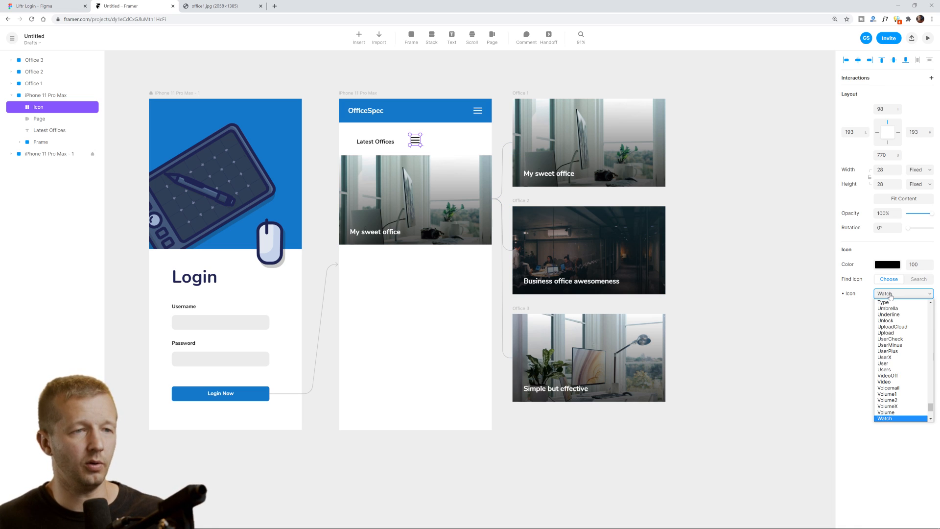
click(891, 418)
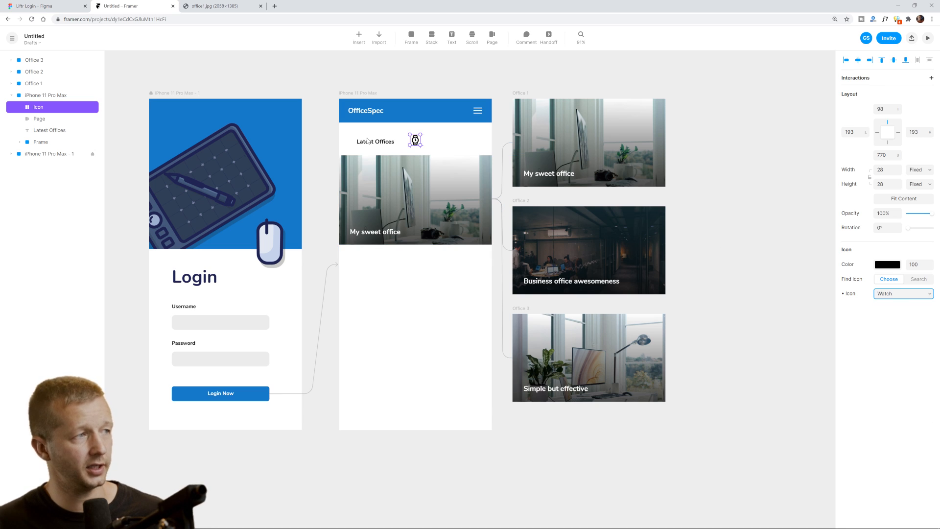
Position the watch icon just before Latest Offices, nudged up 2 px.
scroll(351, 137, up, 5)
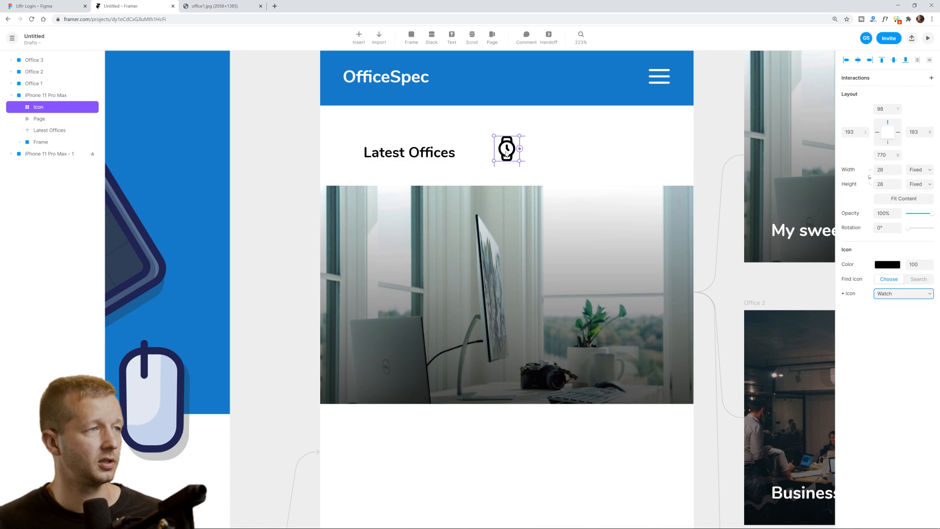
drag(514, 150, 358, 145)
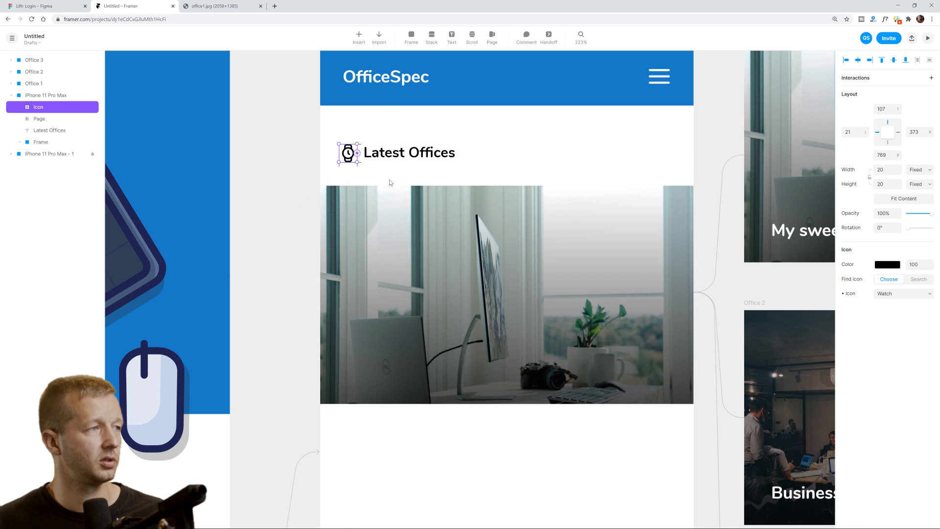
key(Up)
key(Up)
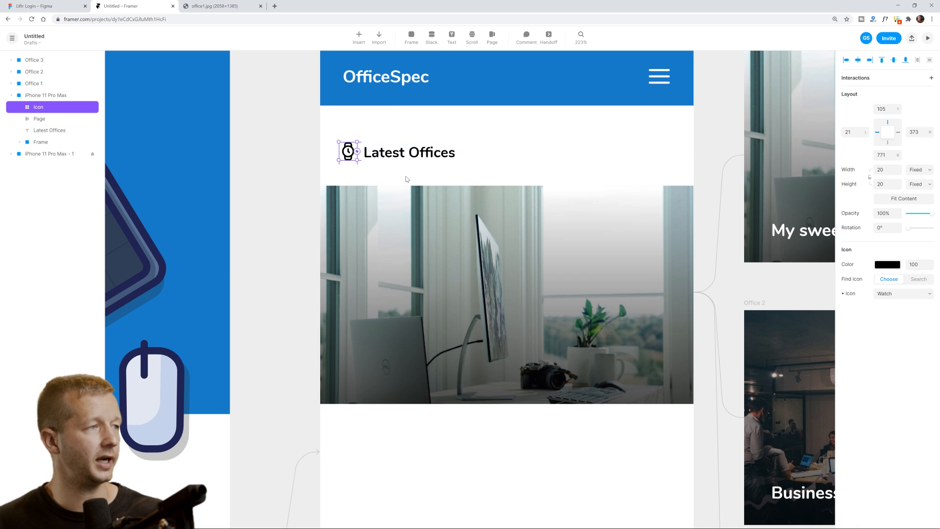
key(Escape)
scroll(630, 183, down, 5)
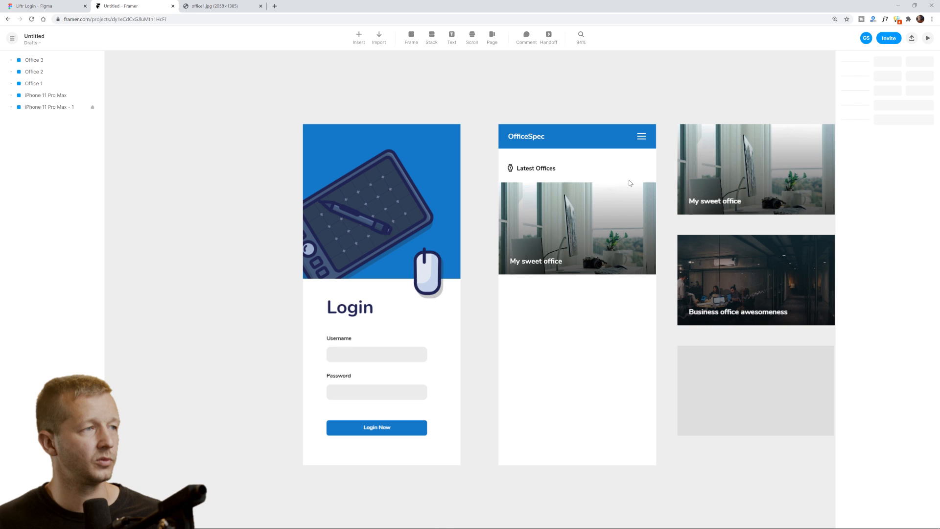
drag(661, 228, 533, 236)
click(424, 175)
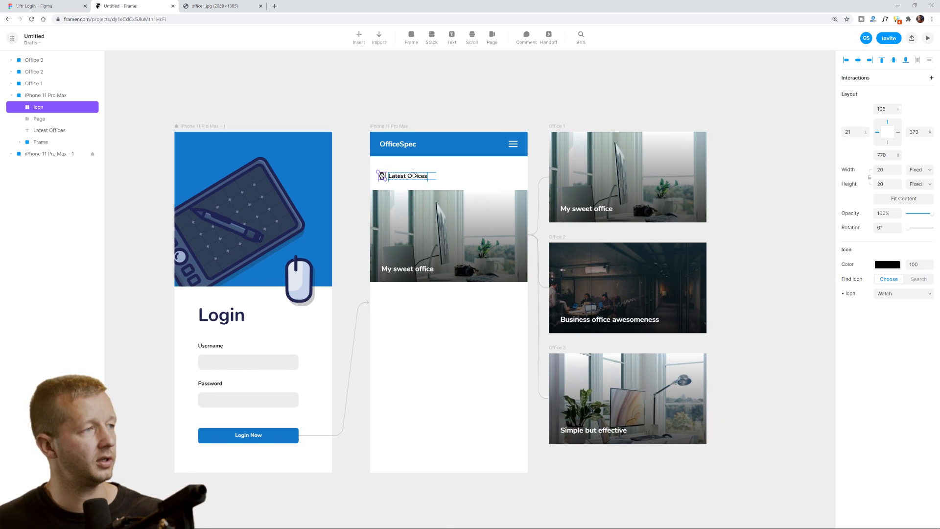
key(Escape)
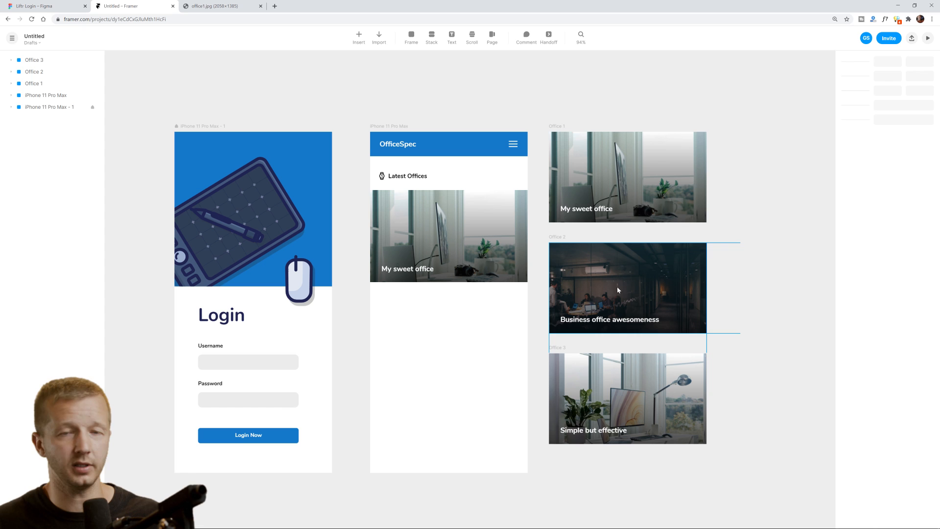
Add an iPhone 11 Pro Max frame and place it beside the office cards.
click(381, 128)
click(590, 110)
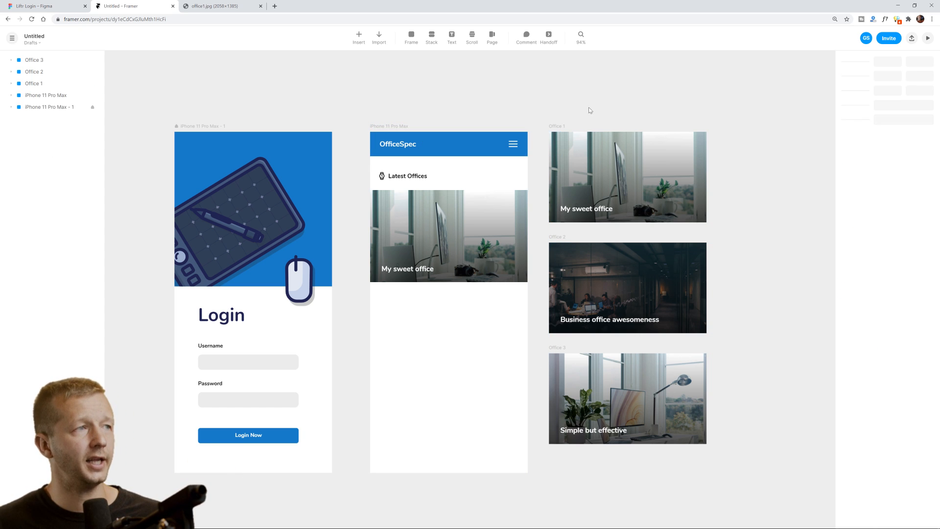
click(411, 36)
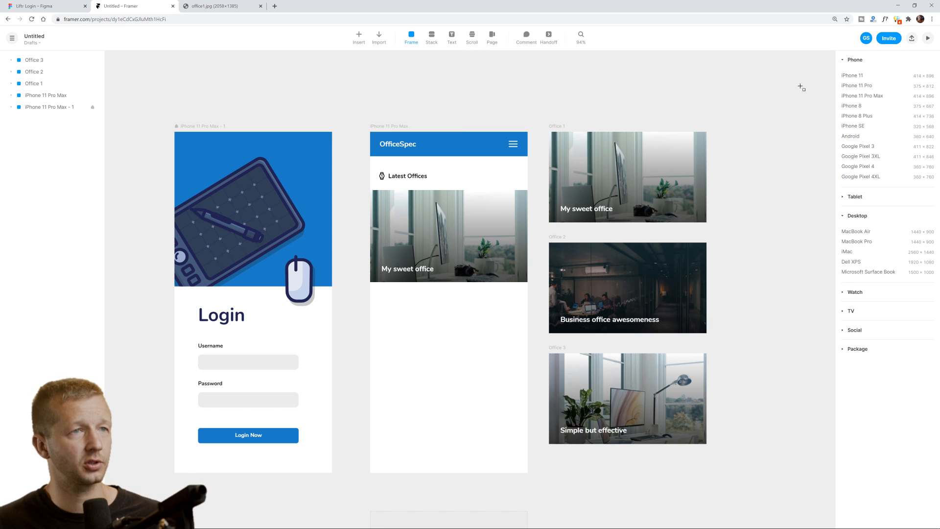
click(857, 97)
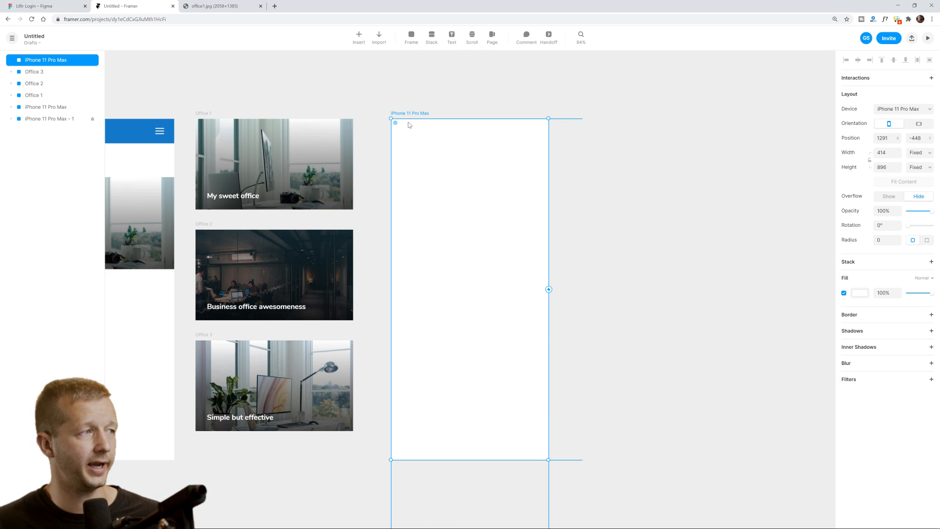
click(368, 97)
drag(396, 98, 624, 116)
click(558, 104)
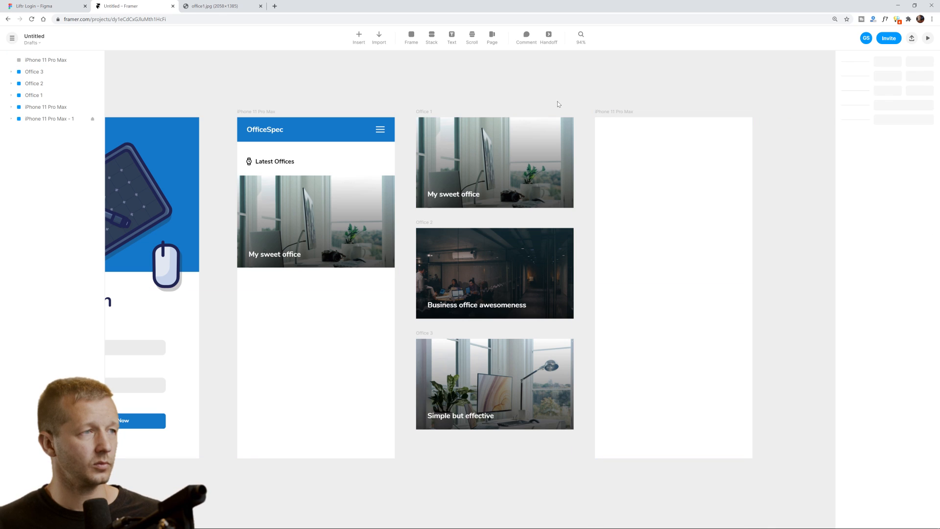
Move the office3 Business office awesomeness card to the top of the new screen.
click(466, 198)
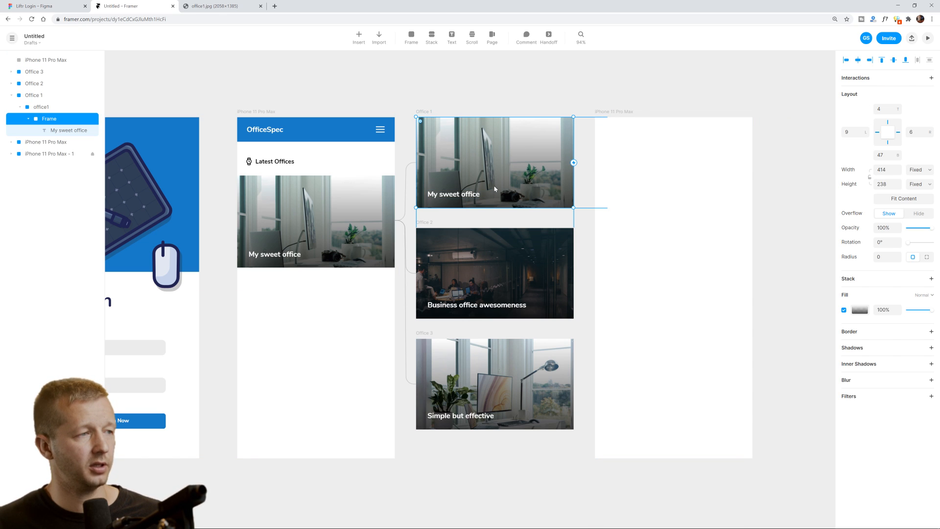
click(504, 265)
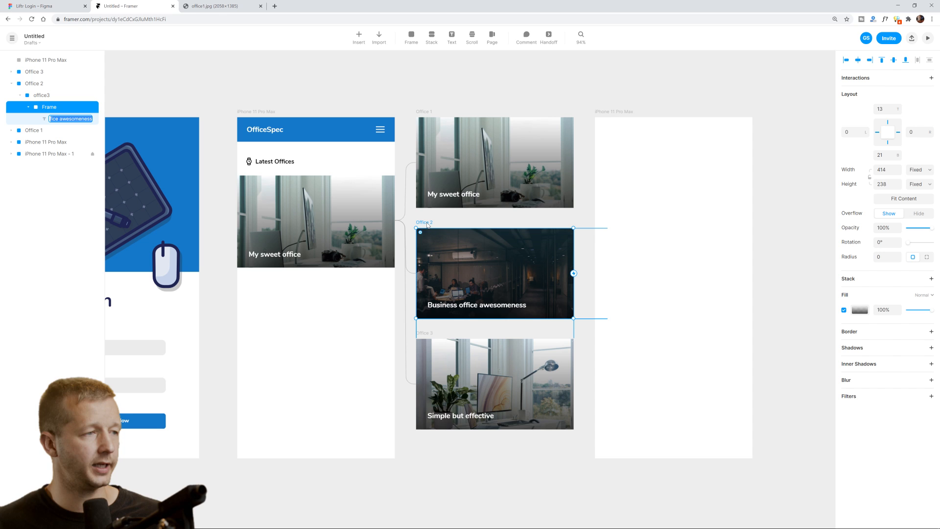
click(464, 278)
drag(506, 234, 515, 267)
mouse_move(518, 343)
mouse_down()
mouse_move(512, 328)
mouse_move(520, 333)
mouse_up()
click(528, 324)
click(519, 267)
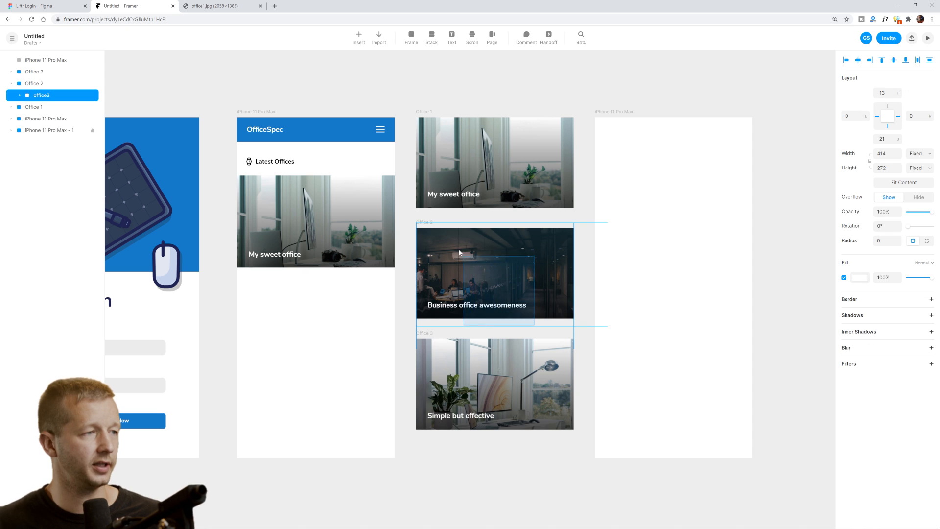
drag(491, 274, 660, 169)
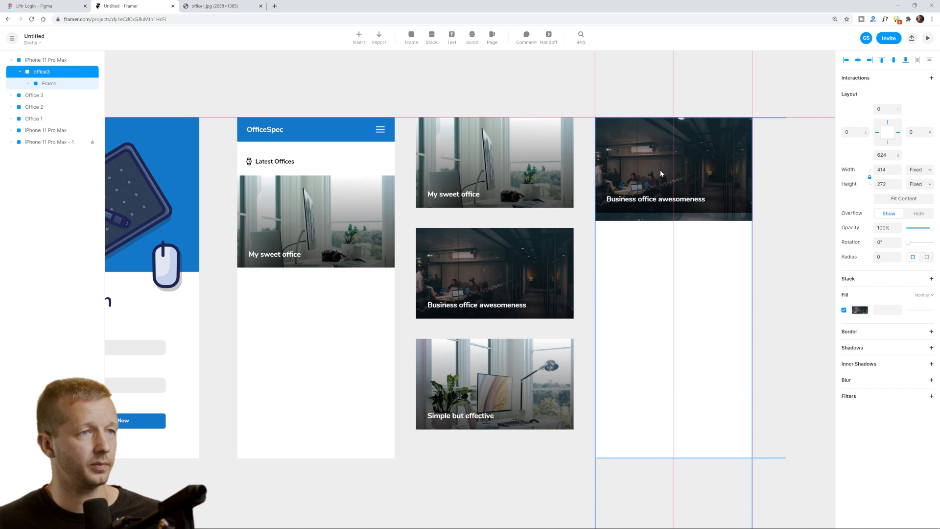
Stretch the card's image frame to fill it, undoing an accidental move off-screen.
click(727, 246)
double_click(728, 216)
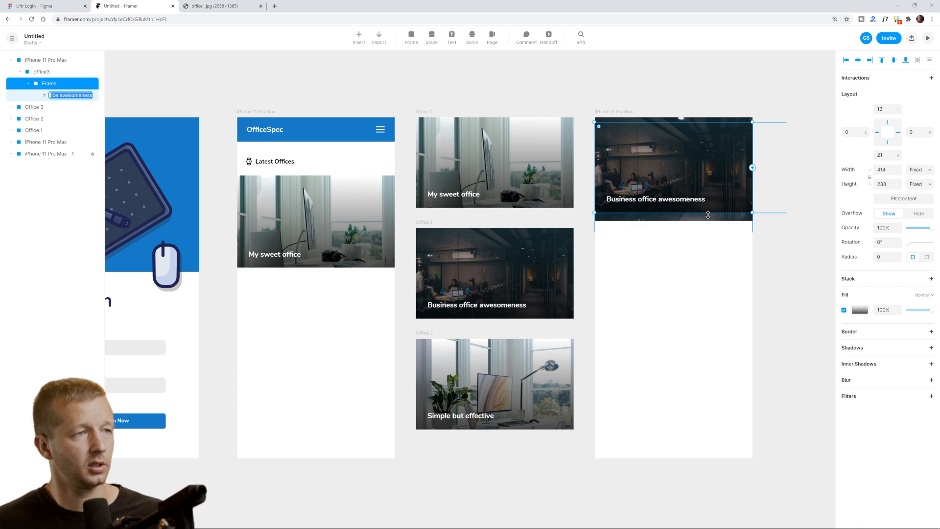
key(Escape)
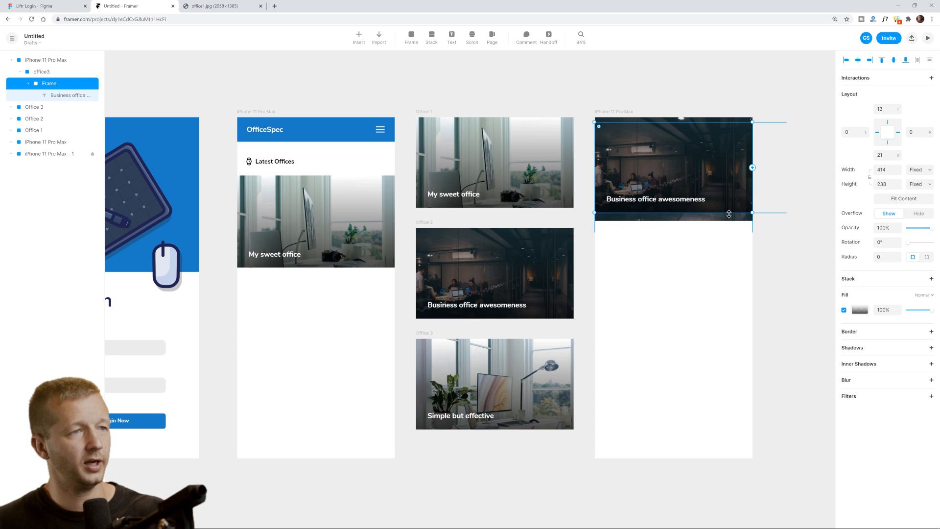
drag(730, 214, 728, 222)
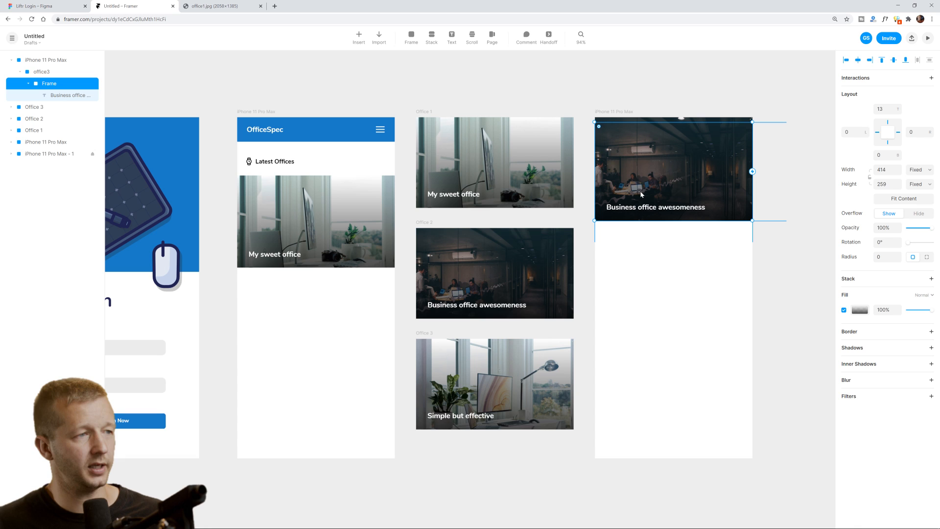
drag(701, 151, 754, 177)
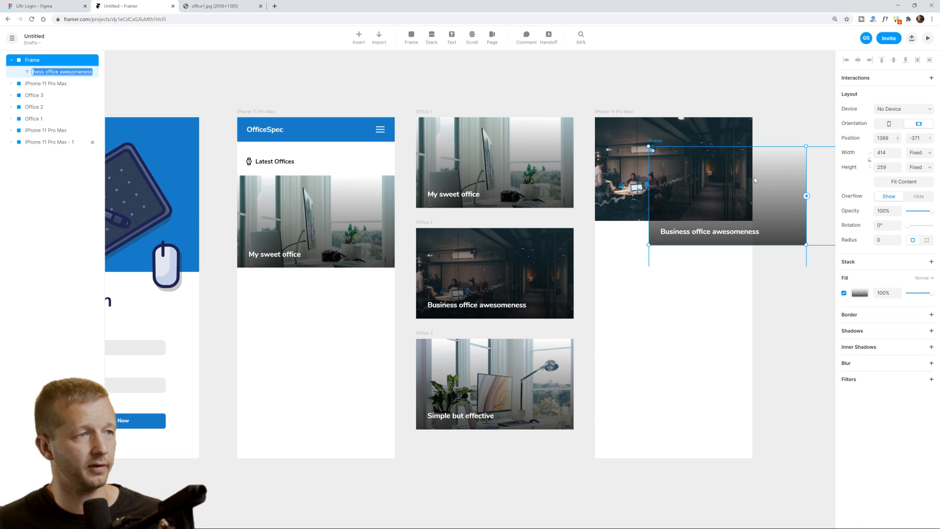
click(702, 95)
key(ctrl+z)
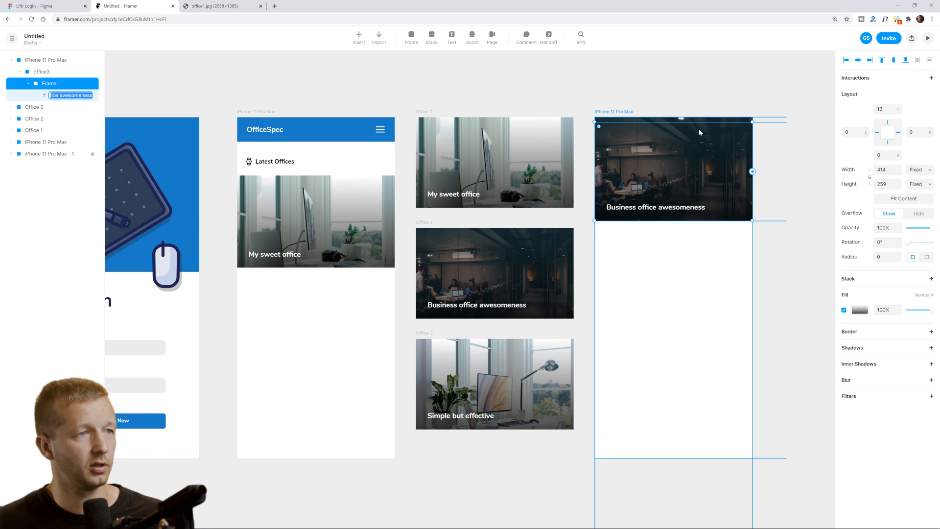
Try lengthening the dark business office image frame, then undo the resize.
click(652, 96)
click(689, 193)
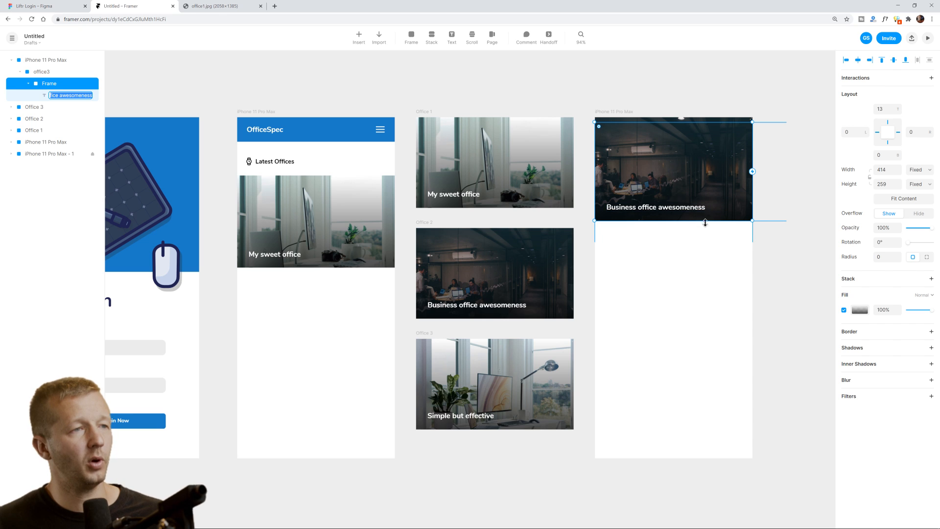
drag(681, 222, 683, 241)
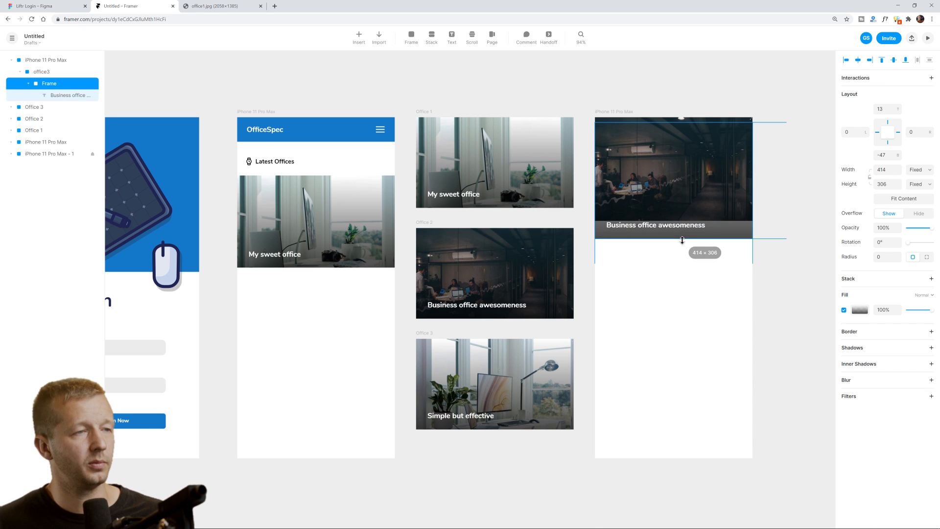
key(ctrl+z)
click(716, 233)
click(727, 216)
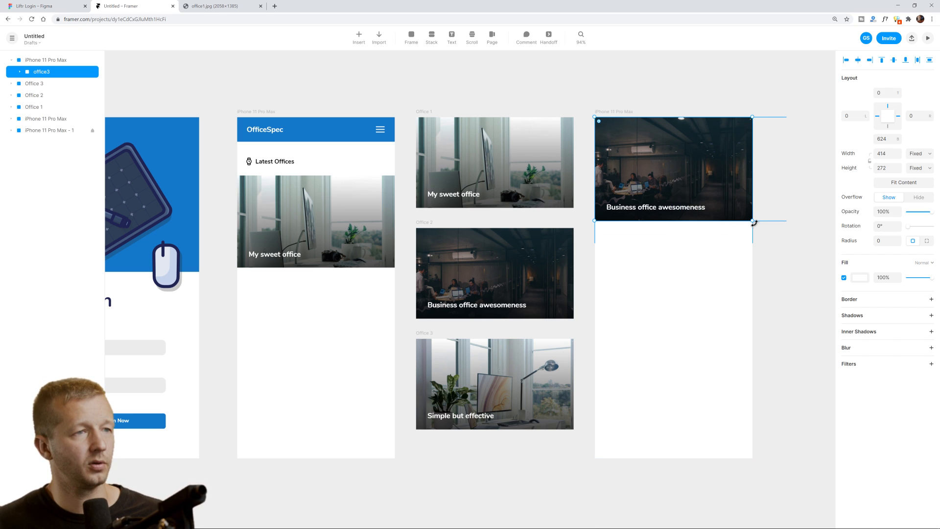
Enlarge the office3 card to about 389 high and set its caption to size 26.
drag(753, 221, 770, 343)
double_click(676, 252)
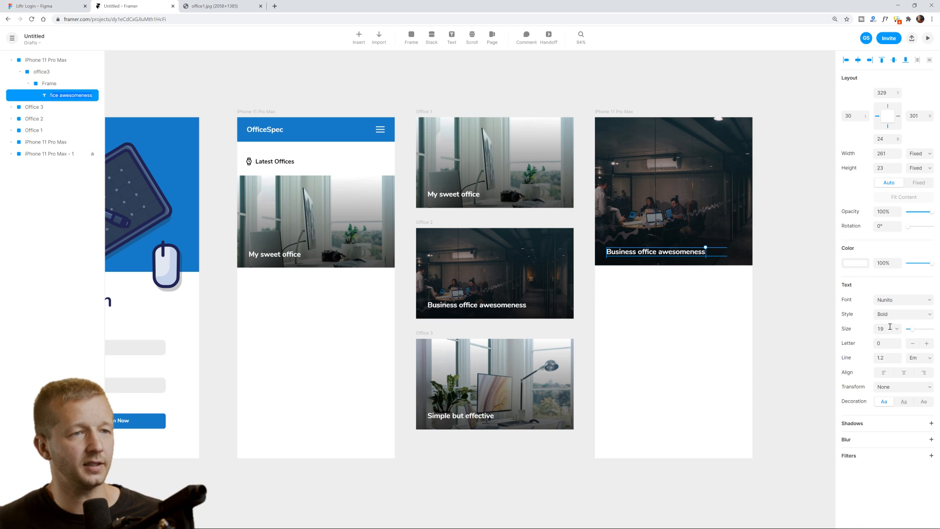
drag(909, 330, 919, 332)
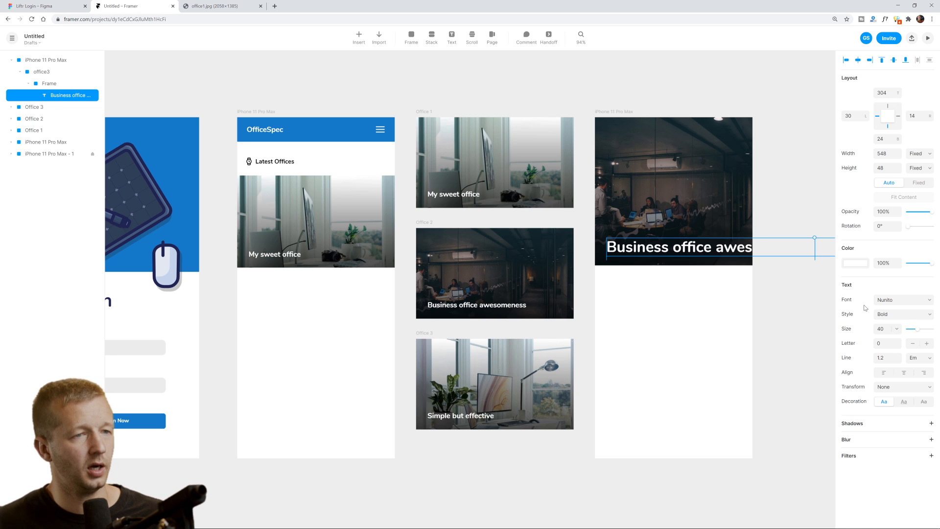
drag(916, 333, 915, 334)
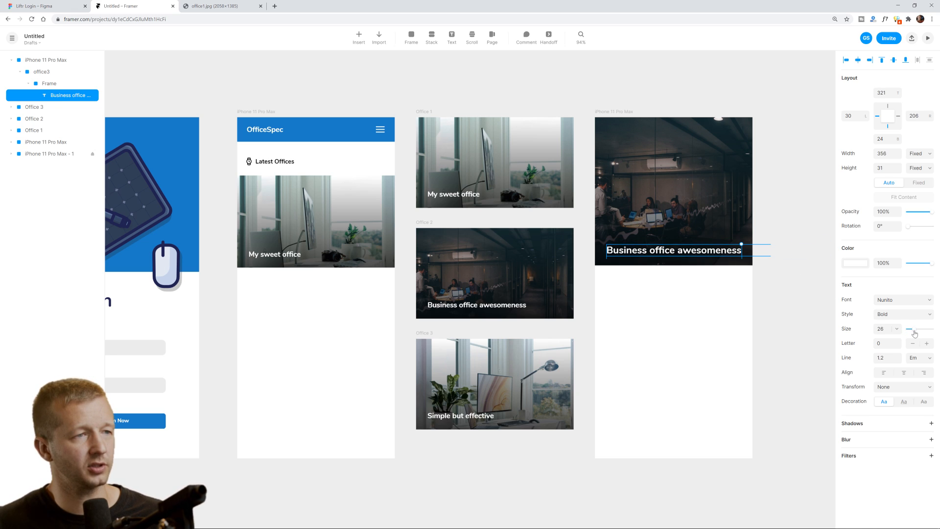
click(746, 305)
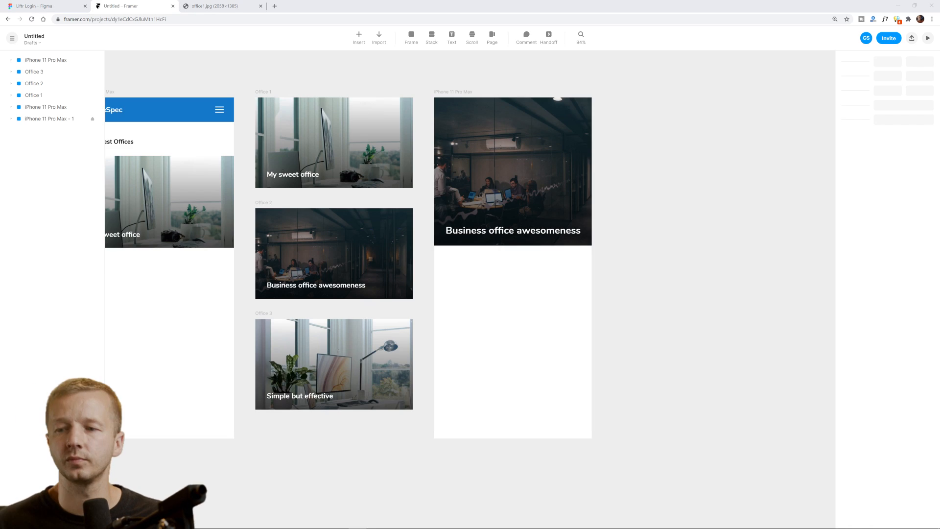
Draw a text box below the office image and paste three lorem ipsum paragraphs into it.
click(451, 36)
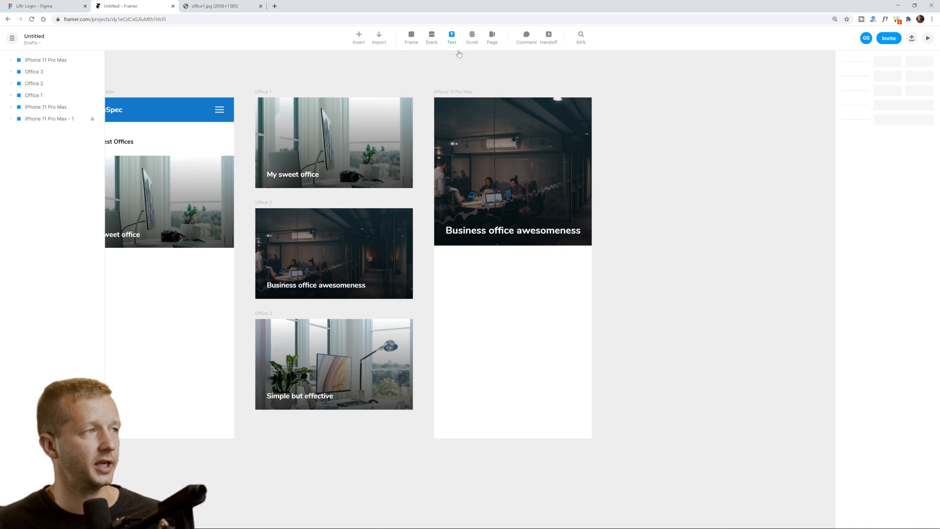
drag(446, 260, 580, 426)
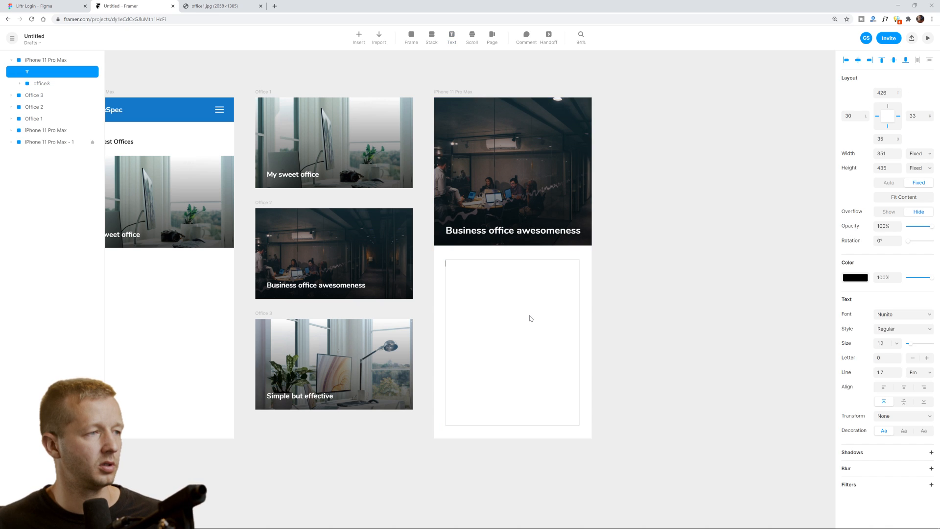
text(Lorem ipsum dolor sit amet, consectetur adipiscing elit, sed do eiusmod tempor incididunt ut labore et dolore magna aliqua. Ut enim ad minim veniam, quis nostrud exercitation ullamco laboris nisi ut aliquip ex ea commodo consequat. Duis aute irure dolor in reprehenderit in voluptate velit esse cillum dolore eu fugiat nulla pariatur. Excepteur sint occaecat cupidatat non proident, sunt in culpa qui officia deserunt mollit anim id est laborum.)
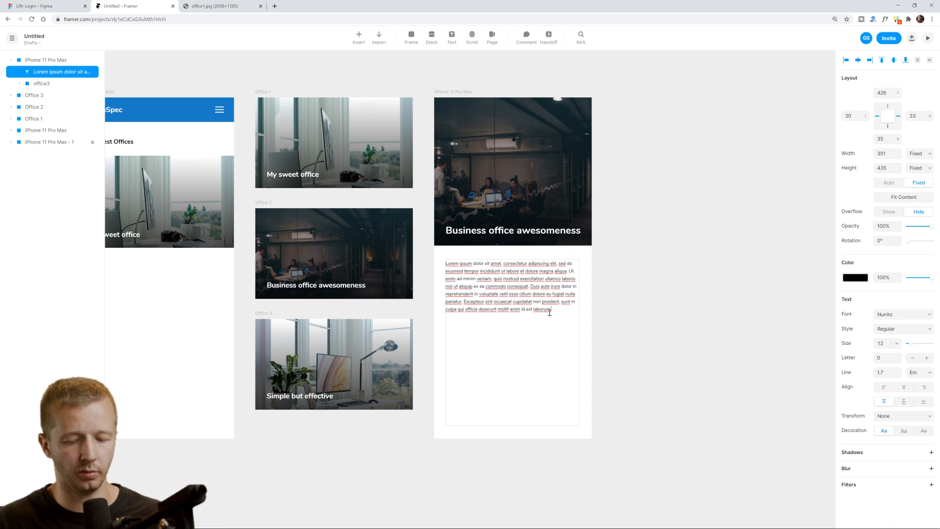
key(Return)
text(Lorem ipsum dolor sit amet, consectetur adipiscing elit, sed do eiusmod tempor incididunt ut labore et dolore magna aliqua. Ut enim ad minim veniam, quis nostrud exercitation ullamco laboris nisi ut aliquip ex ea commodo consequat. Duis aute irure dolor in reprehenderit in voluptate velit esse cillum dolore eu fugiat nulla pariatur. Excepteur sint occaecat cupidatat non proident, sunt in culpa qui officia deserunt mollit anim id est laborum.)
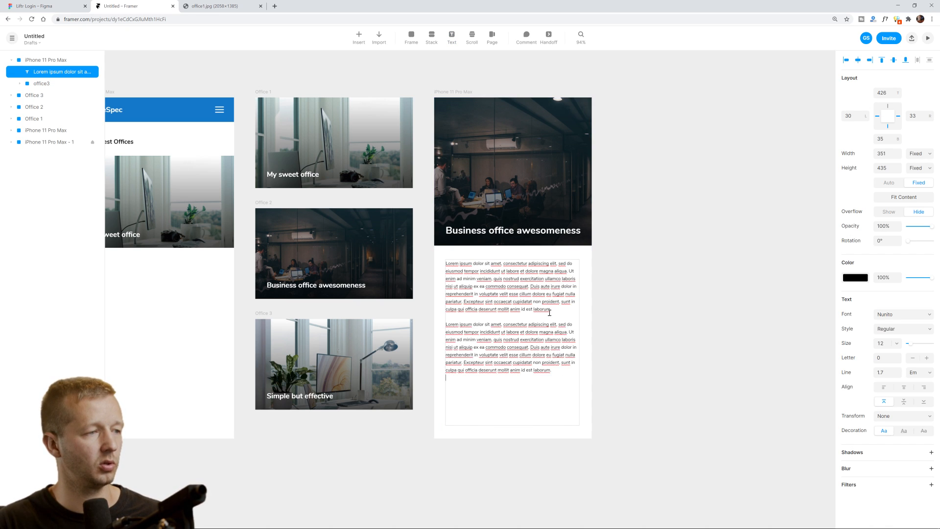
key(Return)
text(Lorem ipsum dolor sit amet, consectetur adipiscing elit, sed do eiusmod tempor incididunt ut labore et dolore magna aliqua. Ut enim ad minim veniam, quis nostrud exercitation ullamco laboris nisi ut aliquip ex ea commodo consequat. Duis aute irure dolor in reprehenderit in voluptate velit esse cillum dolore eu fugiat nulla pariatur. Excepteur sint occaecat cupidatat non proident, sunt in culpa qui officia deserunt mollit anim id est laborum.)
key(Escape)
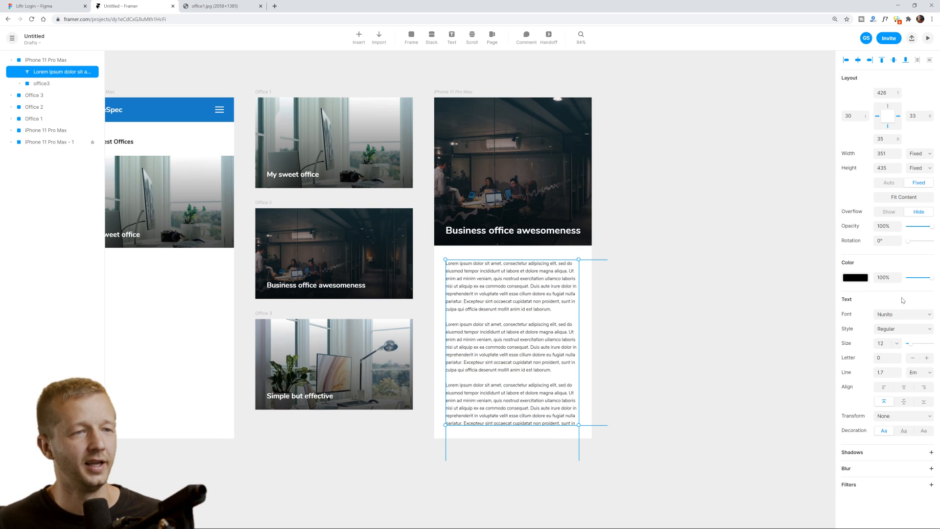
Raise the body text's line height to 1.9 and shorten the box to 430 high.
click(898, 371)
click(898, 370)
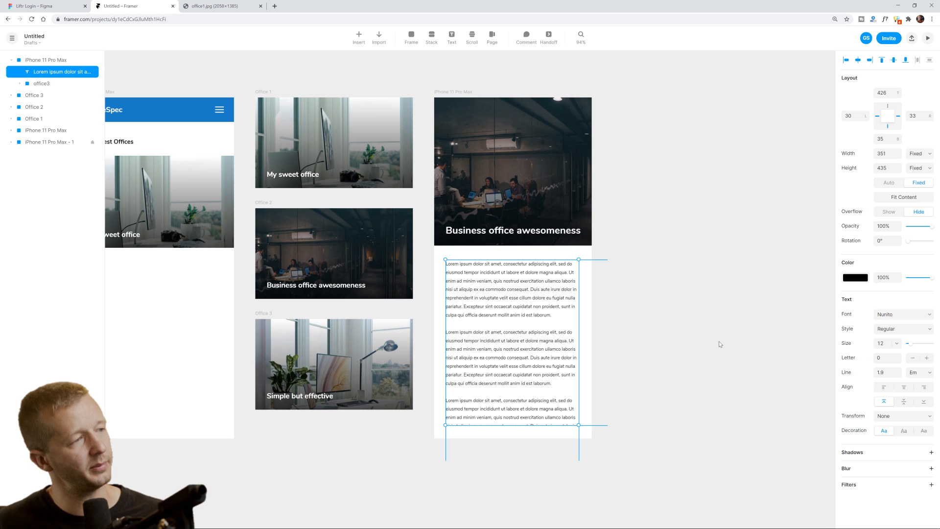
click(707, 322)
click(513, 427)
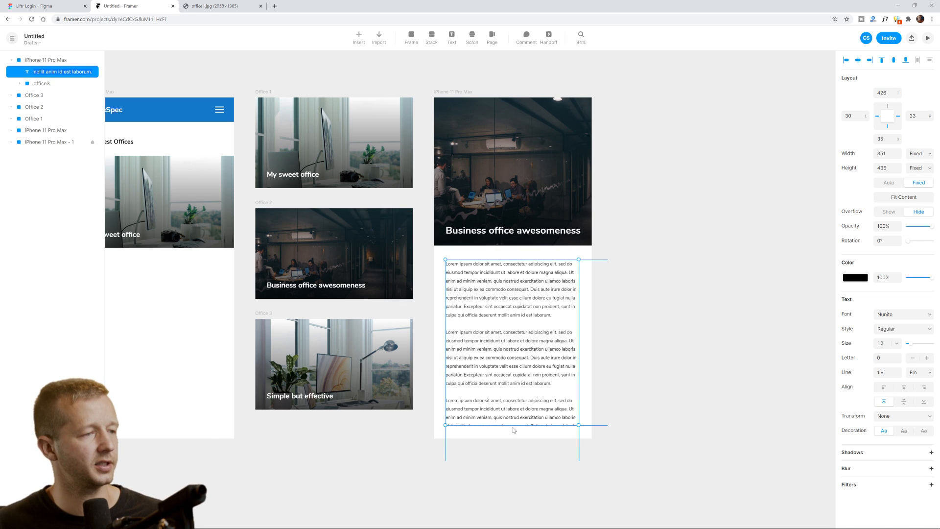
drag(513, 430, 518, 423)
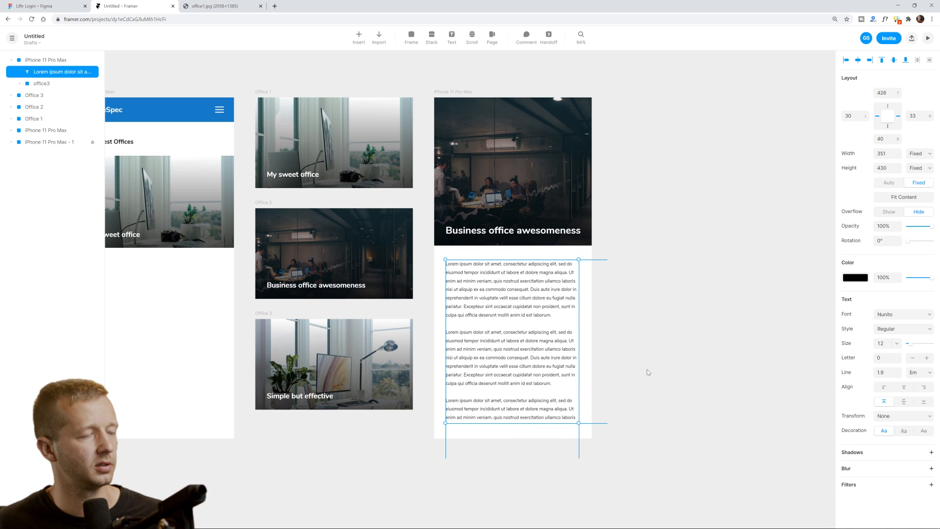
click(647, 370)
drag(626, 313, 730, 322)
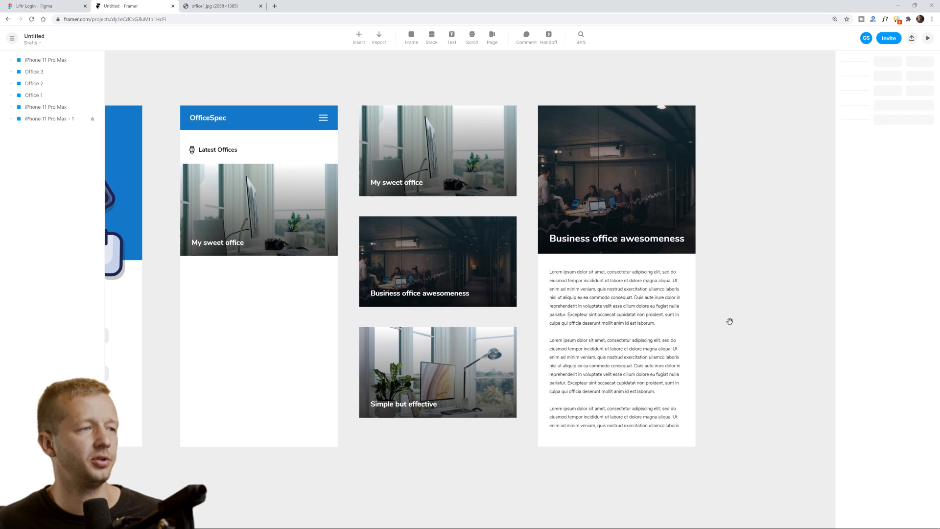
click(649, 324)
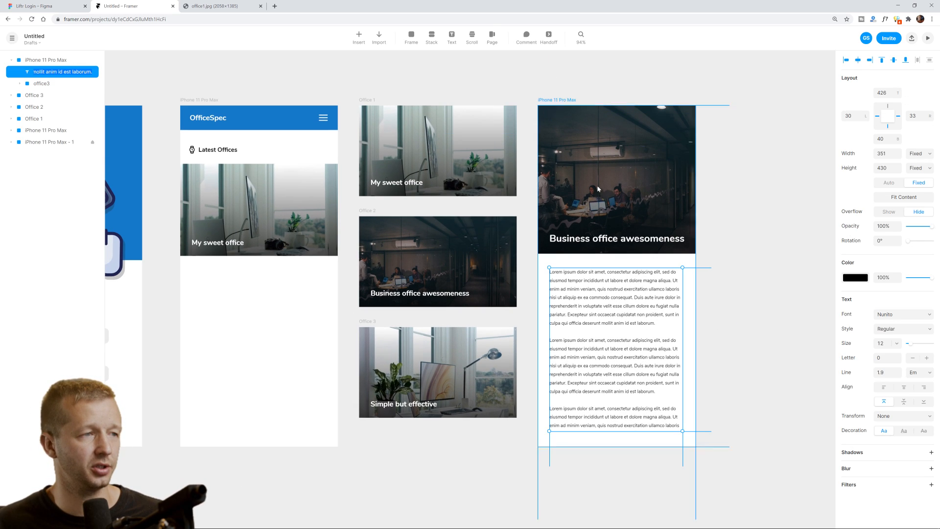
click(643, 317)
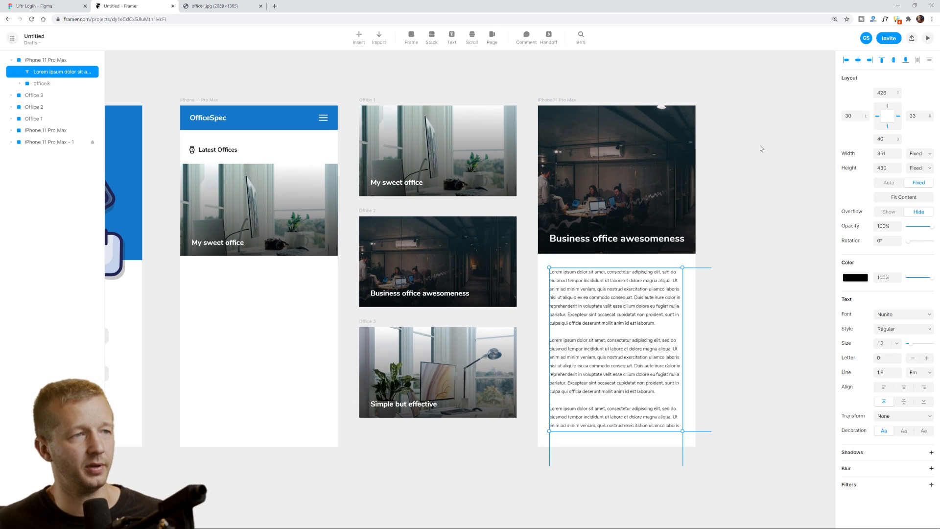
click(761, 147)
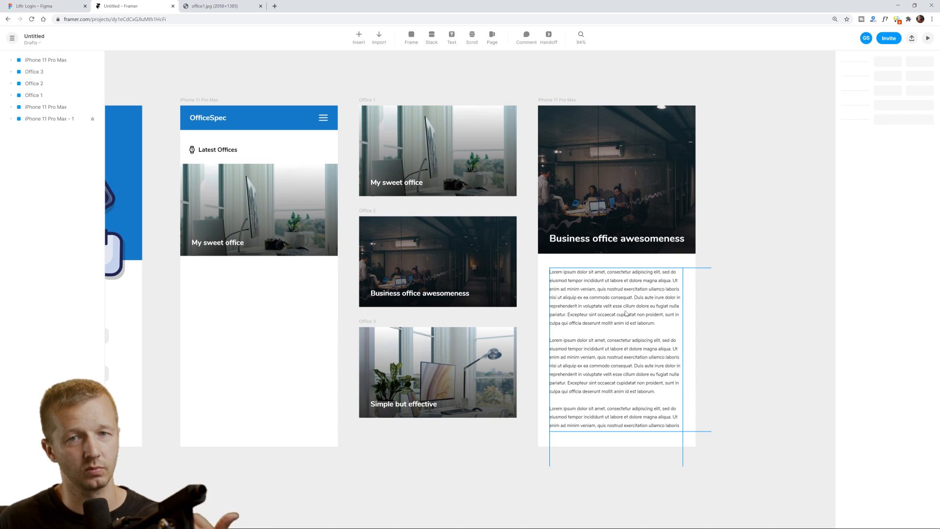
Copy the OfficeSpec header's menu icon onto the detail screen's header image.
click(625, 306)
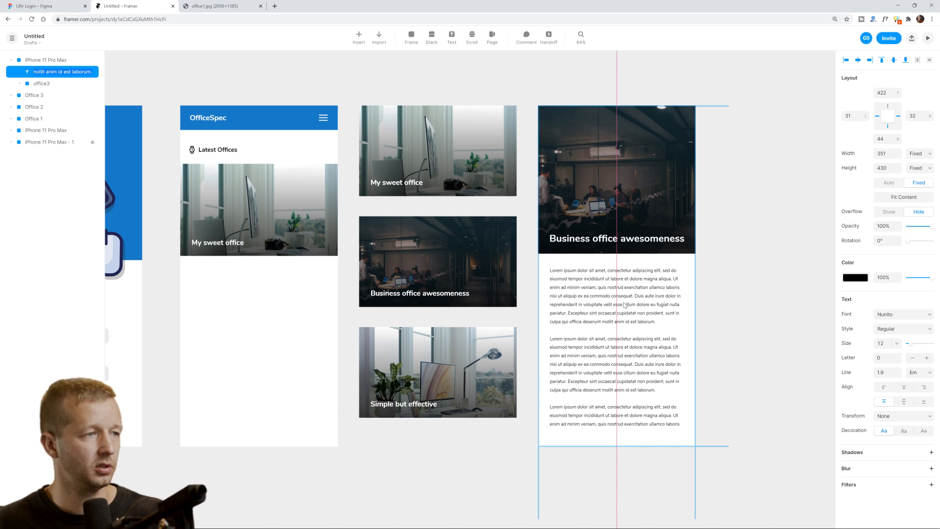
click(724, 292)
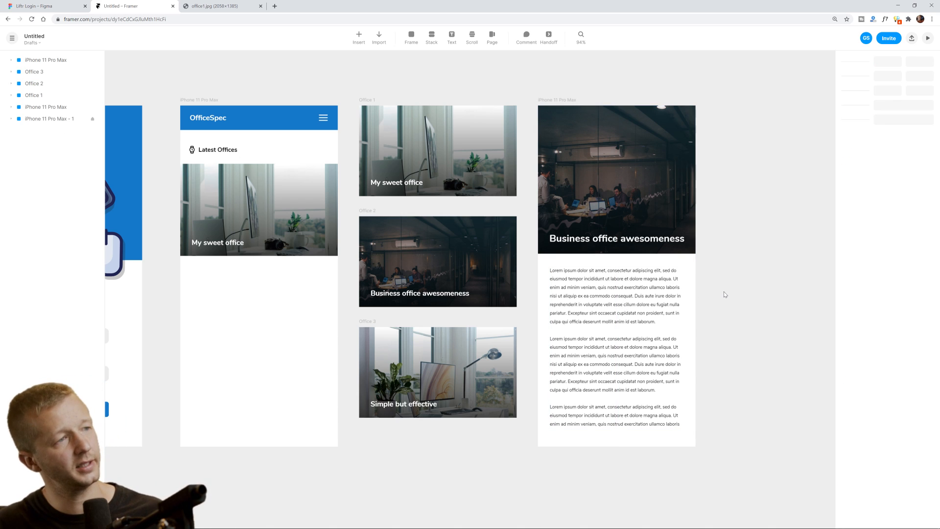
click(324, 118)
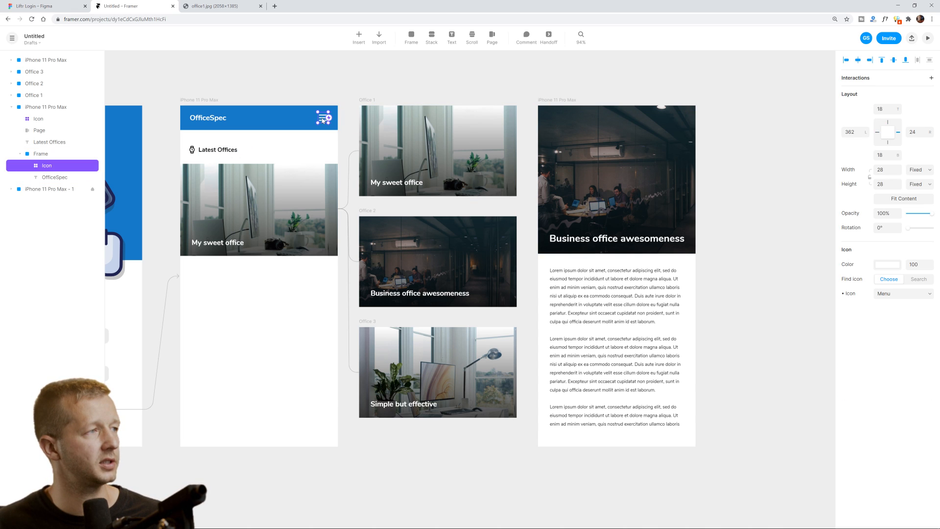
drag(323, 120, 552, 121)
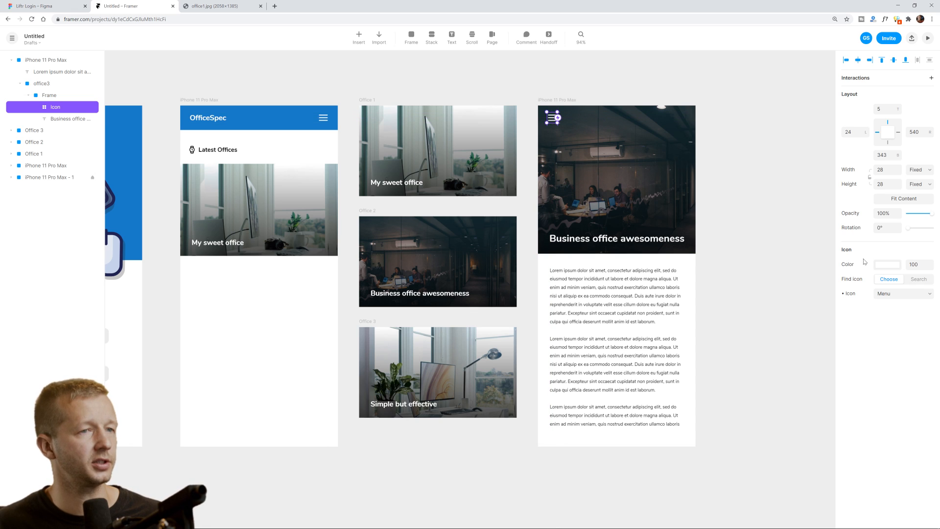
Change the copied icon to ArrowLeftCircle and nudge it into the image's top-left corner.
click(889, 294)
scroll(927, 361, up, 15)
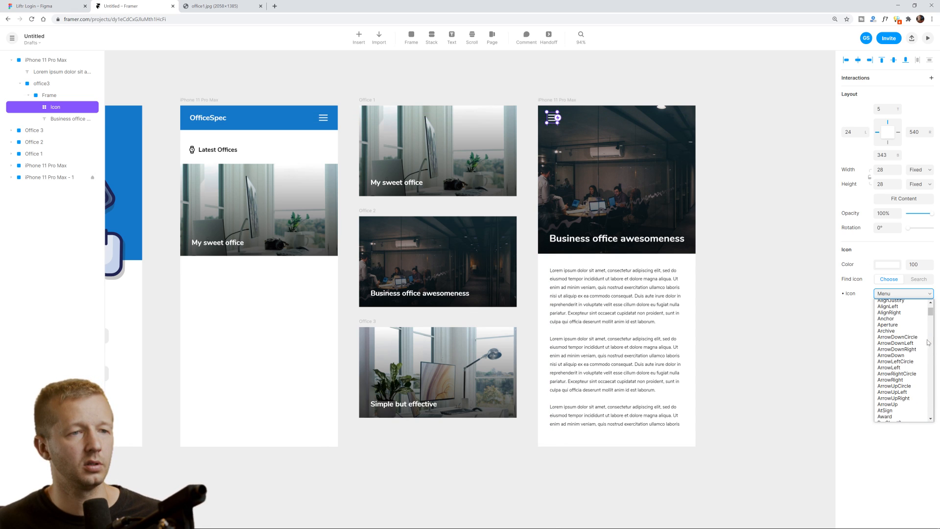
click(896, 362)
key(Up)
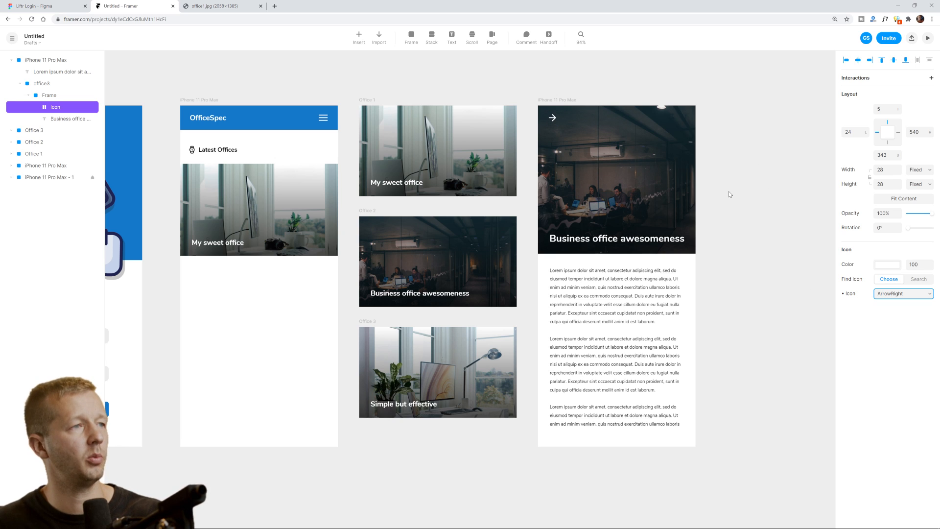
click(897, 295)
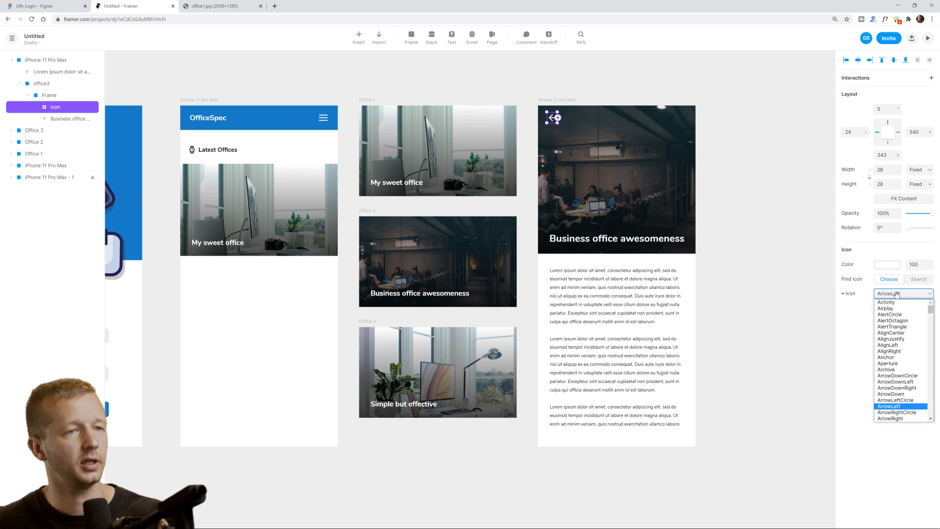
click(896, 401)
drag(553, 119, 552, 122)
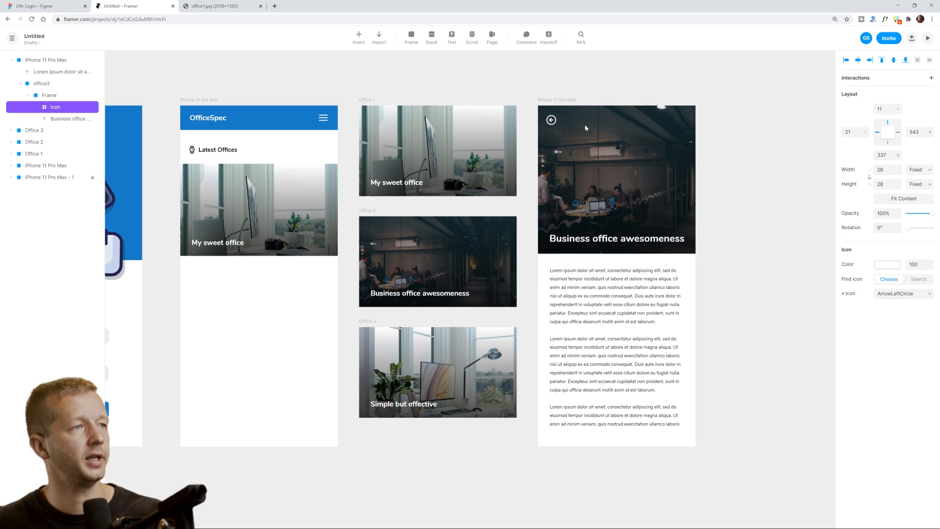
click(588, 86)
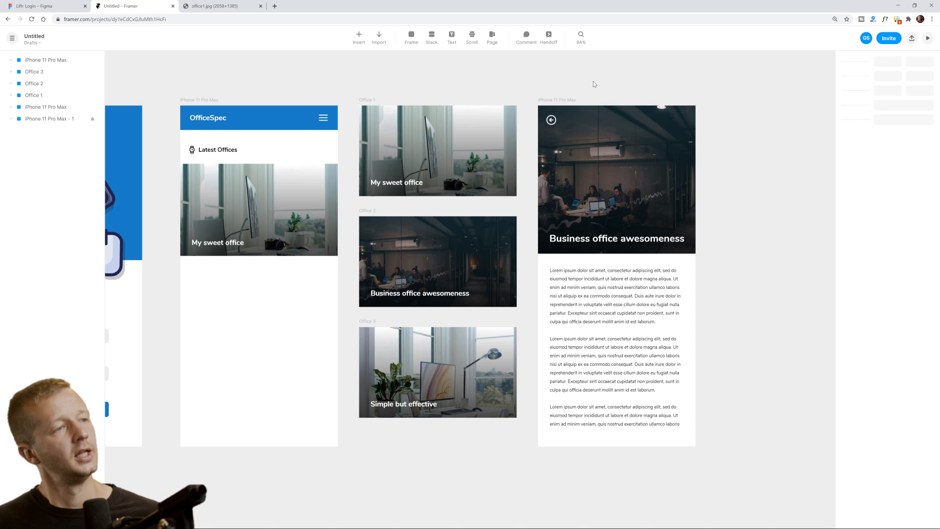
Link the My sweet office card to the iPhone 11 Pro Max screen with a Magic Motion tap transition.
click(479, 156)
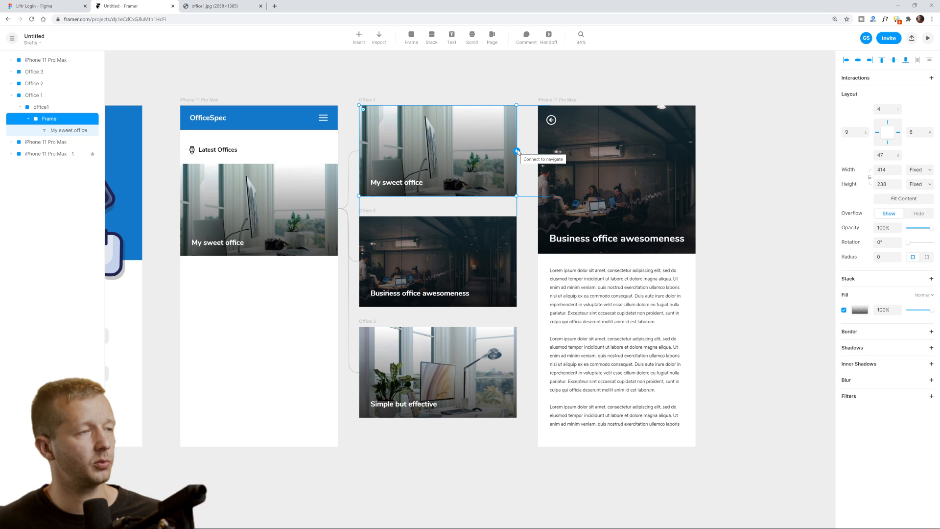
drag(518, 151, 550, 180)
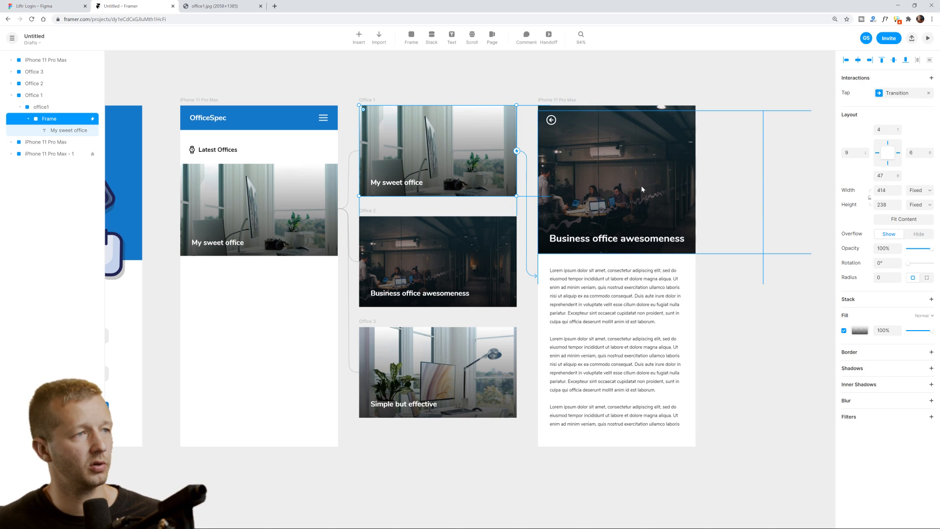
click(905, 93)
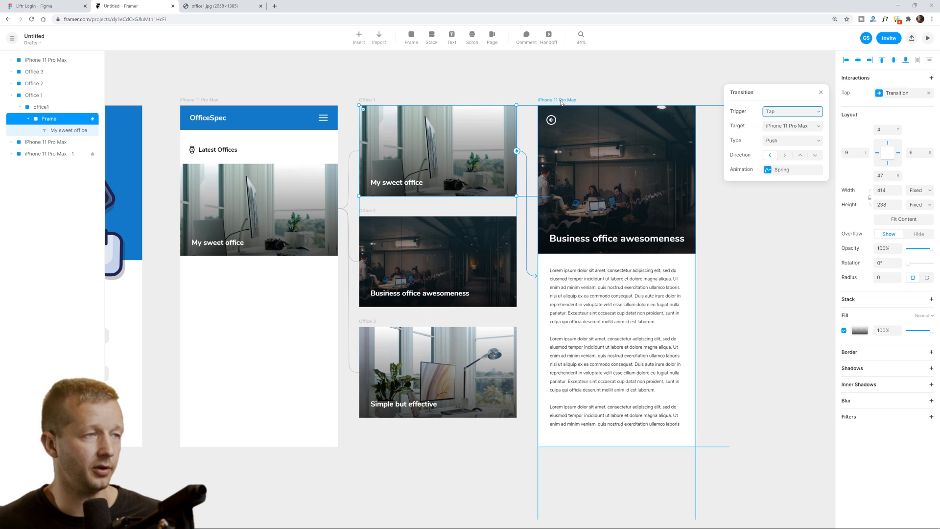
click(782, 141)
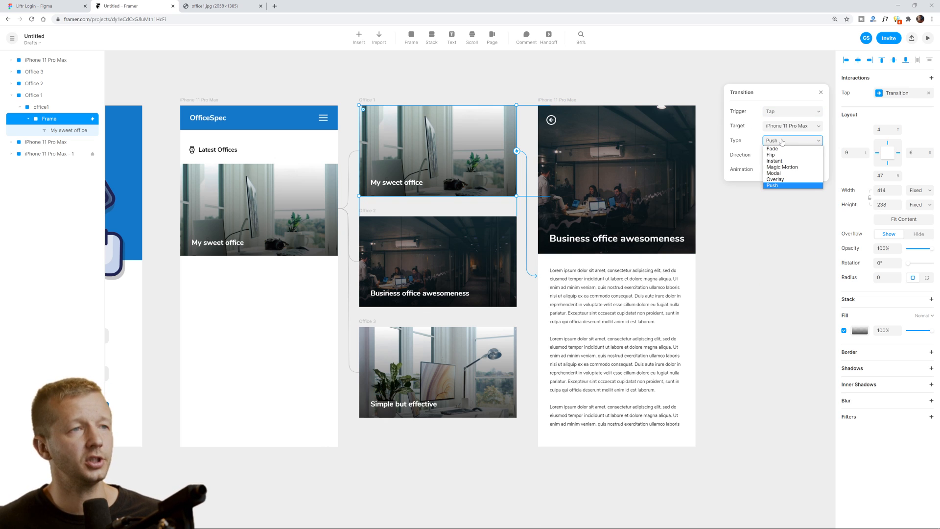
click(784, 167)
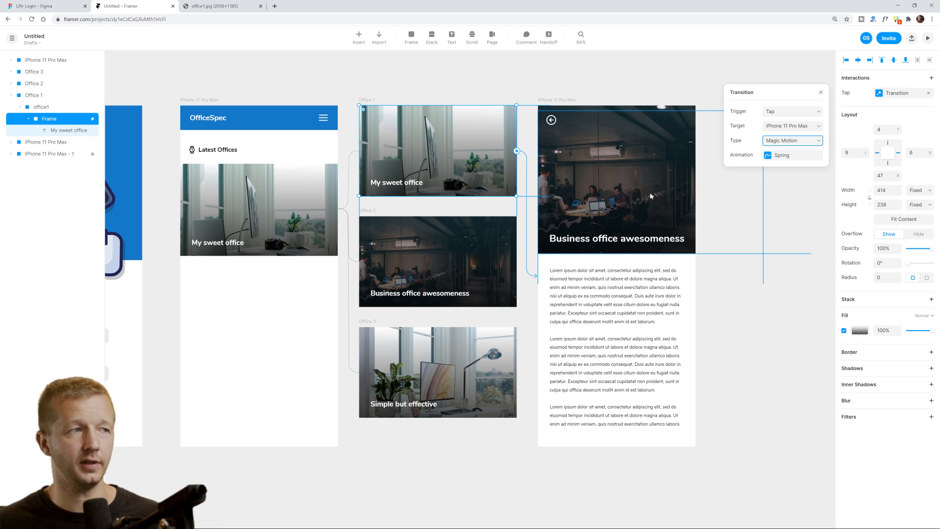
click(524, 142)
click(508, 146)
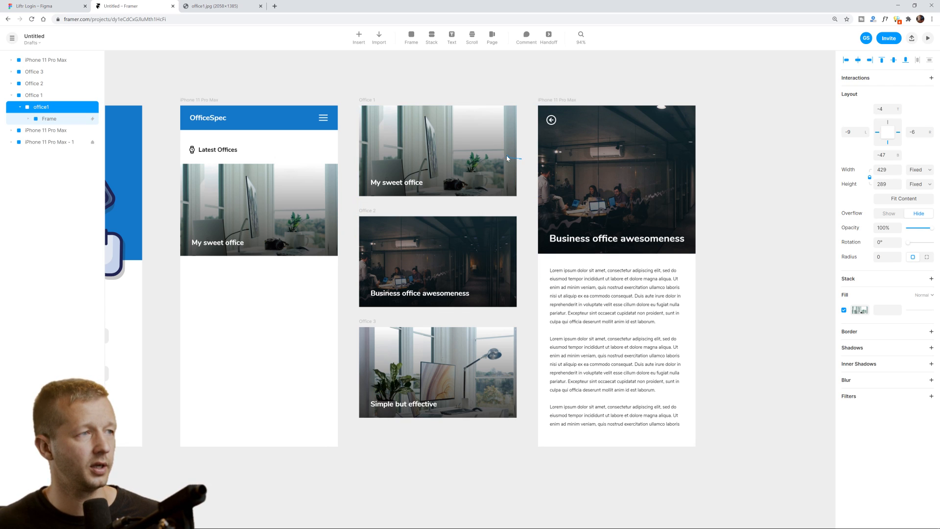
click(502, 128)
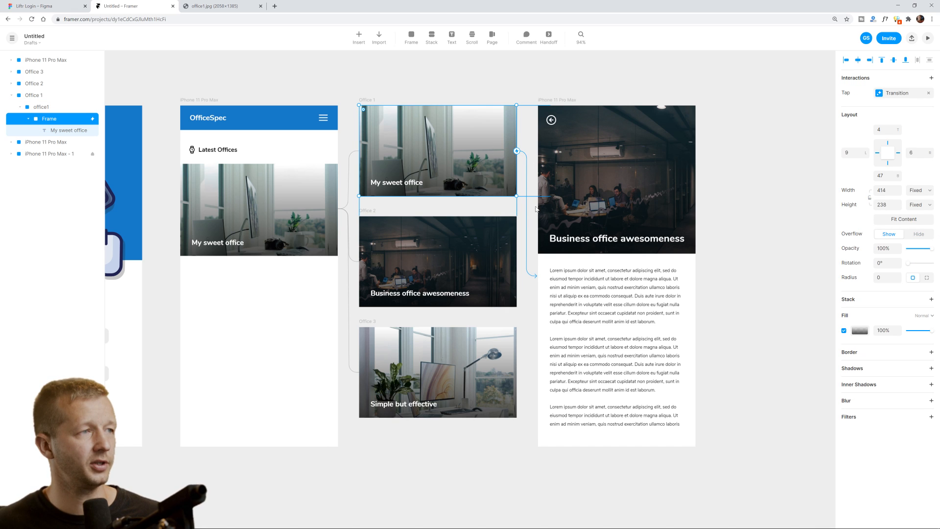
Link the Business office awesomeness card to the detail screen.
click(532, 276)
click(505, 247)
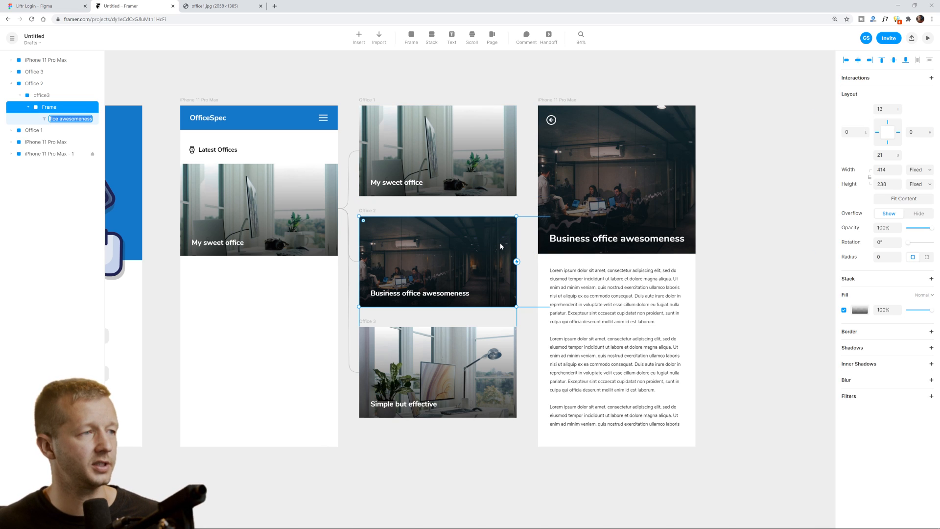
drag(517, 264, 569, 256)
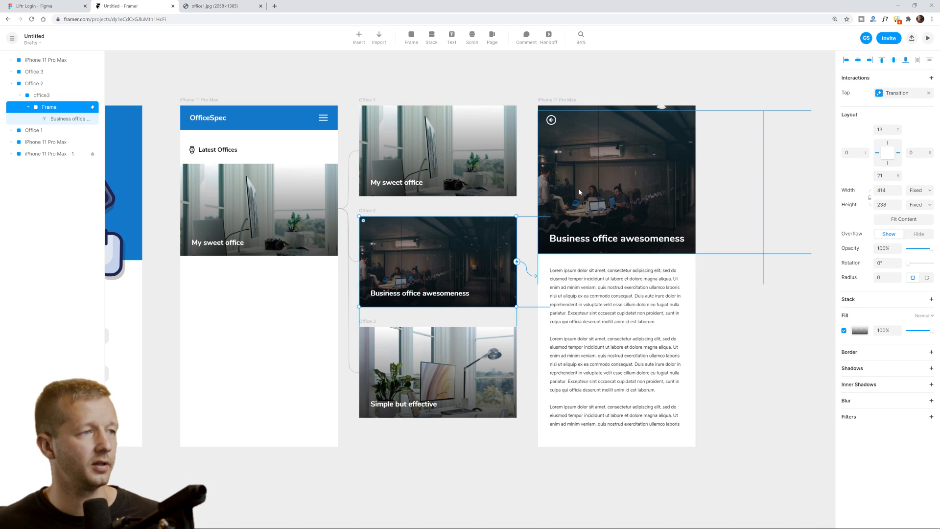
click(708, 316)
click(483, 251)
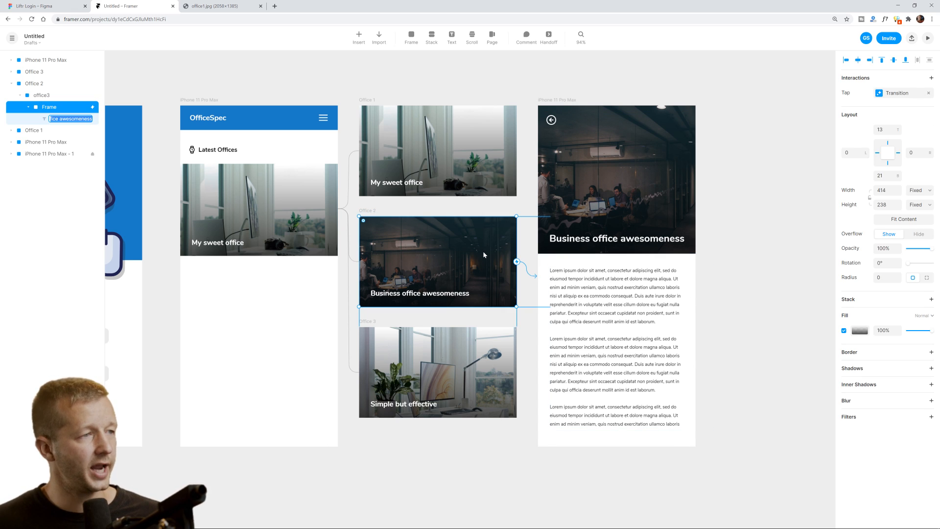
Set the card's tap transition animation to Ease In over 0.5 seconds with no delay.
click(900, 94)
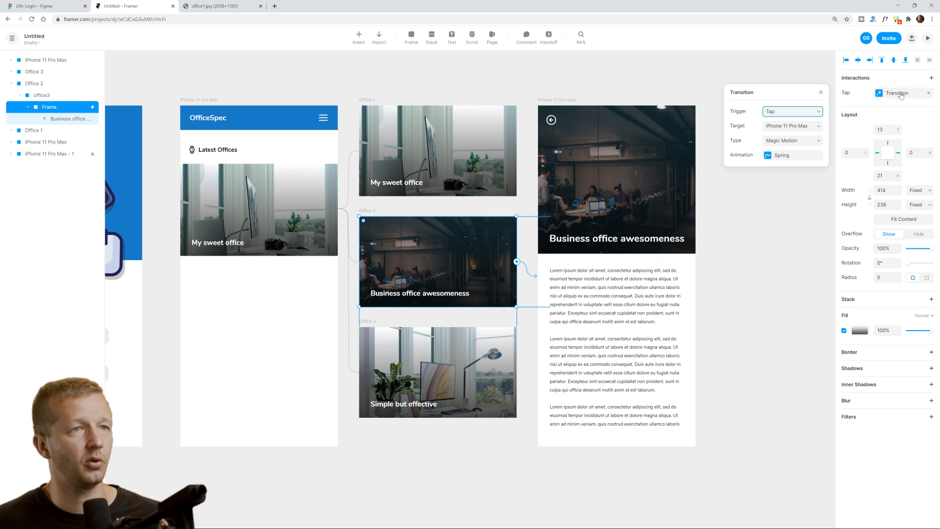
click(785, 156)
click(777, 113)
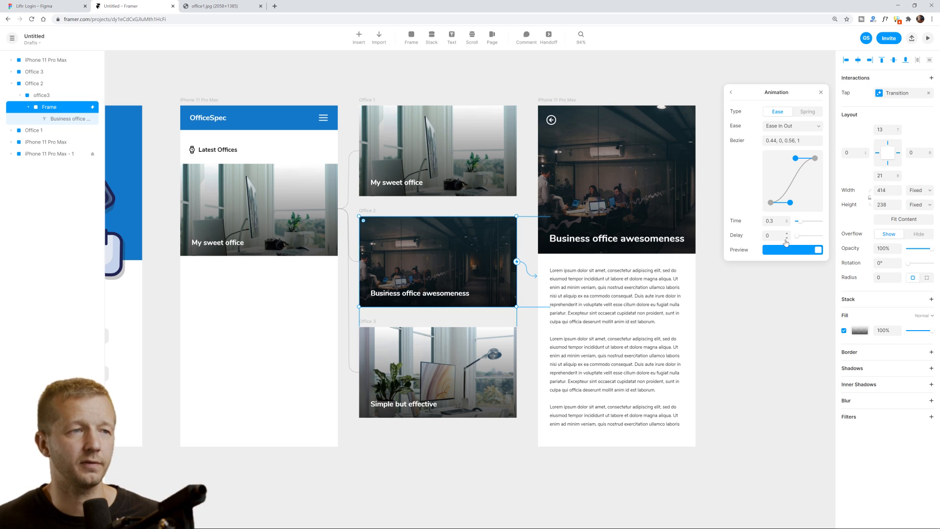
click(784, 128)
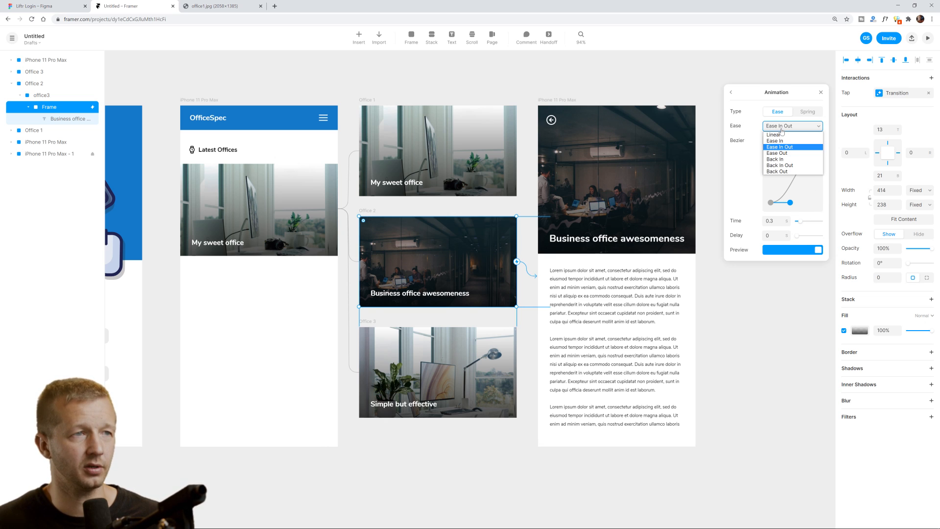
click(786, 141)
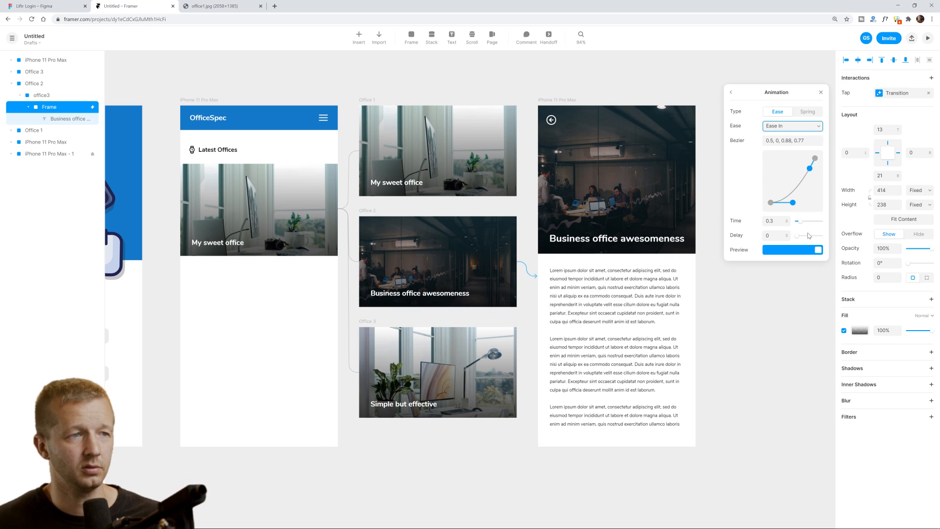
click(774, 222)
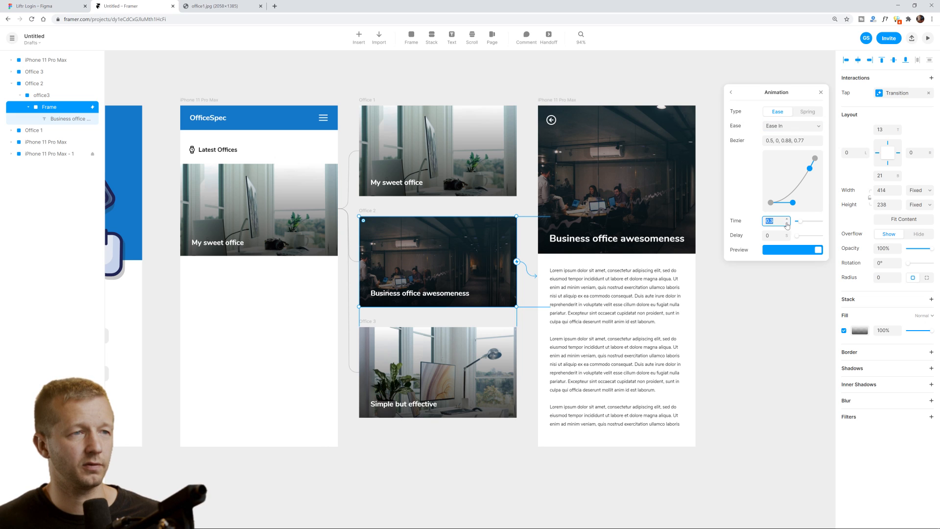
drag(799, 221, 804, 224)
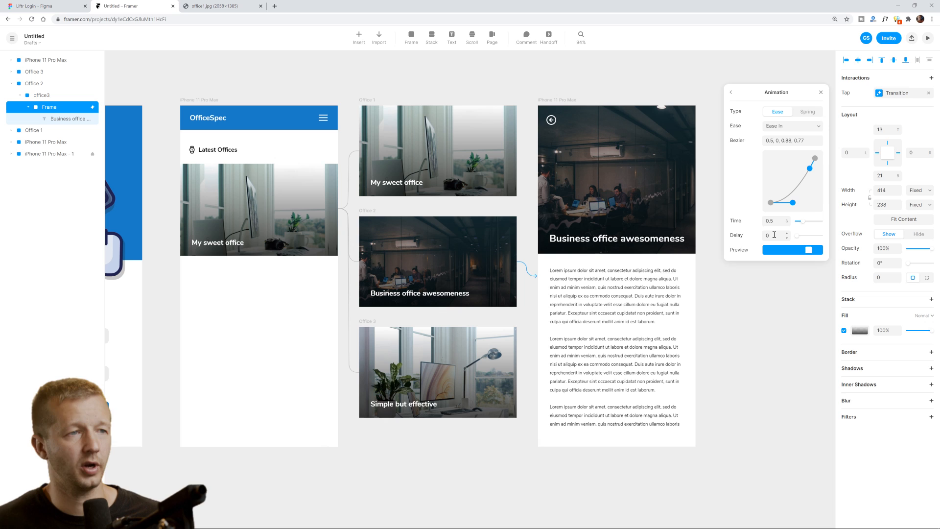
click(821, 93)
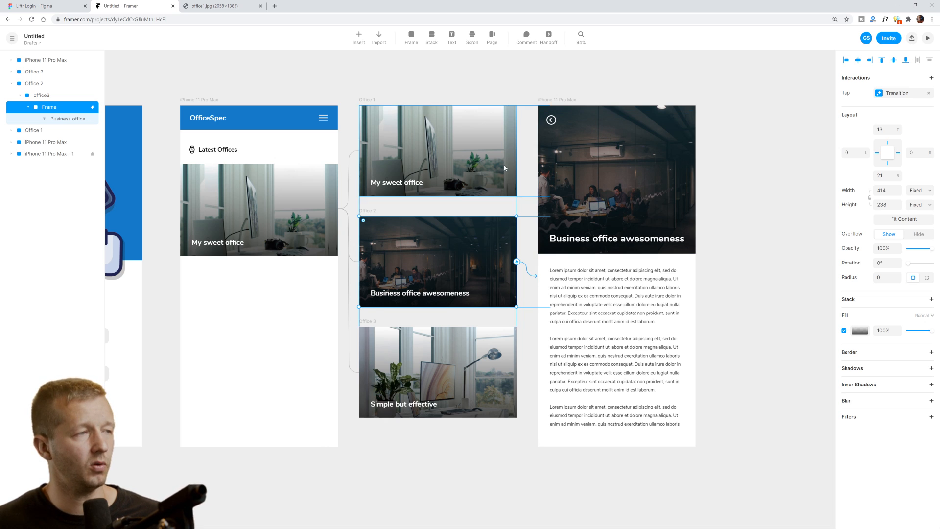
Preview the Latest Offices screen, swipe the carousel and tap the Business office card.
click(220, 102)
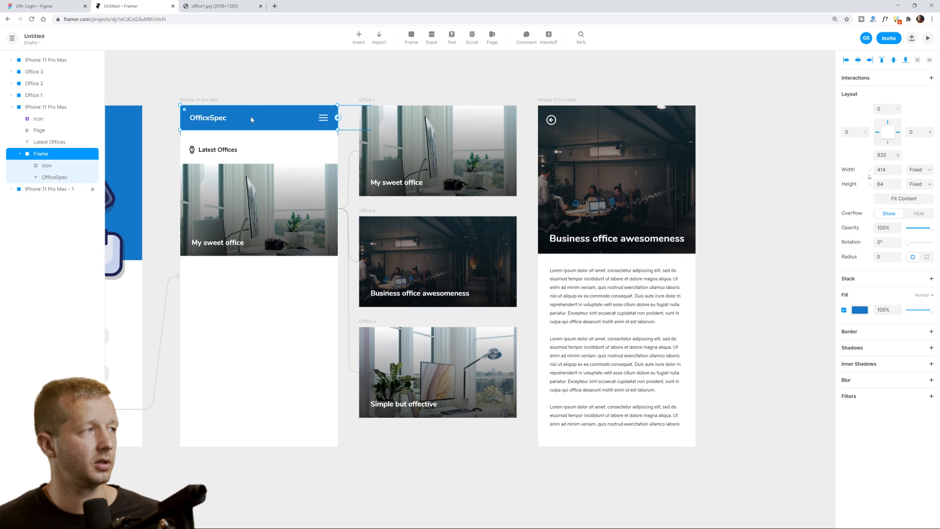
click(927, 39)
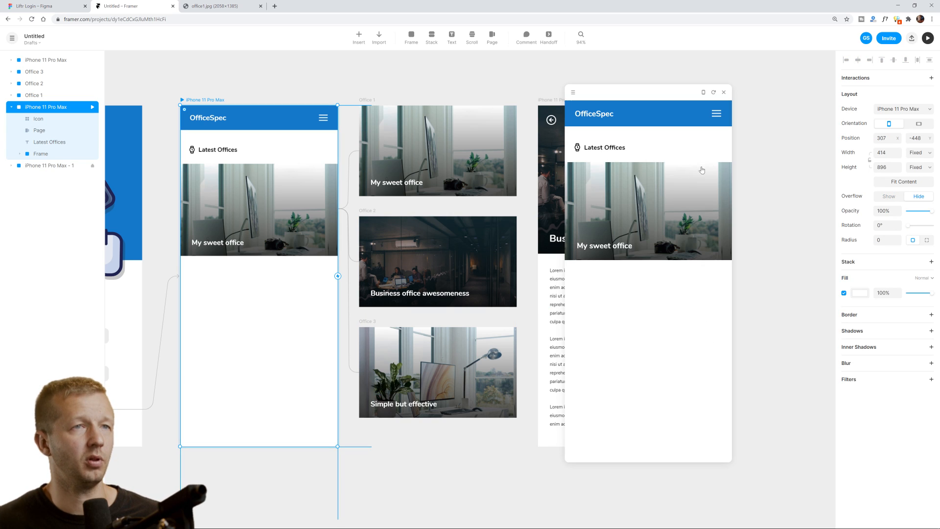
drag(670, 243, 669, 133)
drag(664, 191, 665, 214)
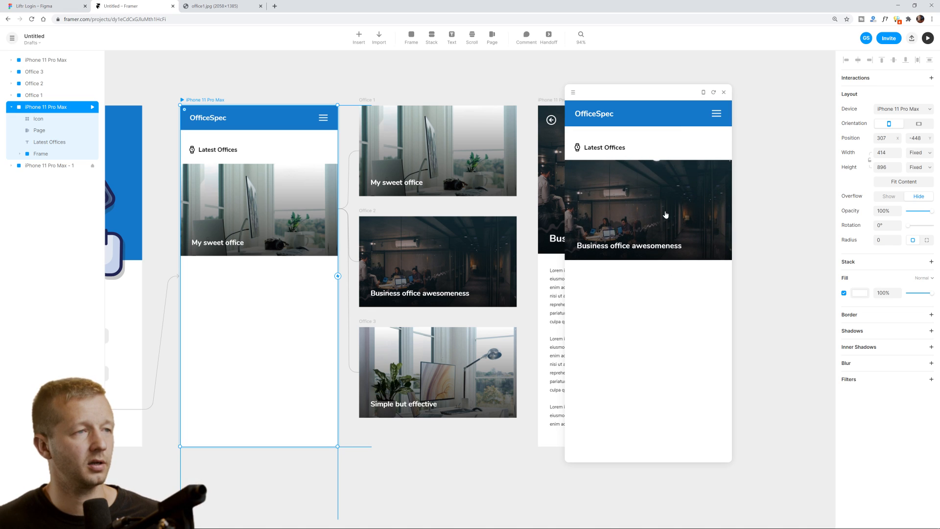
click(665, 214)
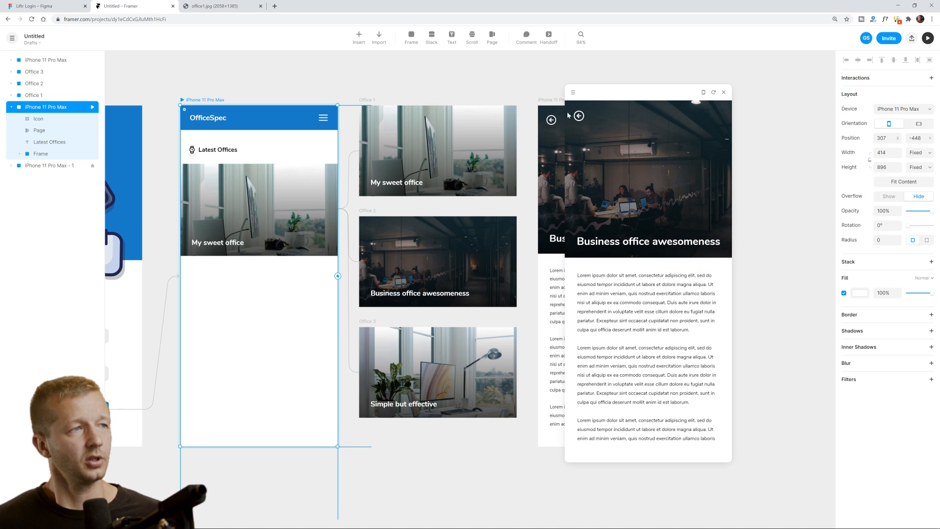
Give the detail page's back arrow a click interaction with the target Back to Previous.
click(724, 92)
double_click(552, 120)
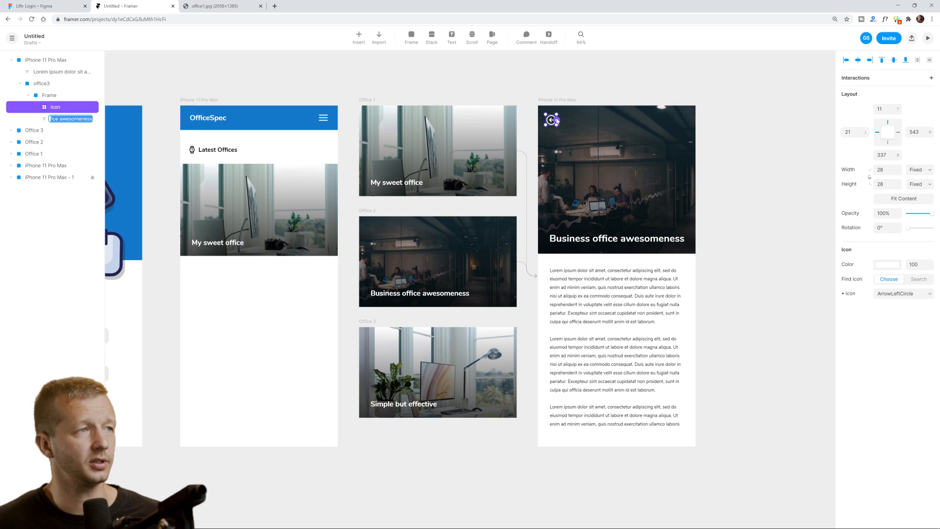
drag(557, 121, 499, 263)
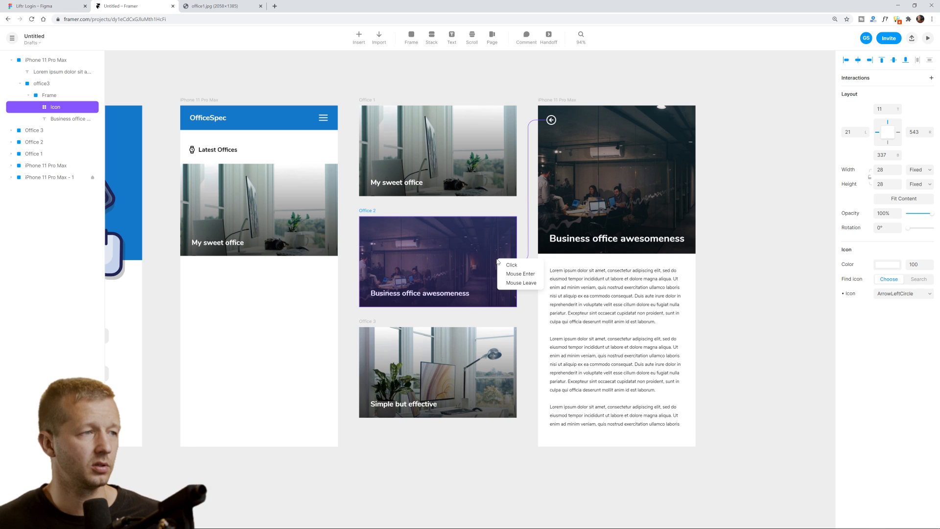
click(511, 265)
click(894, 100)
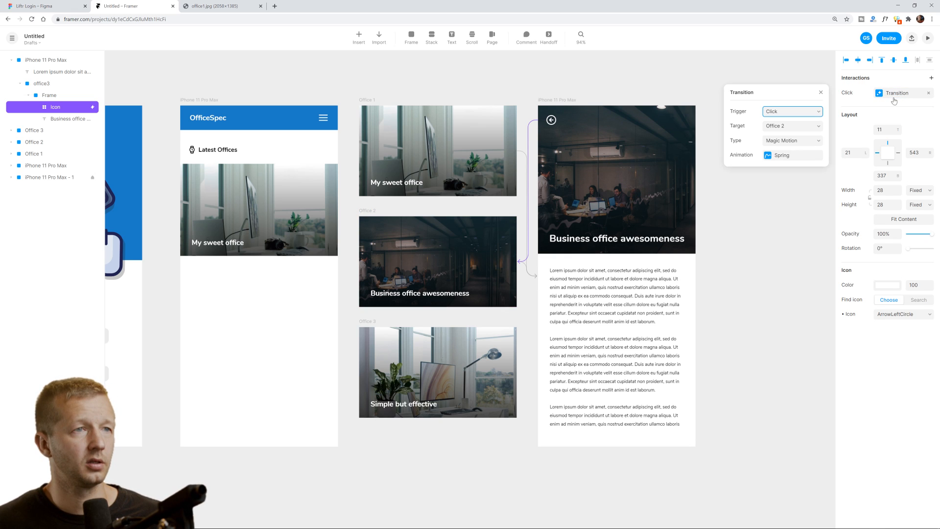
click(787, 128)
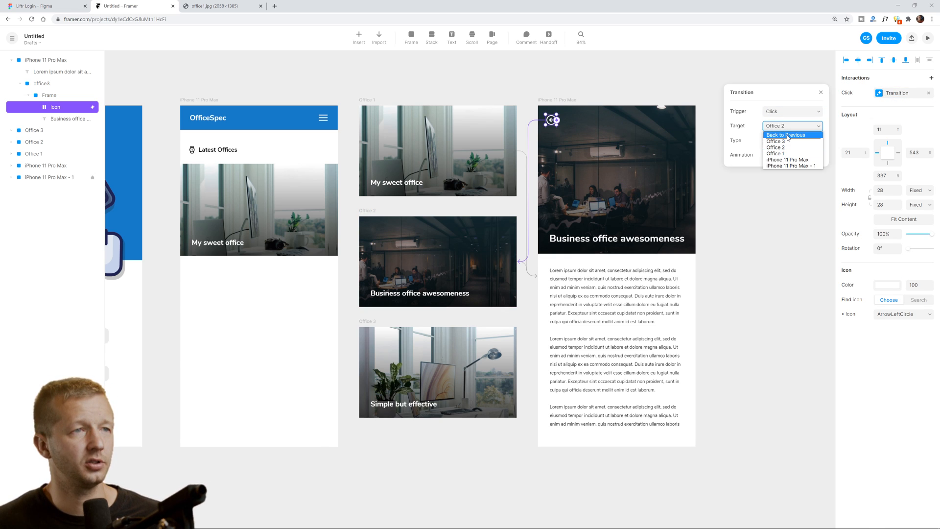
click(787, 135)
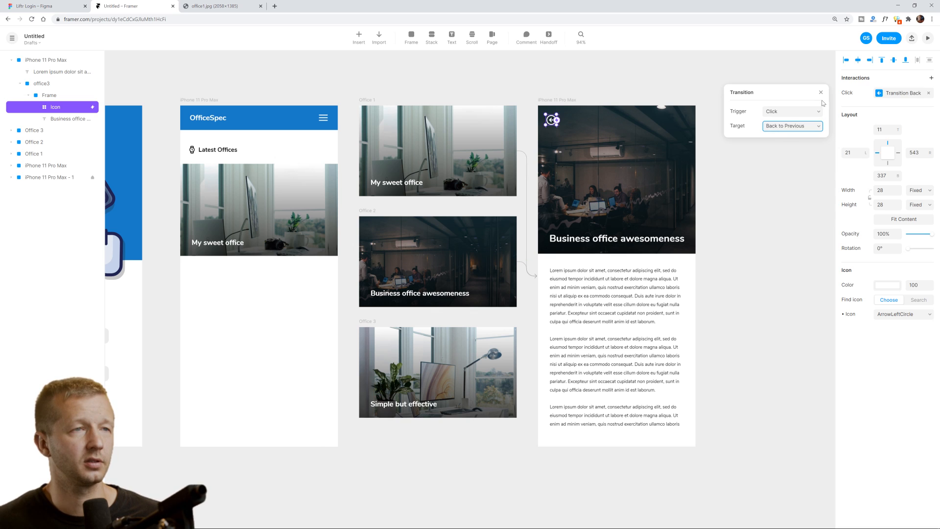
click(648, 119)
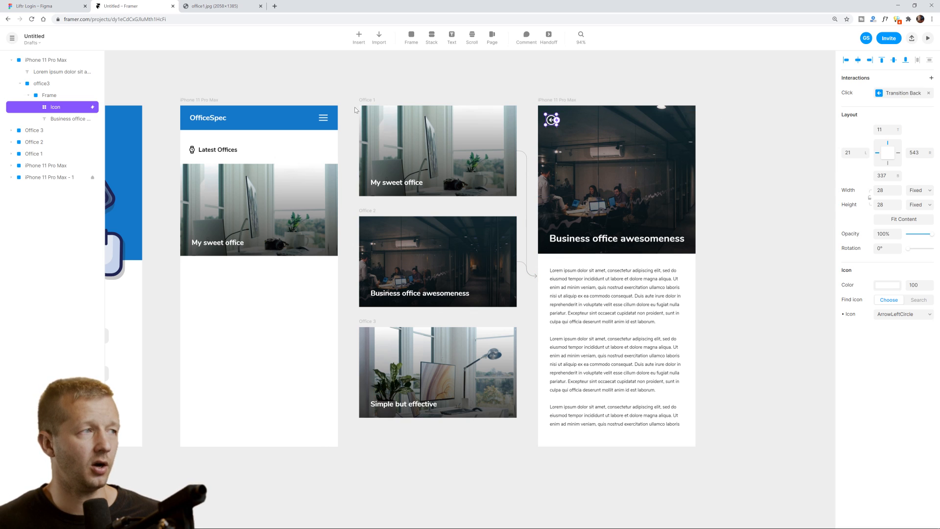
click(206, 103)
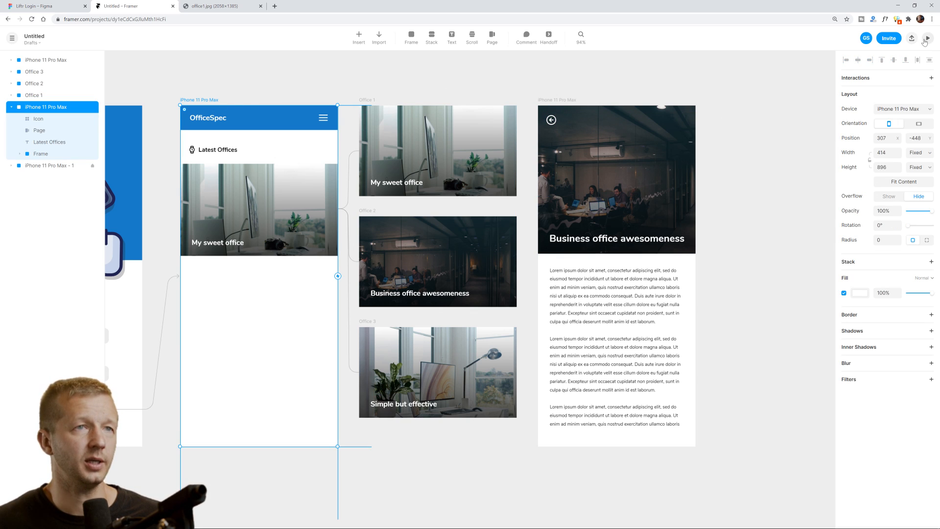
click(928, 39)
click(644, 166)
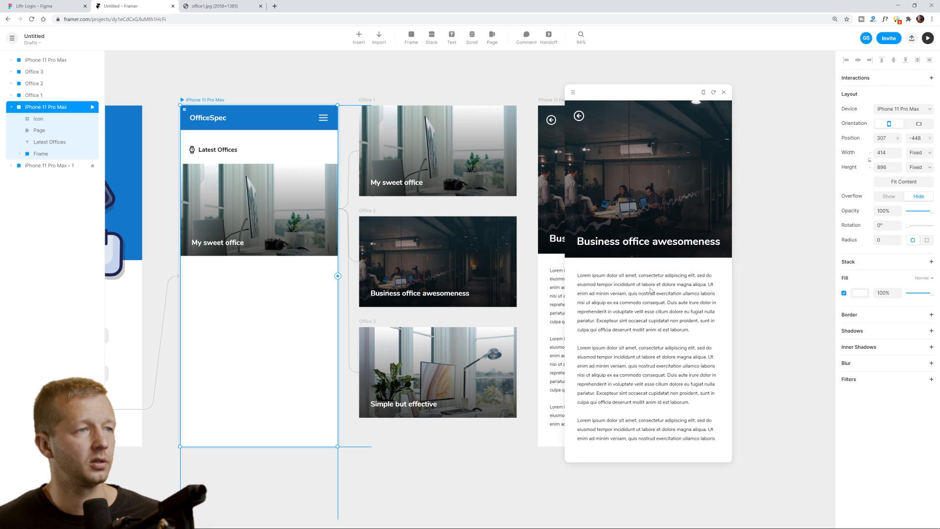
click(579, 116)
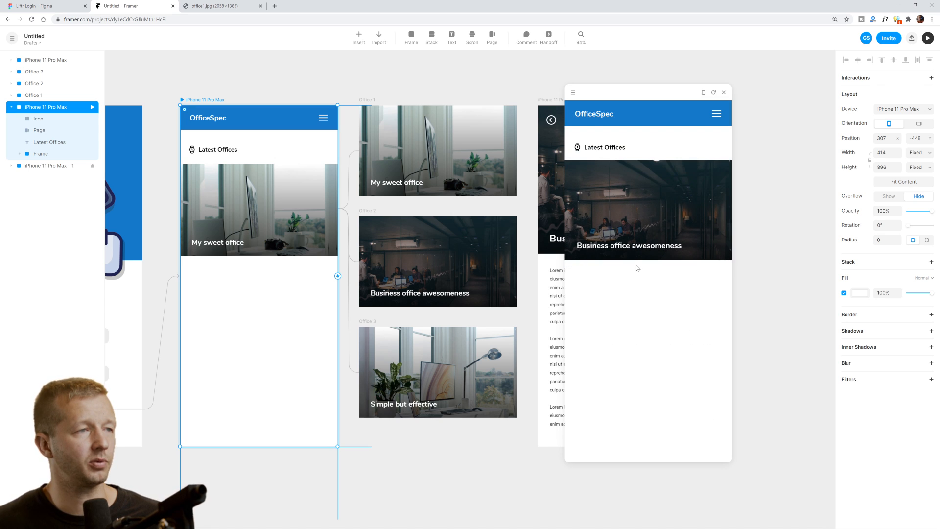
click(657, 199)
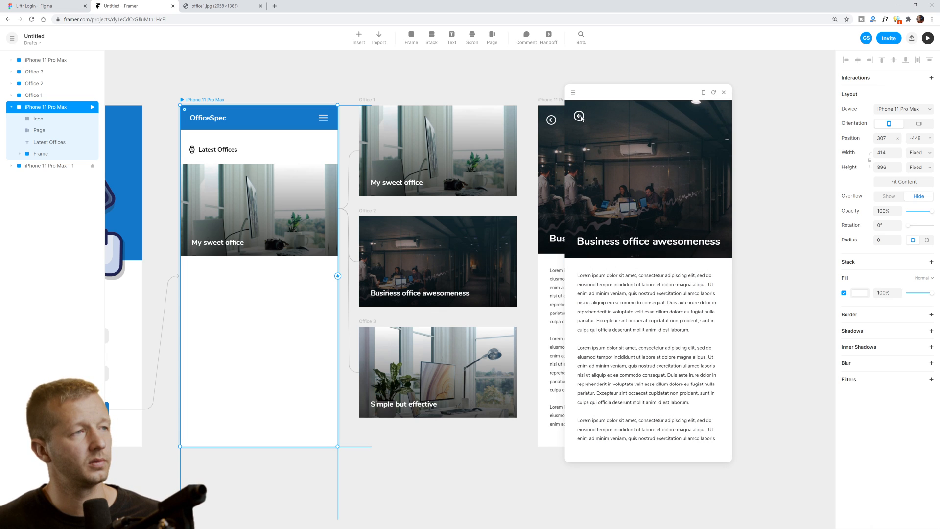
click(580, 117)
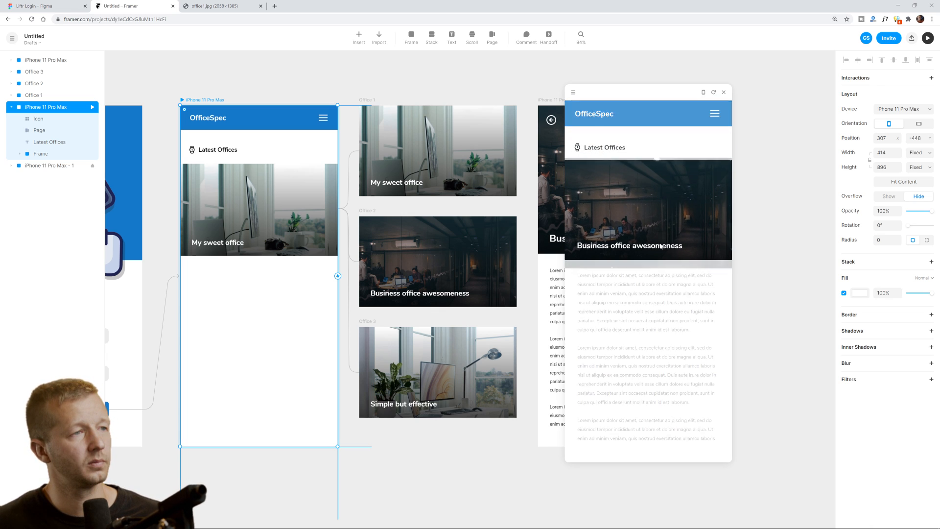
click(598, 133)
click(579, 116)
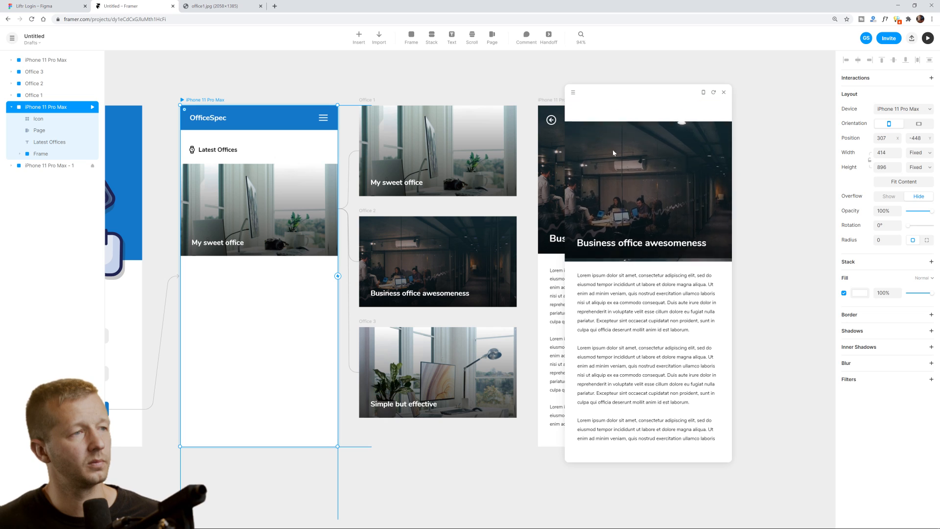
click(653, 209)
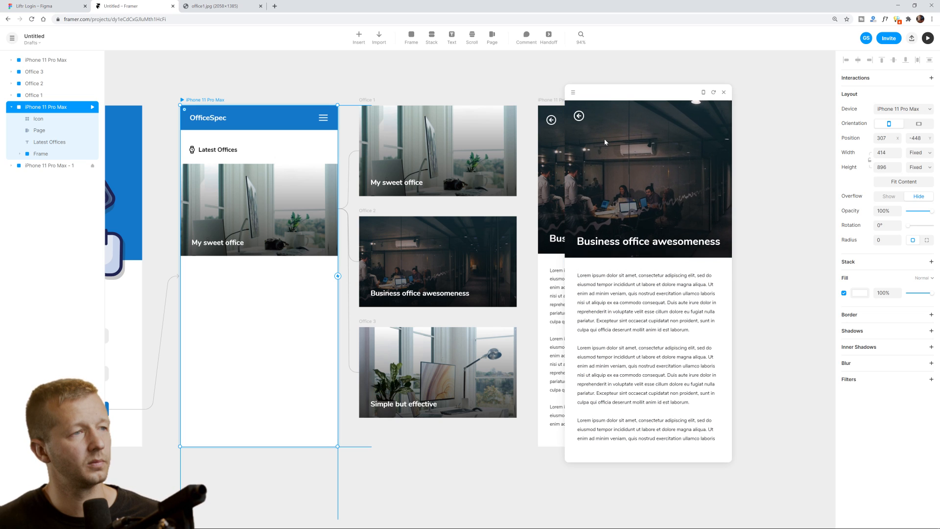
click(580, 117)
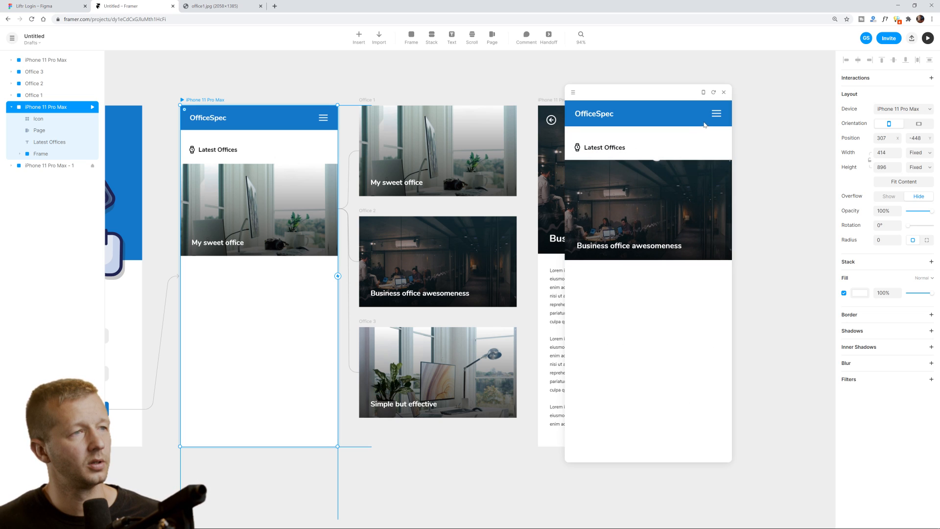
click(724, 94)
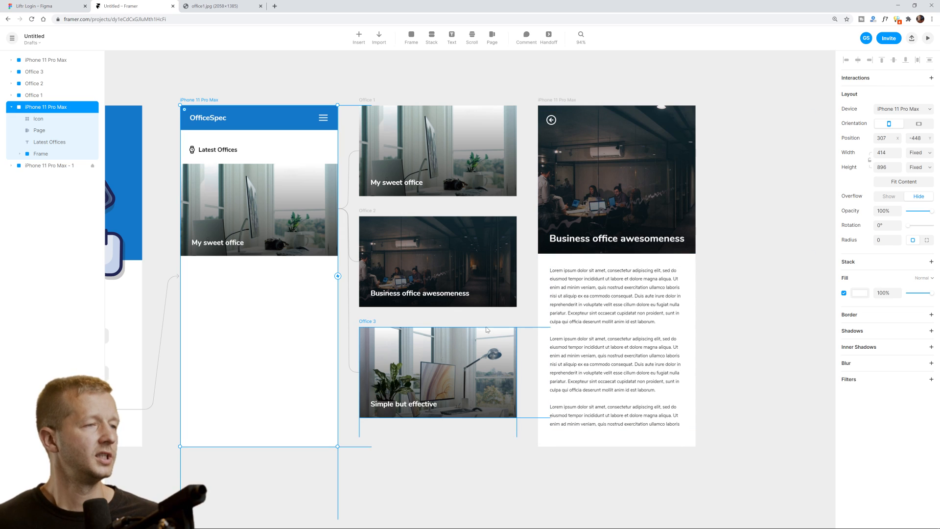
click(728, 256)
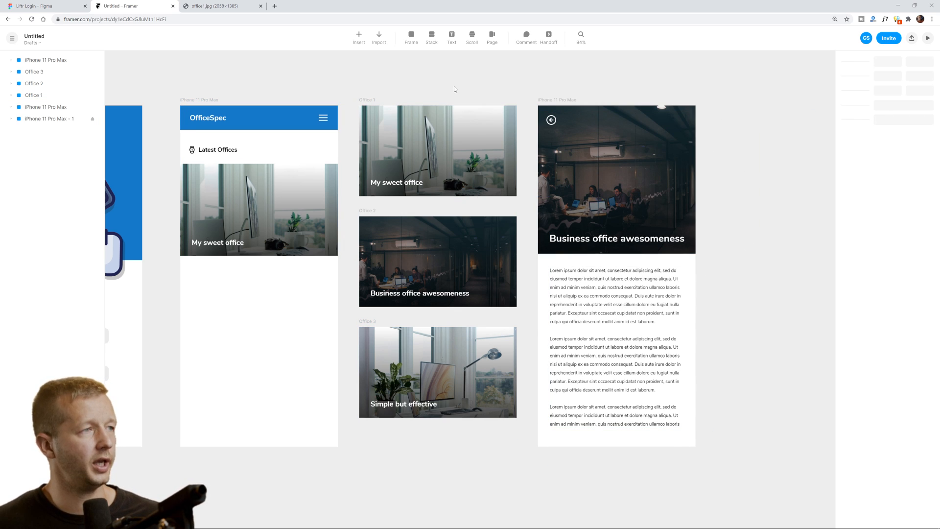
click(467, 167)
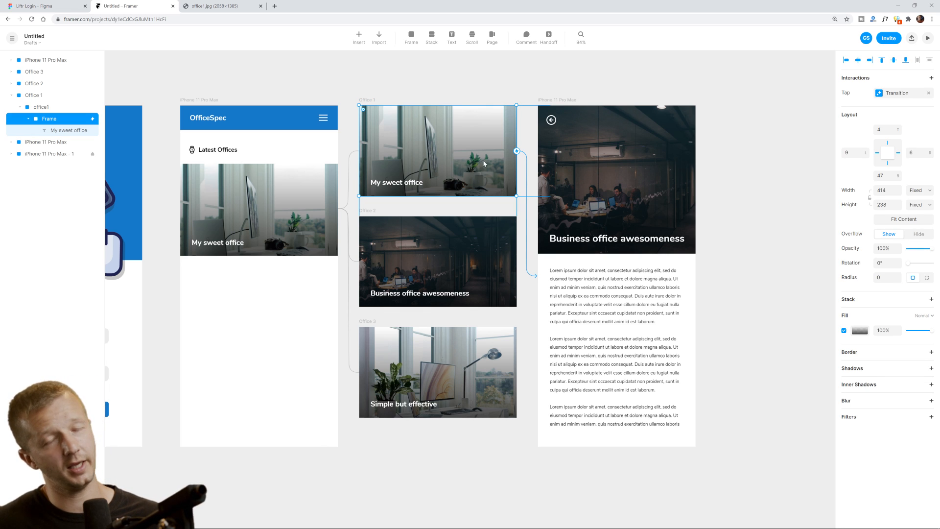
Delete the extra duplicated detail screen and pan to bring the Login screen into view.
click(527, 158)
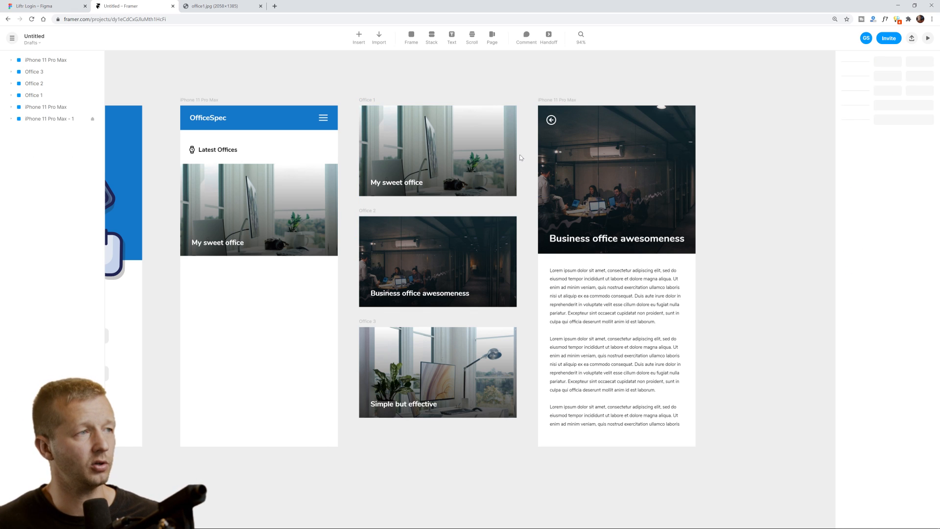
click(515, 154)
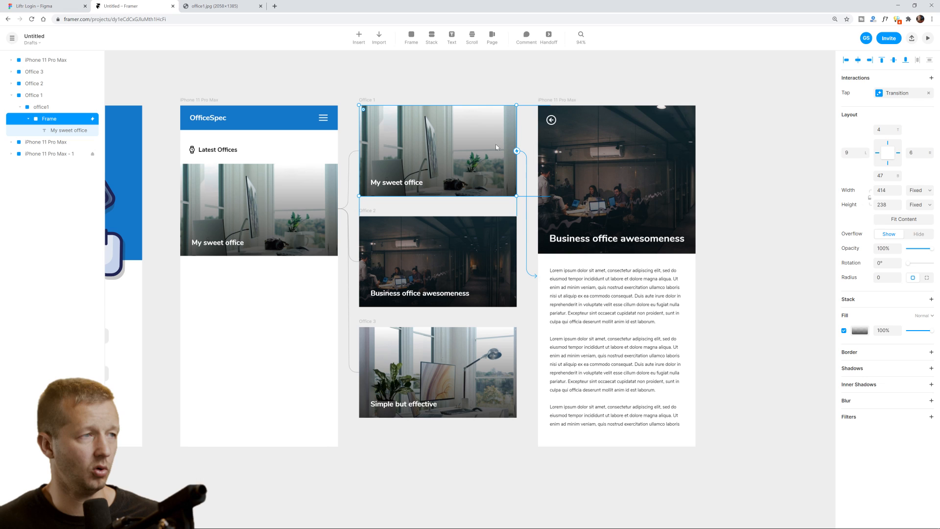
click(553, 105)
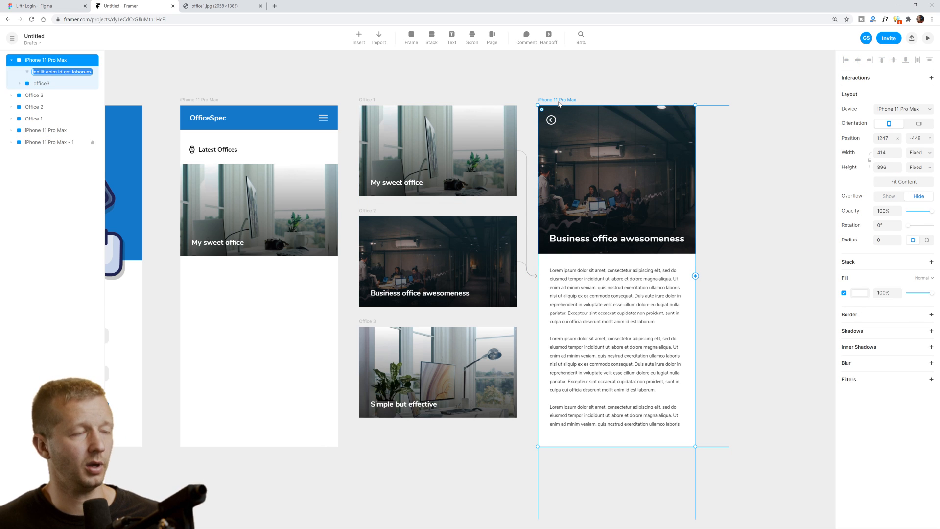
drag(557, 103, 727, 103)
click(767, 119)
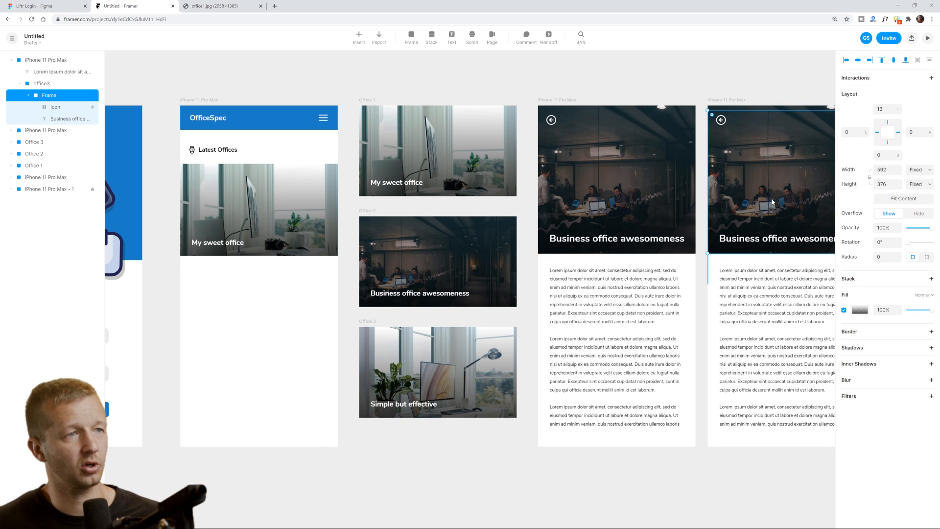
click(453, 156)
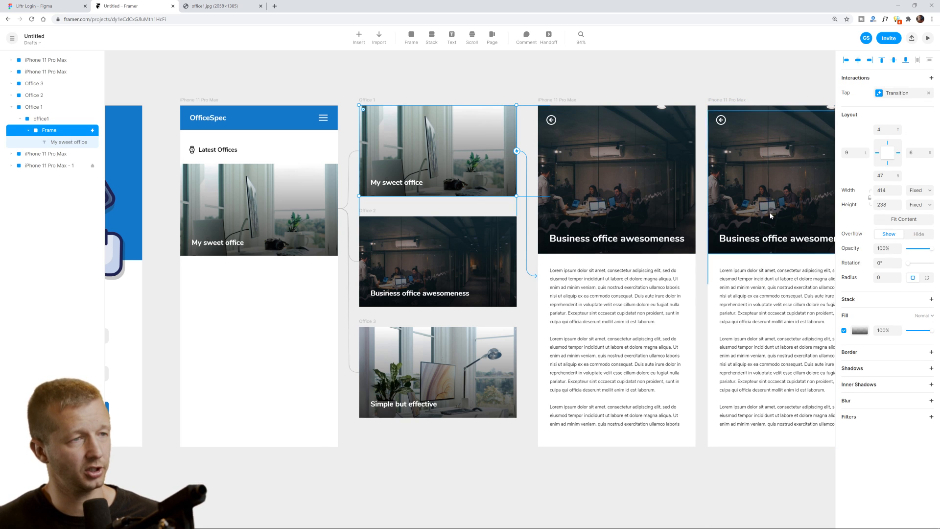
click(730, 101)
key(Delete)
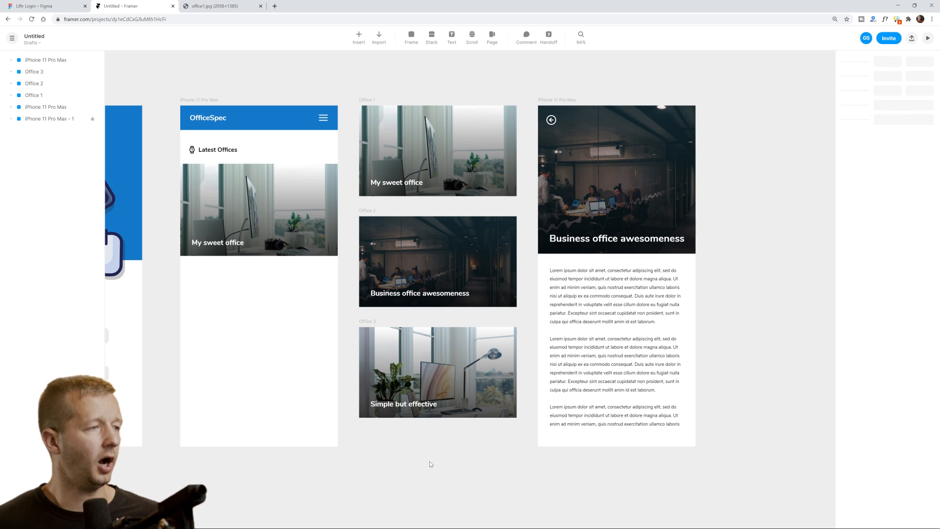
drag(405, 430, 541, 423)
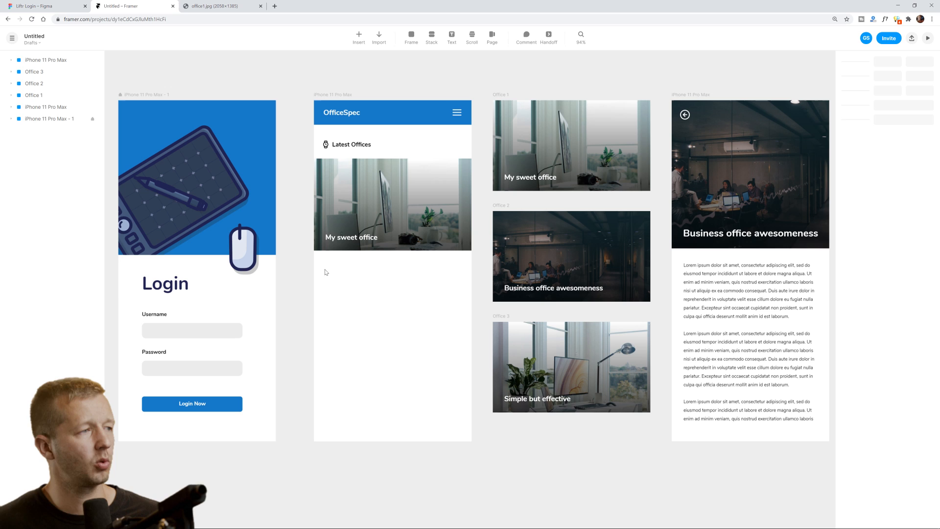
Copy the Latest Offices heading and icon below the carousel and retitle it 'Last week's picks'.
drag(324, 272, 469, 339)
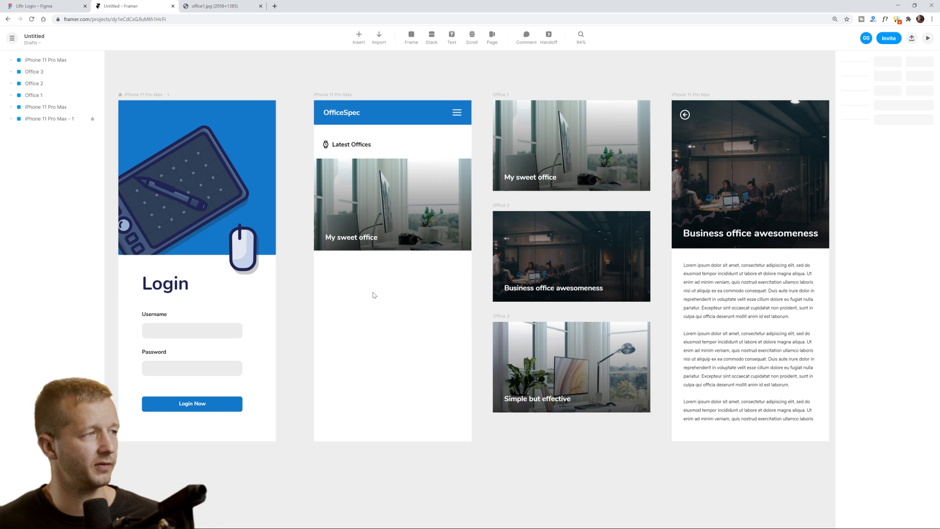
click(360, 148)
shift+click(325, 144)
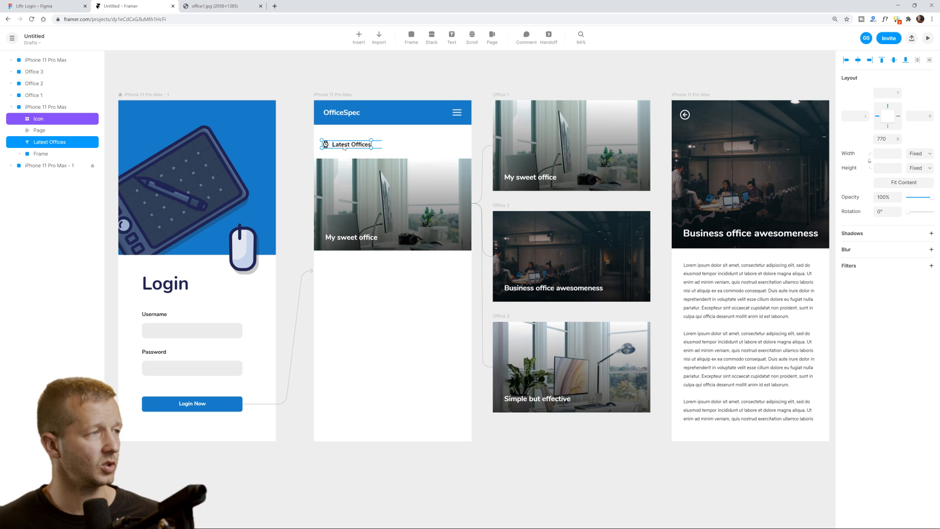
drag(345, 147, 348, 269)
double_click(354, 268)
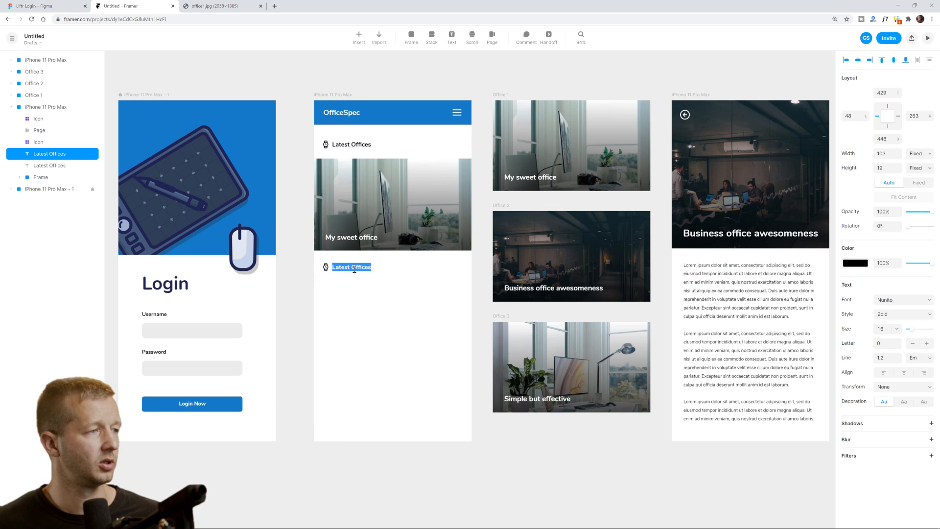
text(Last week)
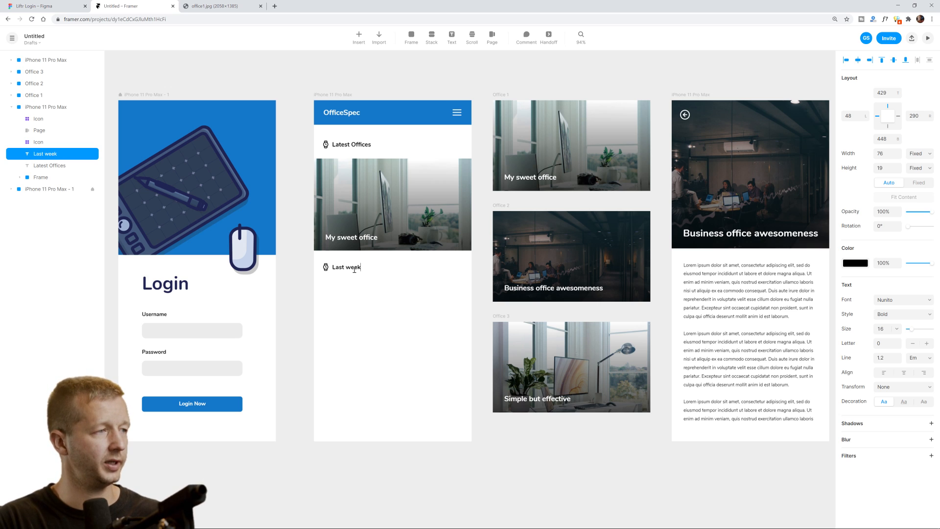
text('s picks)
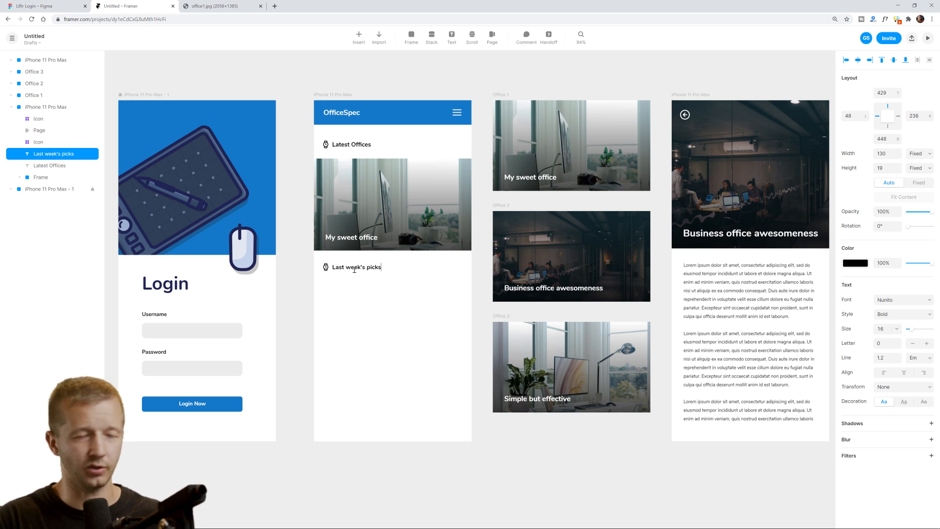
click(359, 319)
click(359, 320)
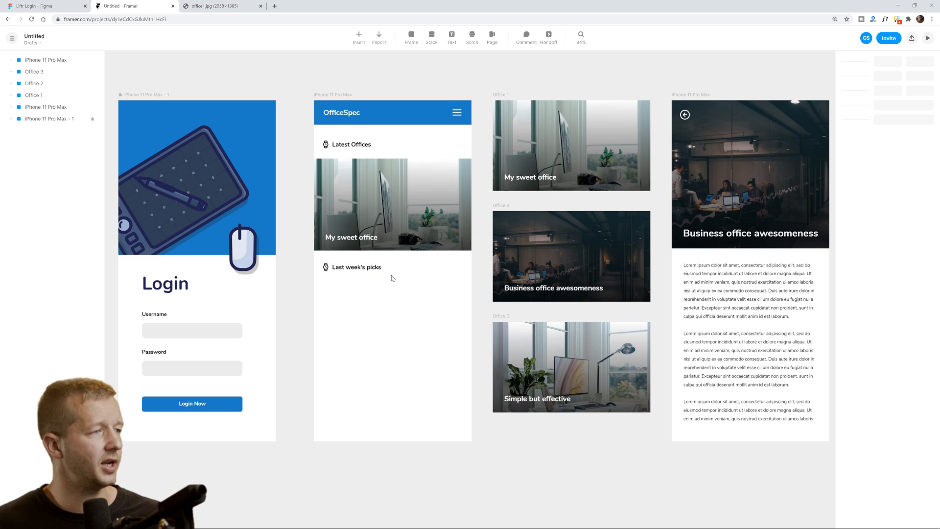
click(335, 269)
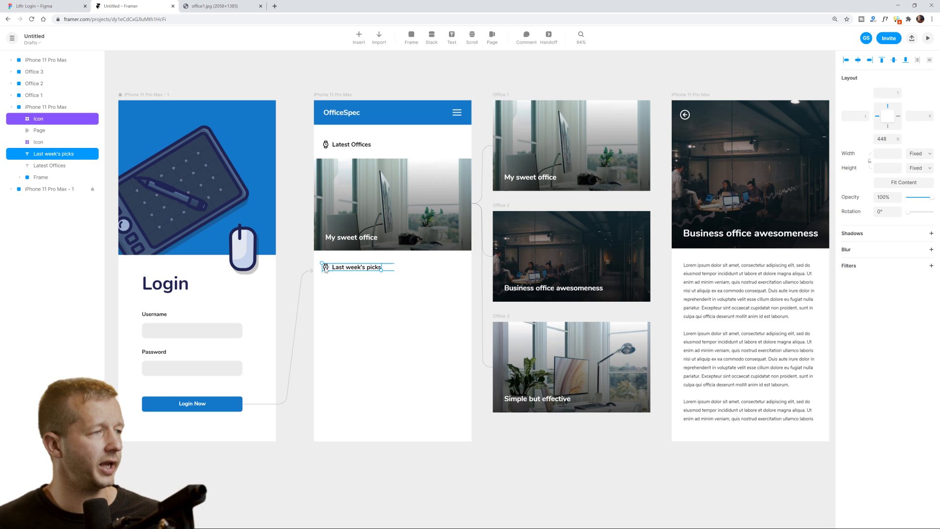
click(375, 284)
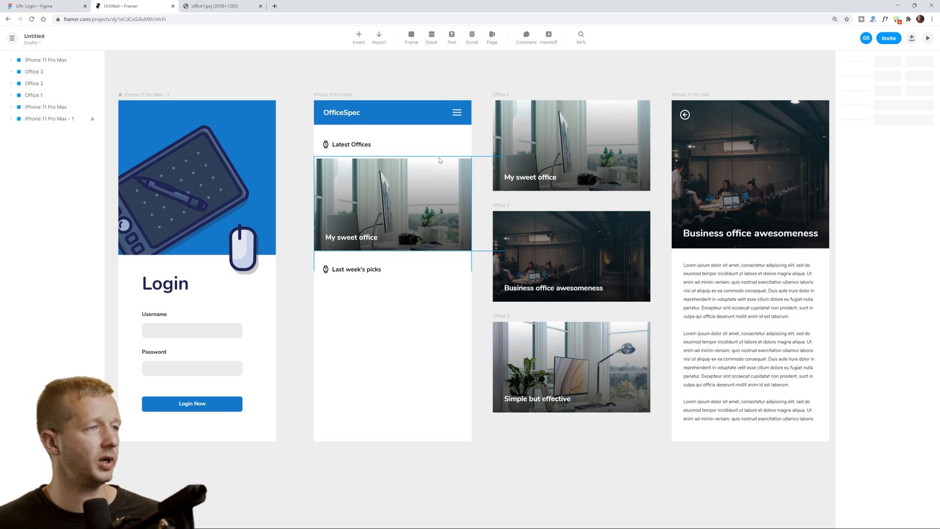
Draw a small frame below the OfficeSpec screen with fill #78A4C4 and corner radius 11.
scroll(506, 197, down, 2)
scroll(506, 197, down, 3)
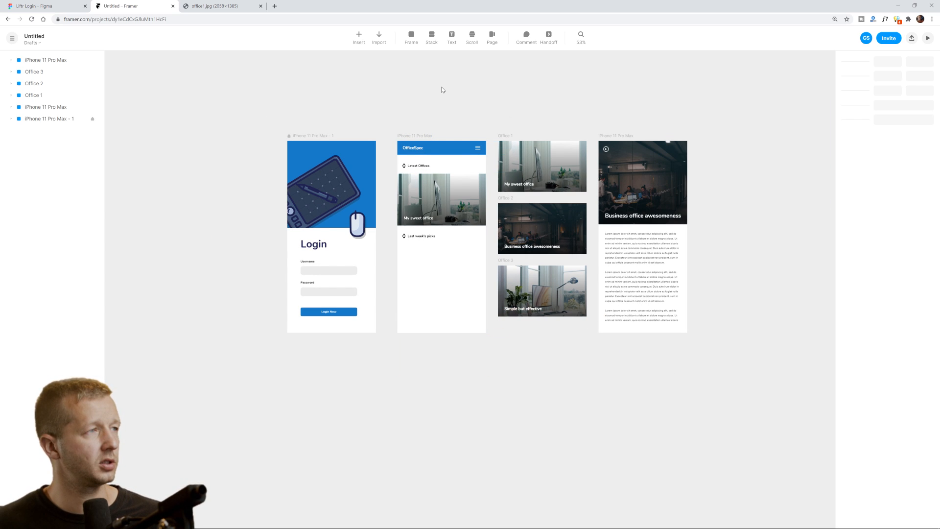
click(412, 41)
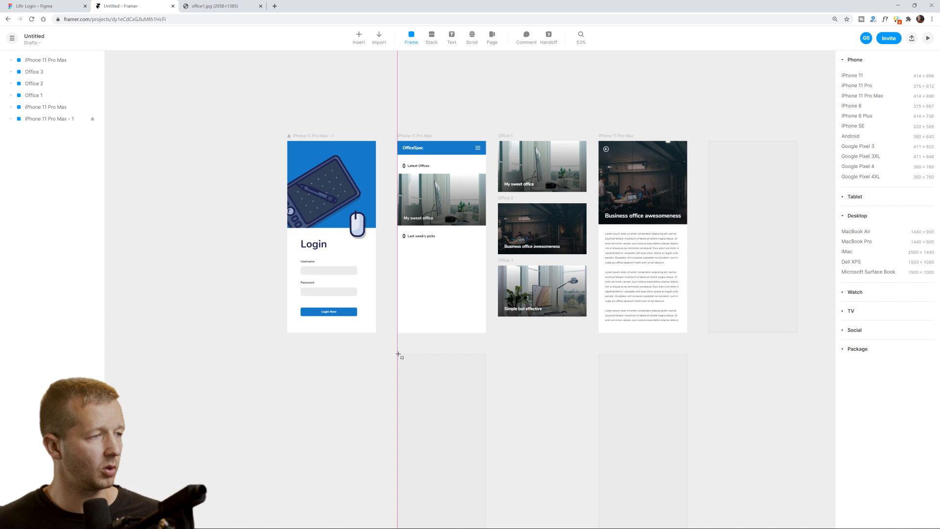
drag(398, 353, 427, 387)
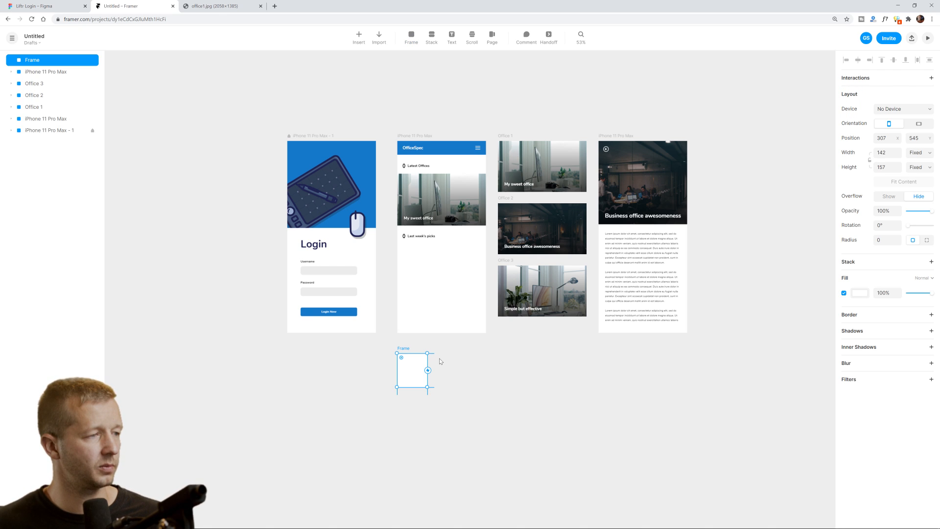
click(861, 294)
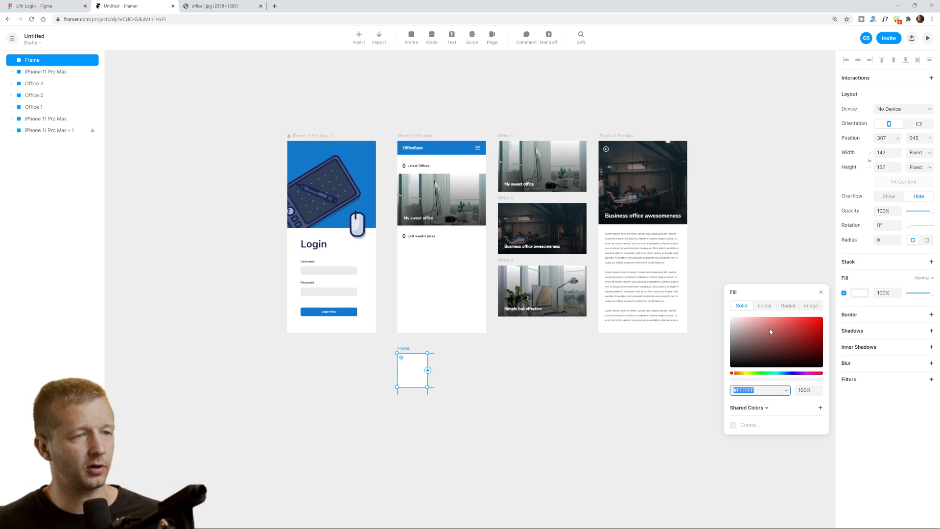
click(784, 374)
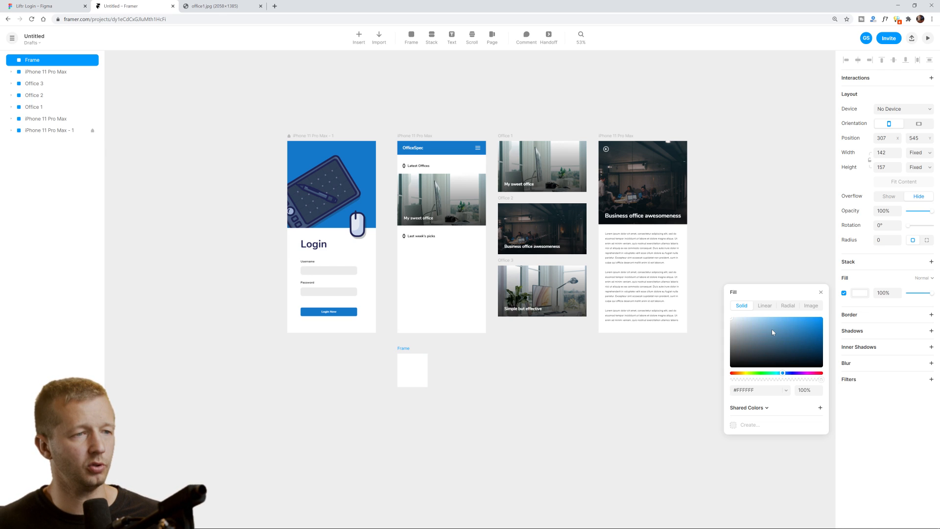
mouse_move(772, 329)
mouse_down()
mouse_move(767, 319)
mouse_move(779, 318)
mouse_move(762, 336)
mouse_move(766, 329)
mouse_up()
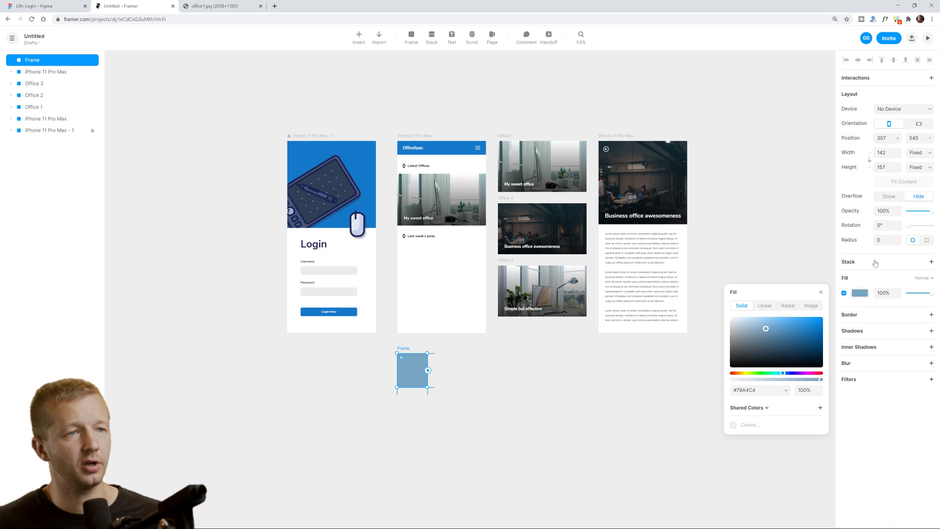
click(897, 239)
click(898, 239)
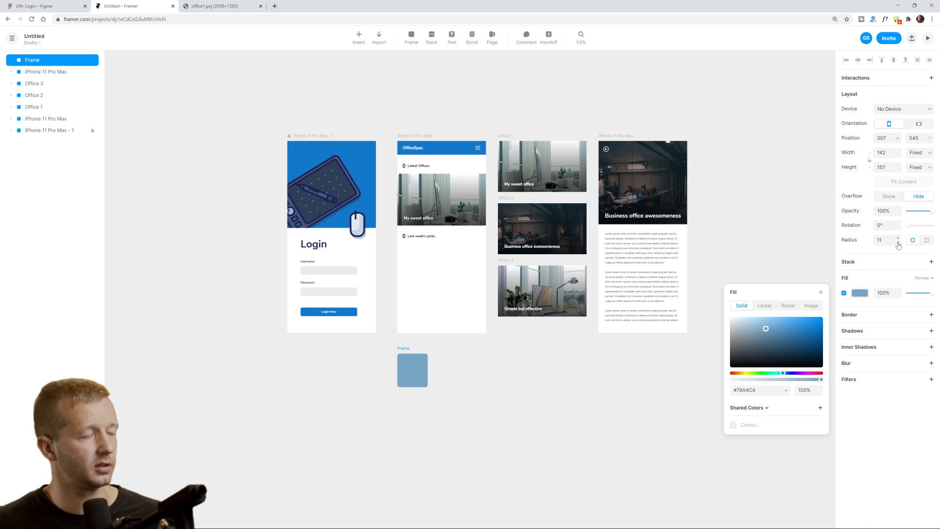
scroll(439, 344, up, 5)
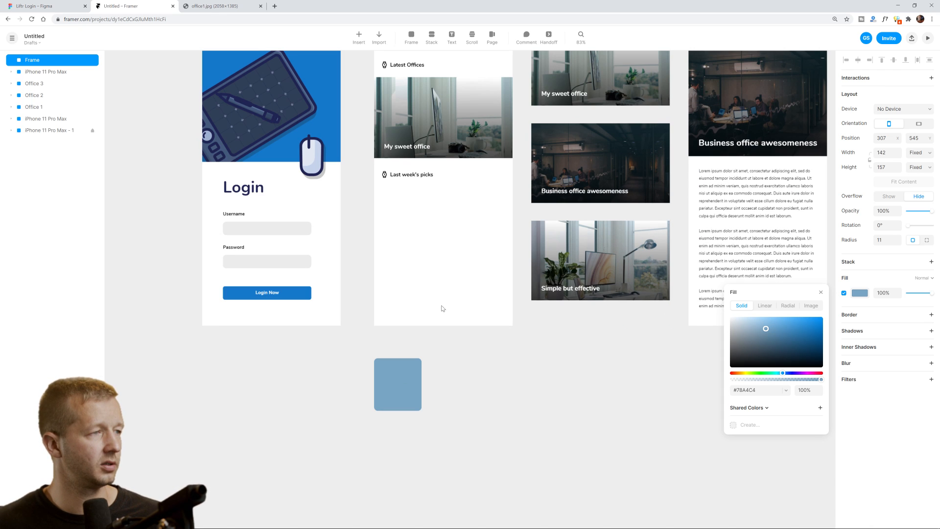
click(436, 233)
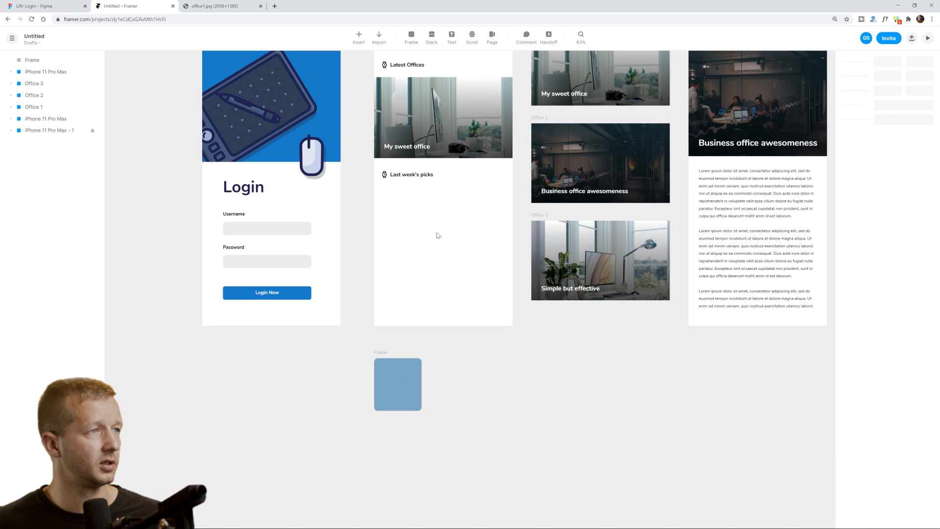
Draw a 414×142 page area under Last week's picks and make the blue frame its content.
click(488, 43)
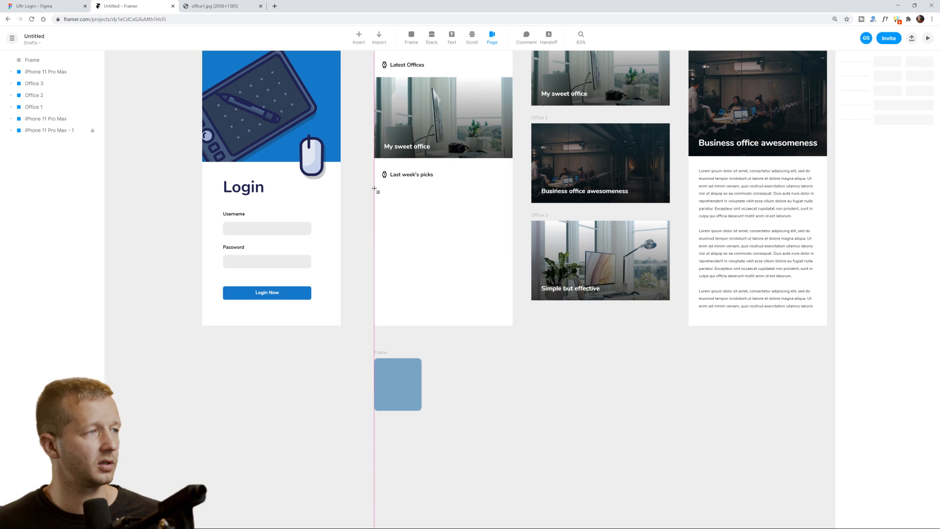
drag(376, 189, 512, 236)
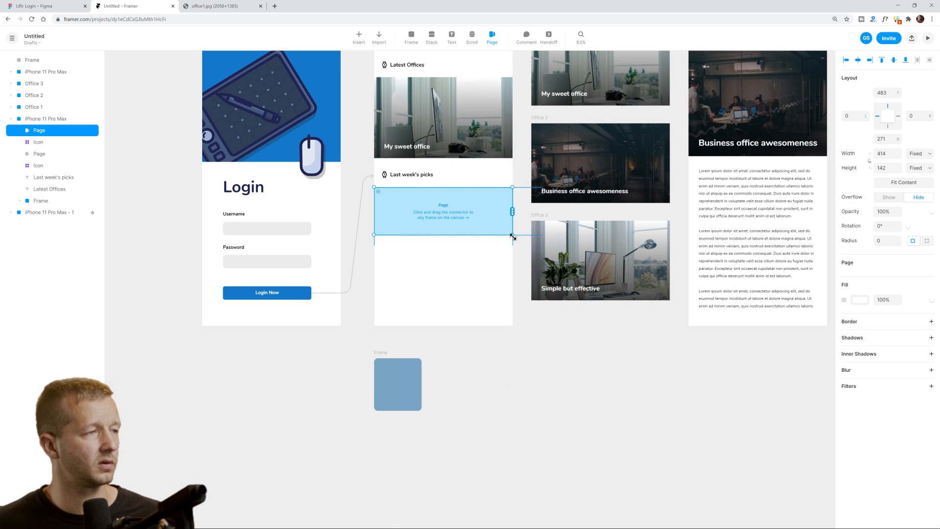
click(400, 383)
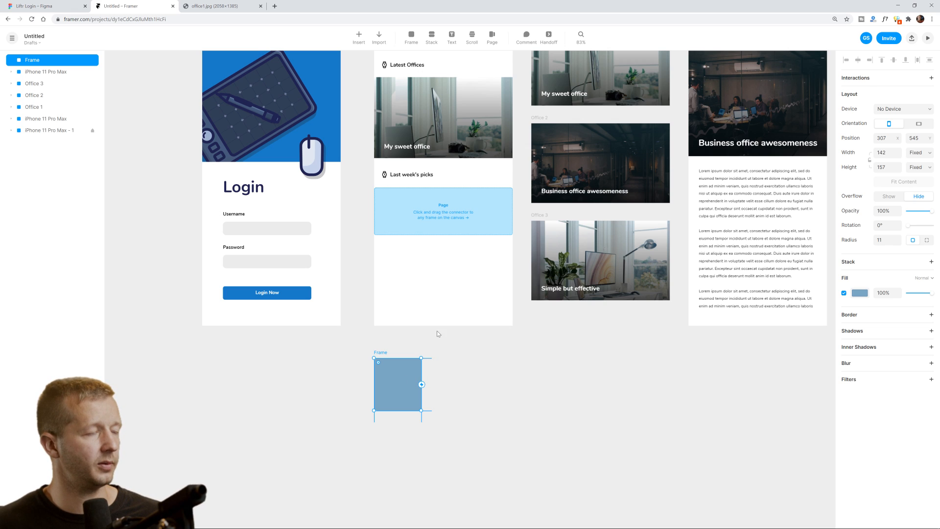
drag(421, 385, 507, 268)
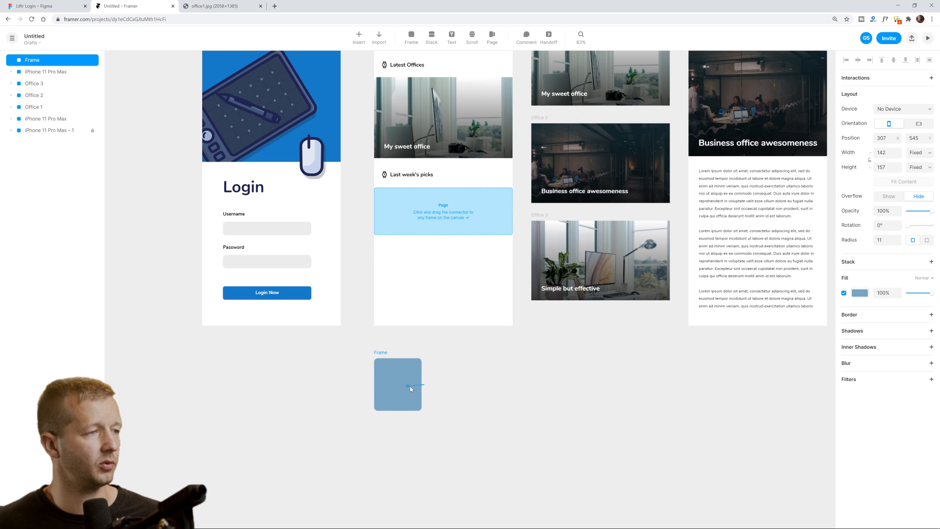
click(509, 223)
drag(513, 212, 401, 390)
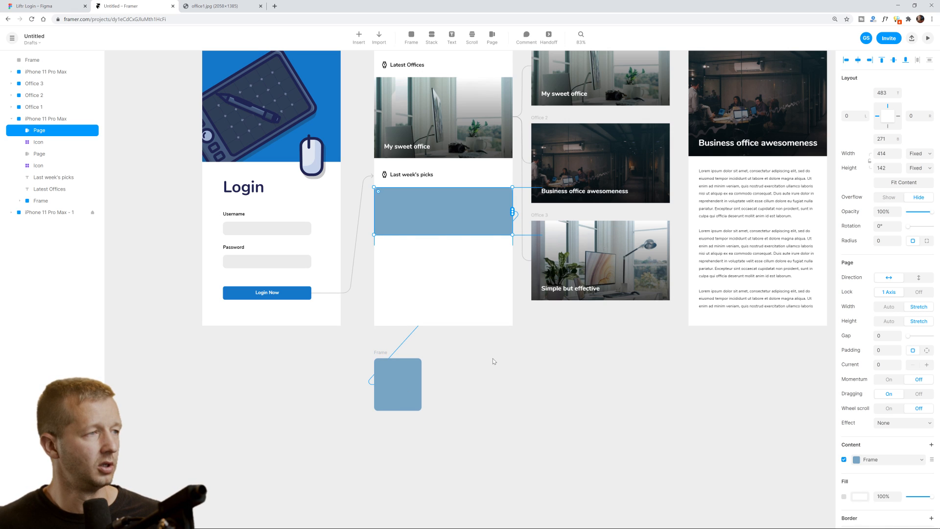
Duplicate the blue frame and add the second and third copies to the page.
click(401, 380)
drag(381, 355, 481, 353)
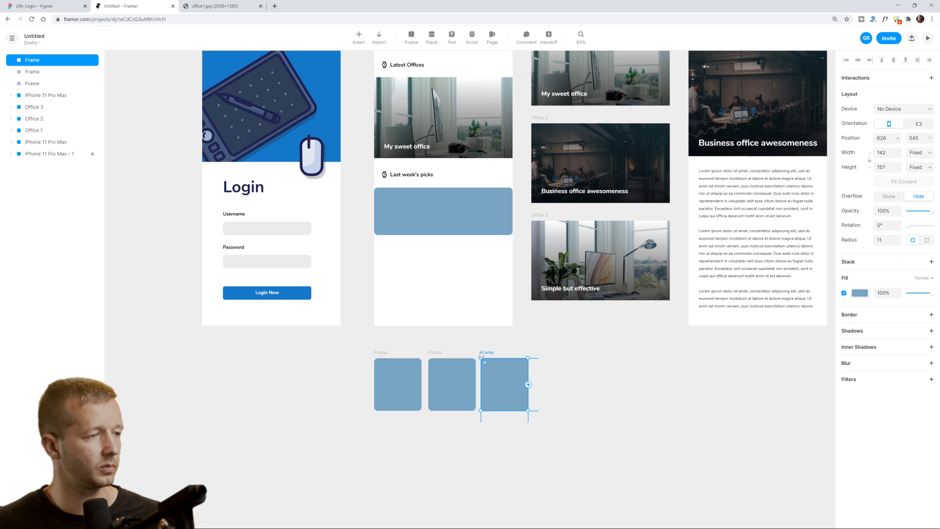
click(445, 213)
drag(516, 215, 442, 372)
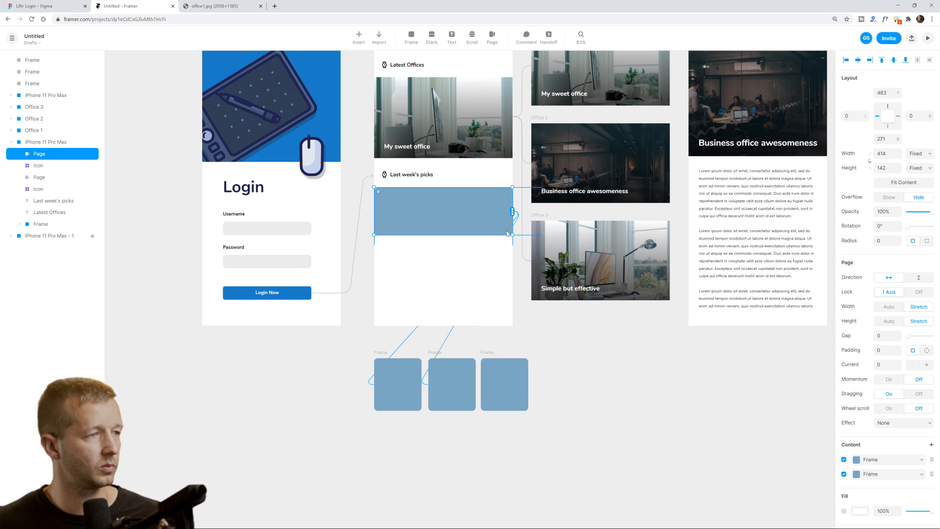
drag(513, 212, 495, 392)
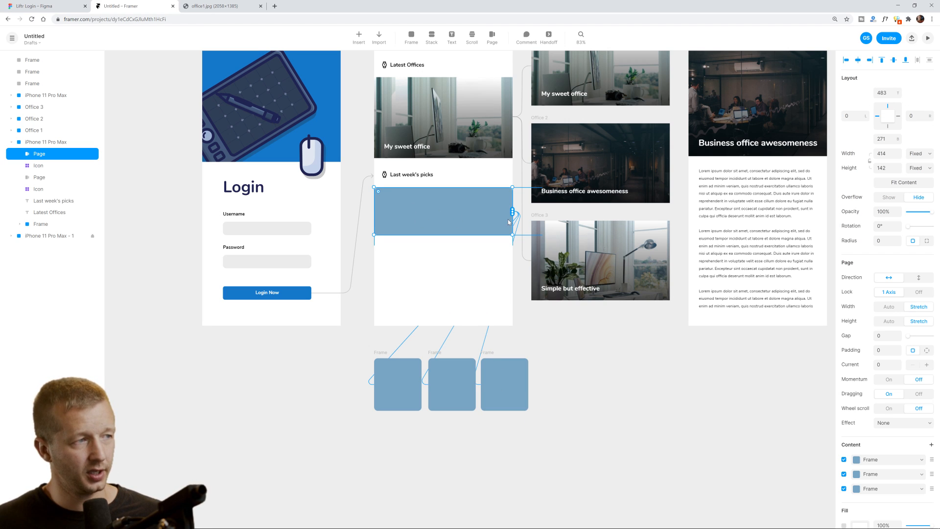
Fit the picks page to its cards, with 21 card spacing, 29 padding and height 205.
click(889, 307)
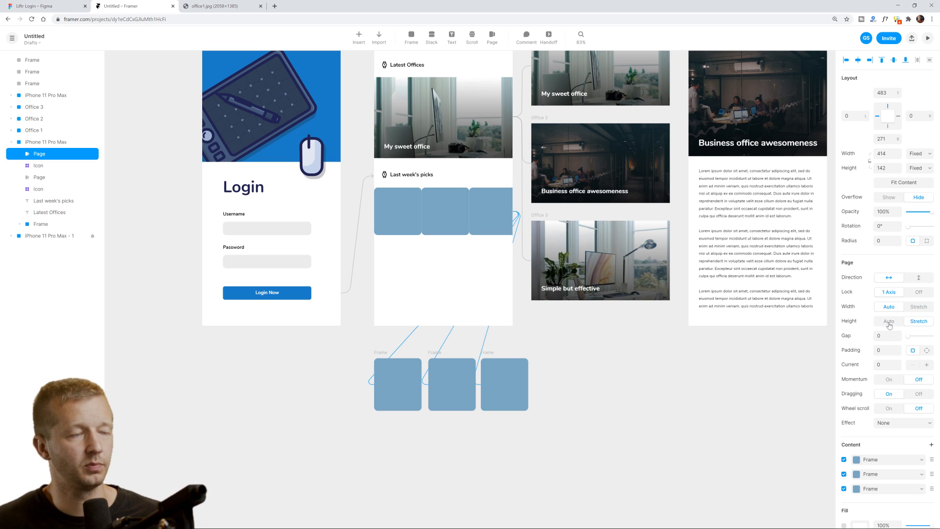
click(889, 322)
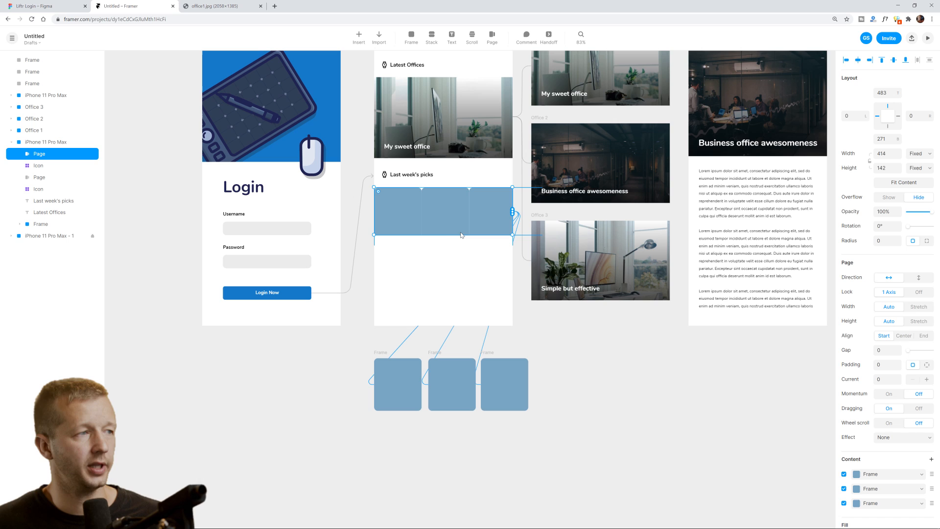
drag(456, 235, 464, 243)
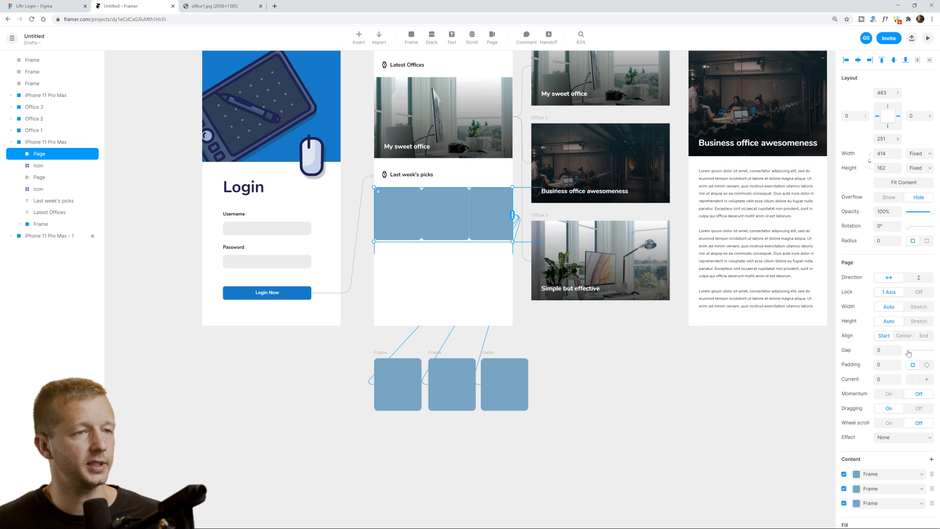
drag(908, 353, 911, 352)
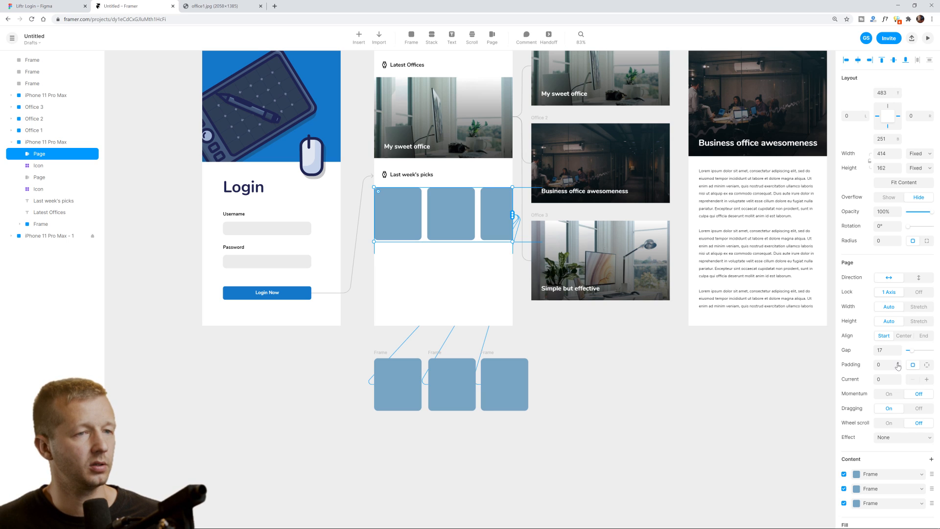
click(897, 363)
drag(898, 366, 896, 366)
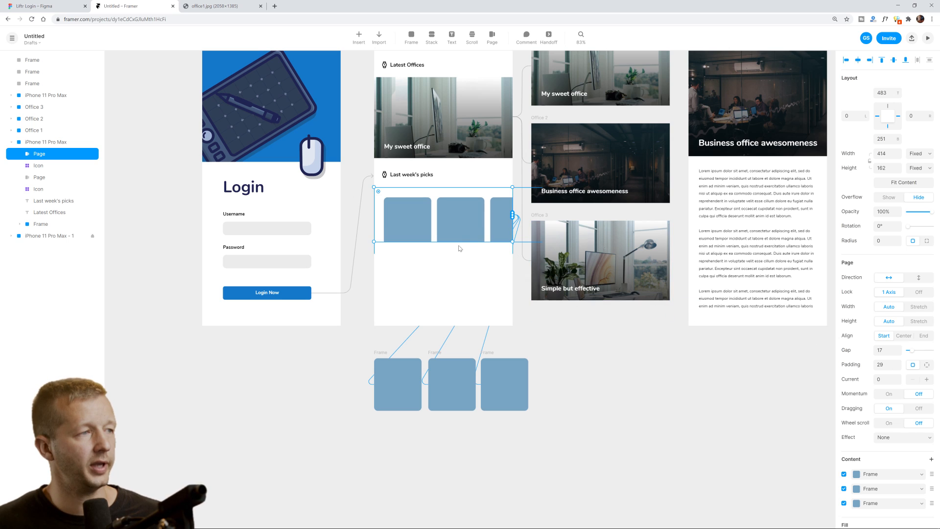
drag(461, 245, 460, 253)
drag(422, 220, 423, 217)
Duplicate the third card as a fourth card and link it into the Last week's picks carousel.
click(445, 279)
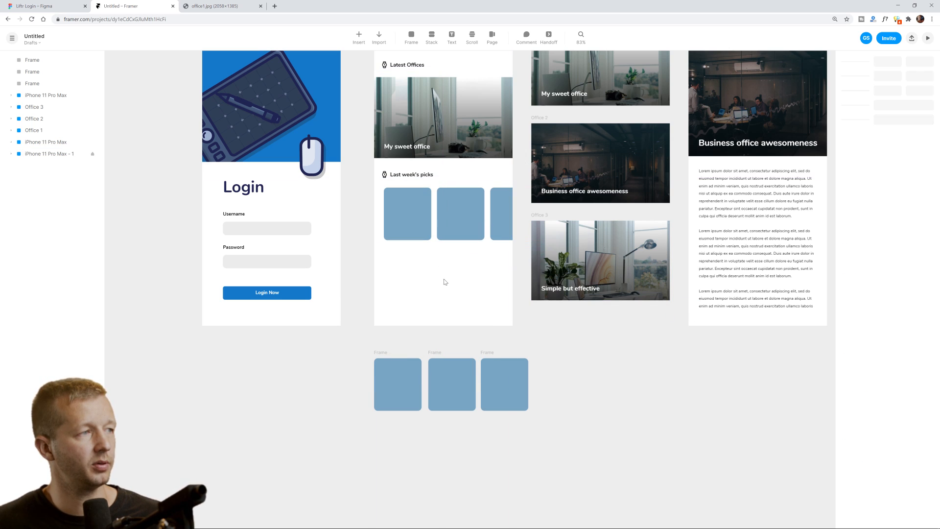
click(462, 227)
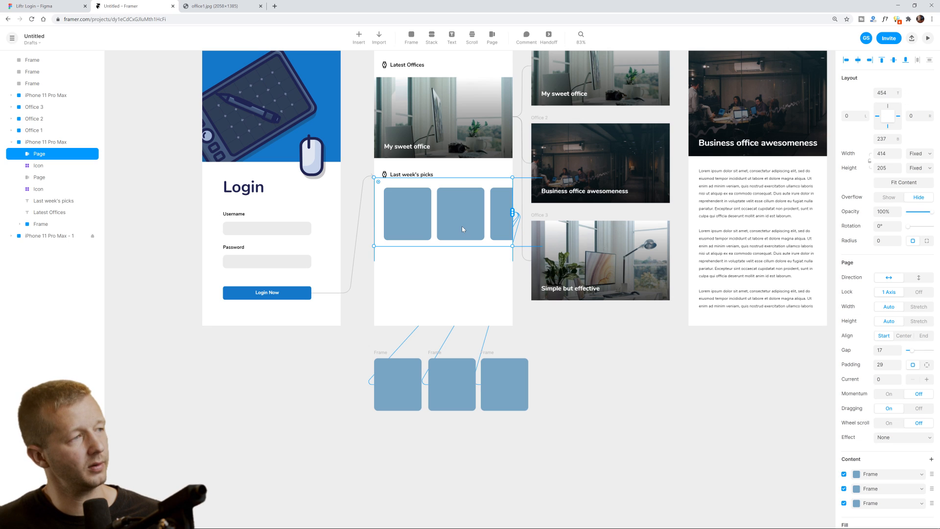
click(509, 378)
scroll(490, 354, down, 2)
scroll(490, 355, right, 2)
key(ctrl+d)
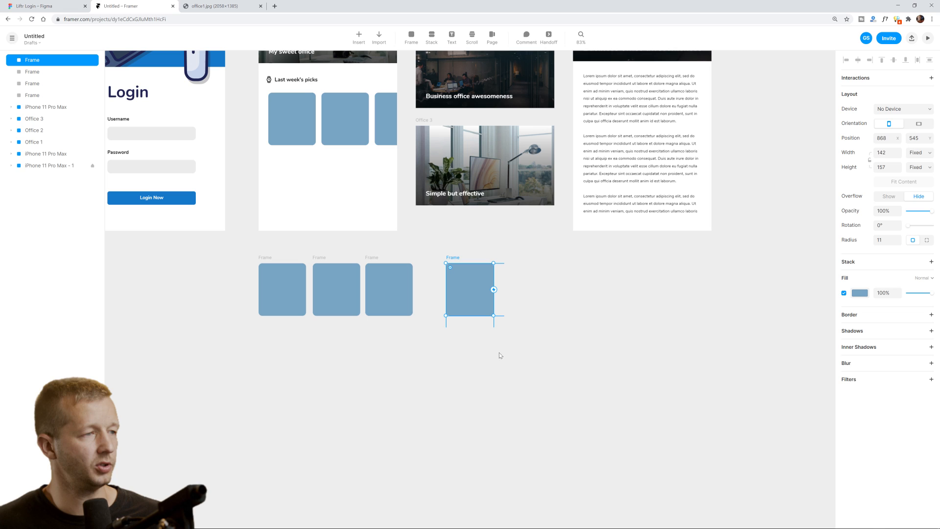
drag(457, 258, 430, 257)
click(382, 126)
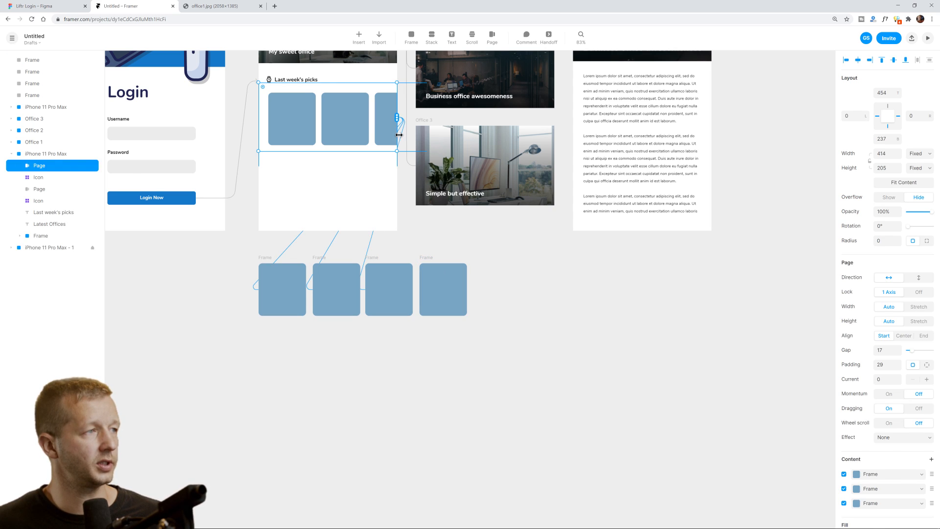
drag(401, 119, 439, 281)
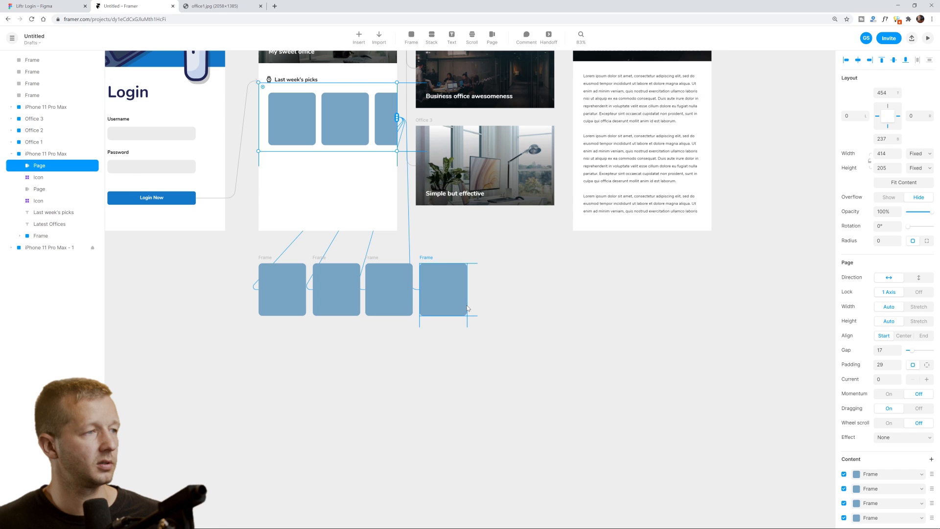
Preview the iPhone 11 Pro Max home screen.
click(539, 294)
key(space)
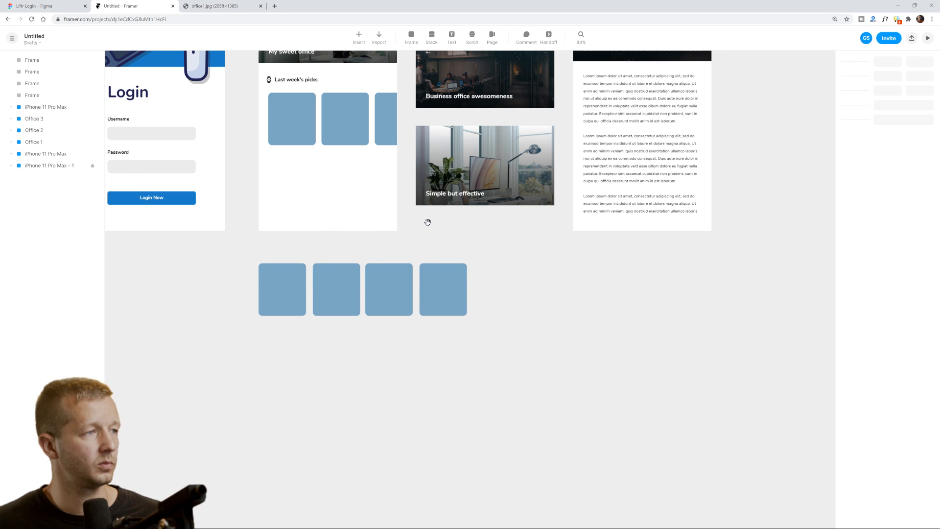
drag(427, 228, 533, 381)
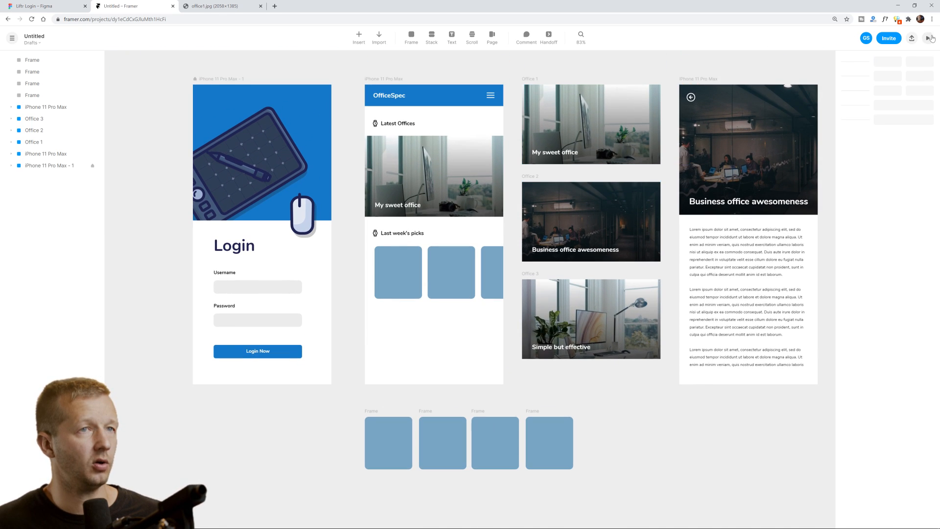
click(386, 79)
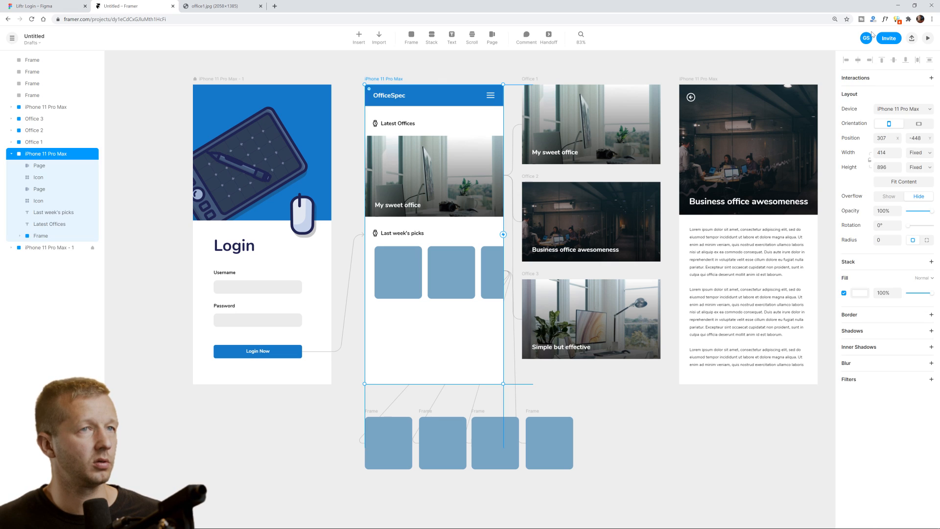
click(928, 38)
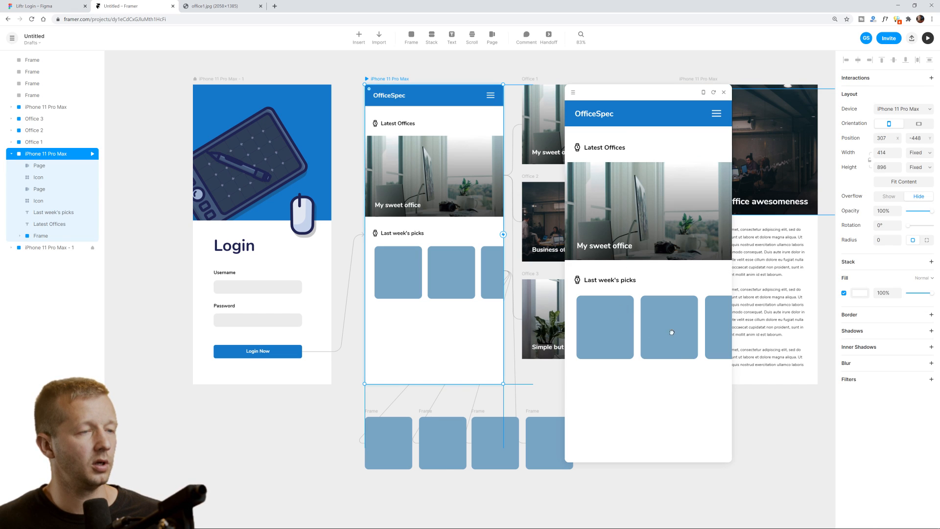
Swipe the Last week's picks cards forward and back in the preview, then close it.
drag(670, 330, 571, 354)
drag(628, 339, 705, 332)
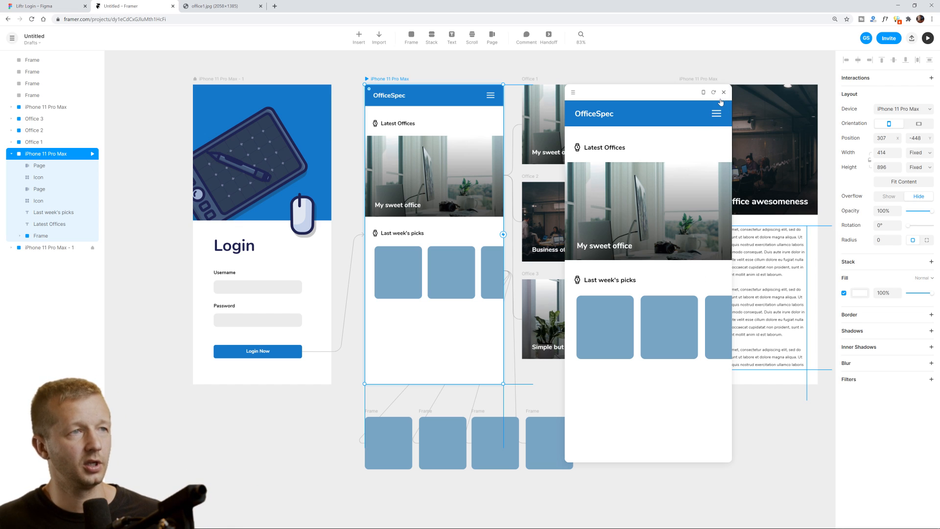
click(724, 94)
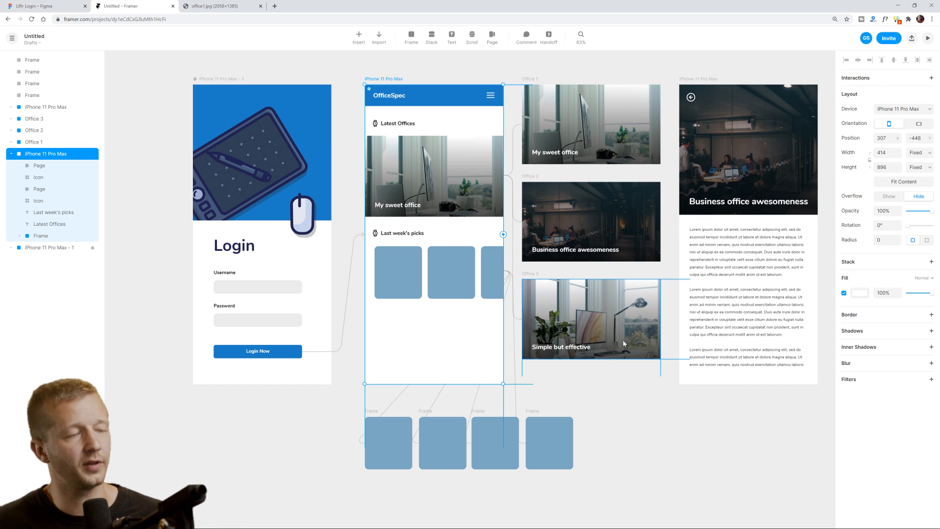
With the login screen frame selected, insert a Device component found by searching 'device'.
scroll(622, 399, down, 3)
click(658, 421)
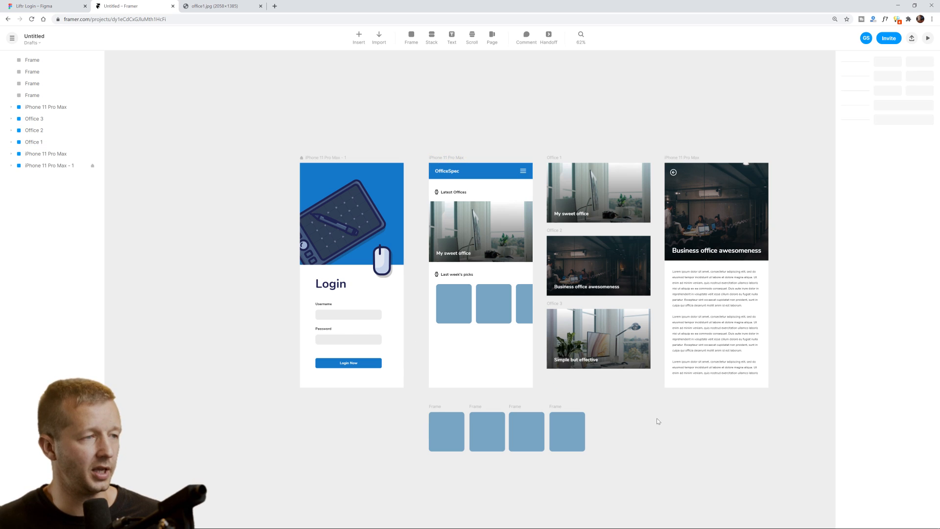
click(332, 160)
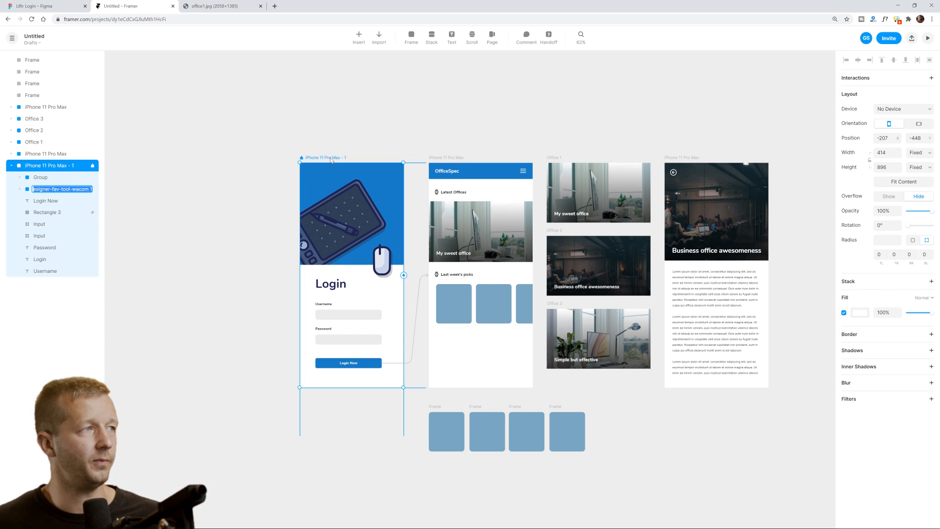
click(360, 41)
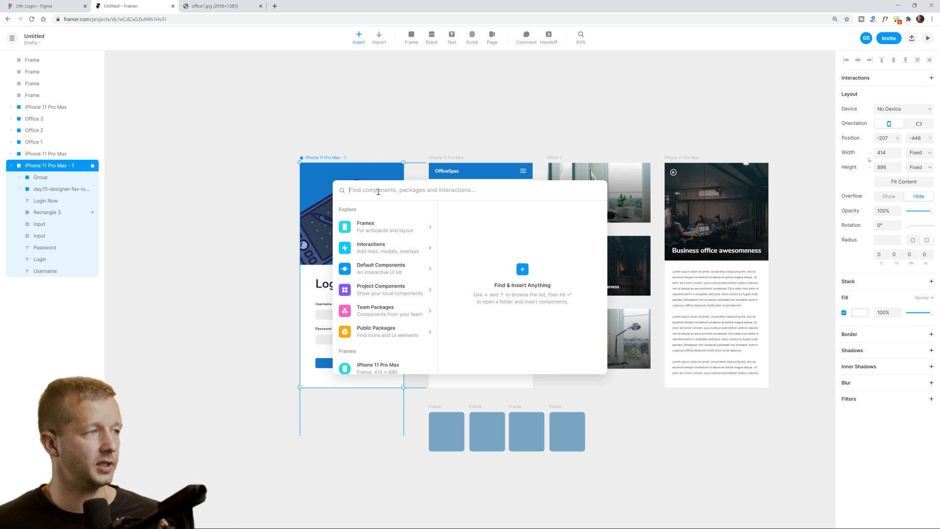
text(device)
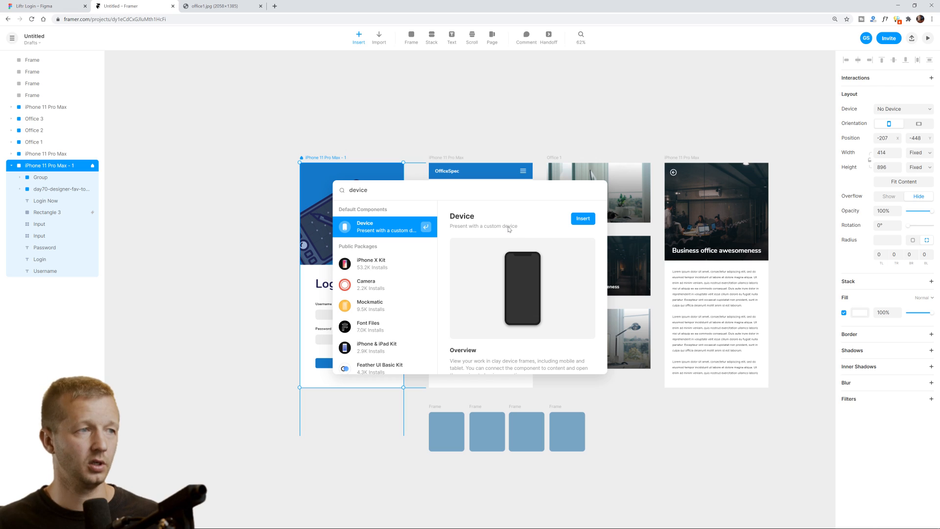
click(582, 218)
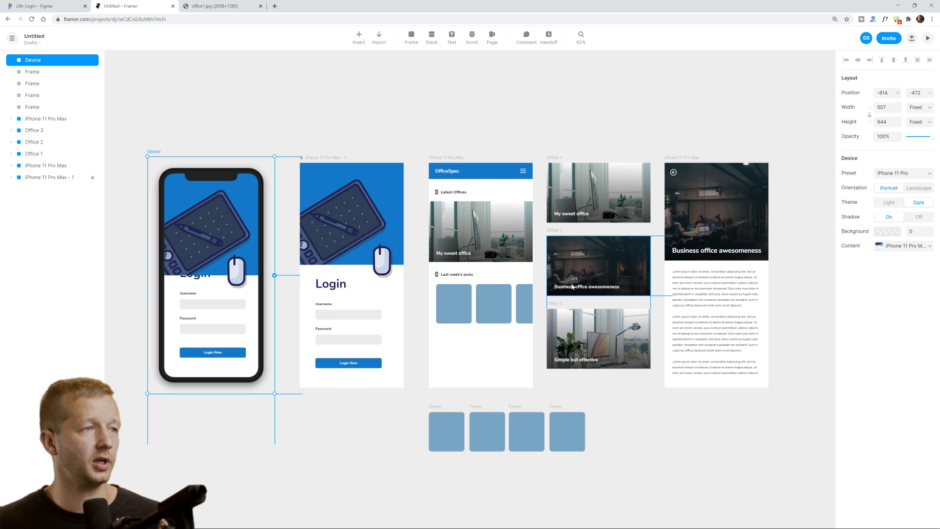
Connect the Device frame's content to the login screen and use the iPhone 11 Pro Max preset.
click(267, 143)
drag(264, 184, 345, 174)
click(314, 227)
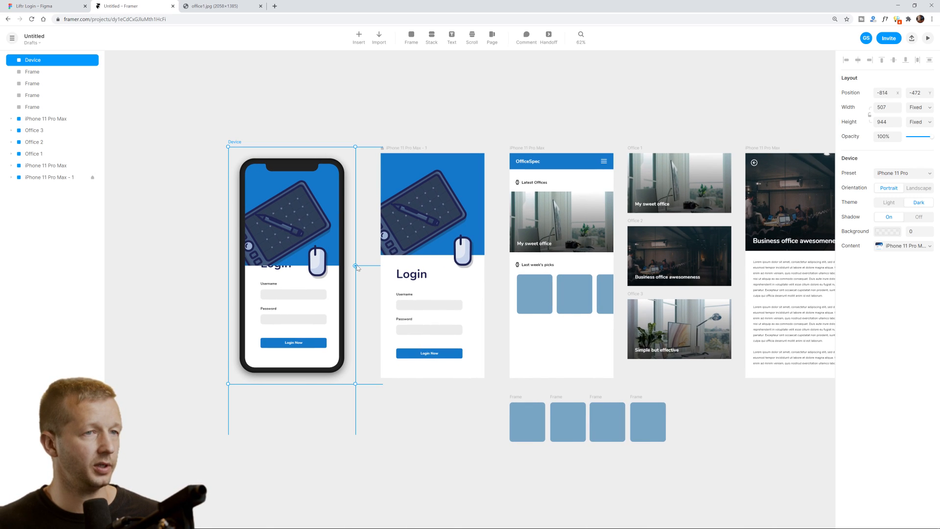
drag(357, 267, 392, 272)
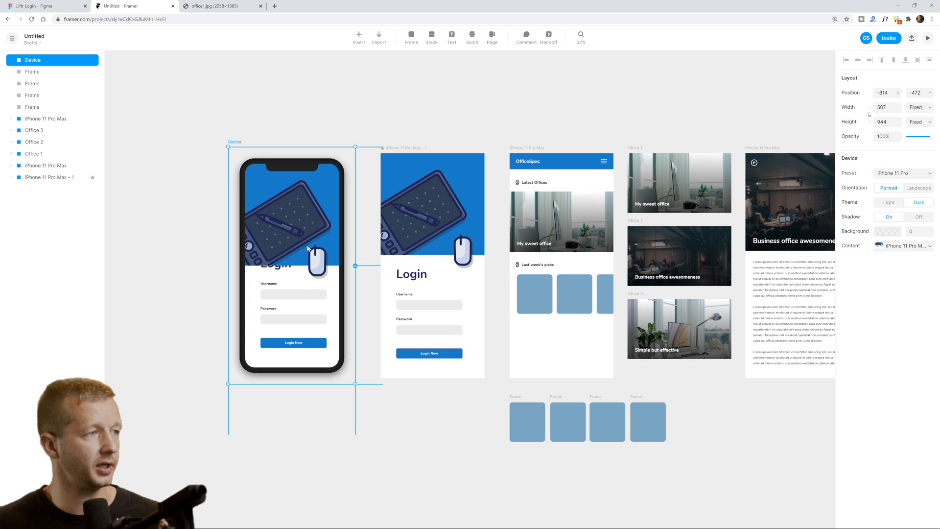
click(894, 173)
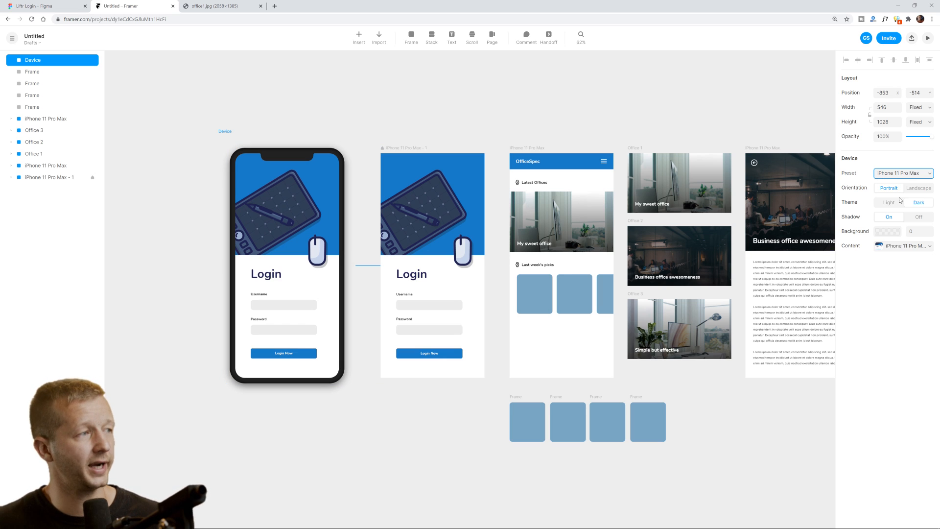
Preview the device prototype and log in with a dummy username and password.
click(928, 38)
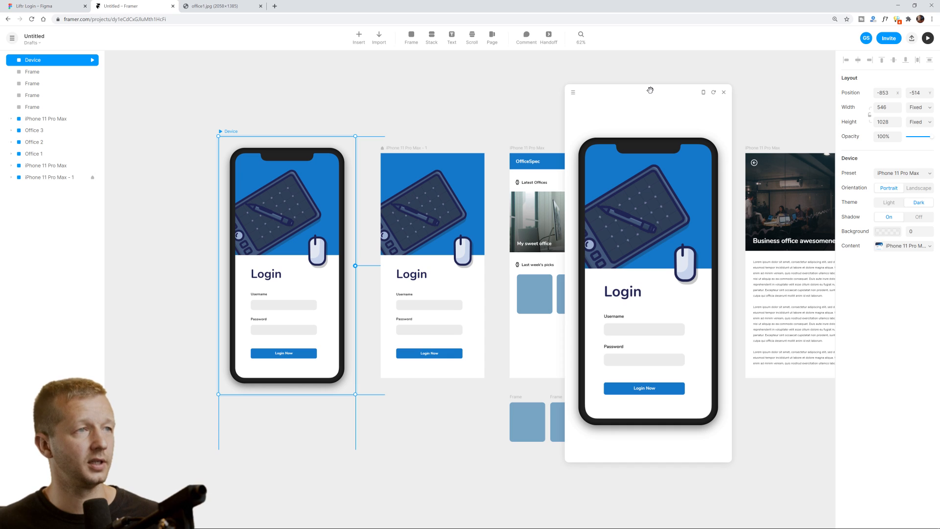
drag(651, 90, 540, 82)
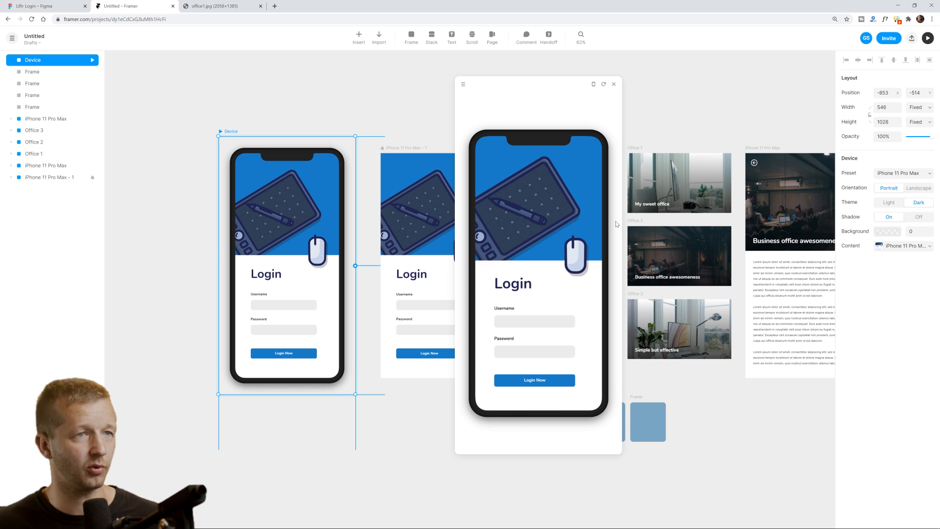
click(521, 323)
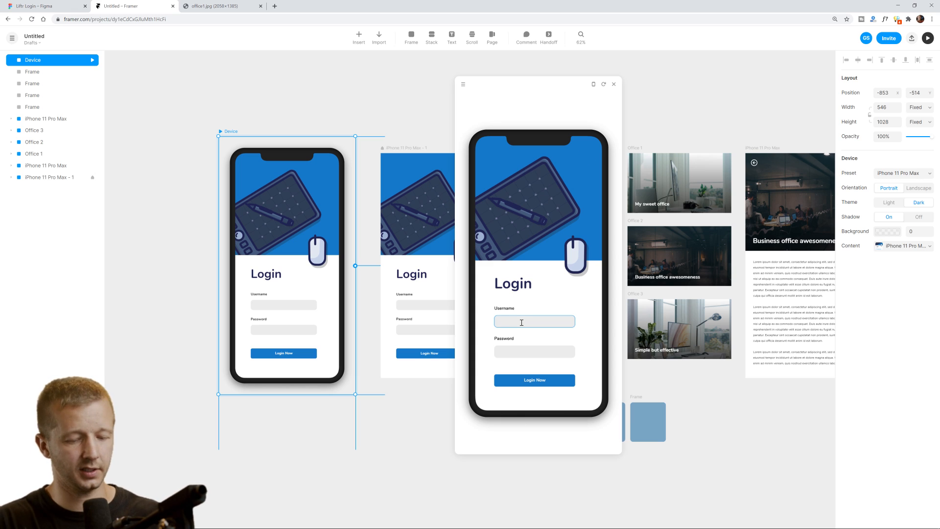
text(ksdfjksfd)
key(Tab)
text(••••••••••••)
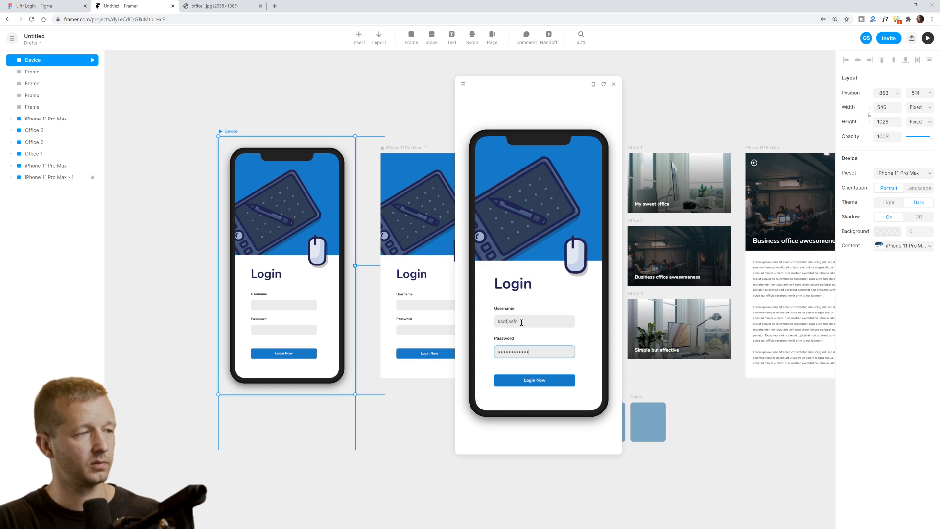
click(544, 384)
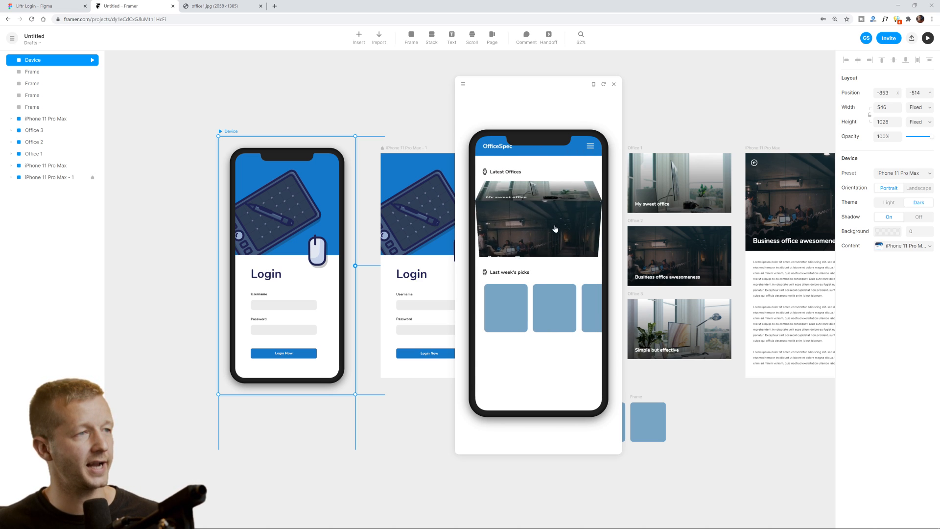
Swipe the office carousel and picks cards, open and leave the Business office page, then close the preview.
drag(563, 244, 565, 178)
drag(557, 308, 472, 309)
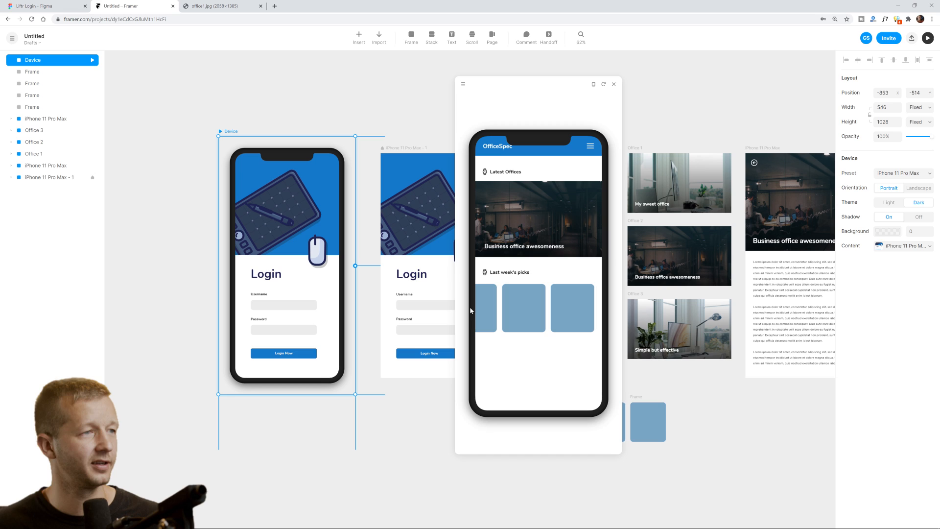
click(522, 224)
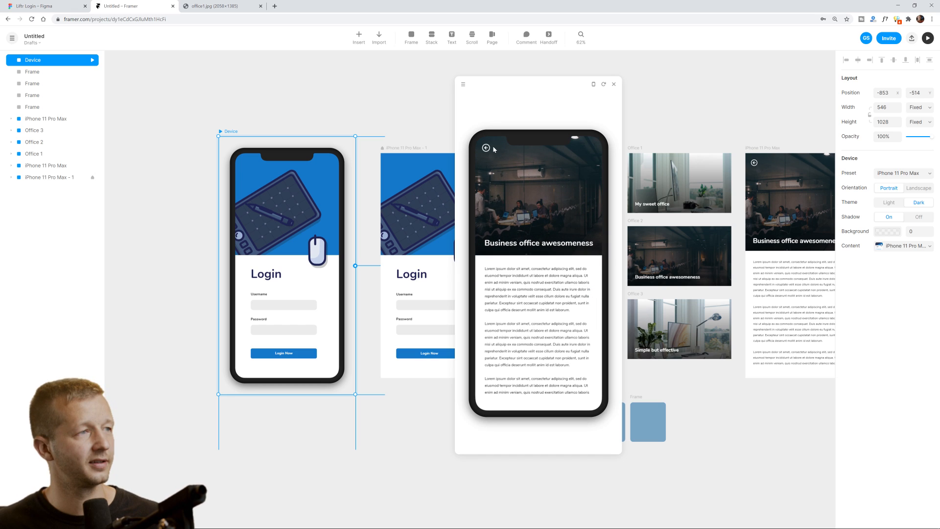
click(487, 148)
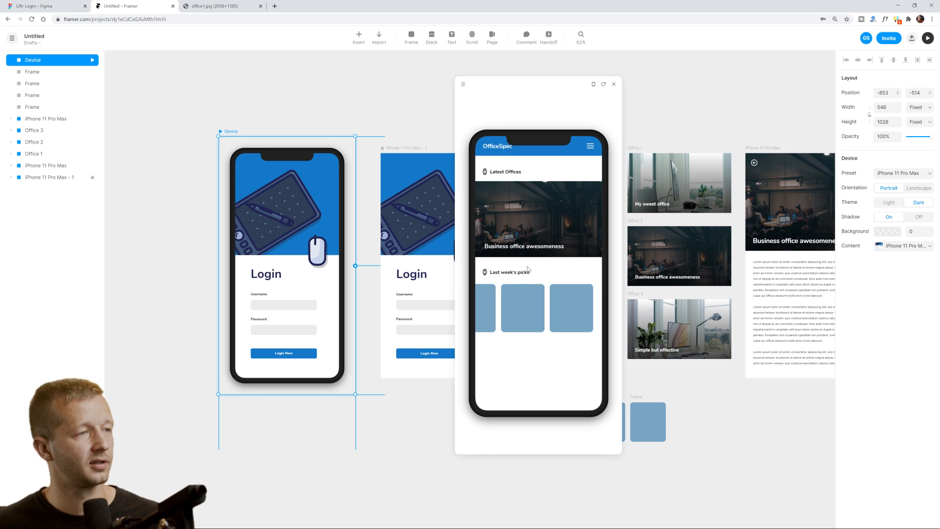
drag(517, 236, 542, 275)
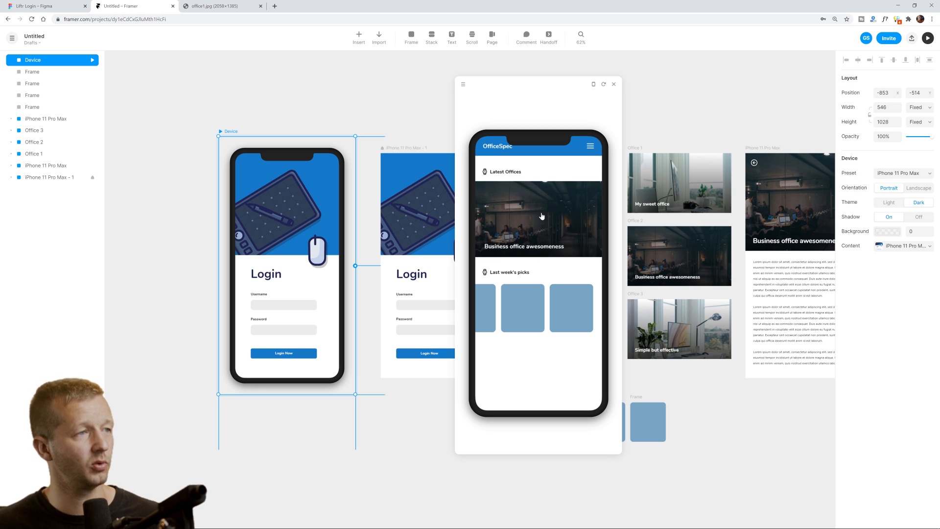
drag(542, 216, 541, 274)
drag(507, 314, 552, 315)
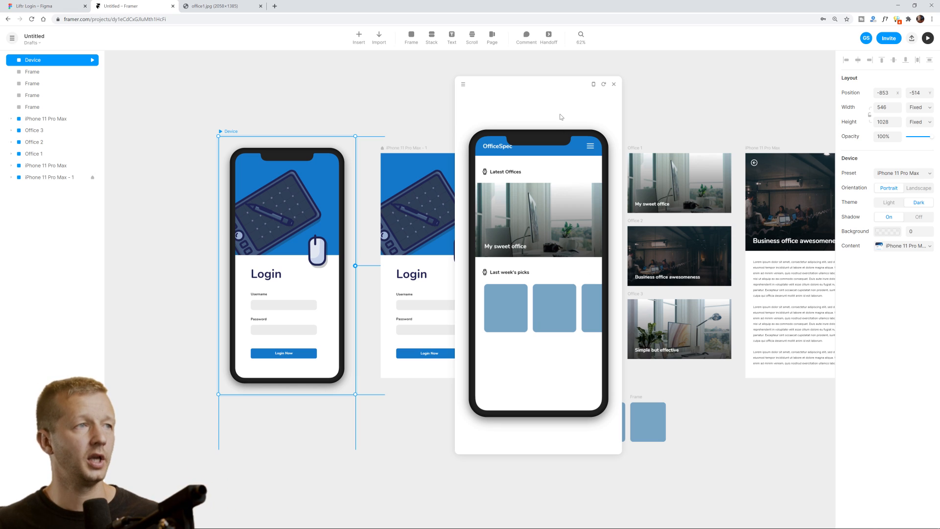
click(614, 85)
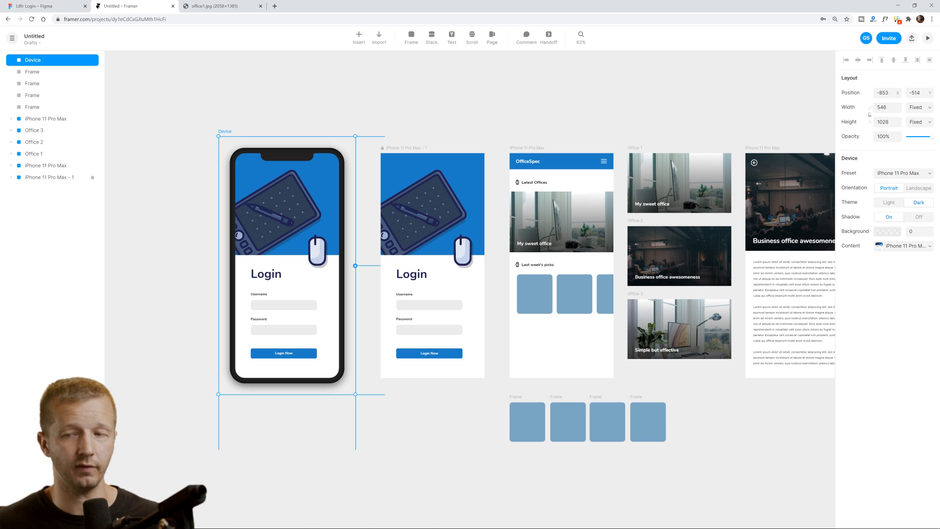
Copy the share link and open the shared prototype in a new tab.
click(912, 39)
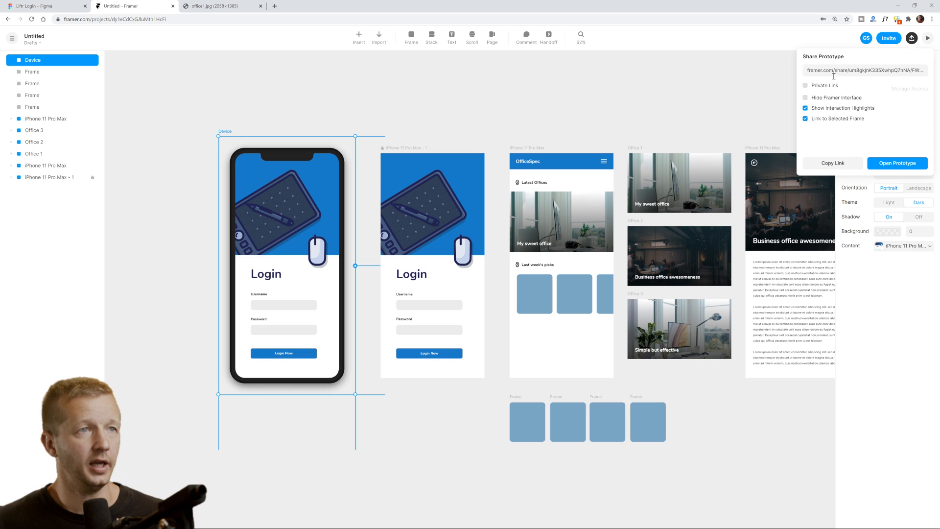
click(855, 70)
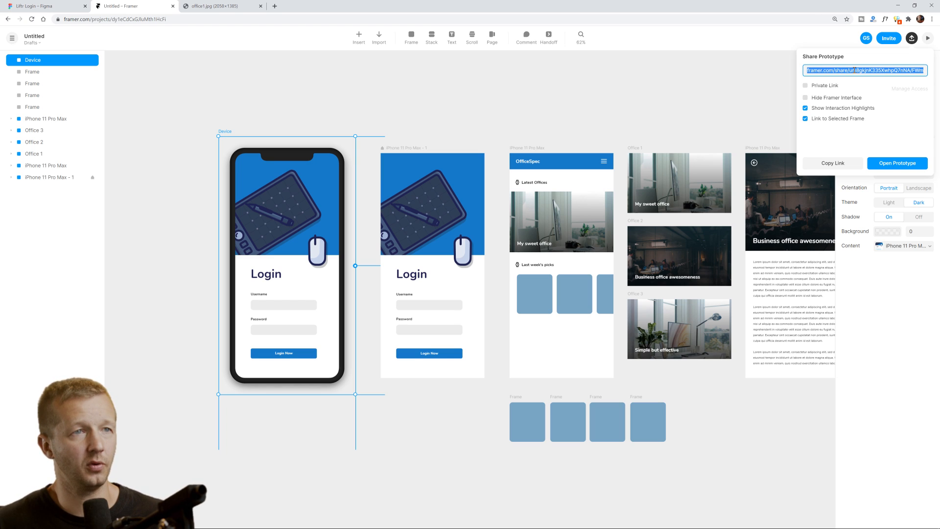
click(806, 87)
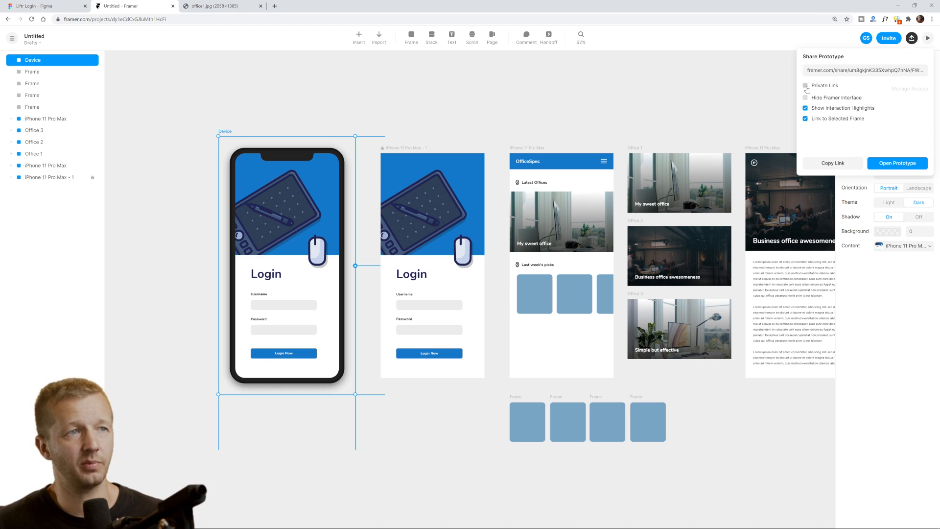
click(884, 163)
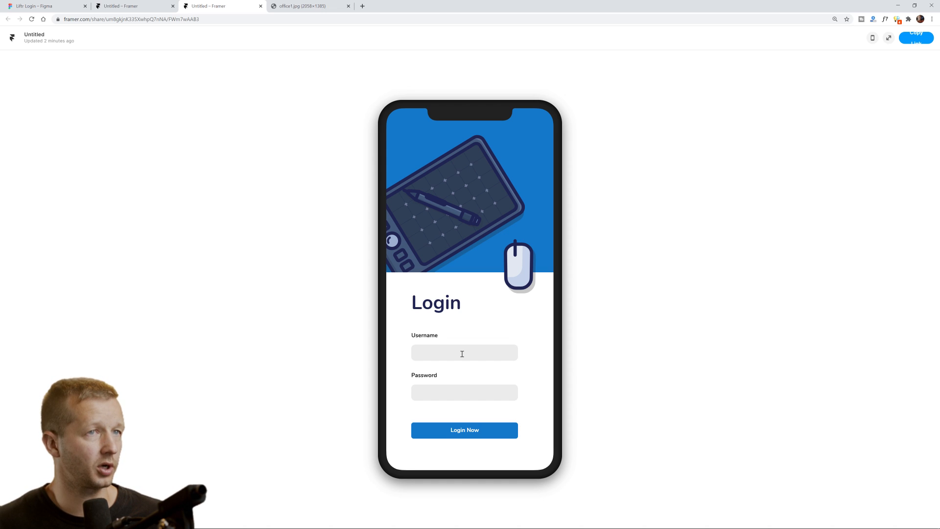
In the shared prototype, log in, open the Business office awesomeness detail and go back.
click(475, 431)
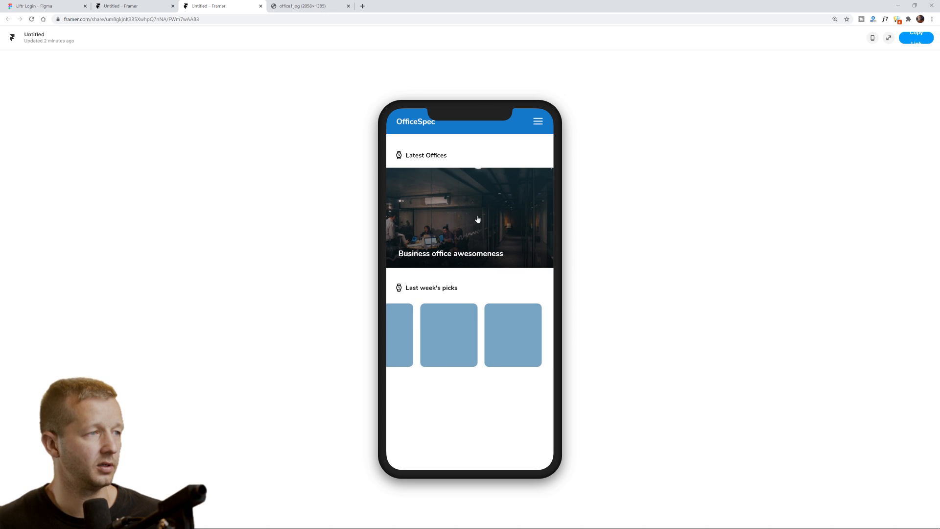
click(479, 216)
click(400, 123)
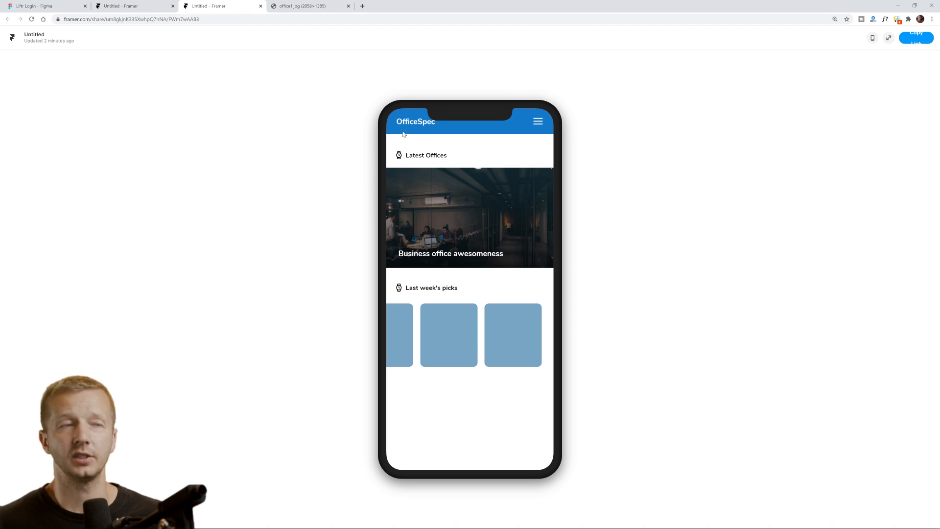
drag(423, 3, 457, 14)
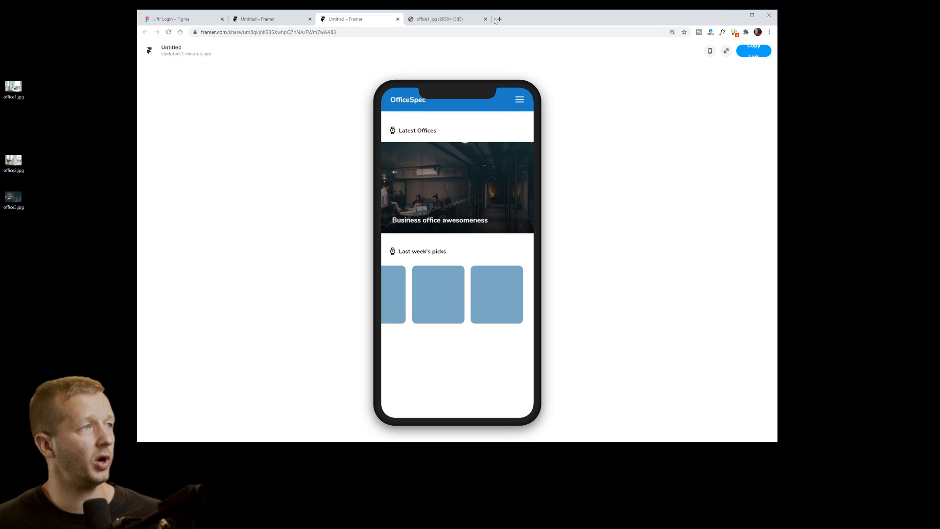
double_click(522, 18)
Compare with the Figma Liftr Login design, then inspect the Username and Password inputs in Framer.
click(147, 7)
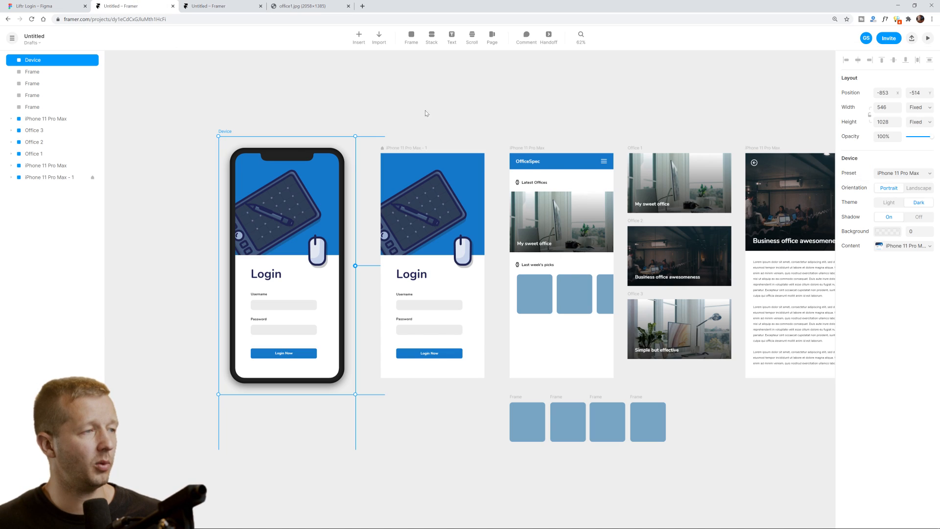
click(81, 8)
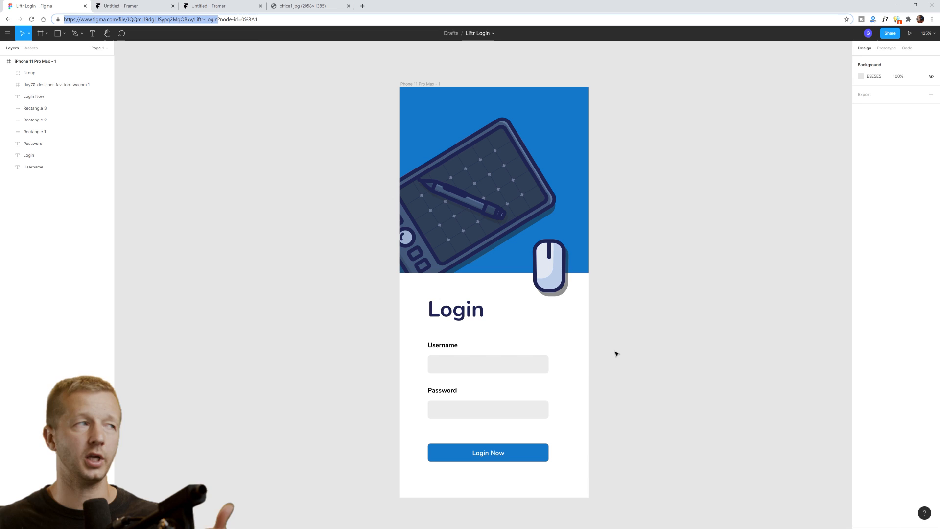
click(656, 342)
click(125, 6)
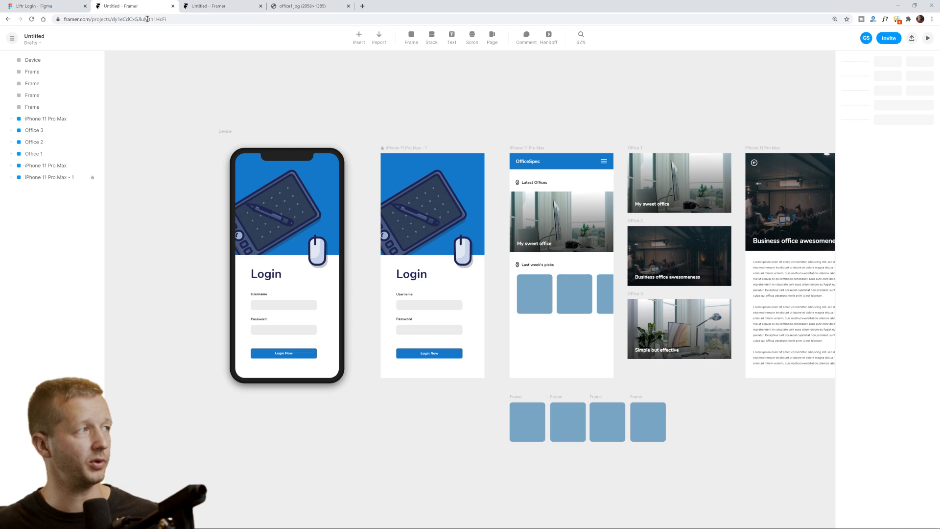
click(435, 307)
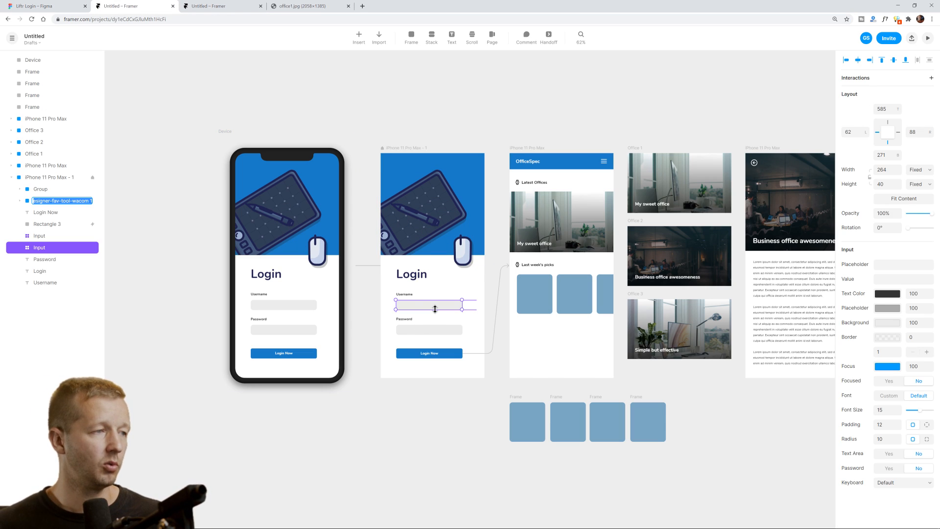
click(441, 327)
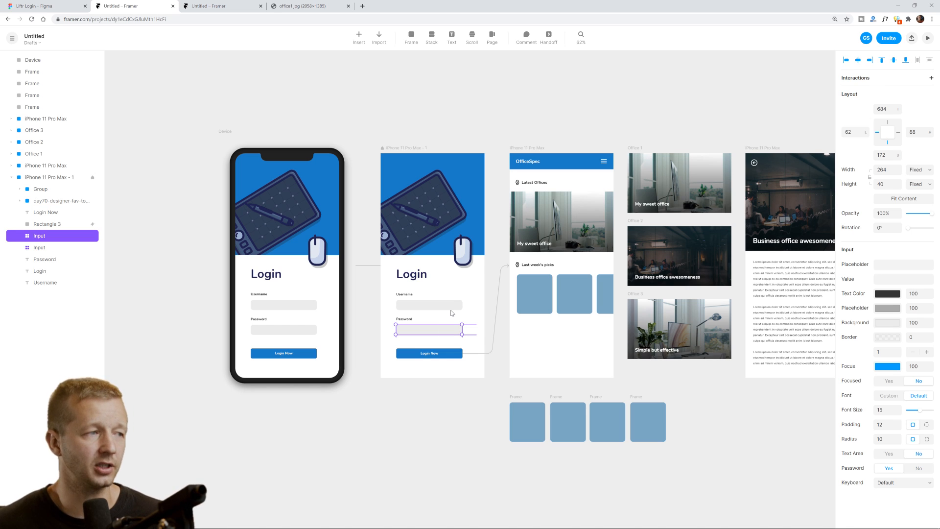
click(447, 309)
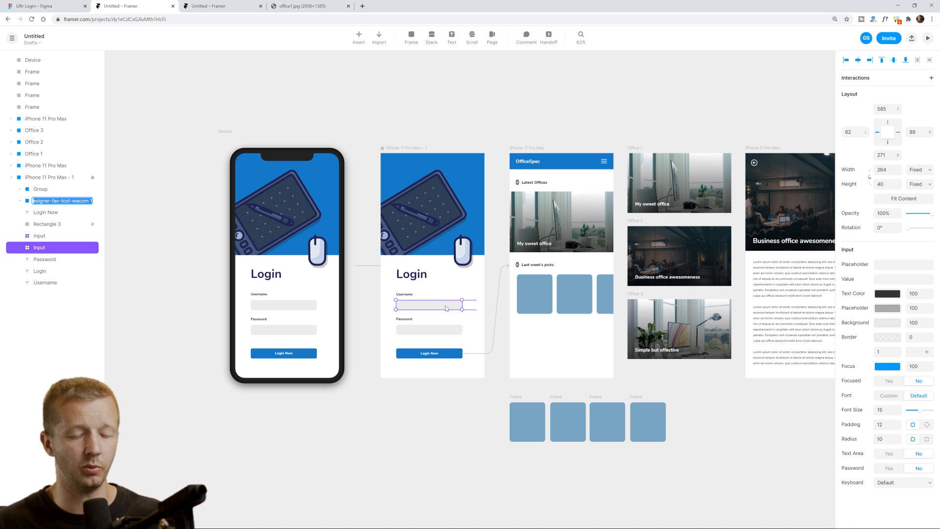
click(527, 118)
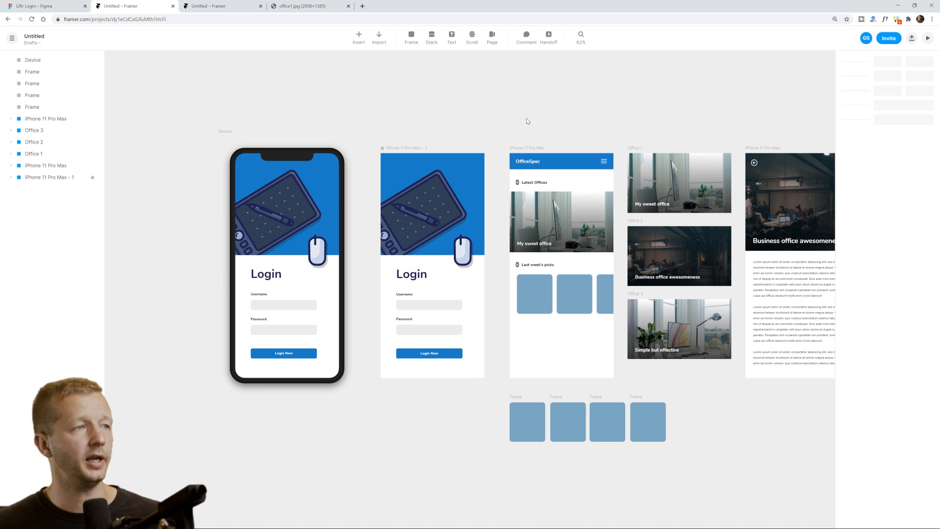
Inspect the My sweet office carousel, Business office card link, picks scroller and iPhone device frame.
click(562, 218)
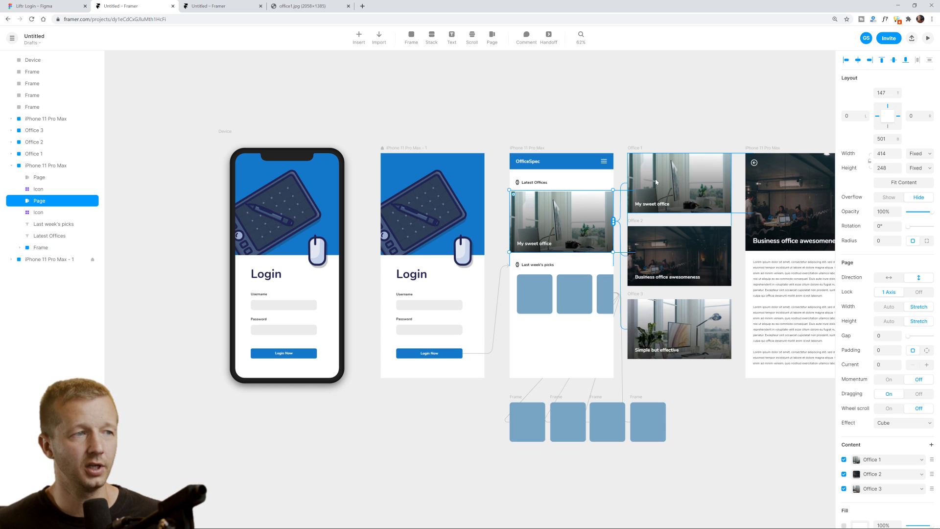
click(670, 257)
click(680, 254)
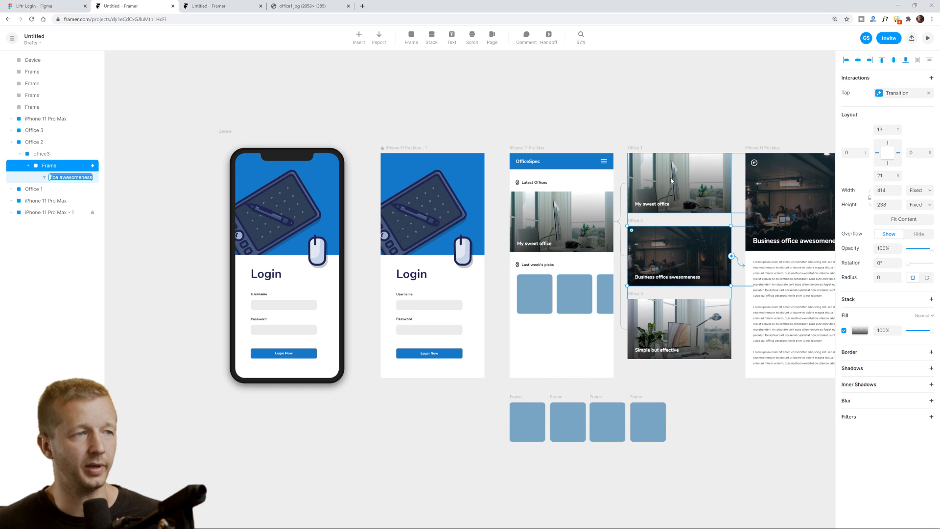
click(676, 109)
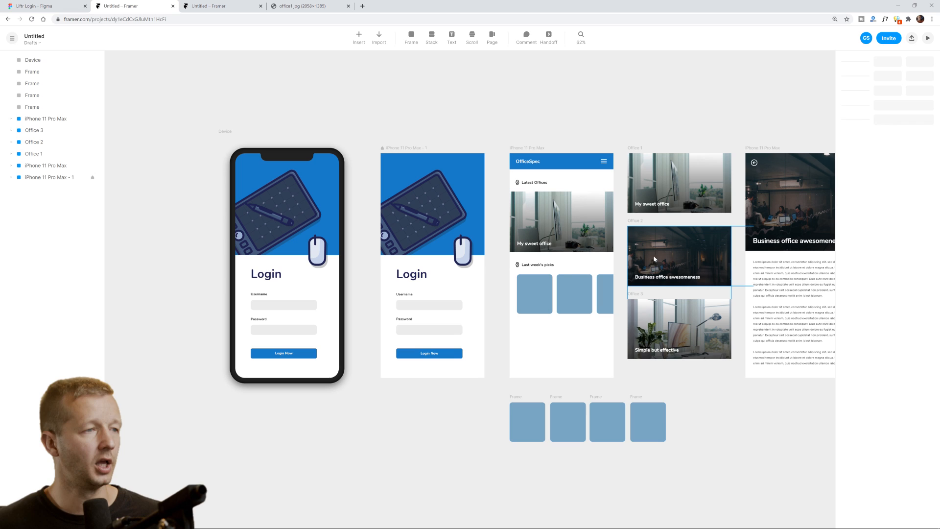
key(space)
drag(734, 128, 678, 129)
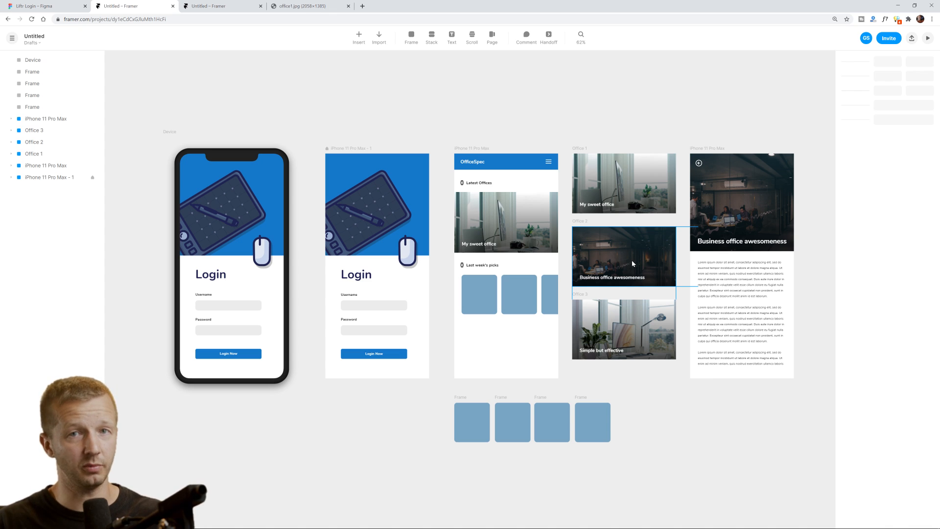
click(500, 298)
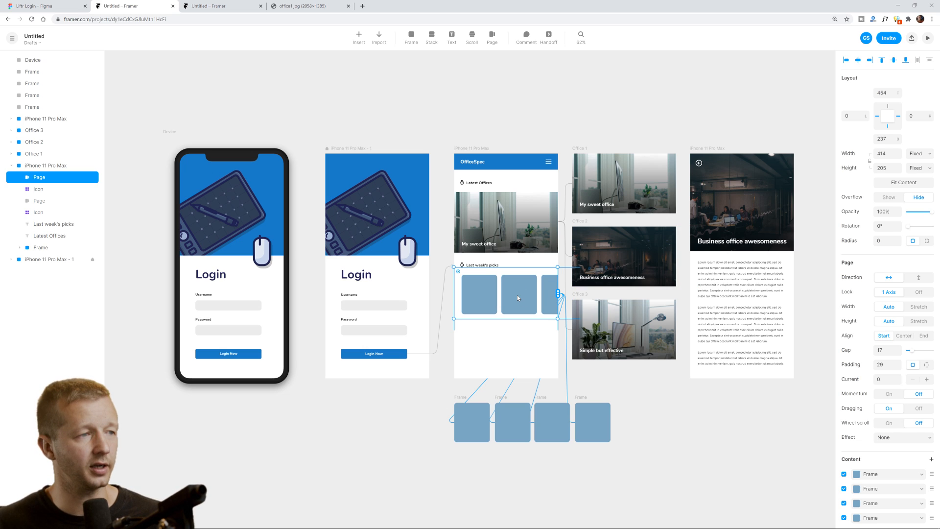
click(660, 402)
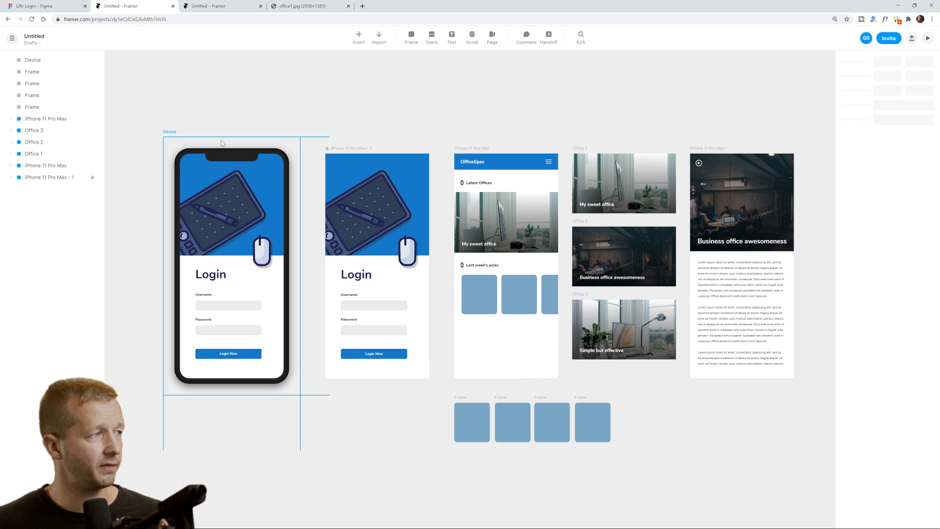
click(205, 144)
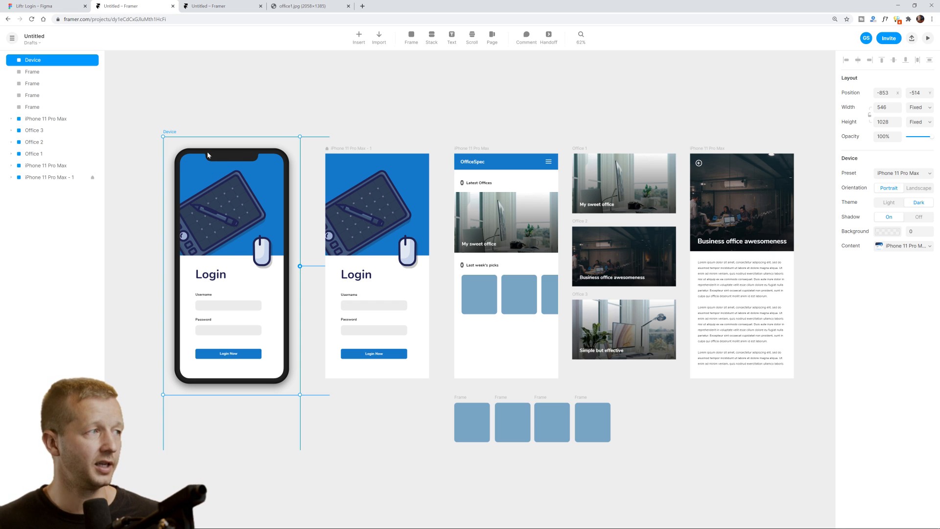
click(326, 118)
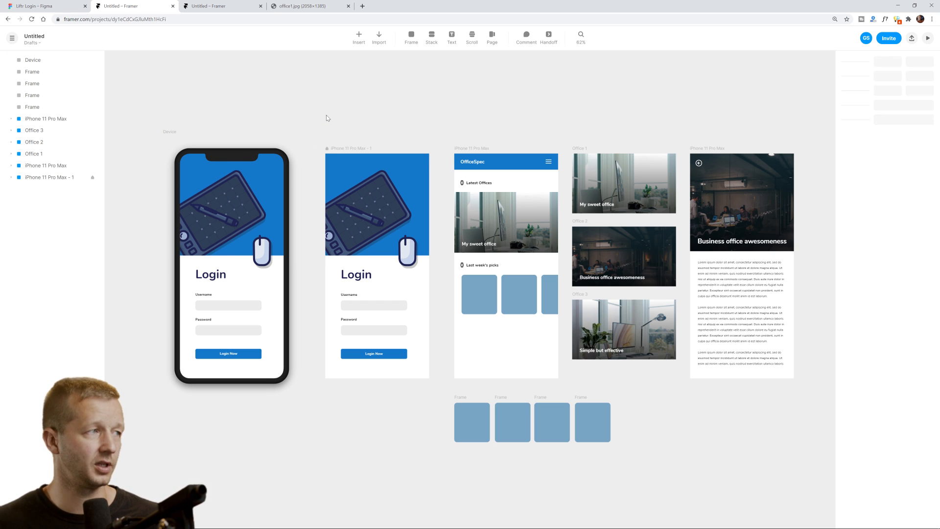